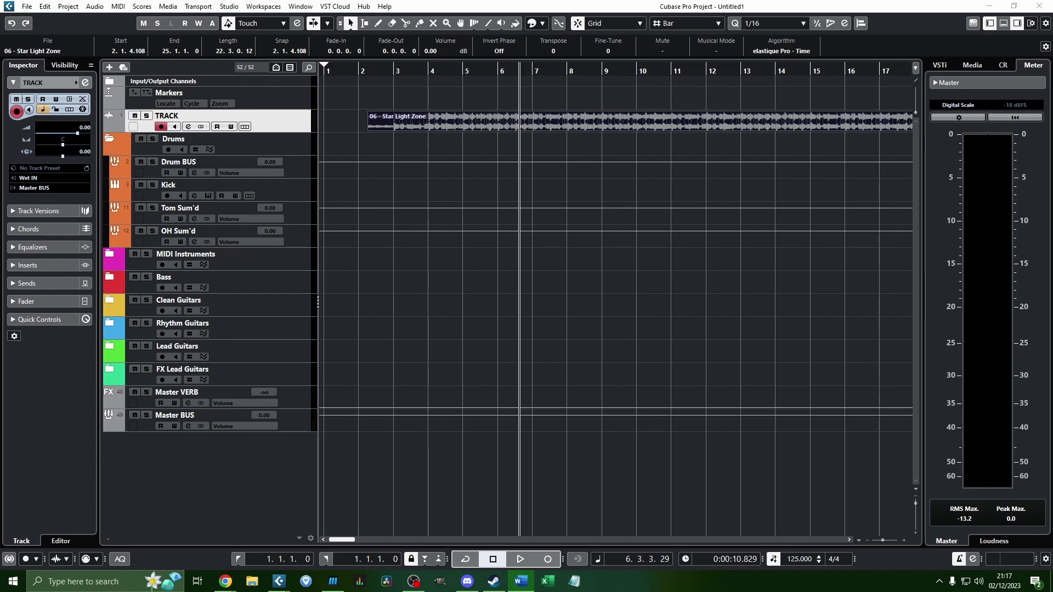
click(562, 347)
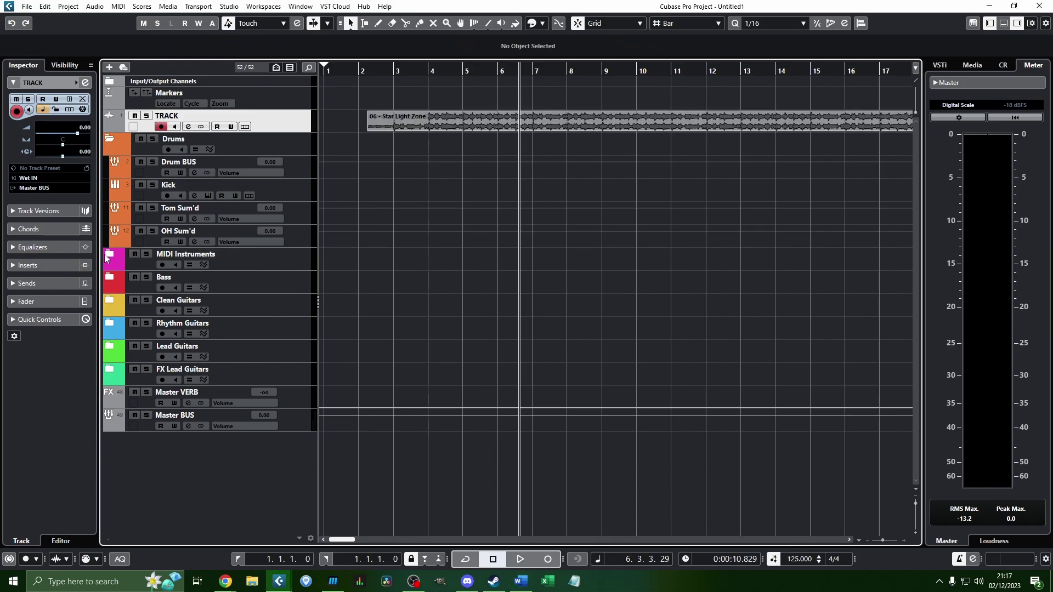
key(Down)
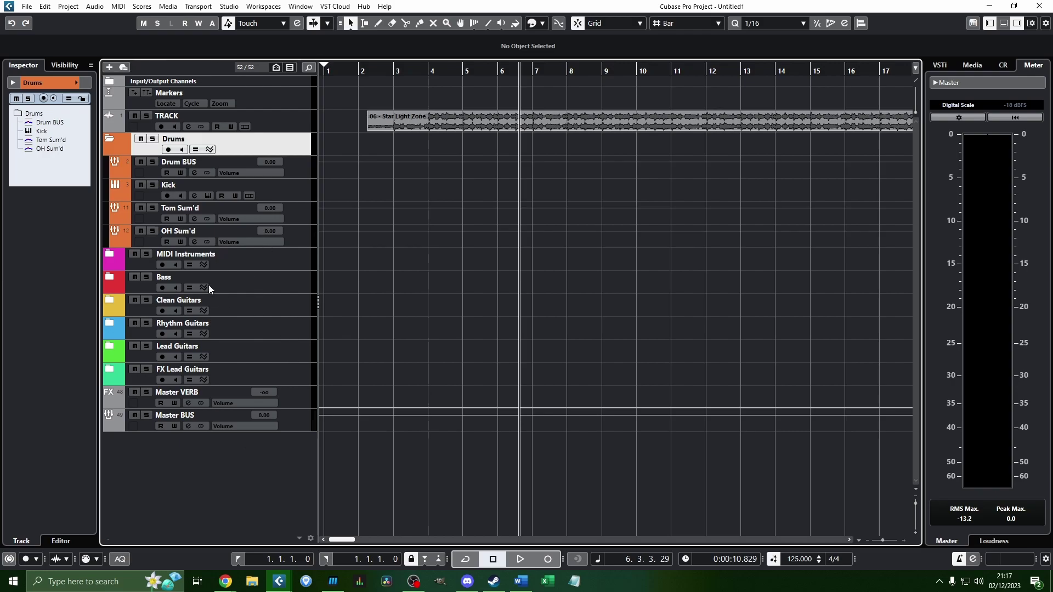
click(308, 185)
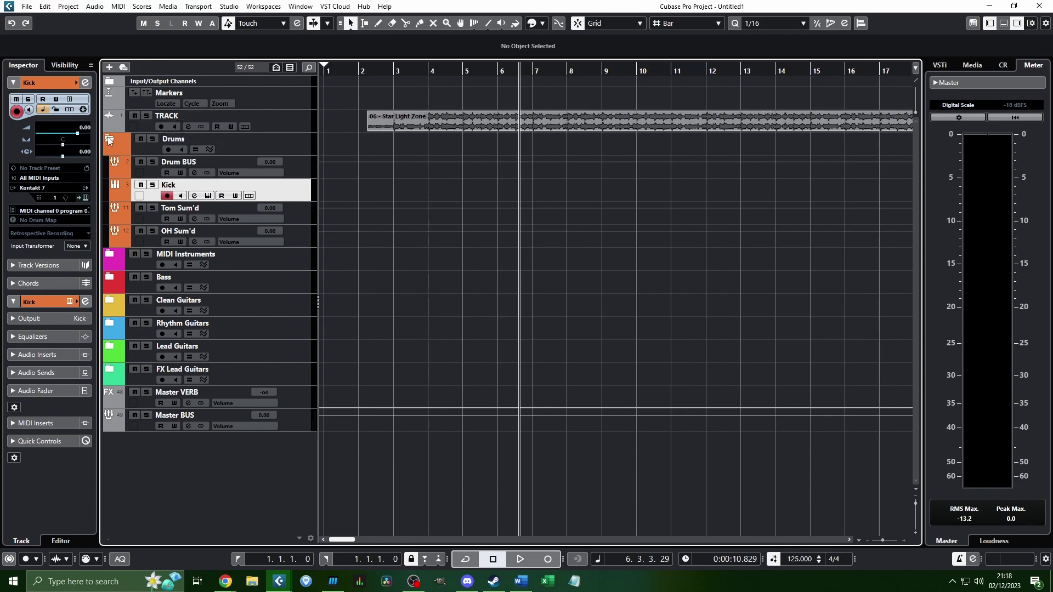
click(414, 581)
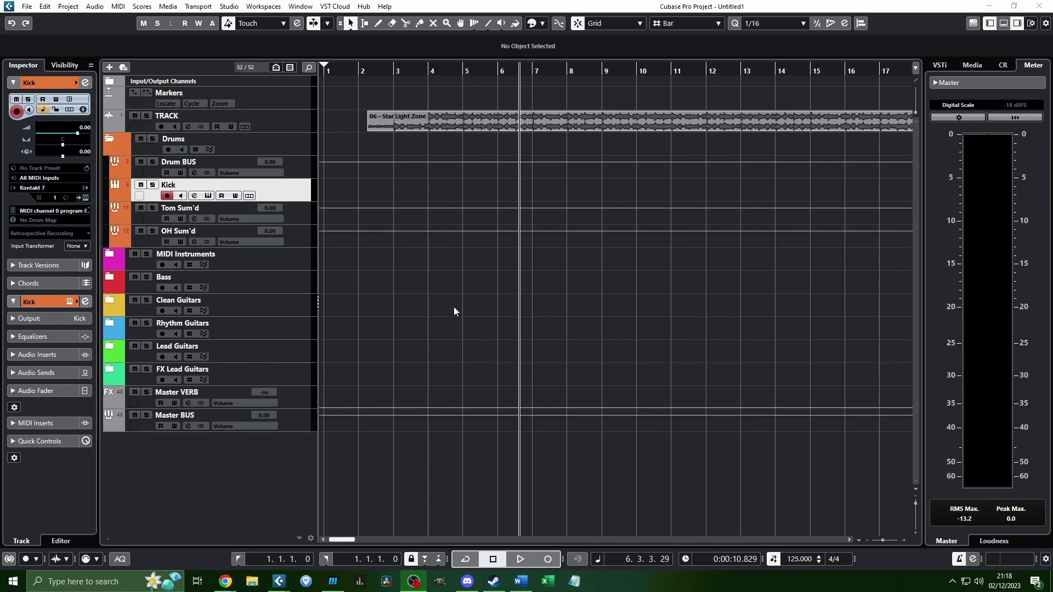
click(418, 278)
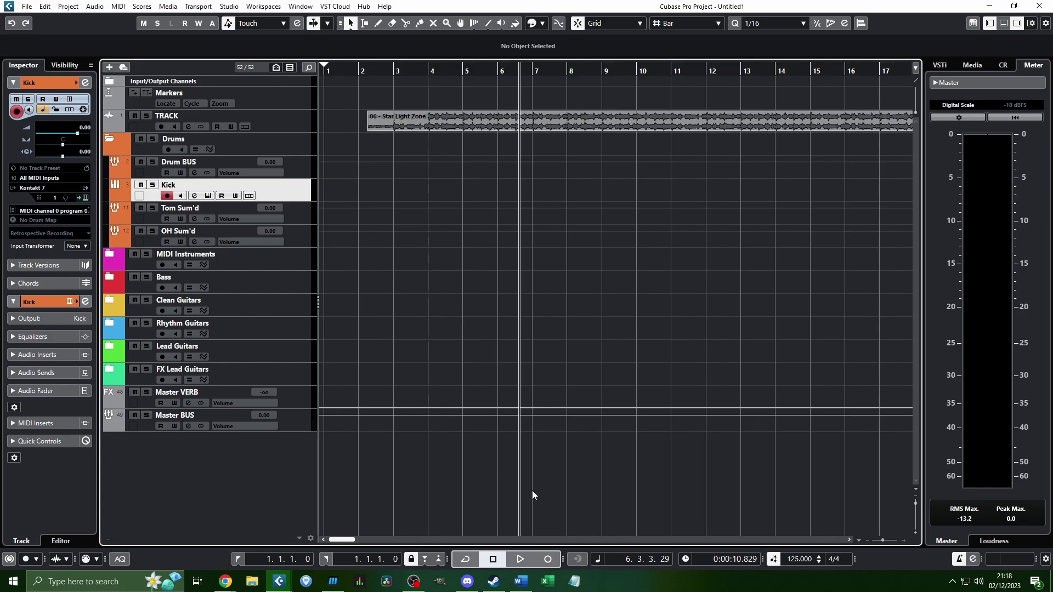
click(290, 147)
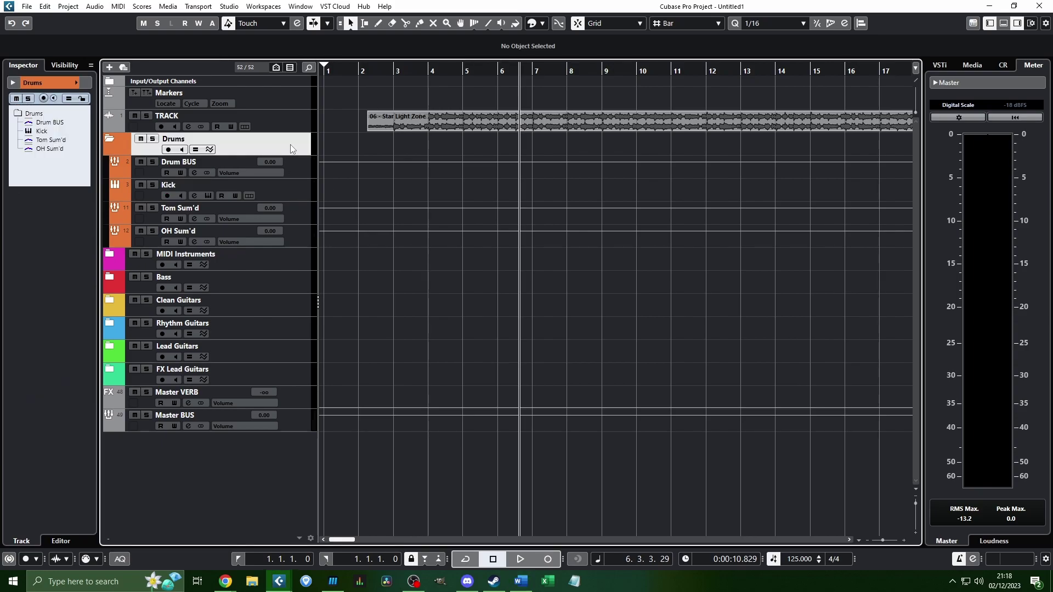
click(110, 254)
click(297, 289)
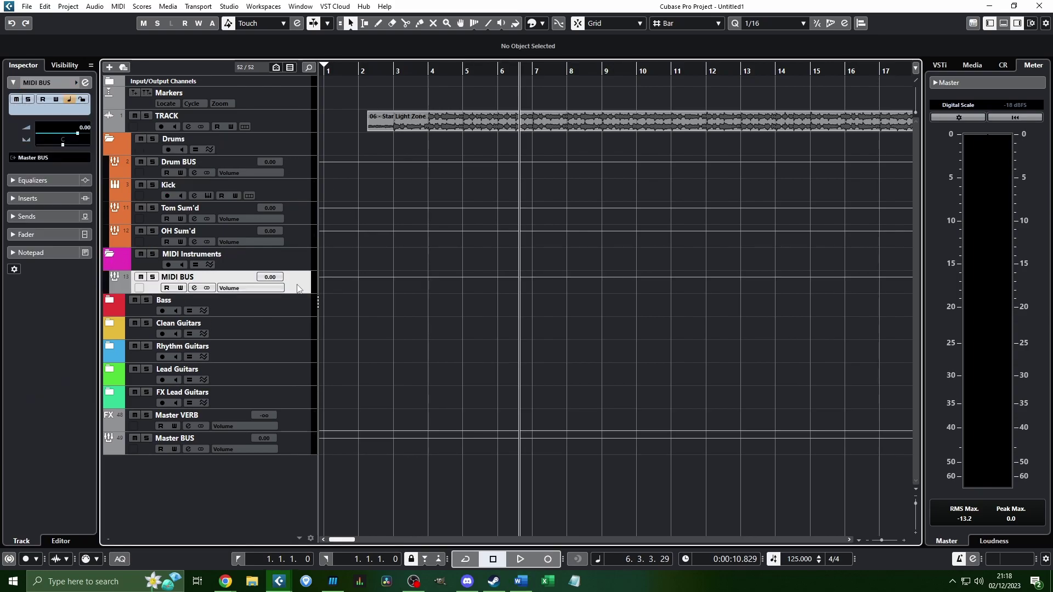
click(109, 71)
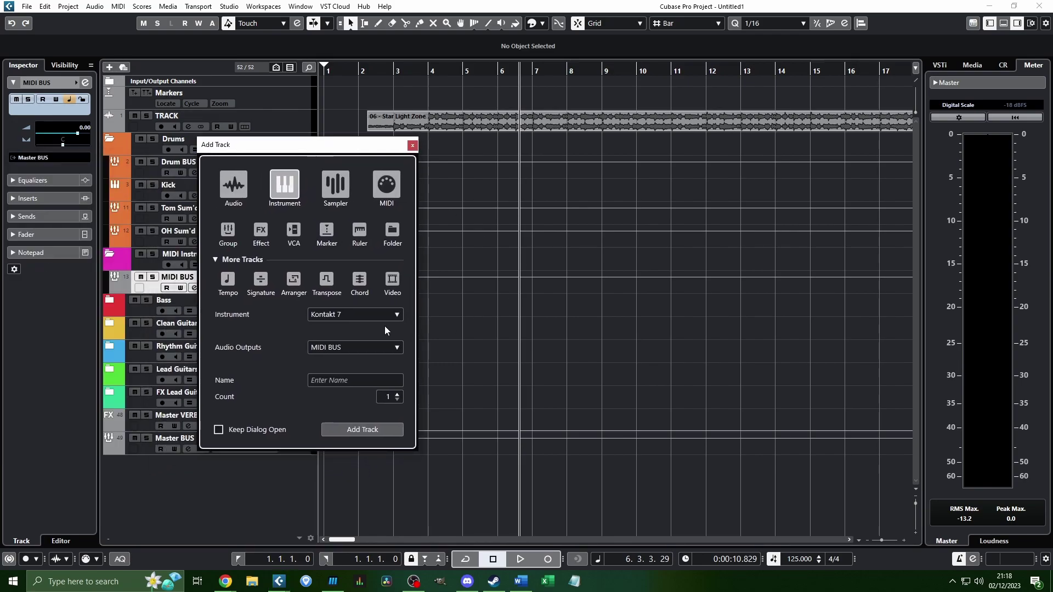
click(344, 315)
click(407, 156)
click(412, 146)
click(264, 259)
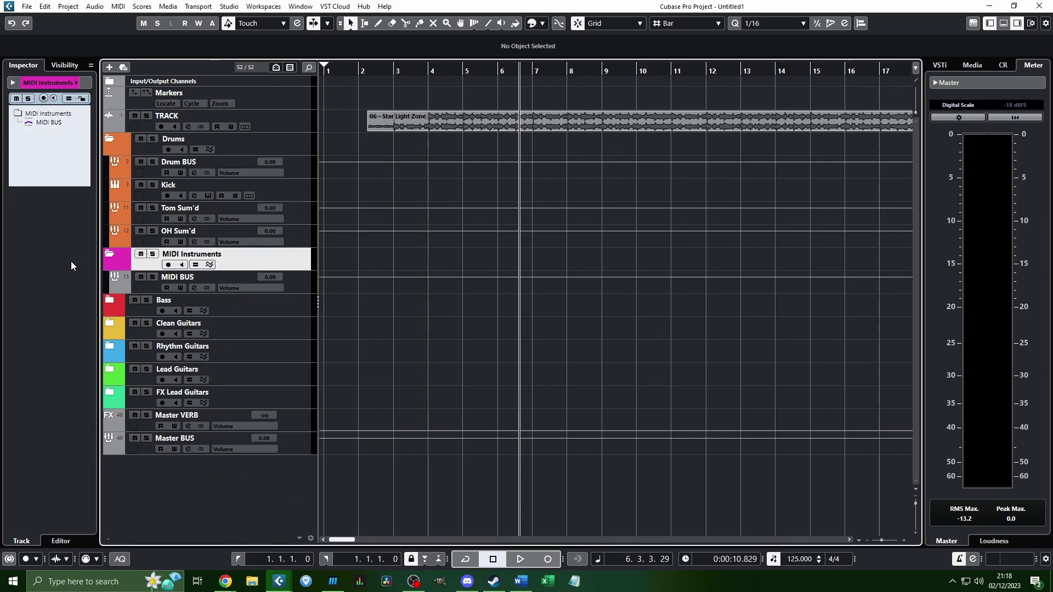
Examine the tracks inside the MIDI Instruments, Bass and guitar folders by expanding and collapsing them in turn
click(112, 255)
click(110, 278)
click(299, 330)
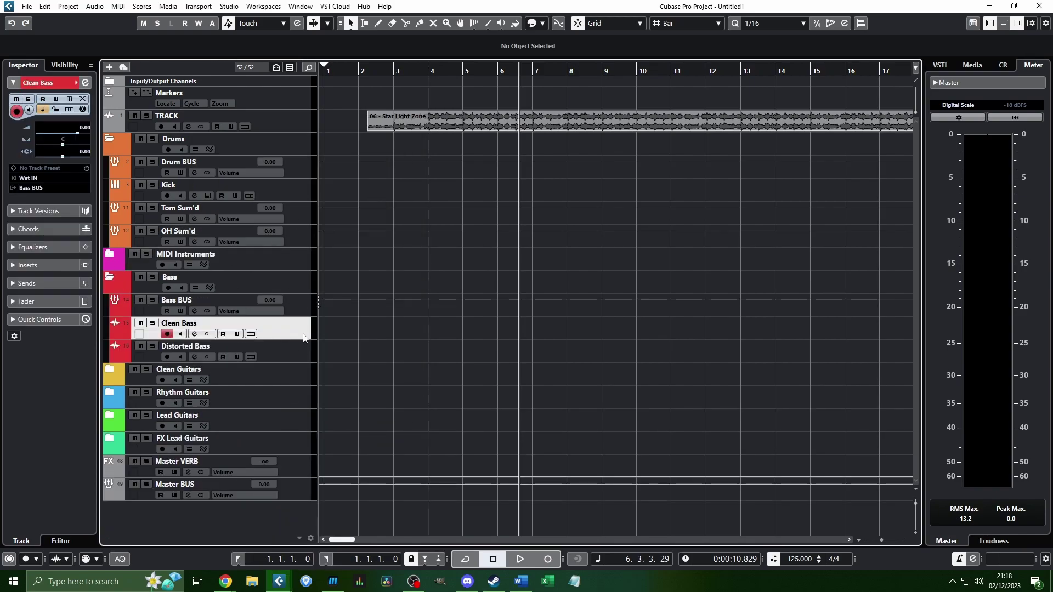
click(109, 277)
click(110, 300)
scroll(170, 222, down, 3)
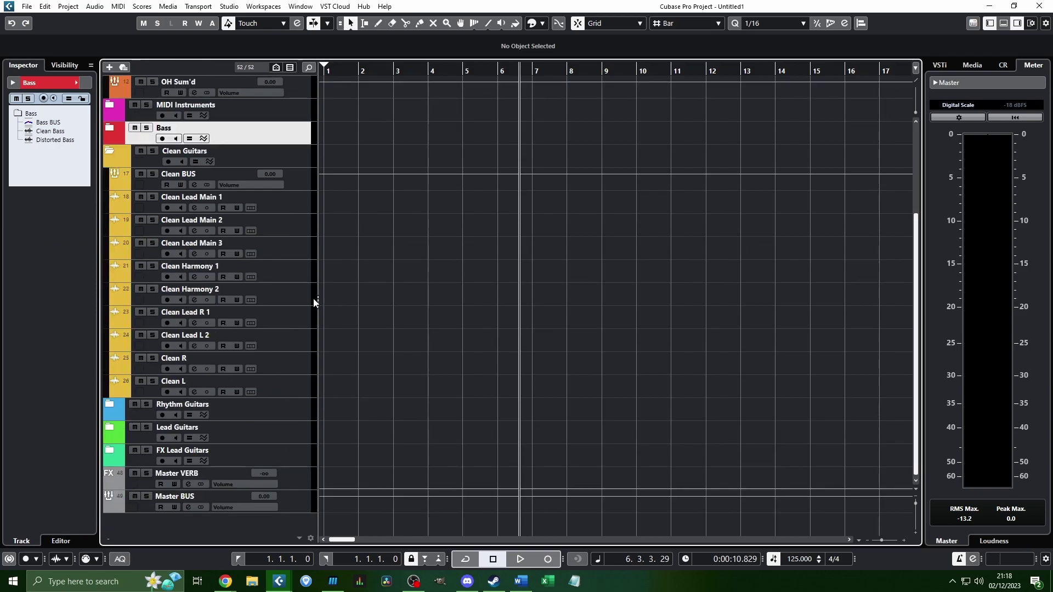
click(110, 151)
click(113, 302)
click(113, 302)
click(110, 325)
scroll(324, 360, down, 3)
click(109, 243)
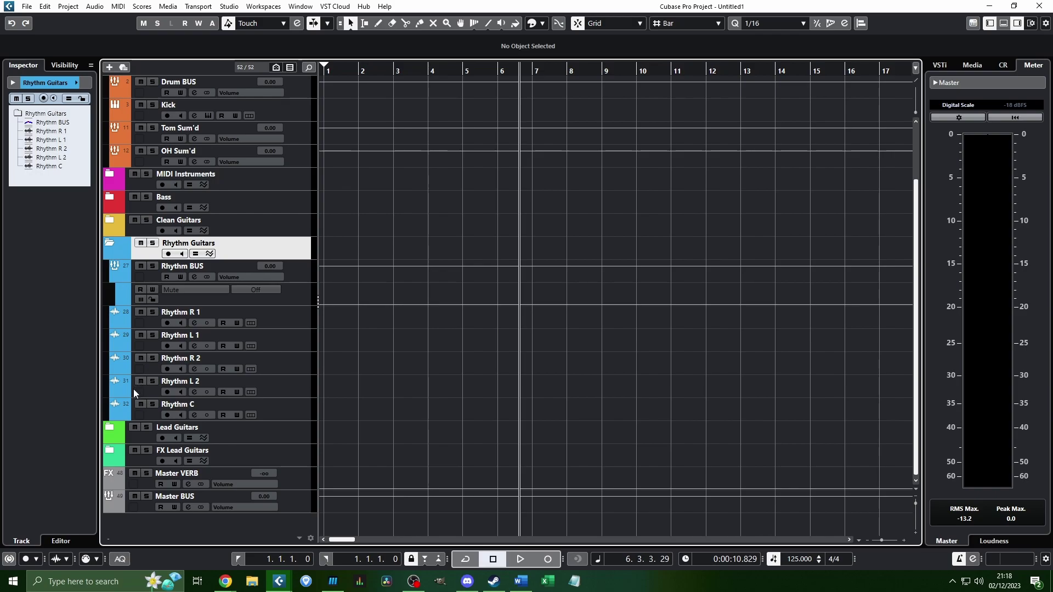
click(108, 243)
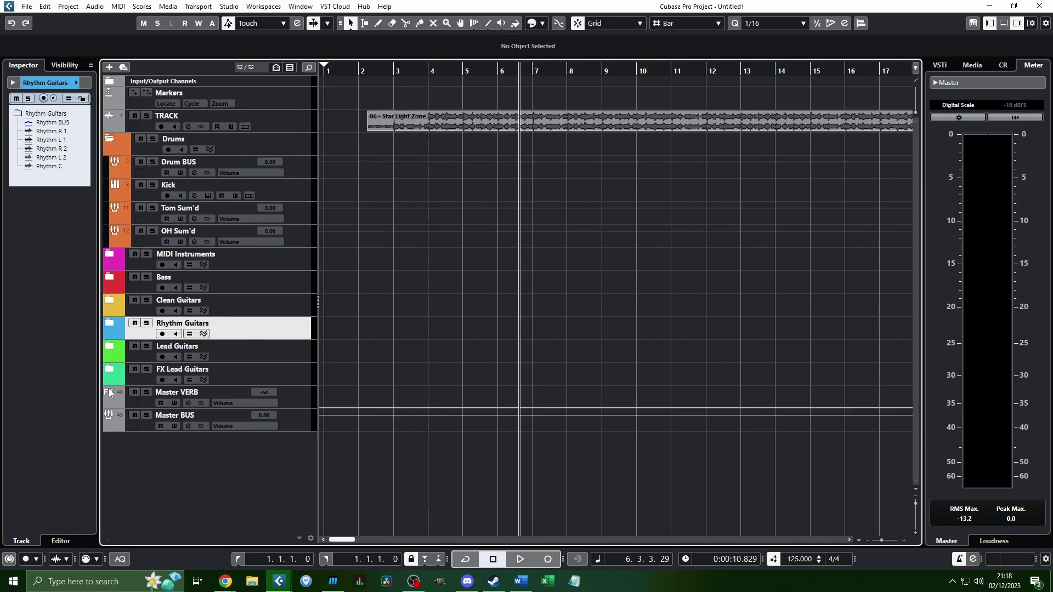
click(112, 370)
click(111, 370)
click(111, 370)
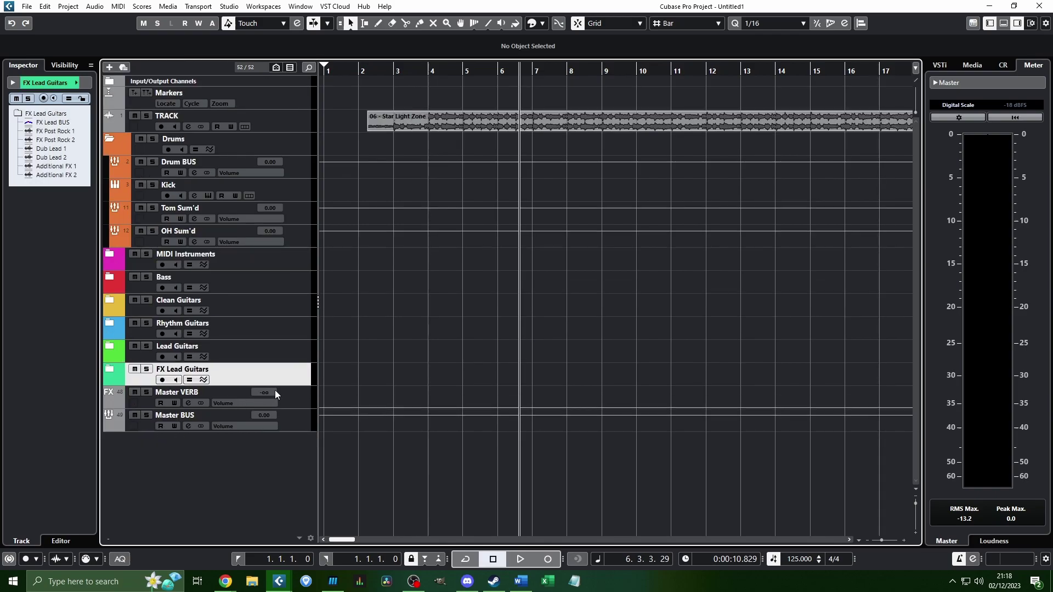
click(110, 255)
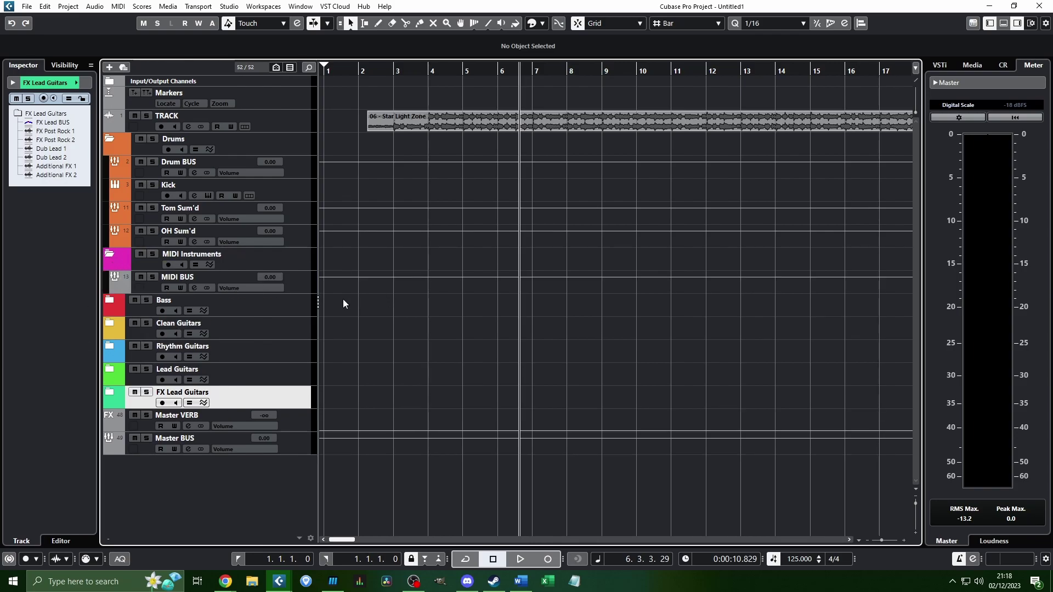
click(110, 254)
click(284, 140)
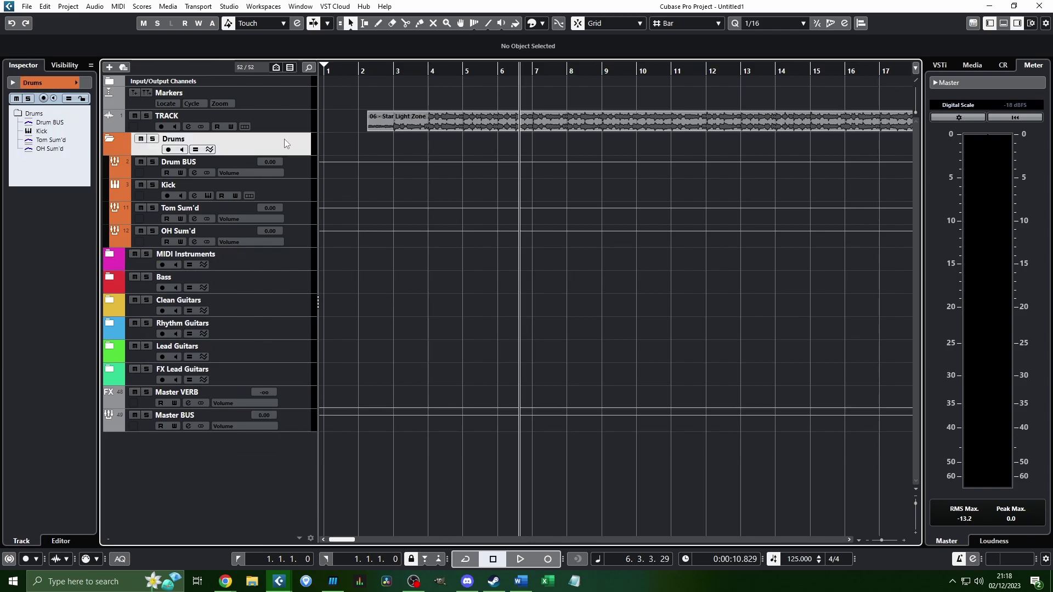
Expand the MIDI Instruments folder and colour the MIDI BUS track magenta to match the folder
click(109, 256)
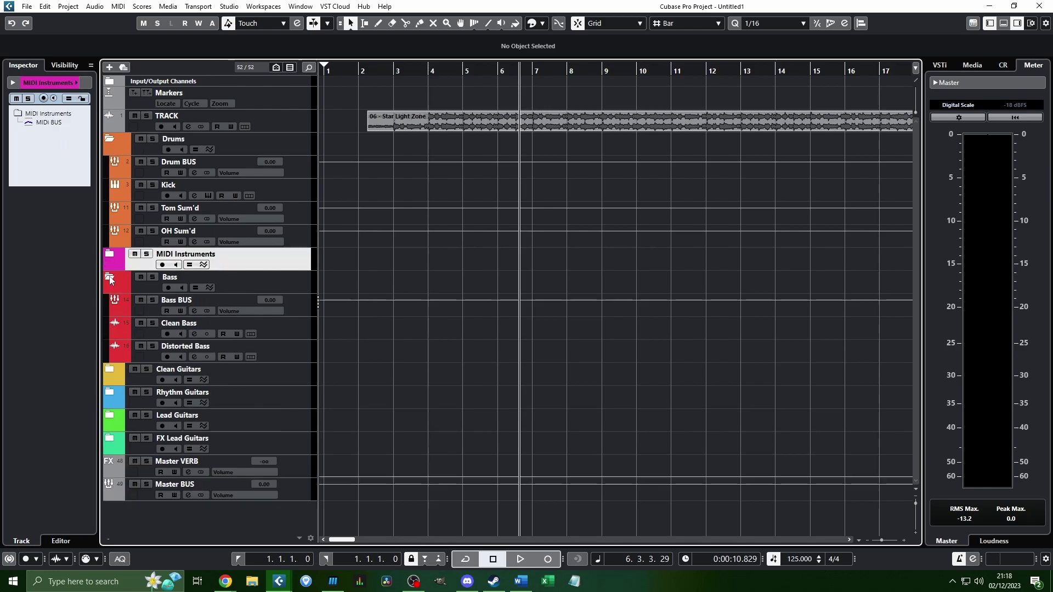
click(108, 256)
click(108, 257)
click(299, 281)
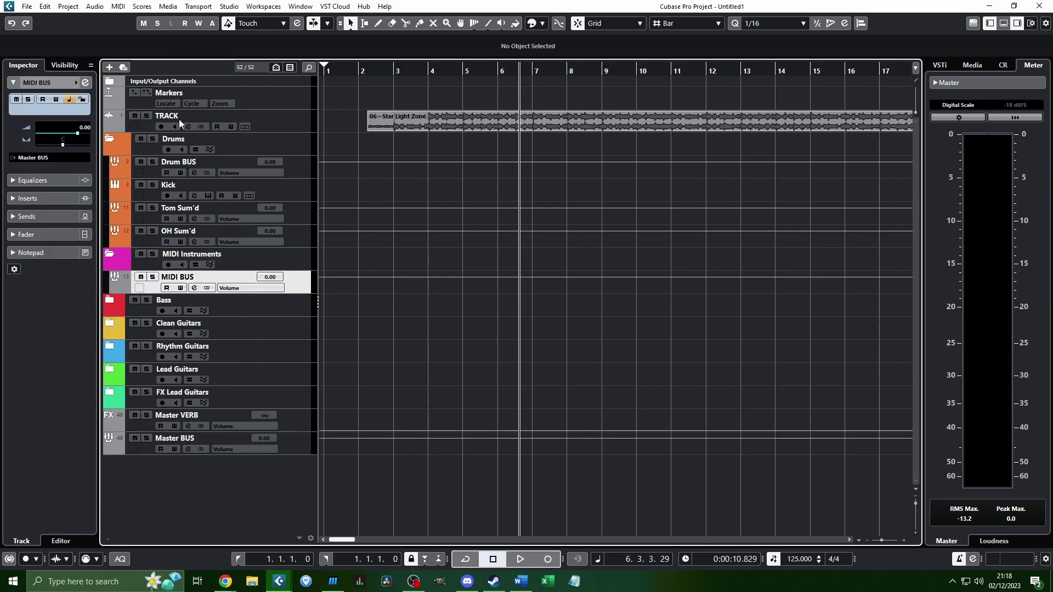
click(86, 83)
click(86, 82)
click(77, 82)
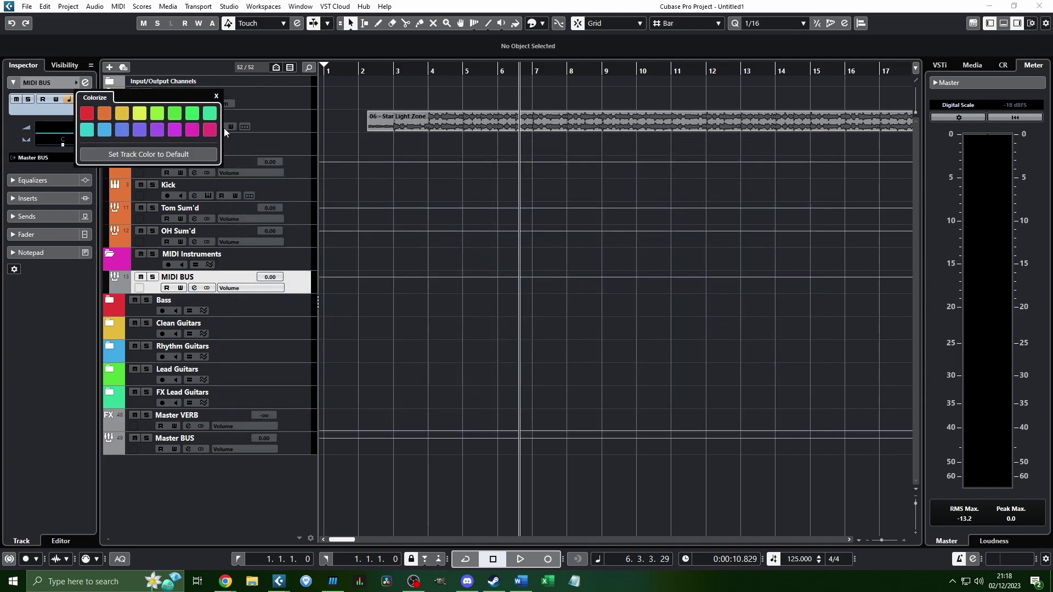
click(192, 130)
click(299, 282)
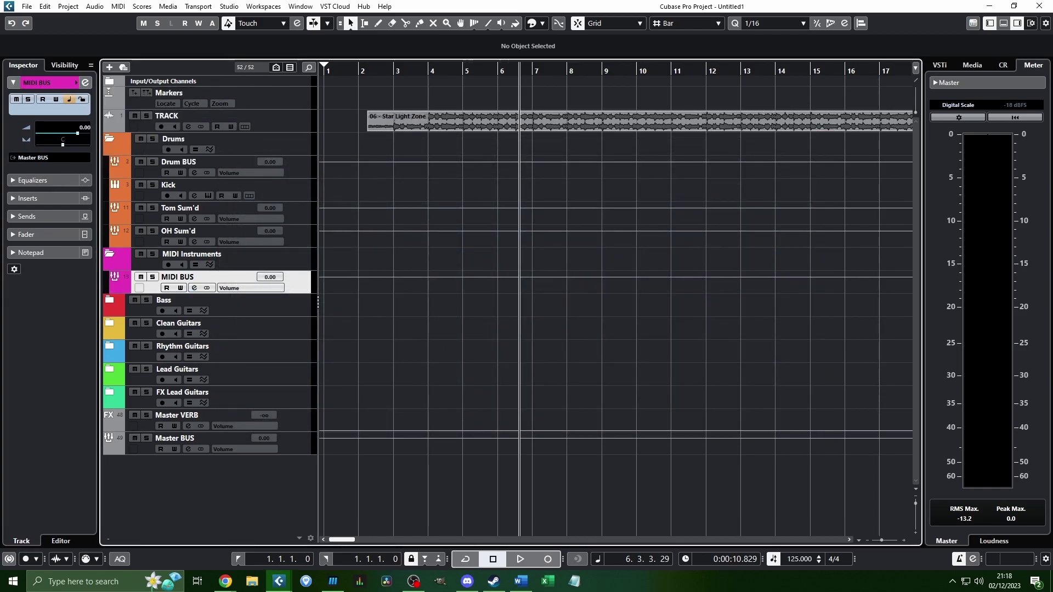
Examine the channels and their routing in the MixConsole, from the drums across to the guitars, and return to the project
key(F3)
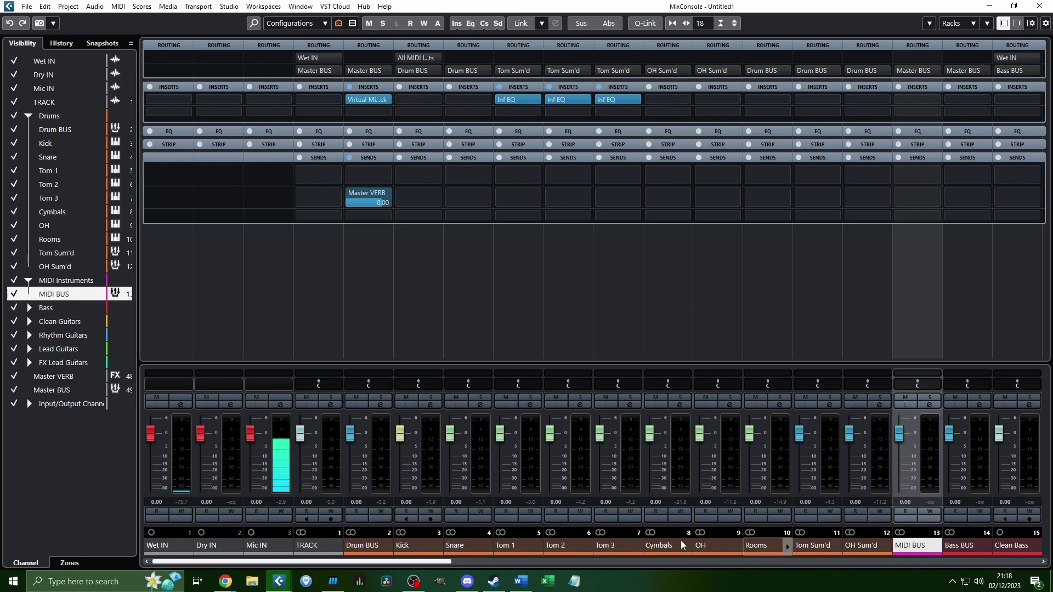
scroll(565, 552, right, 15)
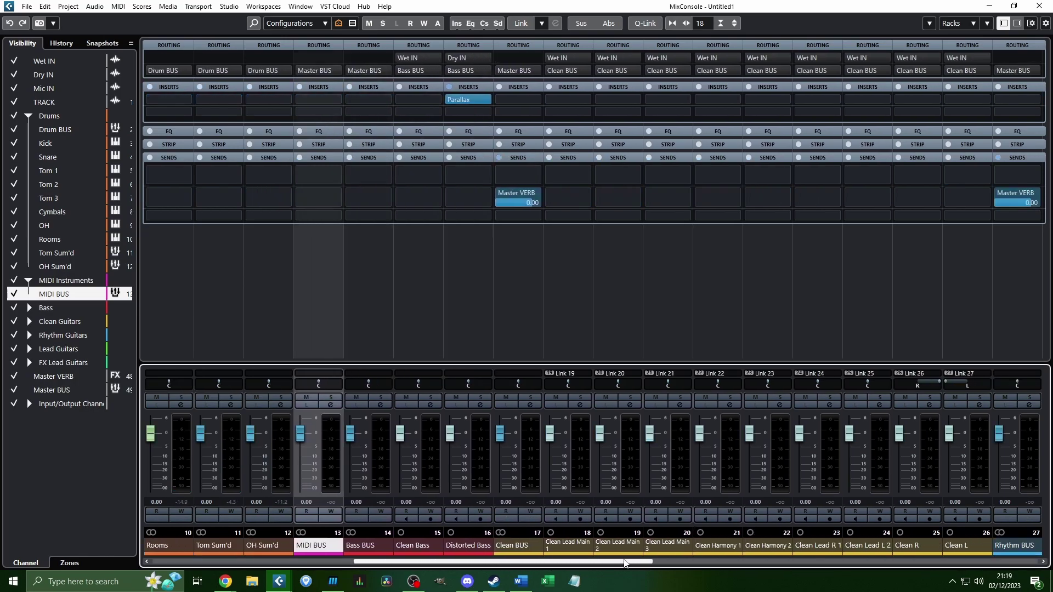
drag(589, 3, 589, 0)
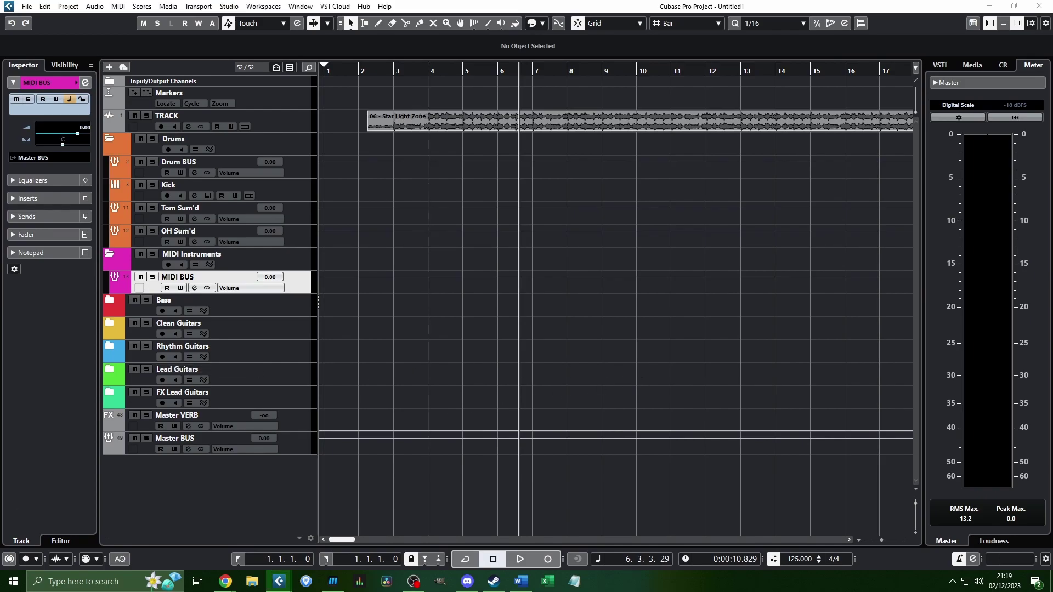
click(509, 427)
Collapse the MIDI Instruments and Drums folders and select the Master BUS track
click(111, 254)
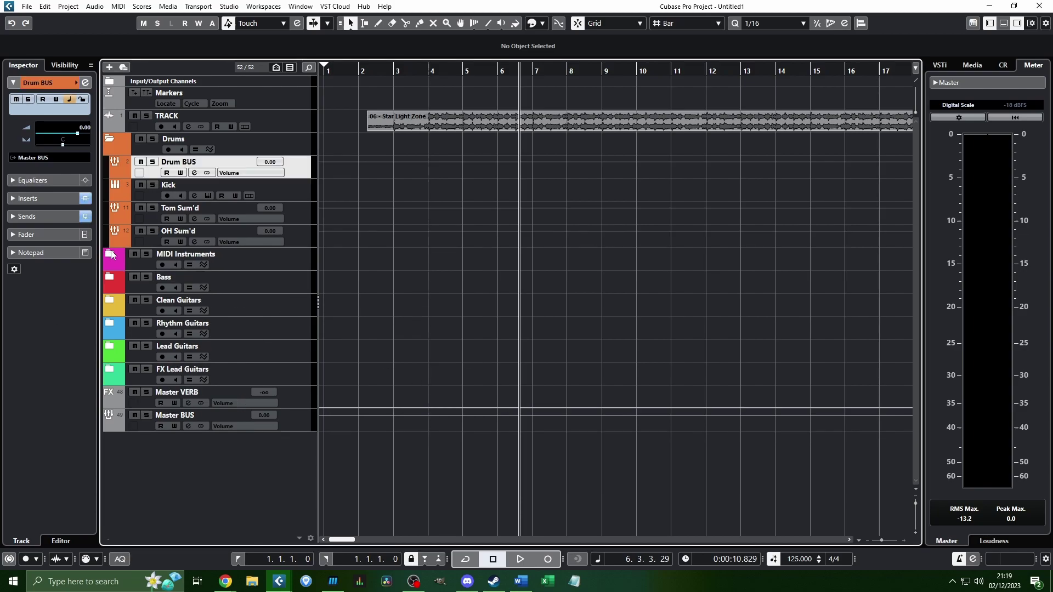
click(111, 138)
click(294, 283)
click(220, 328)
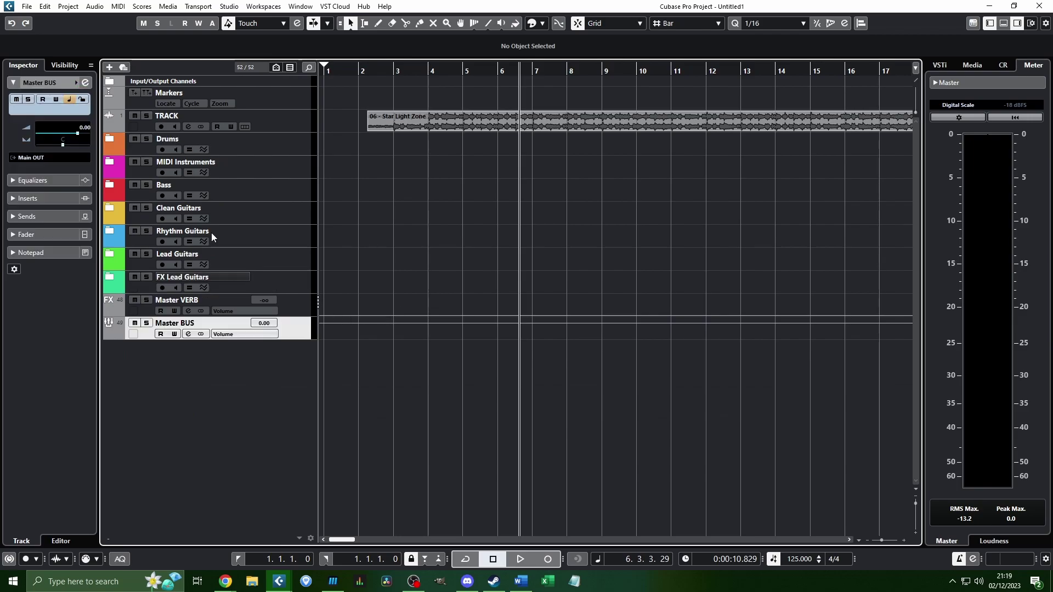
Add one Kontakt 7 instrument track named "Drums" with its audio output routed to the MIDI BUS
click(110, 67)
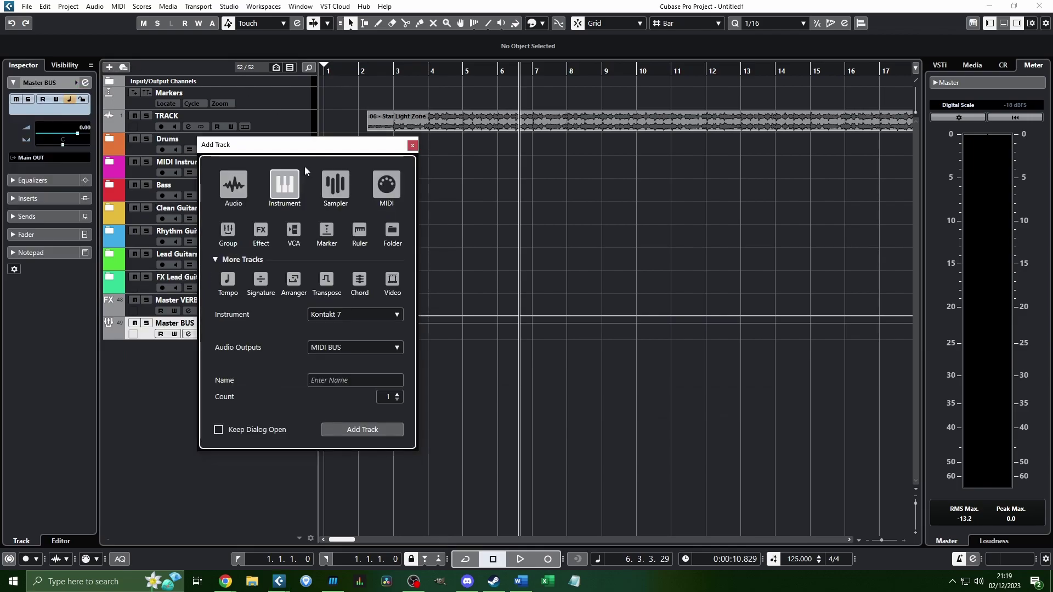
click(316, 316)
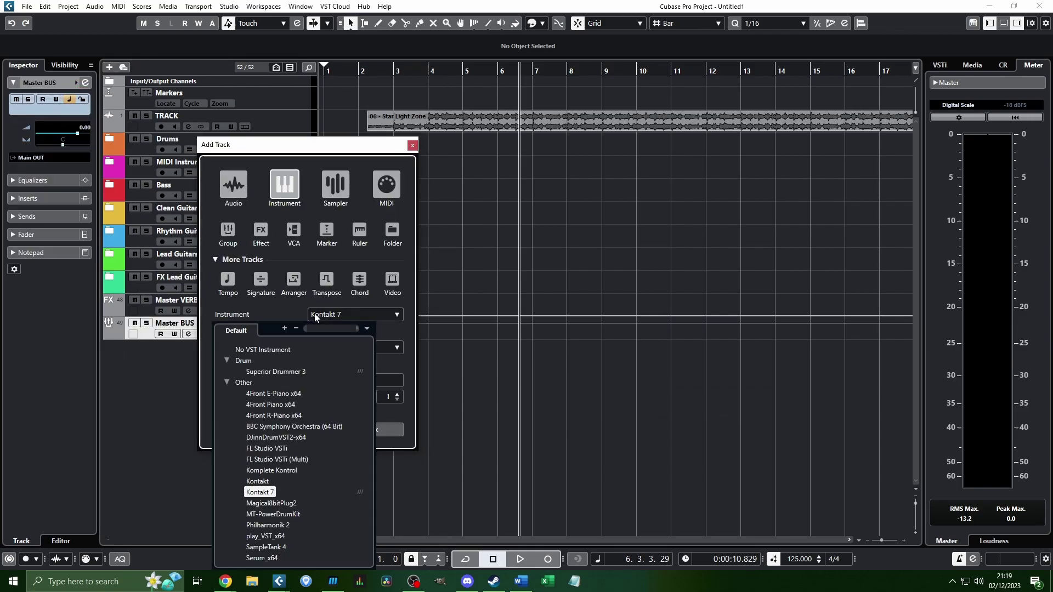
click(253, 493)
click(332, 381)
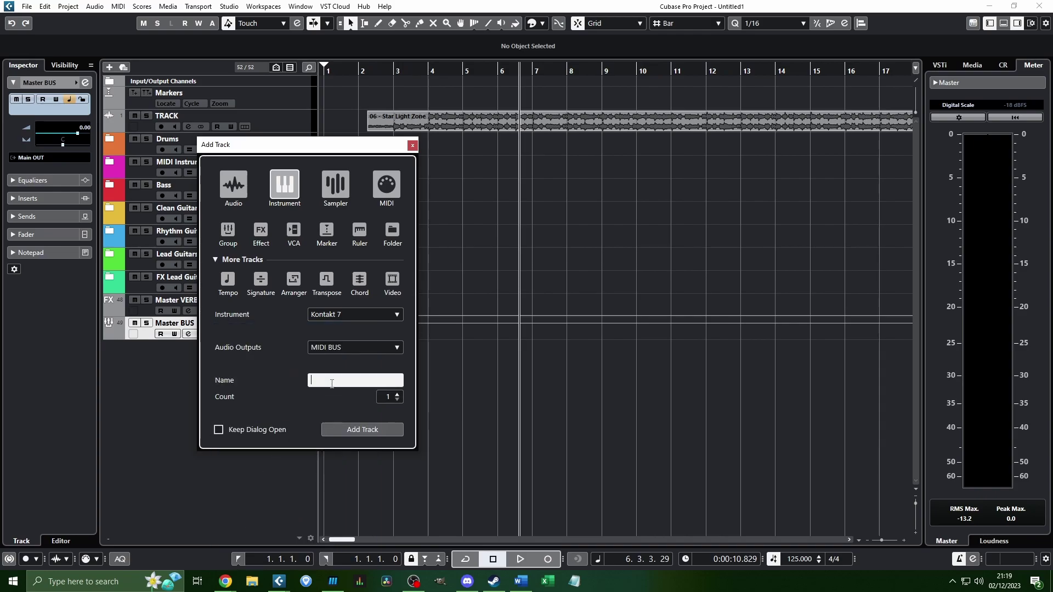
text(Drums)
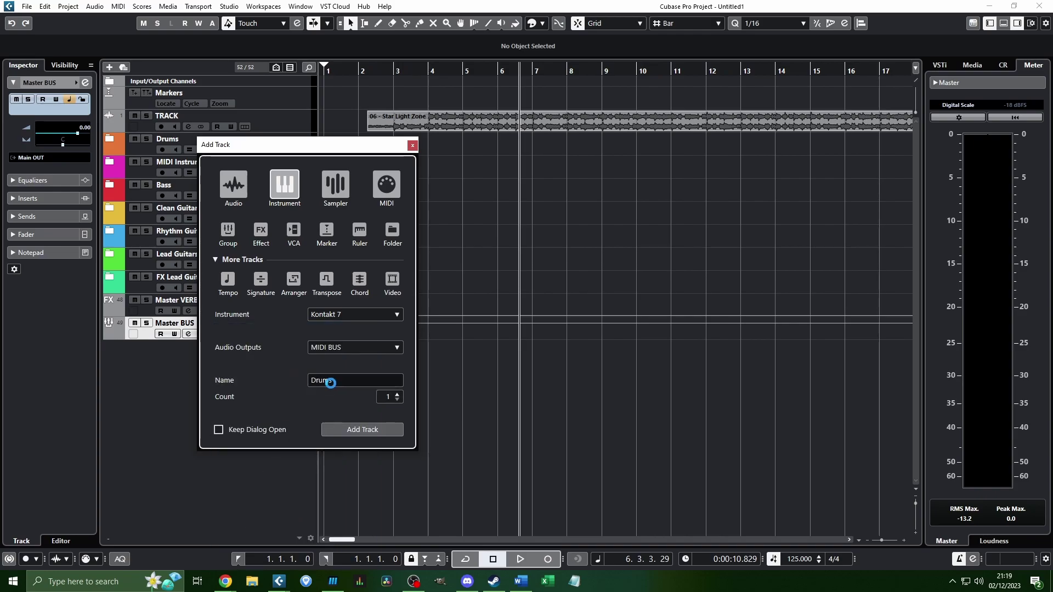
key(Return)
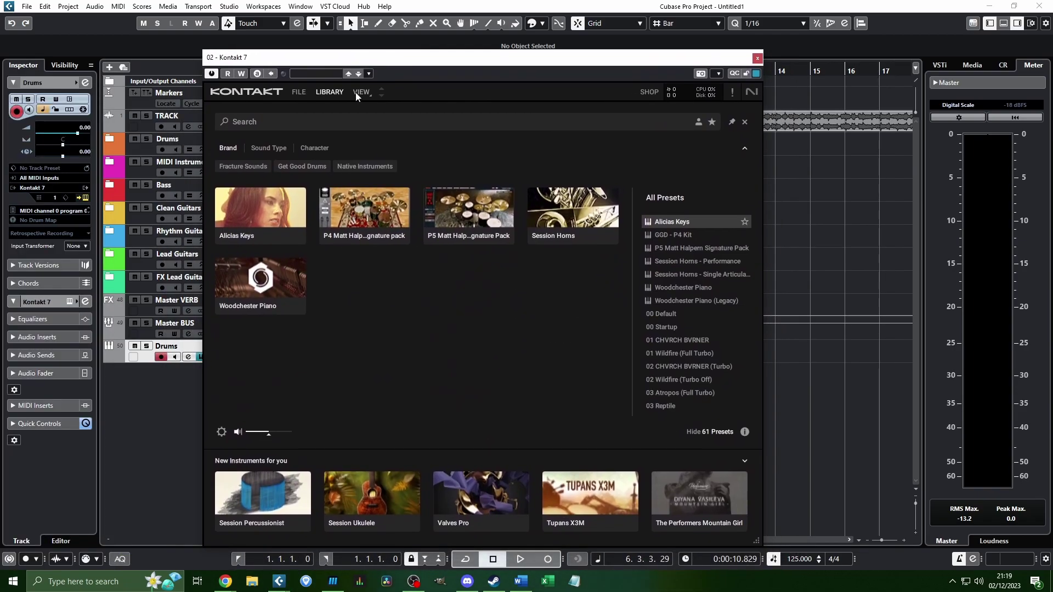
click(354, 93)
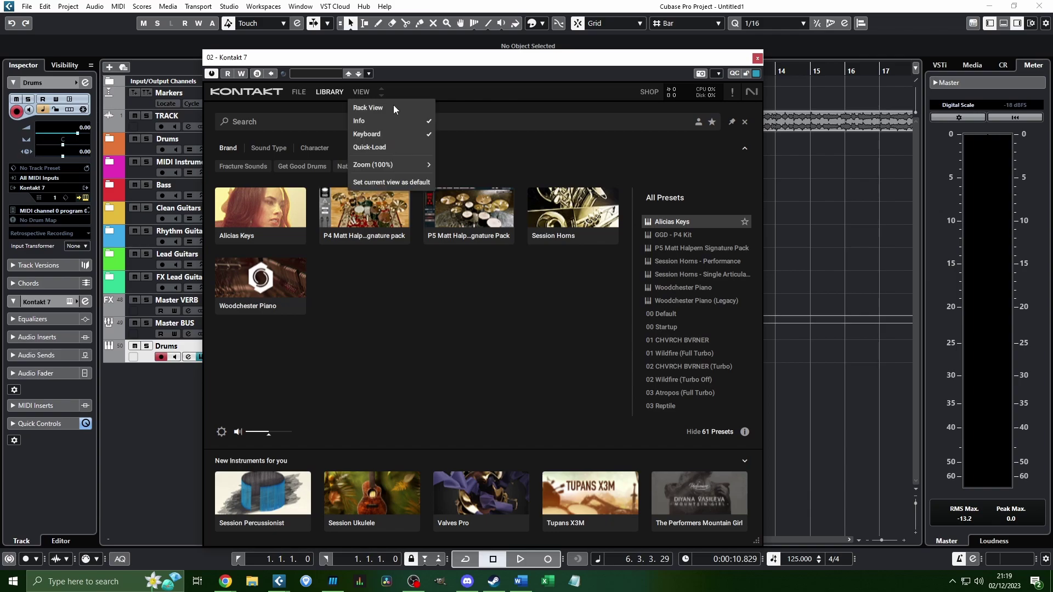
click(355, 91)
click(355, 90)
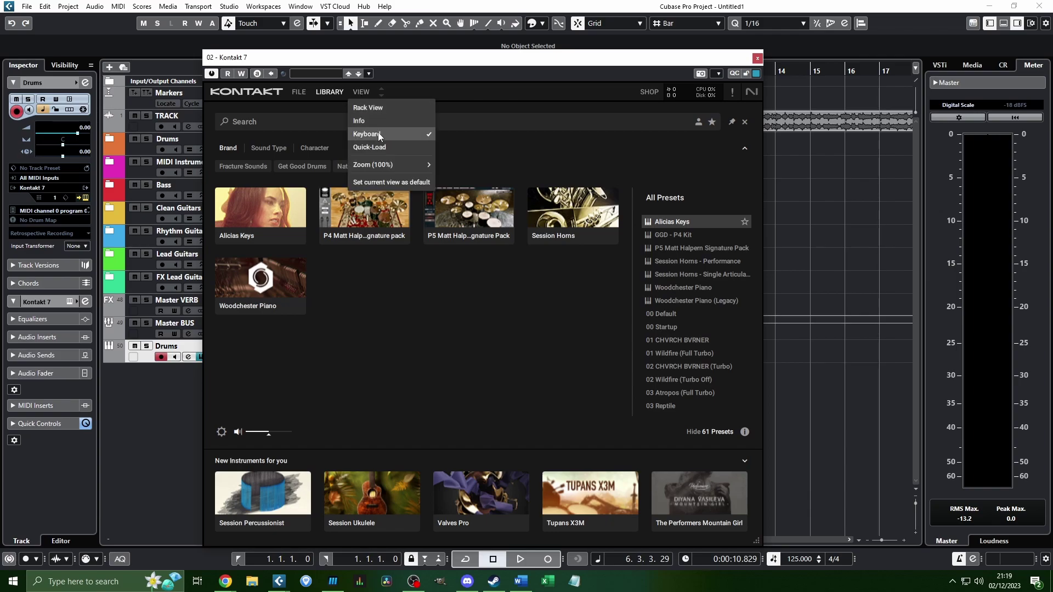
click(375, 109)
click(357, 93)
click(378, 111)
click(356, 92)
click(315, 92)
click(303, 92)
click(341, 94)
click(330, 93)
click(331, 93)
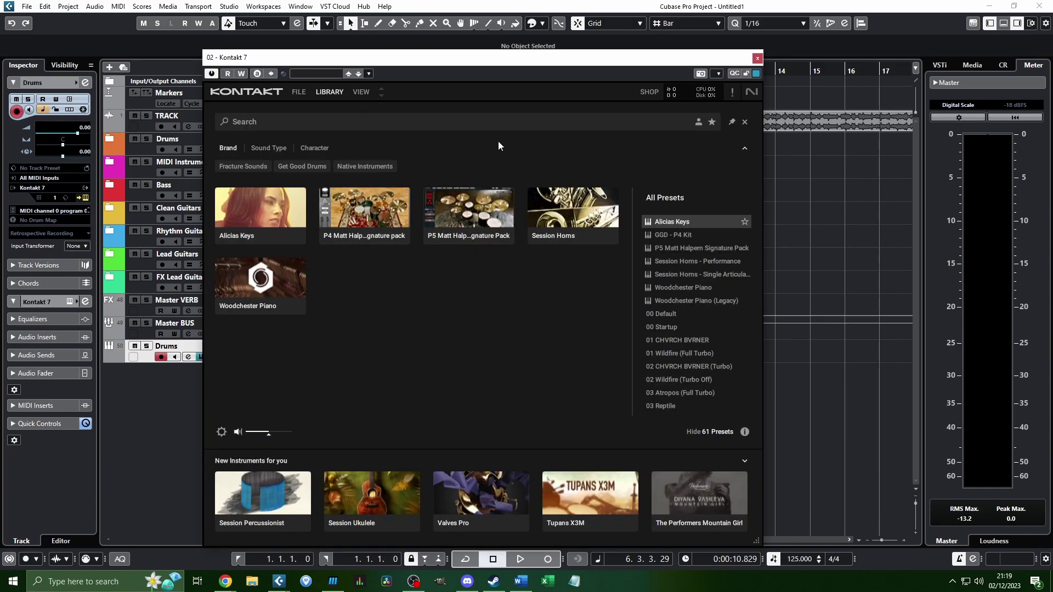
Switch Kontakt 7 to Rack View and reposition its window slightly up and to the left
click(361, 92)
click(385, 107)
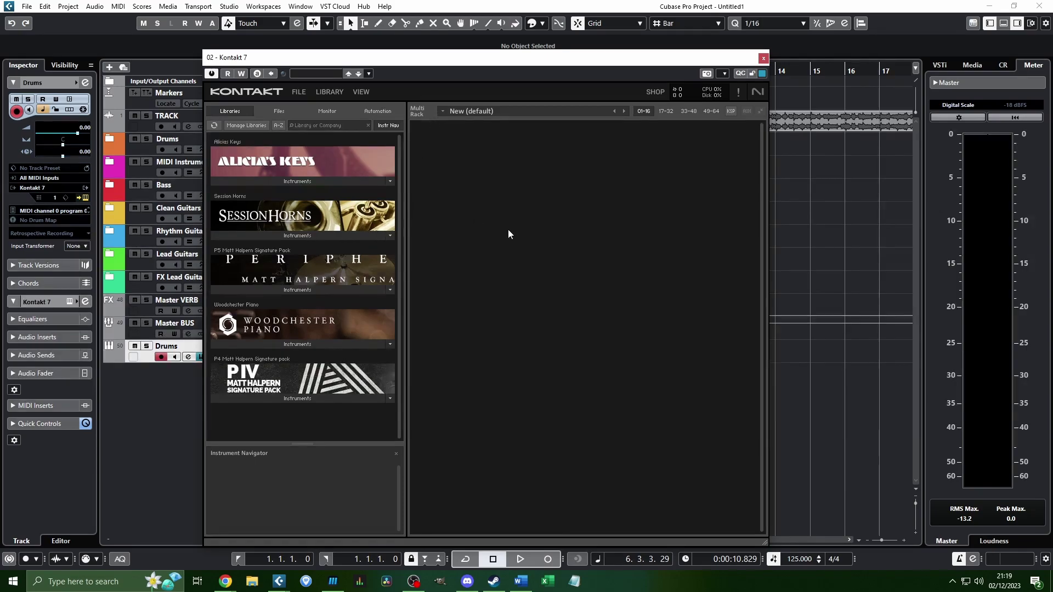
drag(403, 59, 378, 51)
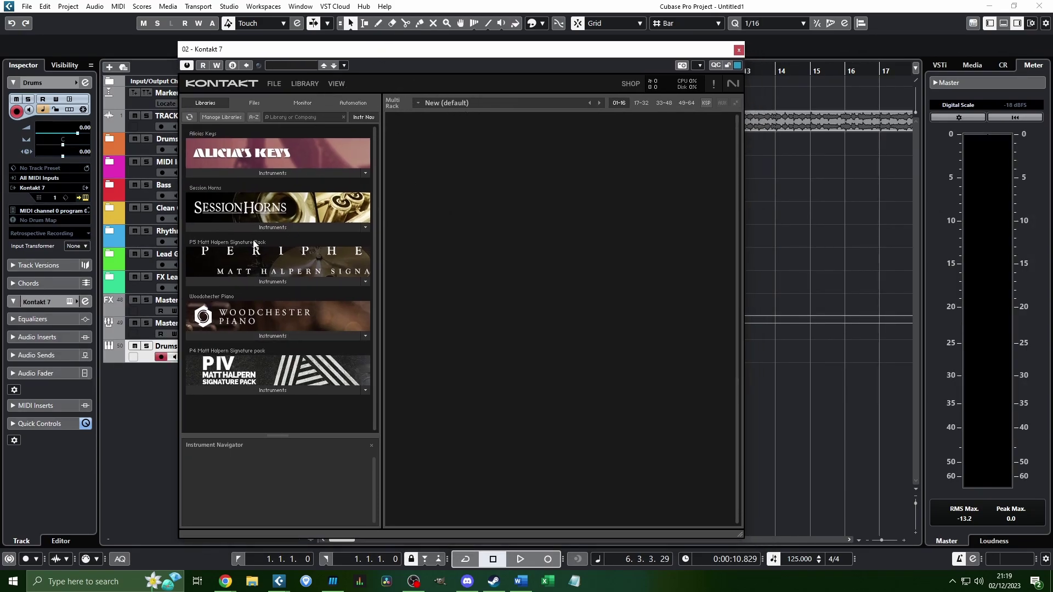
Load the P5 Matt Halpern Signature Pack instrument from its library into the rack and move the Kontakt window further left
click(294, 282)
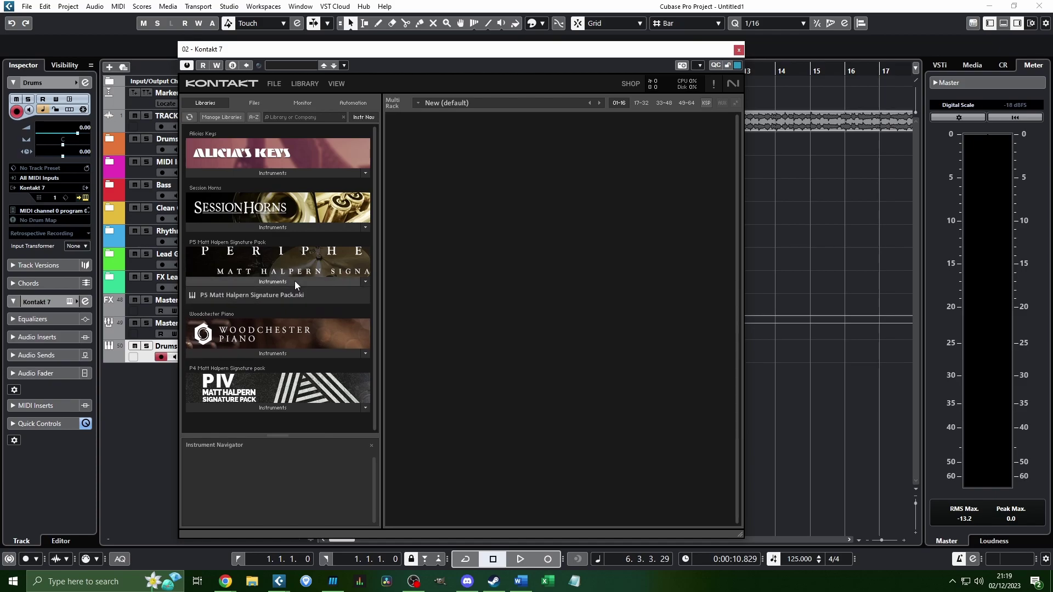
double_click(268, 295)
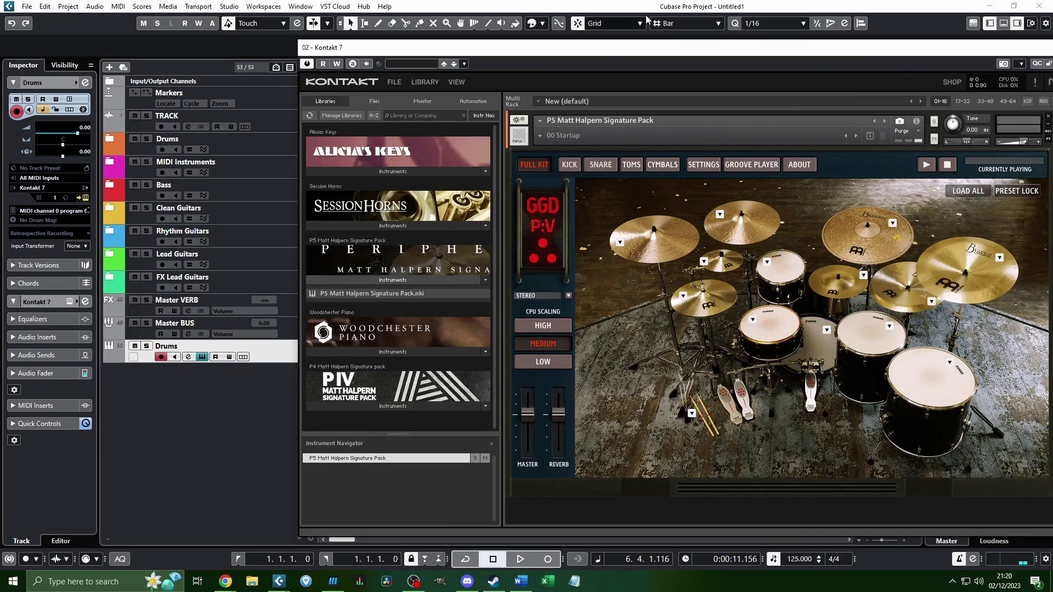
drag(621, 49, 403, 41)
click(415, 581)
click(556, 364)
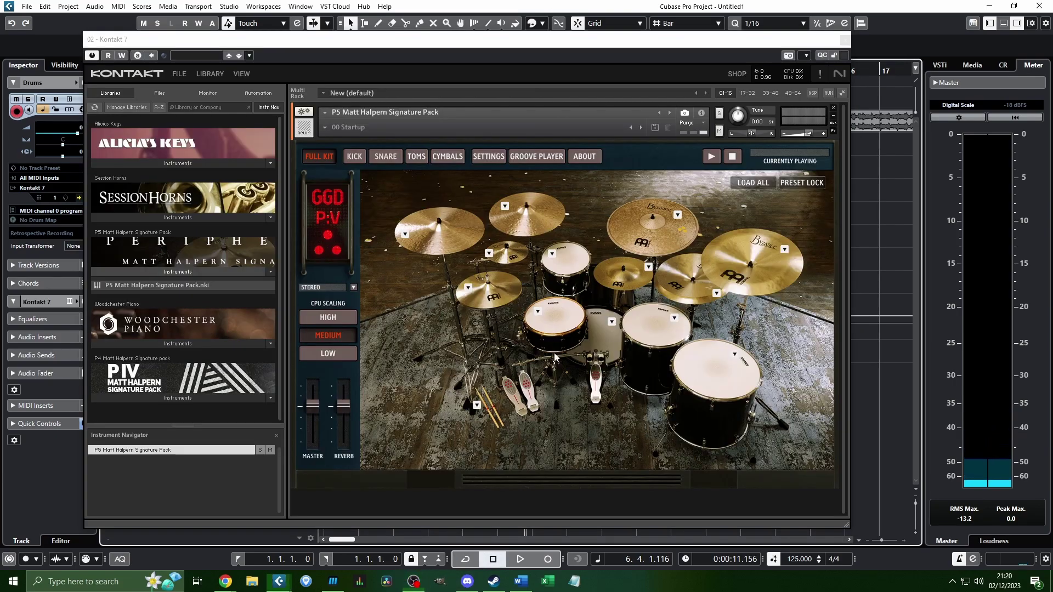
Audition the kick, floor tom, crash cymbal and snare of the loaded drum kit
click(602, 346)
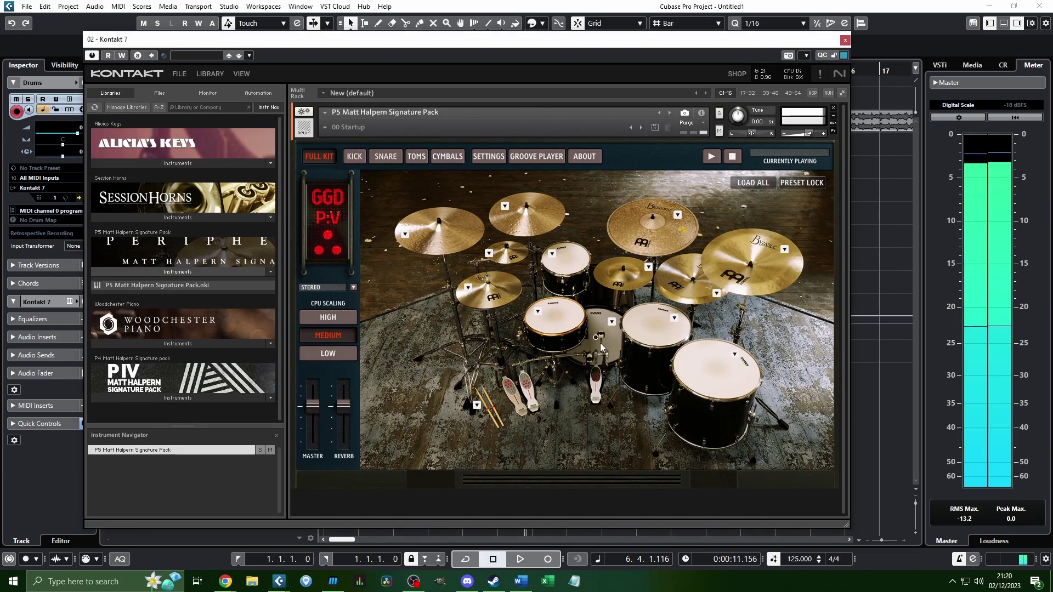
click(666, 335)
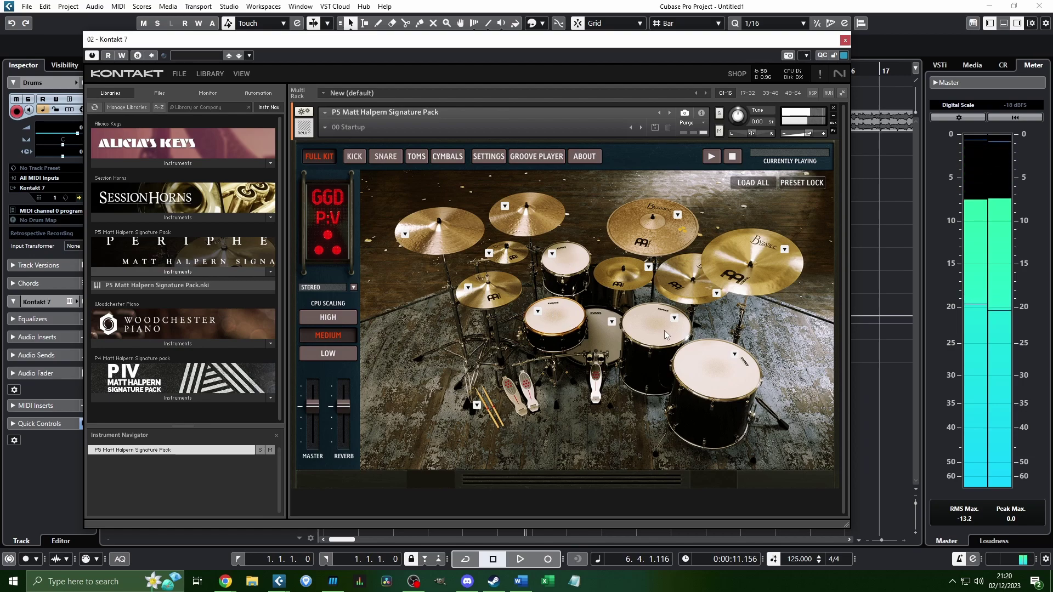
click(456, 266)
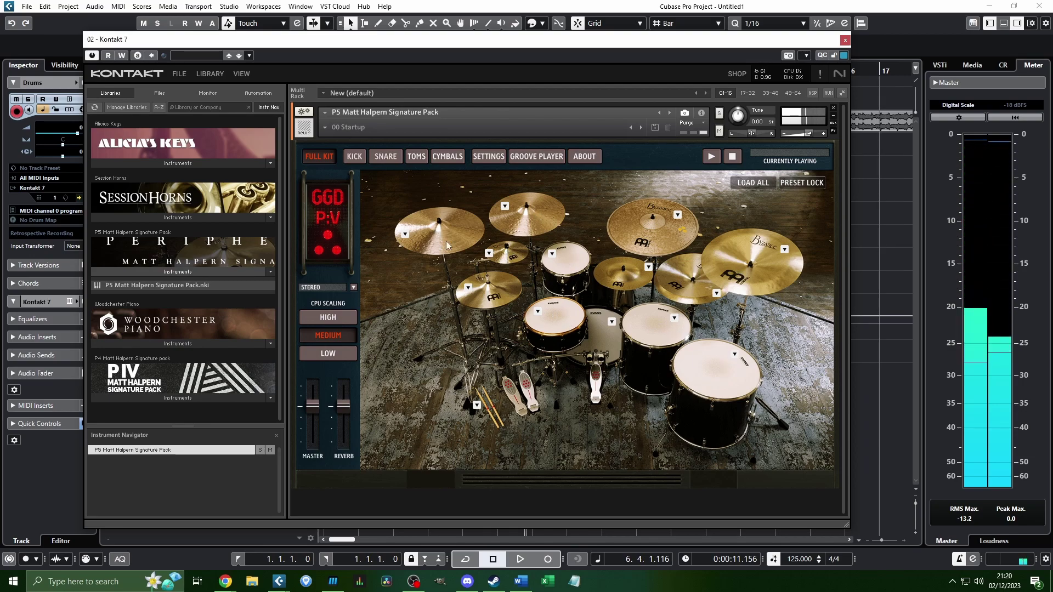
click(557, 318)
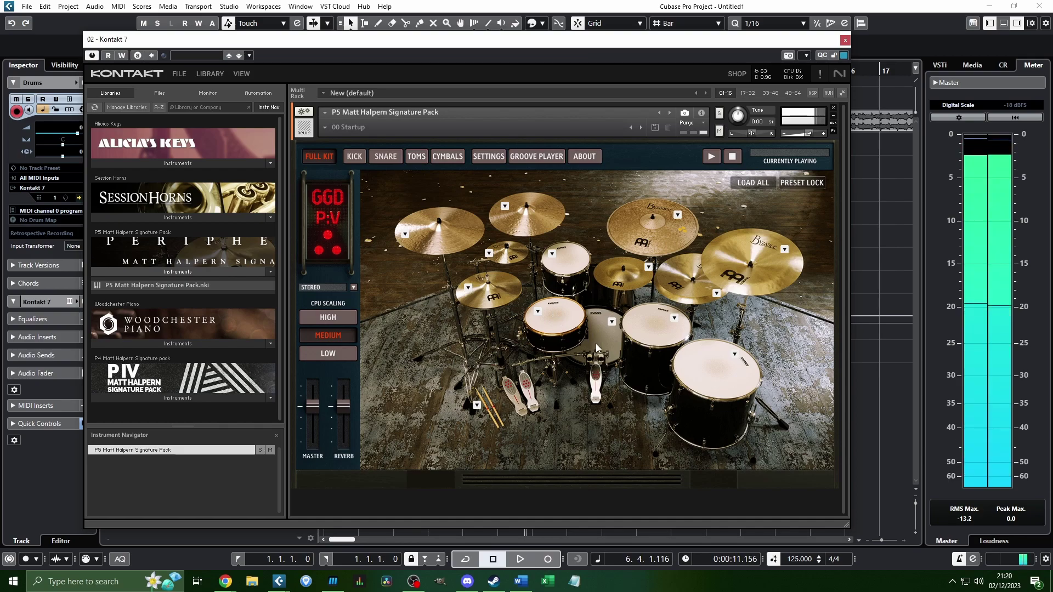
Load the 02 Wildfire (Turbo Off) preset and audition its kick, snare and cymbal sounds
click(326, 127)
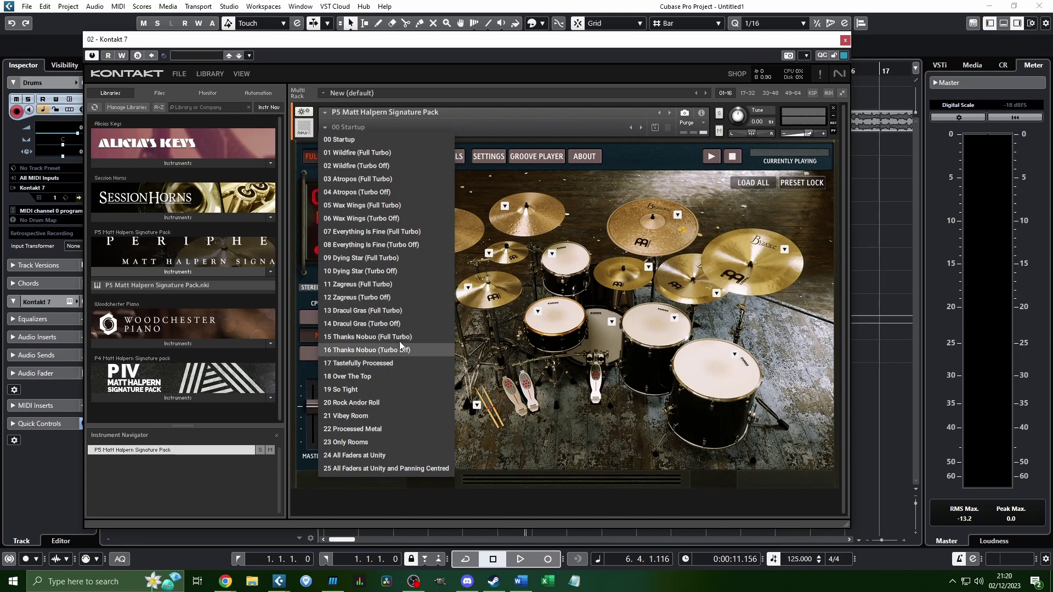
click(392, 166)
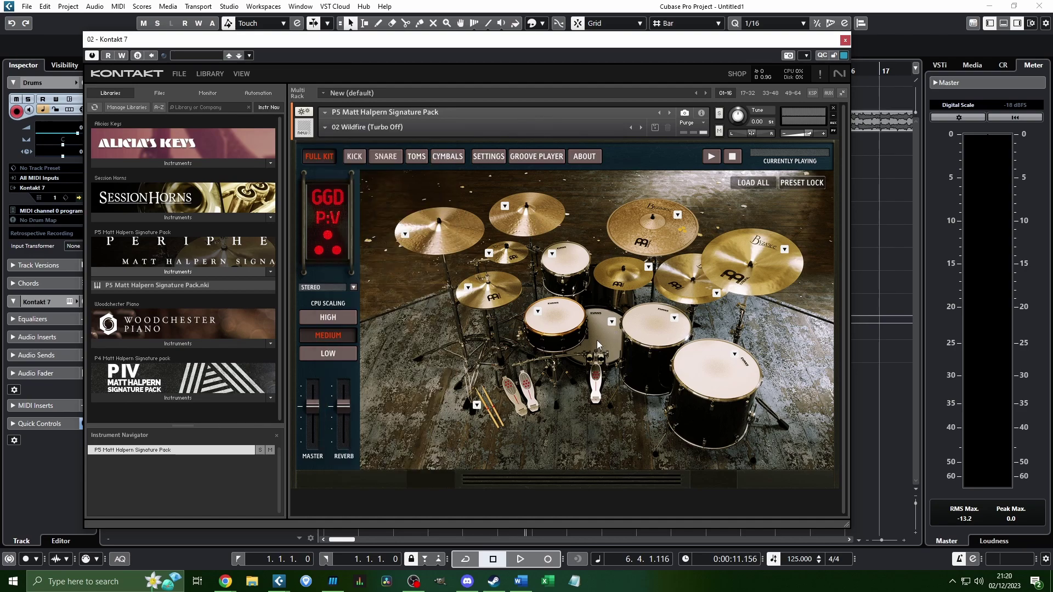
click(598, 337)
click(555, 312)
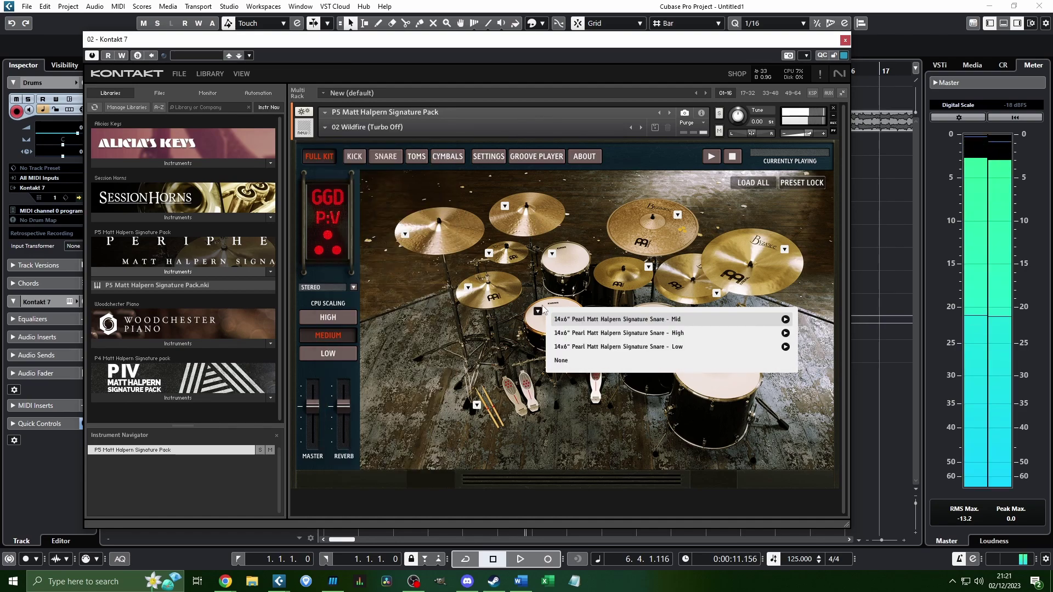
click(541, 327)
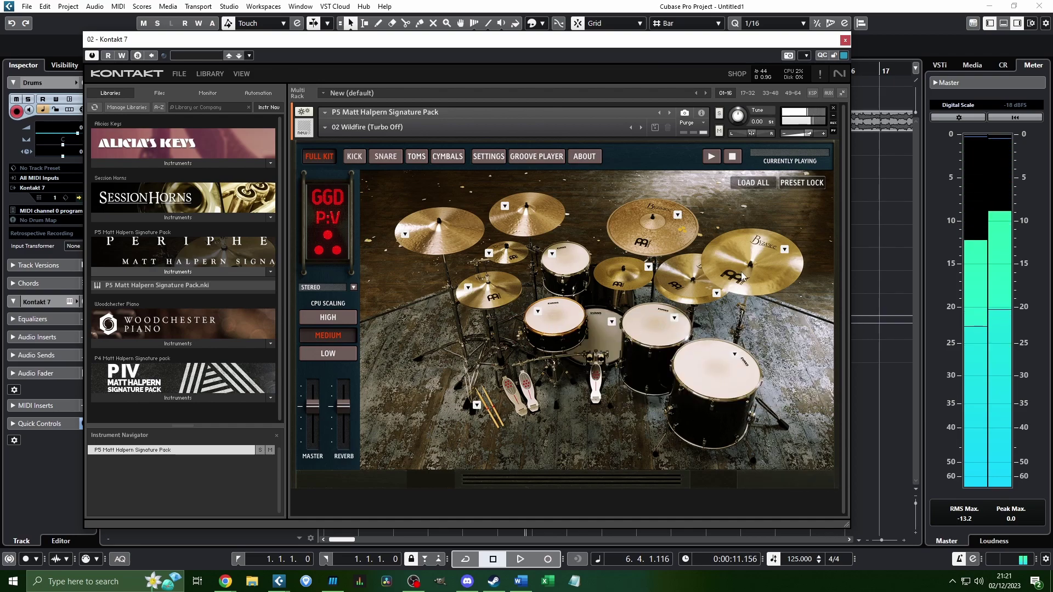
click(501, 288)
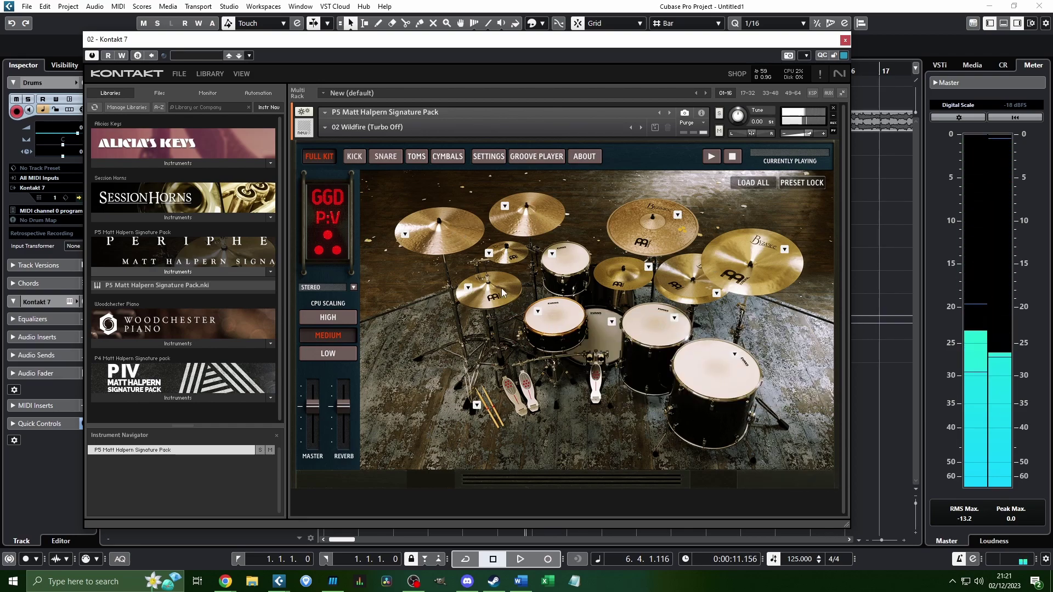
Load the 01 Wildfire (Full Turbo) preset and audition its kick, floor tom and splash cymbal
click(328, 125)
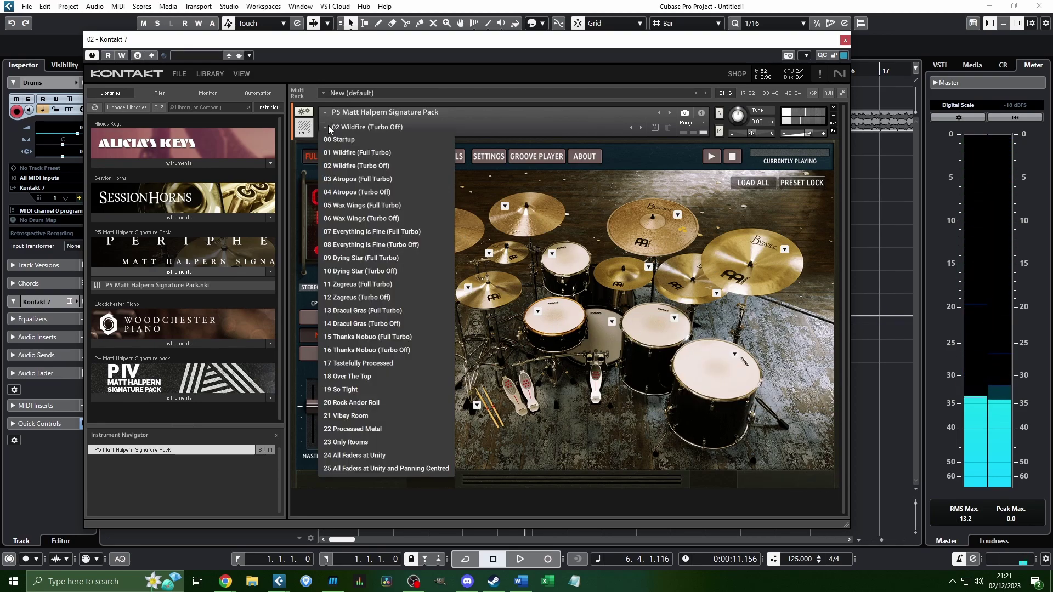
click(372, 153)
click(597, 340)
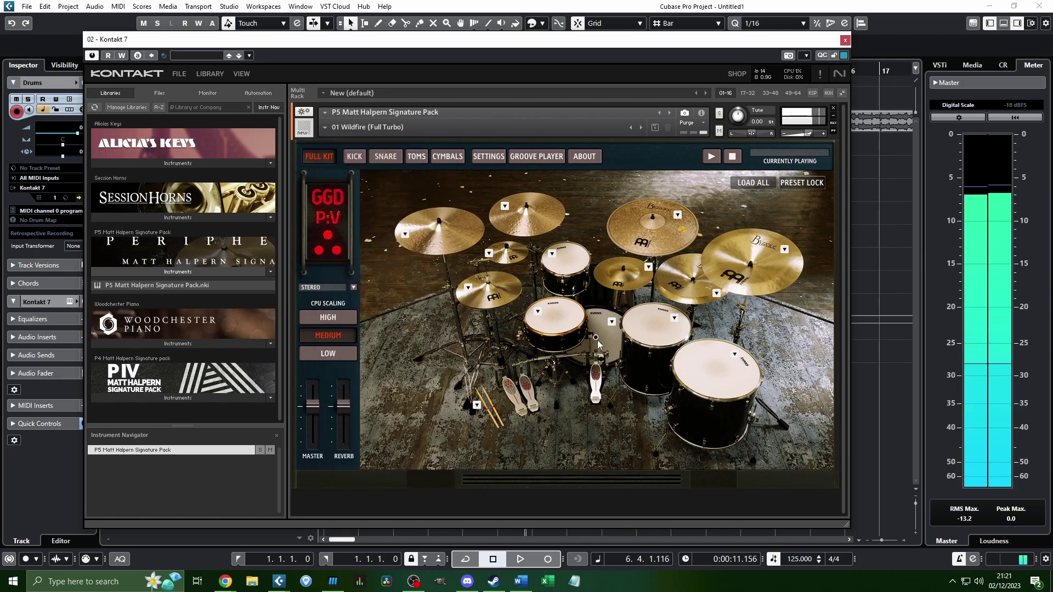
click(655, 332)
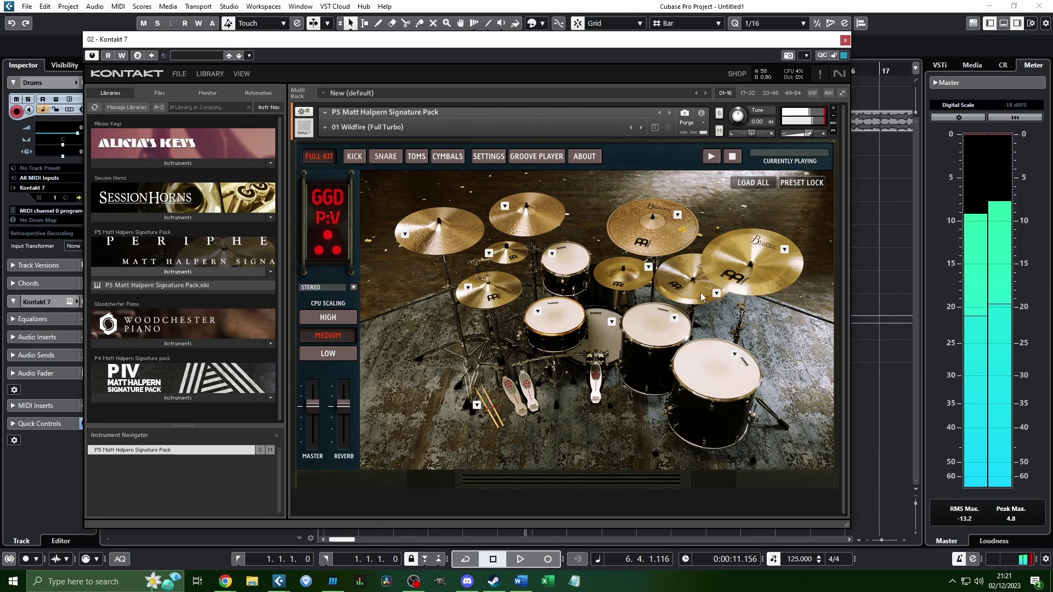
click(518, 254)
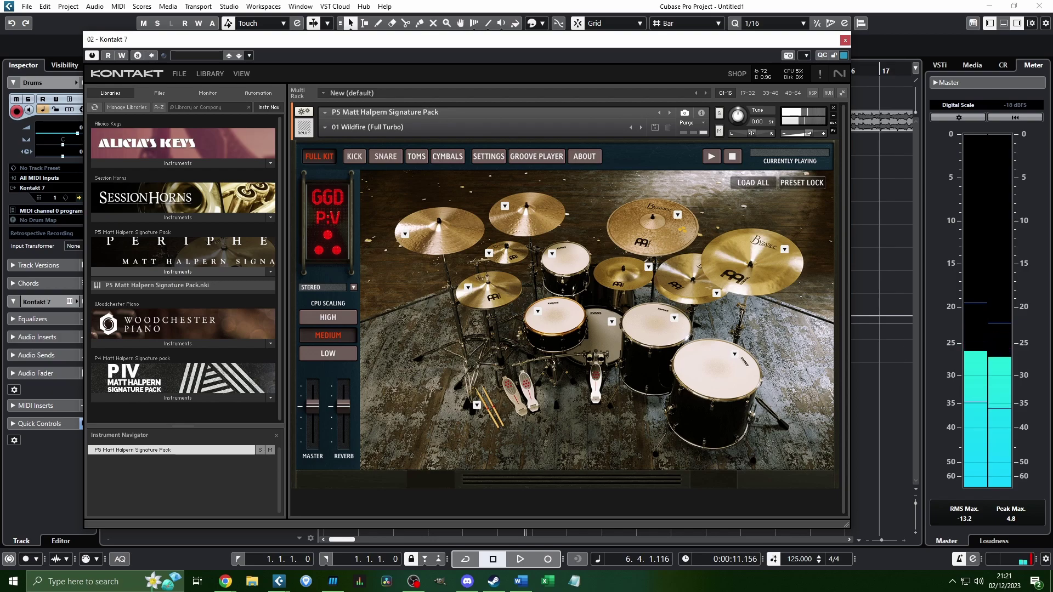
key(alt+Tab)
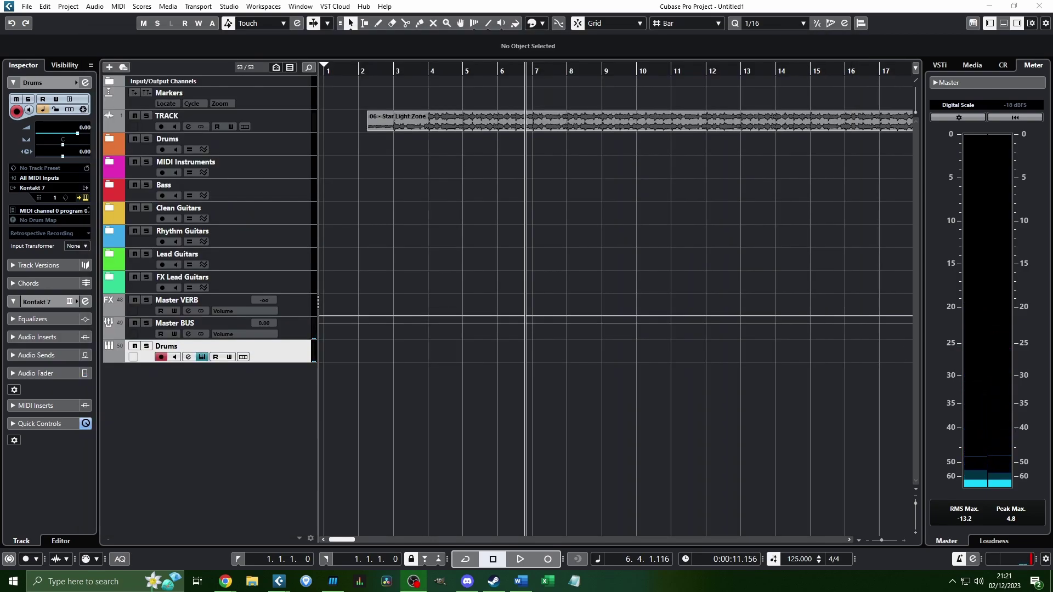
click(639, 2)
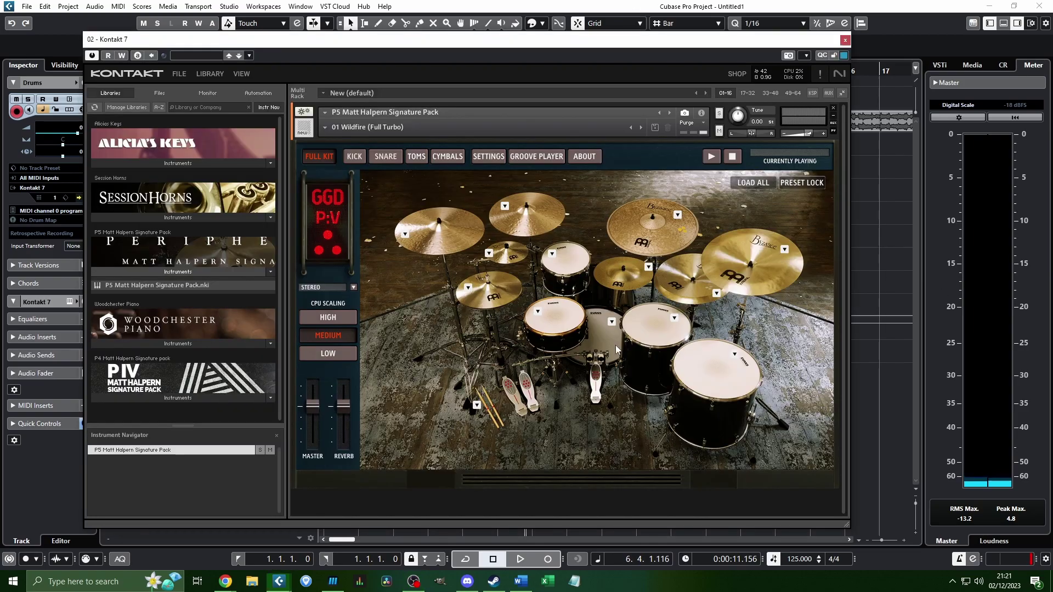
click(529, 385)
Load the 03 Atropos (Full Turbo) preset and audition its kick and tom sounds
click(326, 128)
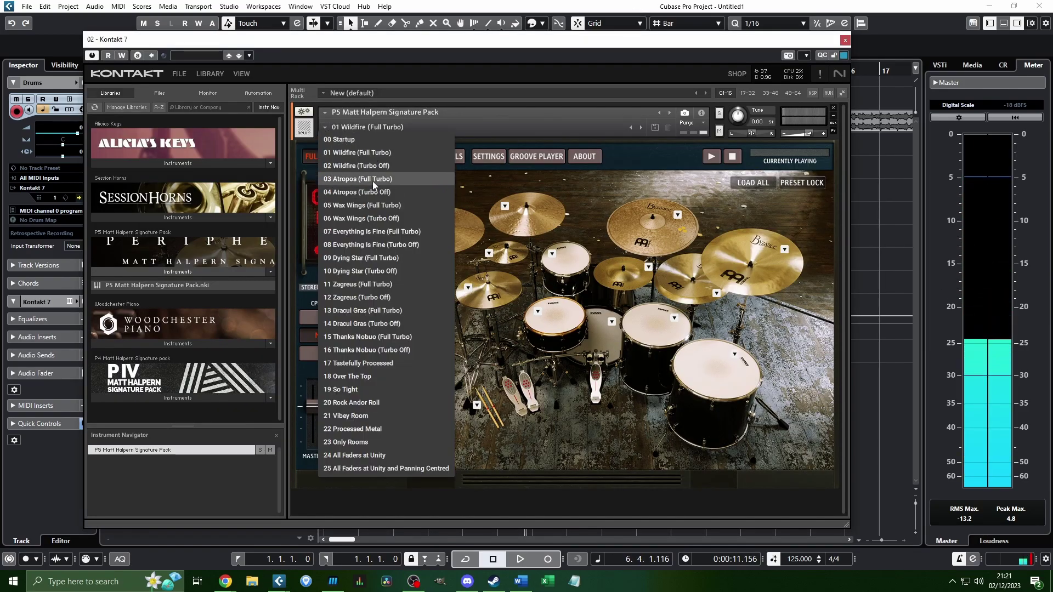
click(362, 175)
click(602, 342)
click(639, 315)
click(712, 374)
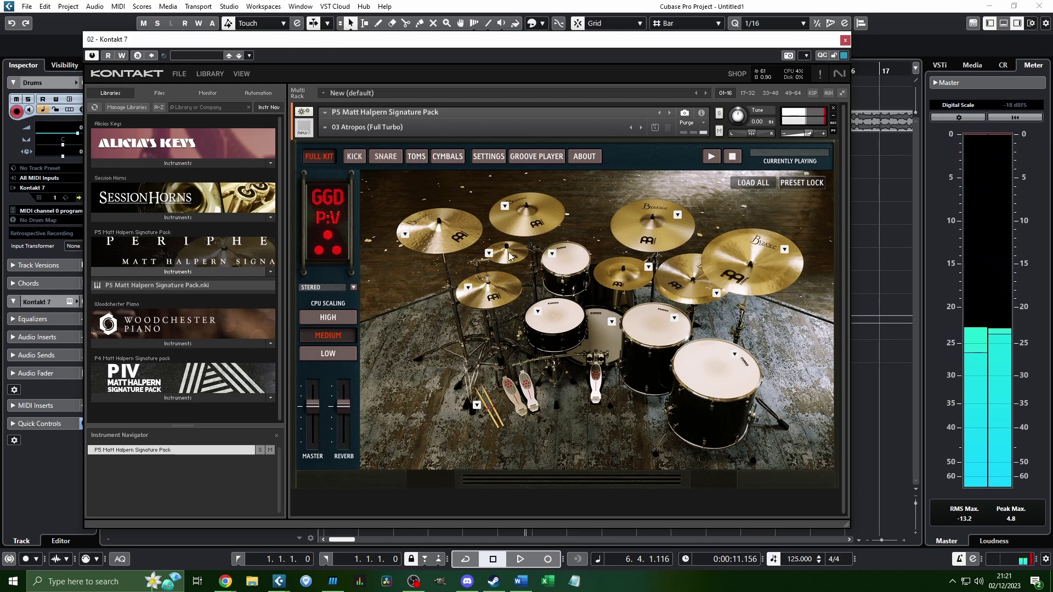
click(594, 344)
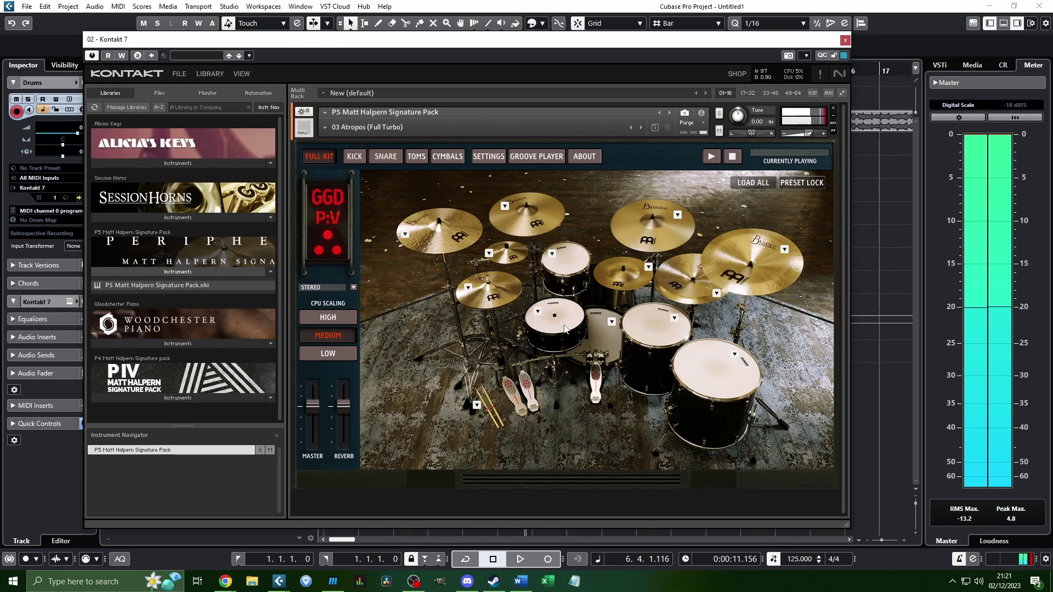
Load the 09 Dying Star (Full Turbo) preset and audition its kick and snare
click(331, 128)
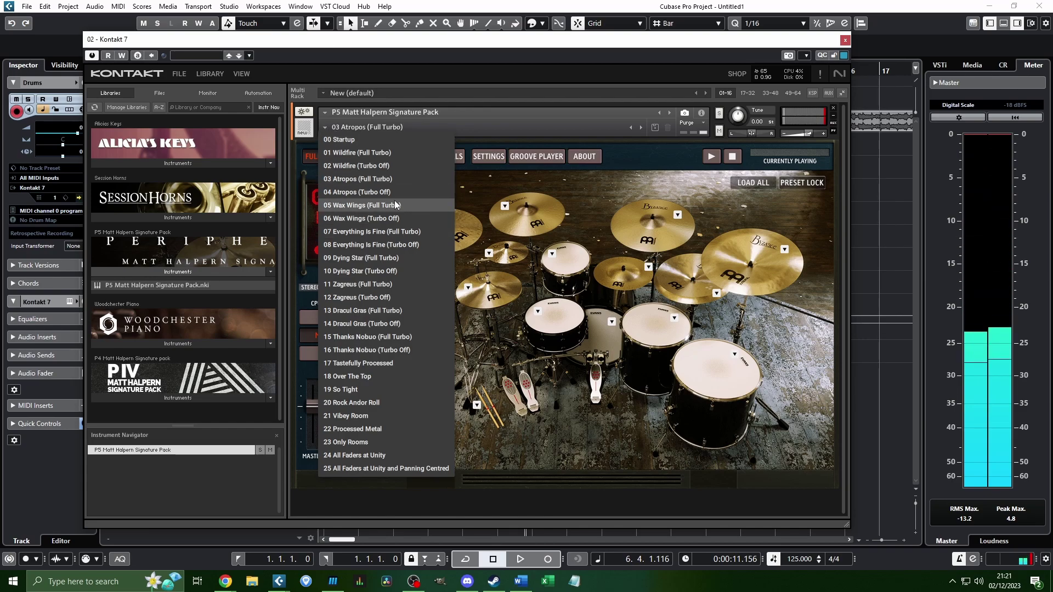
click(414, 254)
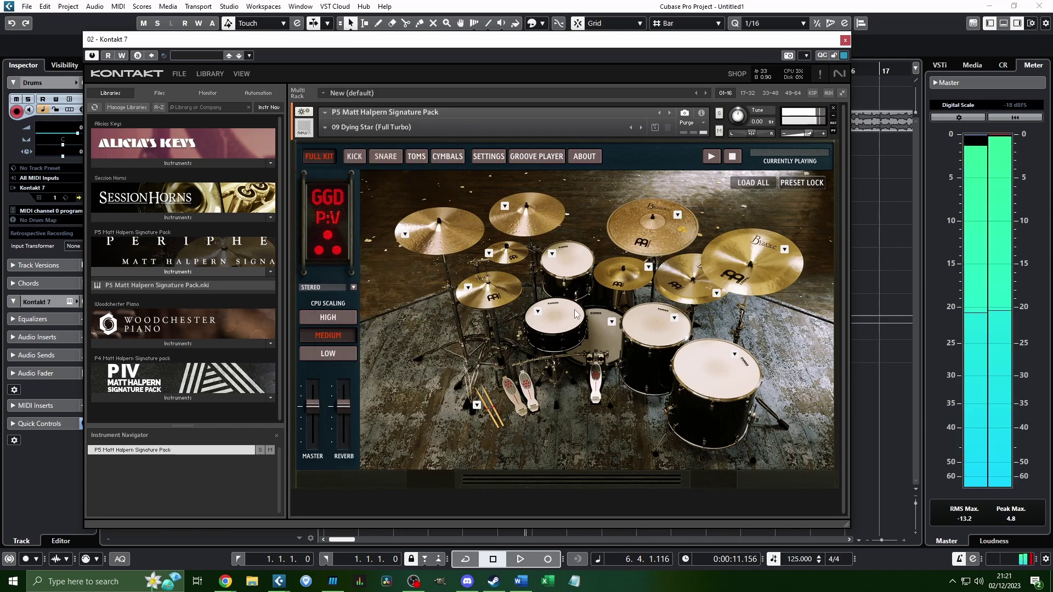
click(602, 337)
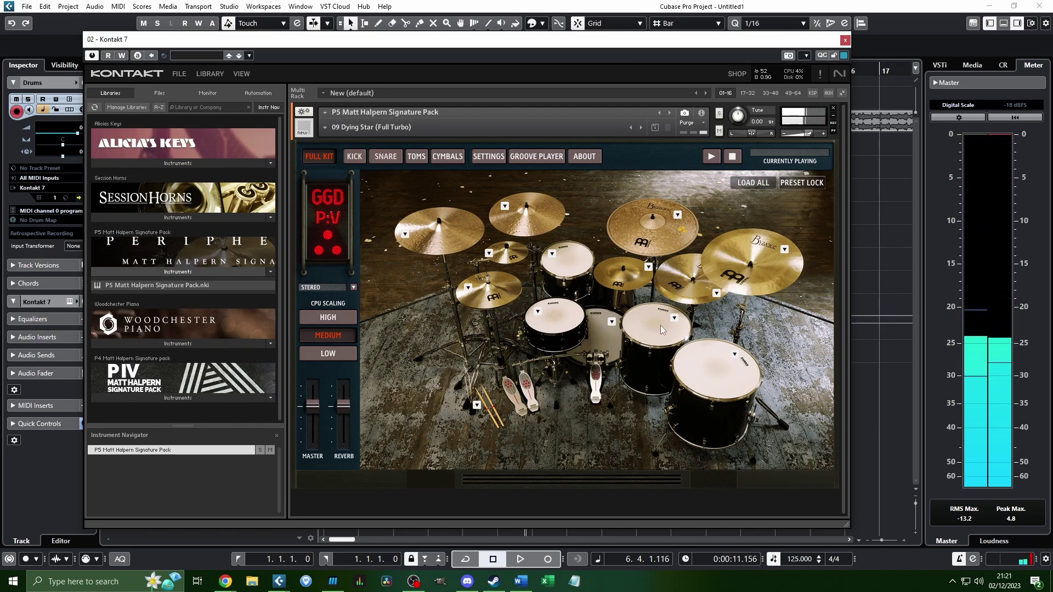
click(568, 321)
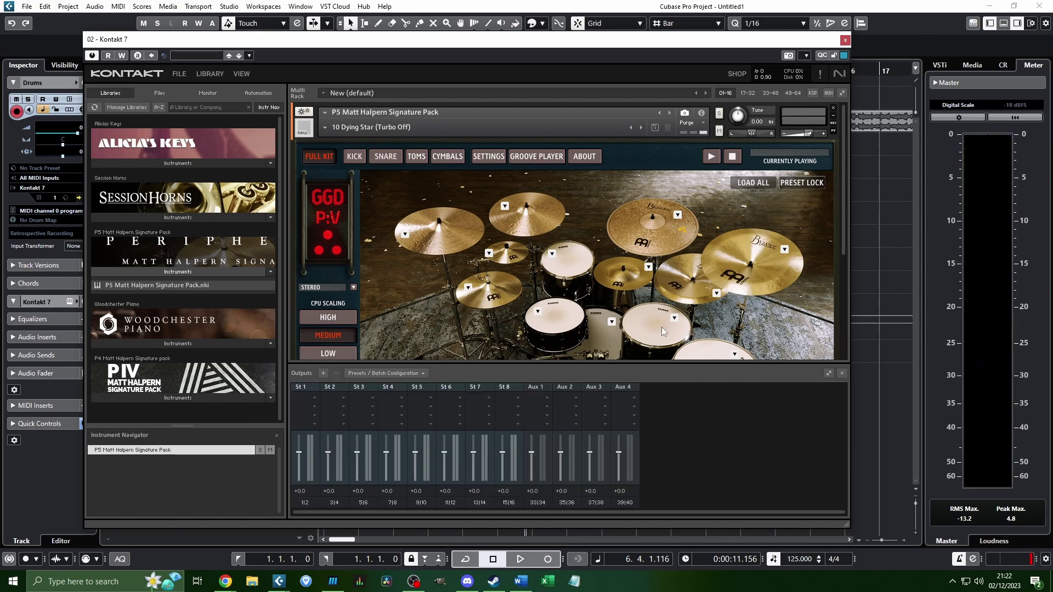
Show the kick drum's mixer page and examine its channel faders, microphone names and output assignments
scroll(551, 305, down, 3)
scroll(512, 304, up, 3)
click(355, 156)
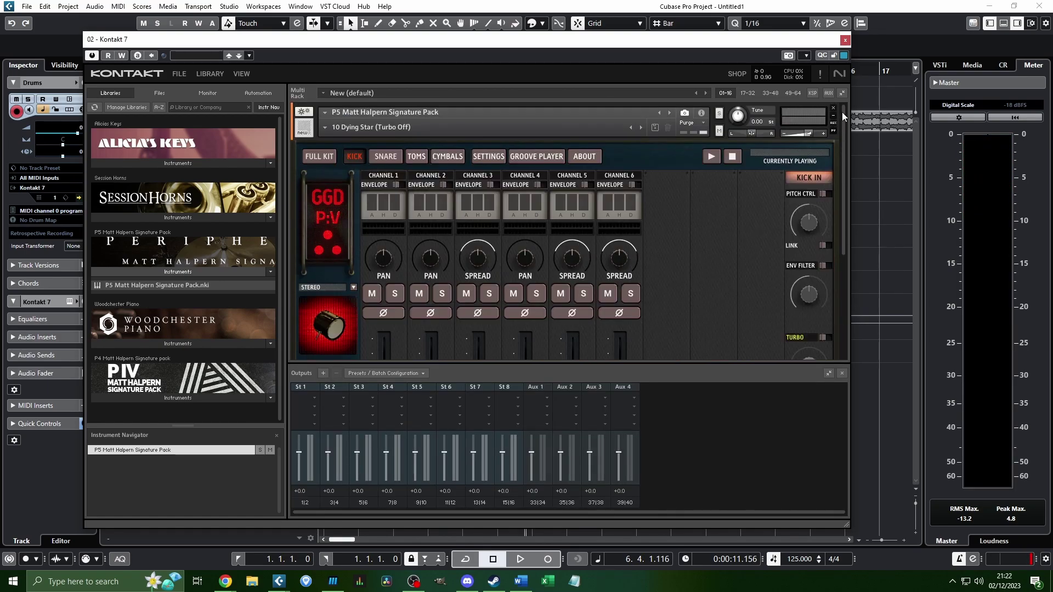
drag(842, 112, 426, 281)
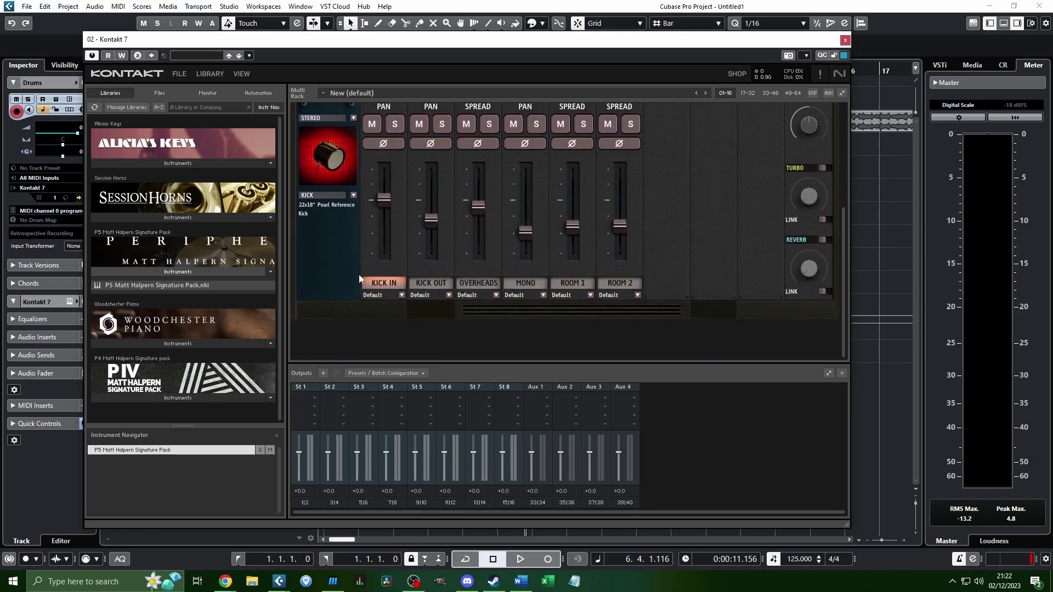
scroll(683, 285, up, 3)
scroll(685, 284, down, 1)
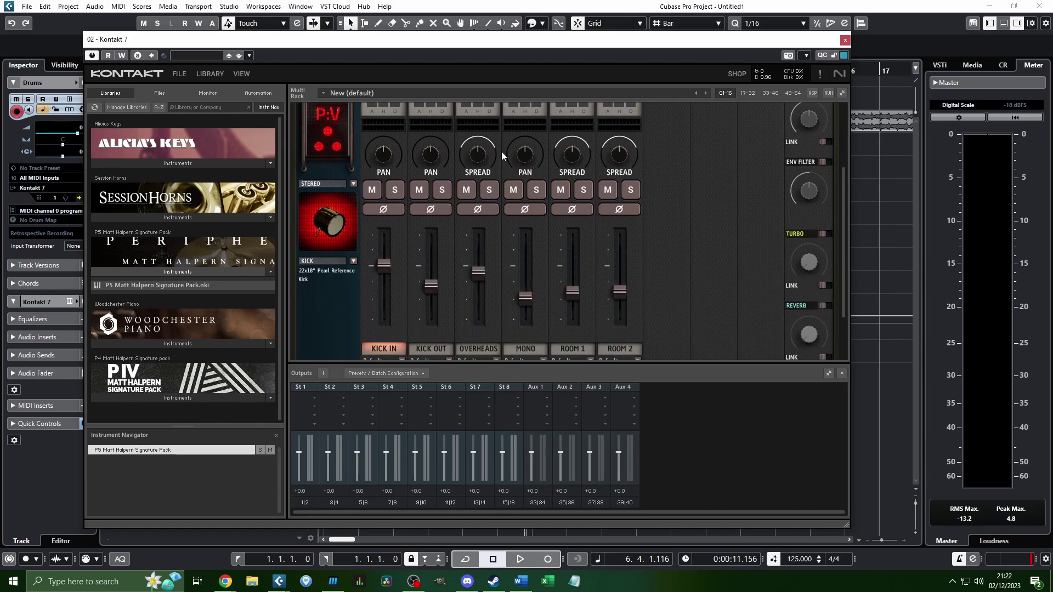
Close Kontakt 7 and add an EZdrummer instrument track routed to the MIDI BUS, with its plug-in window moved lower
click(845, 40)
click(109, 66)
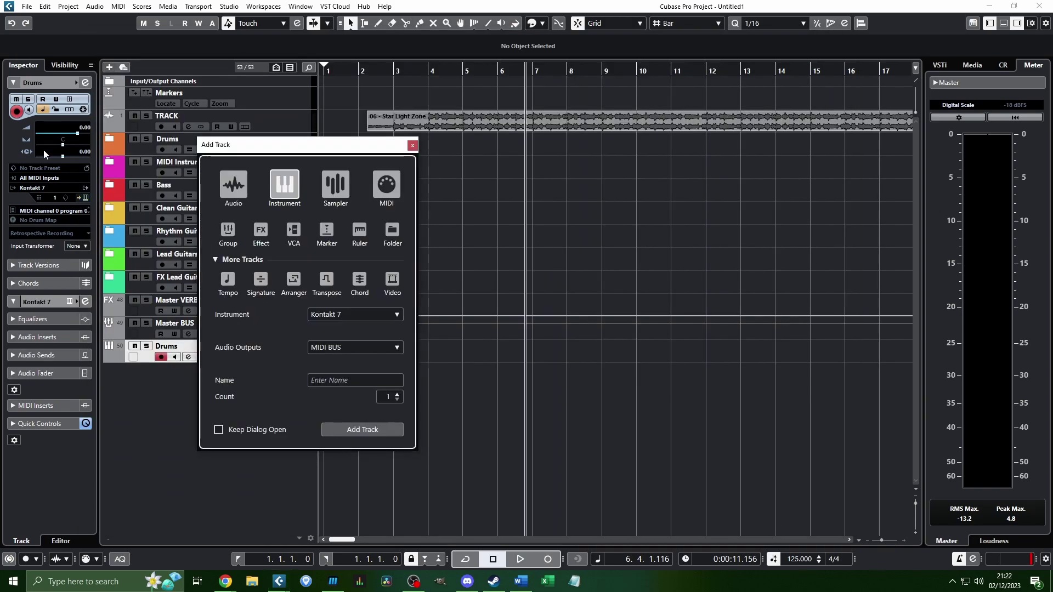
click(344, 317)
scroll(286, 472, down, 3)
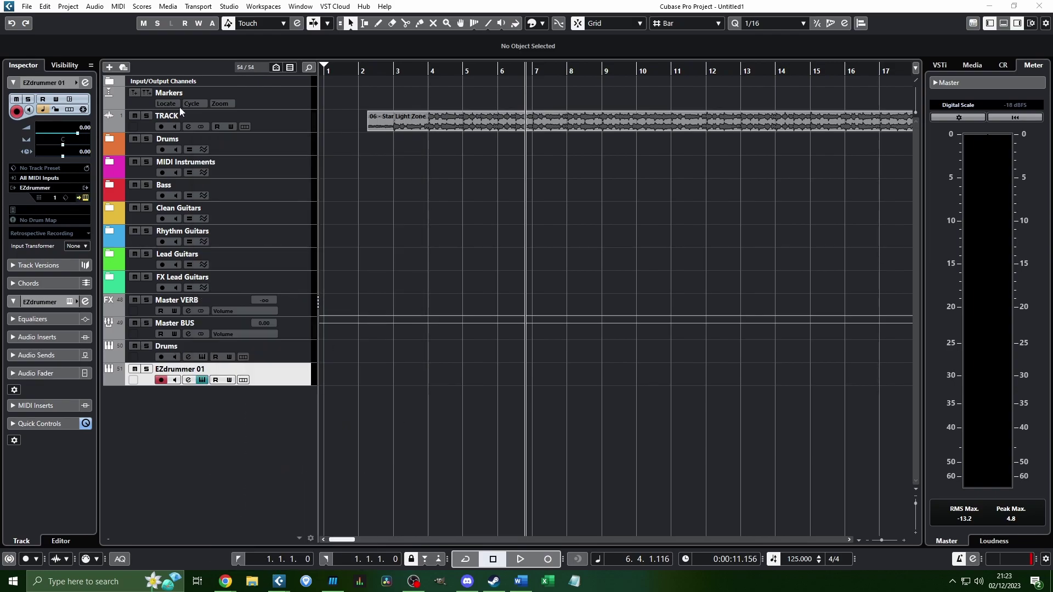
drag(407, 51, 440, 98)
Try the EZdrummer 2 Modern kit presets Modern Vintage and Prog Rock
click(499, 133)
mouse_move(505, 148)
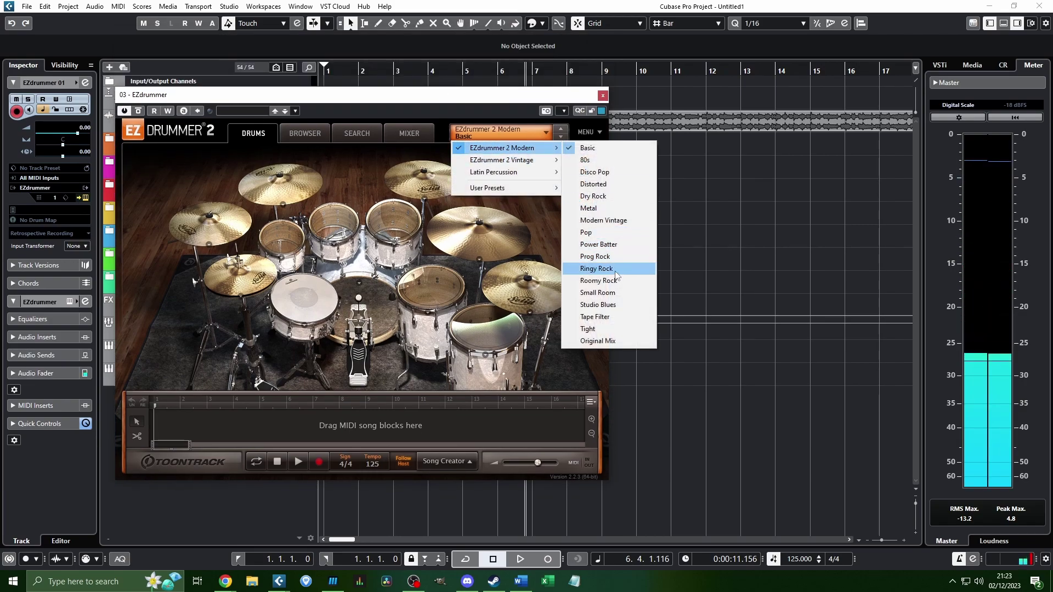
click(620, 221)
click(499, 132)
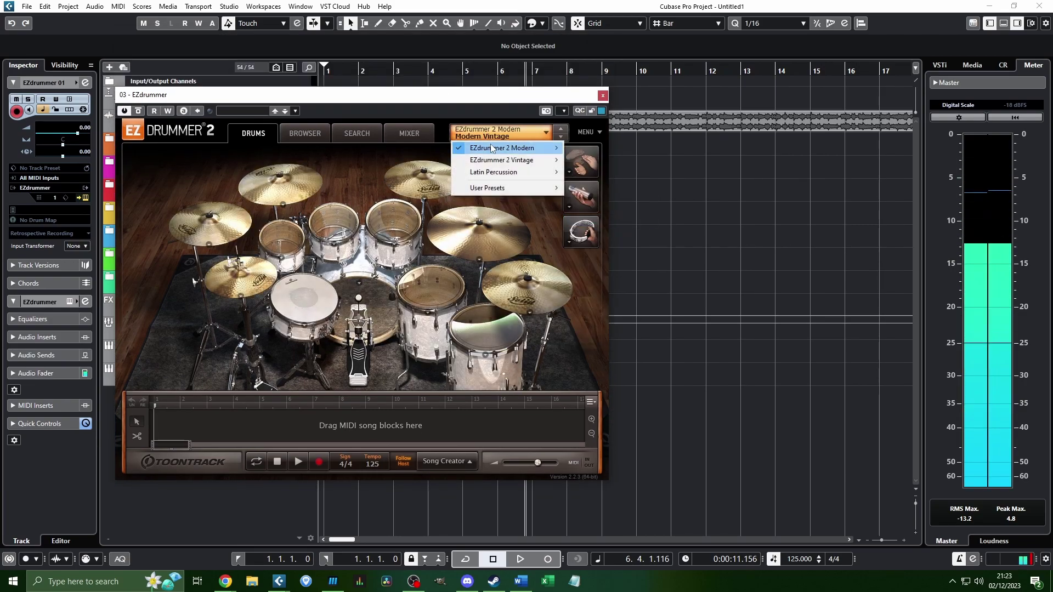
mouse_move(502, 149)
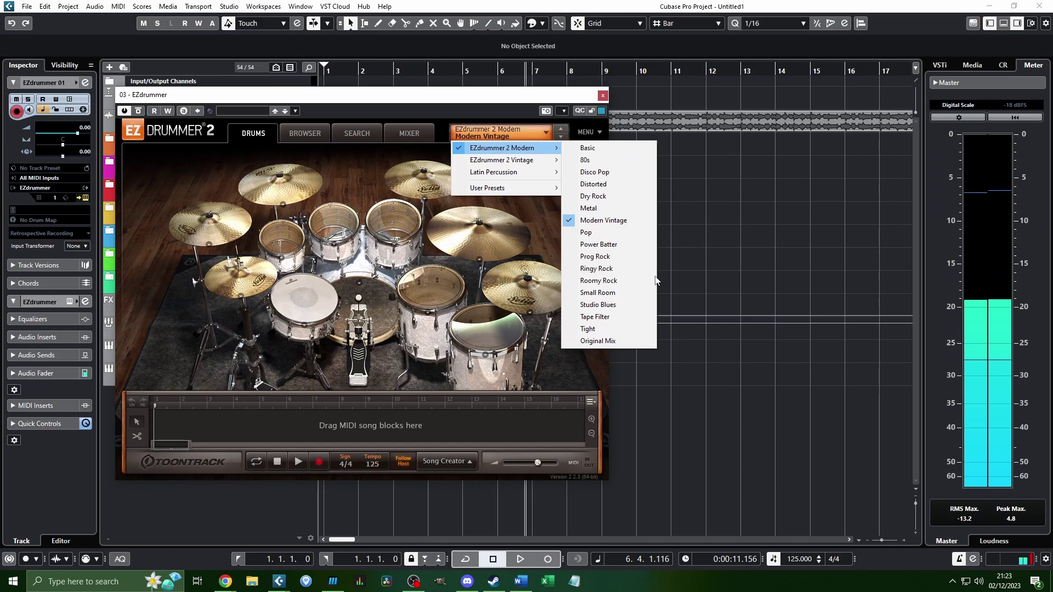
click(622, 260)
Load the Ringy Rock preset of the EZdrummer 2 Modern kit
click(496, 132)
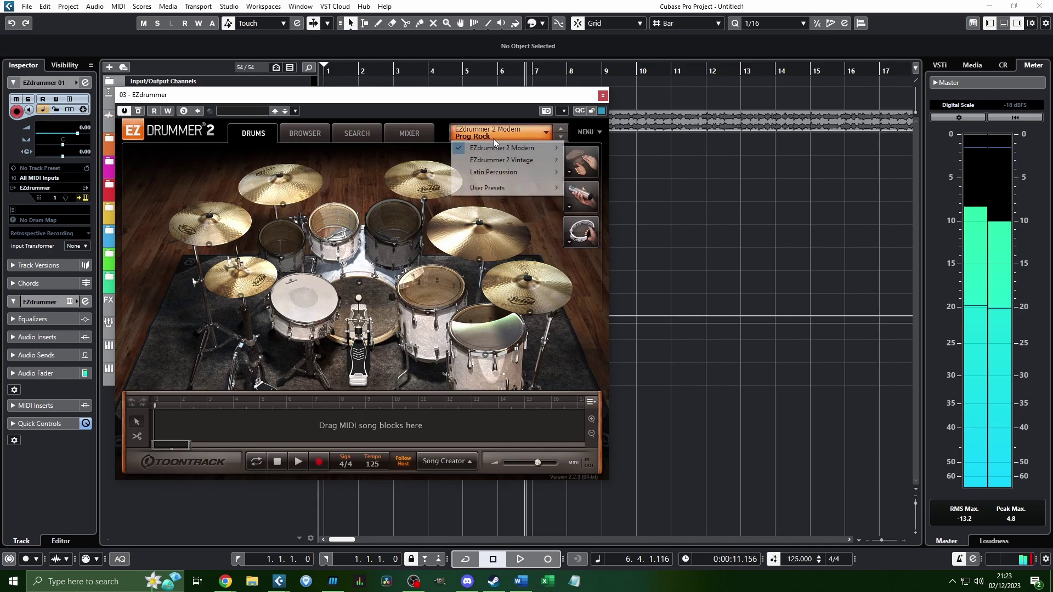
mouse_move(491, 148)
click(615, 277)
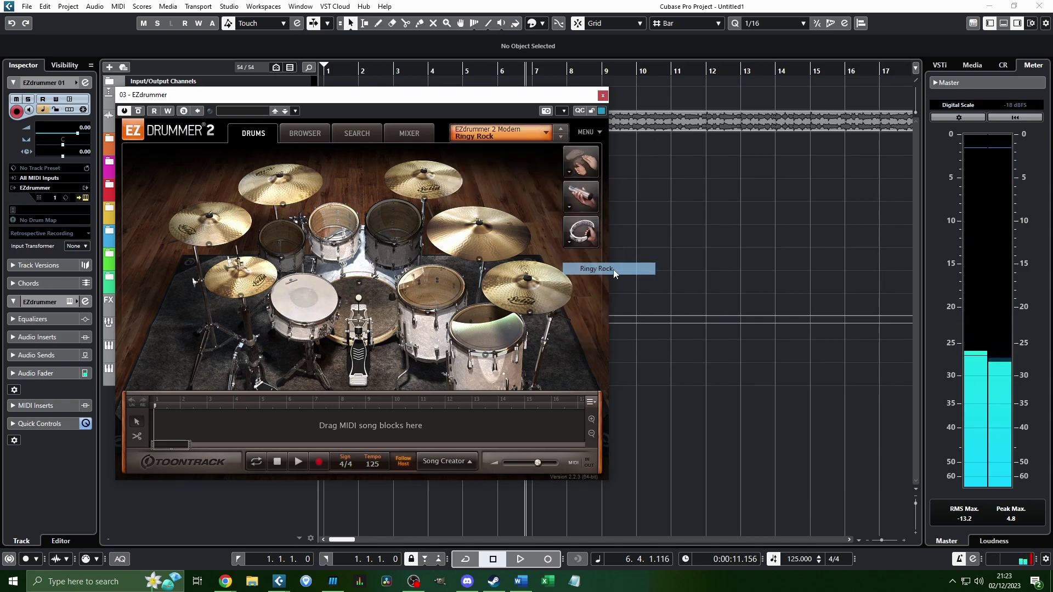
Audition the kick, snare and floor tom of the Ringy Rock preset
click(369, 314)
click(306, 296)
click(493, 309)
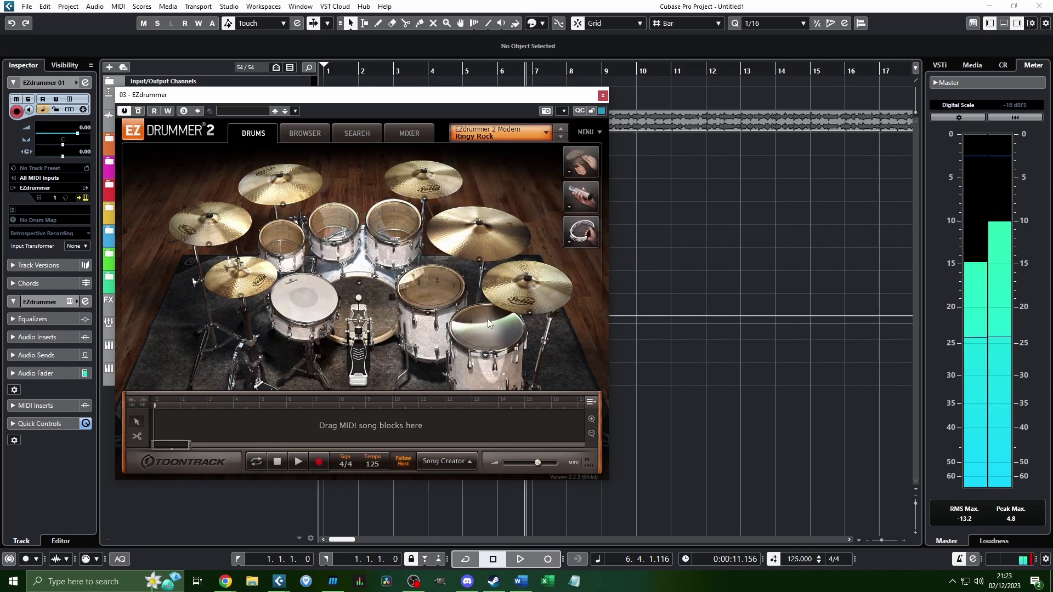
Try the Tight preset of the EZdrummer 2 Modern kit and audition its kick and snare
click(497, 133)
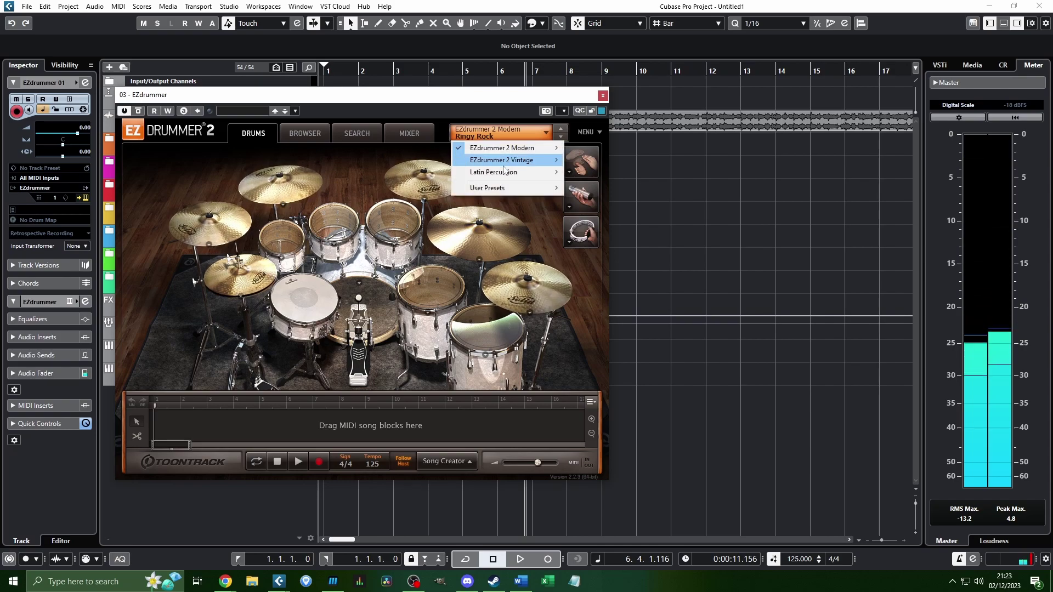
mouse_move(494, 148)
click(606, 328)
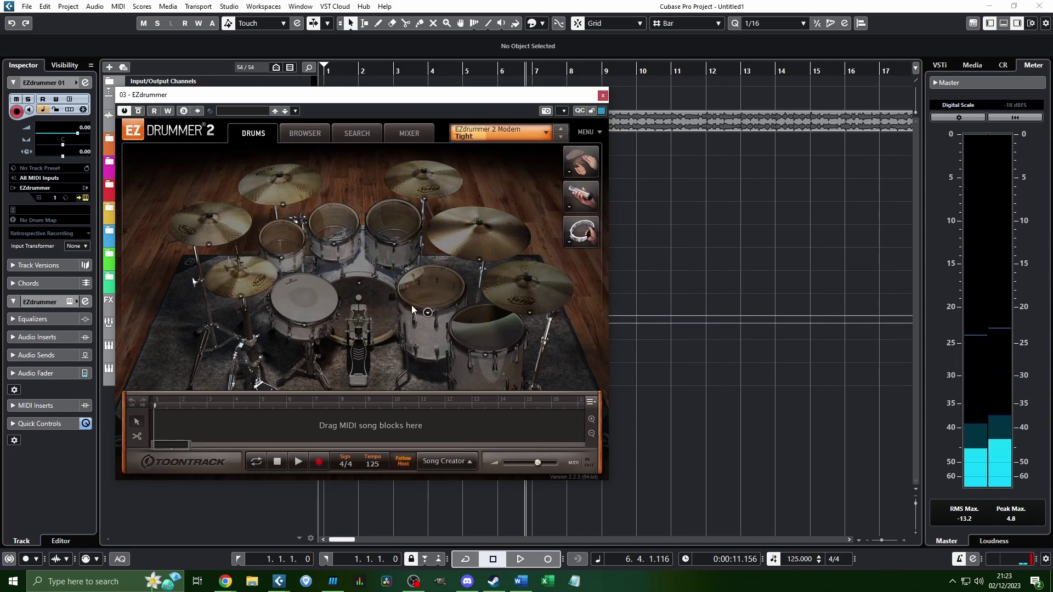
click(367, 308)
click(287, 298)
Load the Dry Rock preset of the EZdrummer 2 Modern kit
click(528, 136)
mouse_move(503, 151)
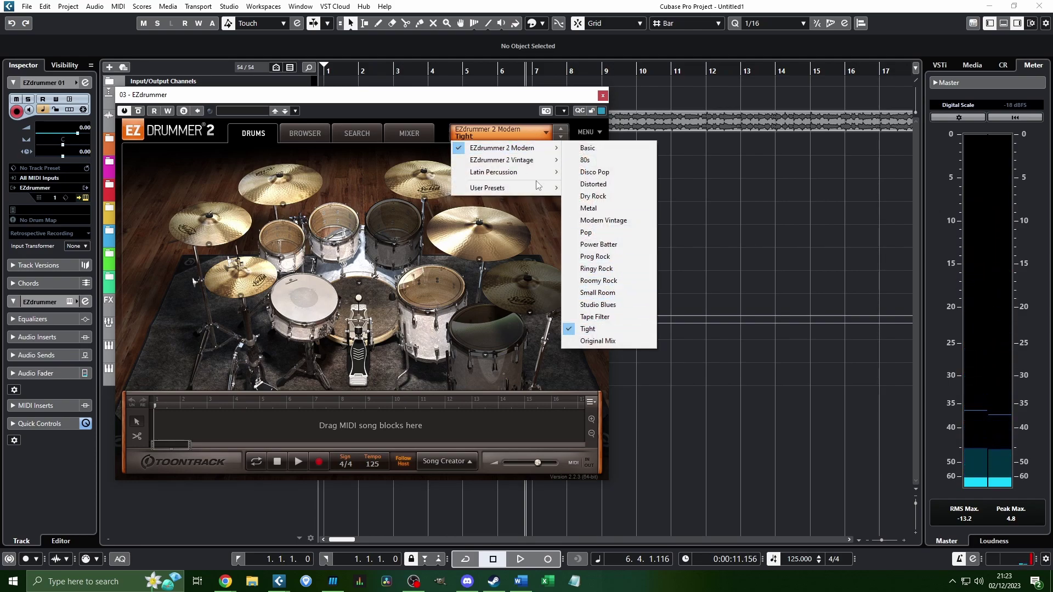
mouse_move(541, 188)
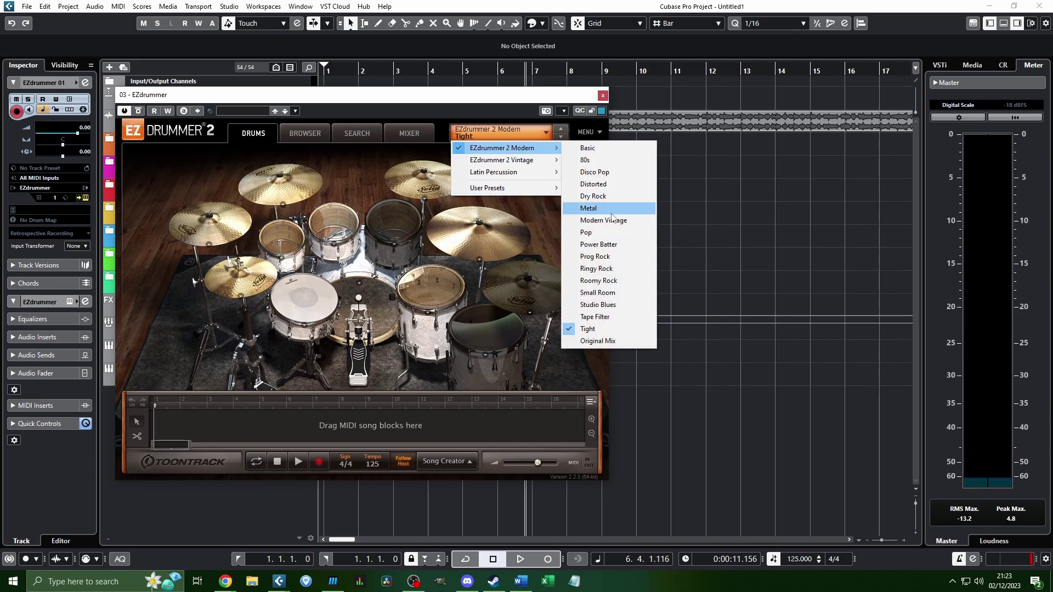
click(608, 197)
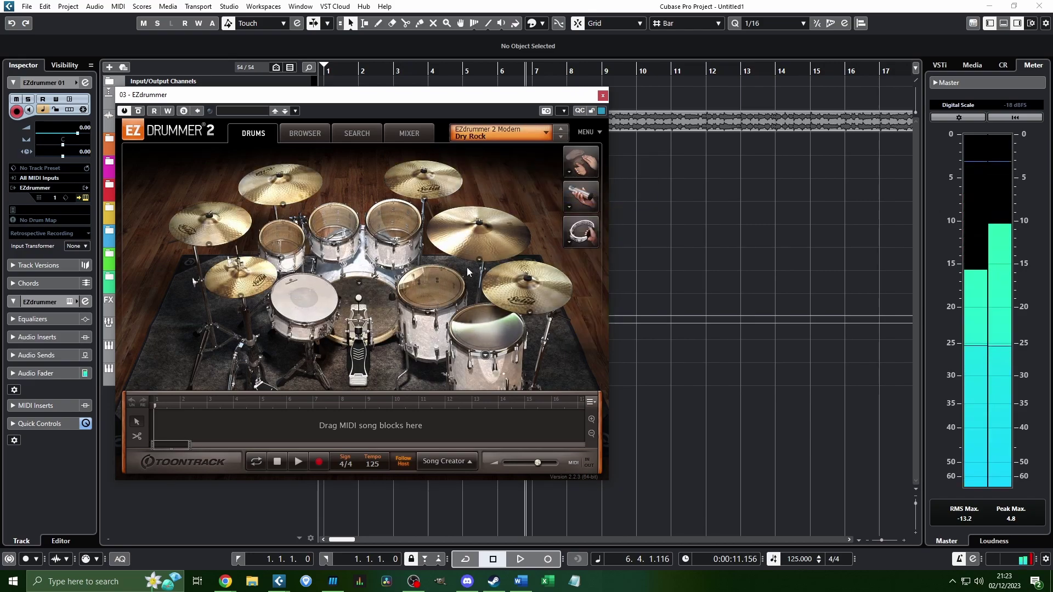
Show EZdrummer's mixer, move the plug-in window clear of the track names, and look through the channels from Kick In to Perc Amb
click(496, 134)
click(362, 133)
click(401, 132)
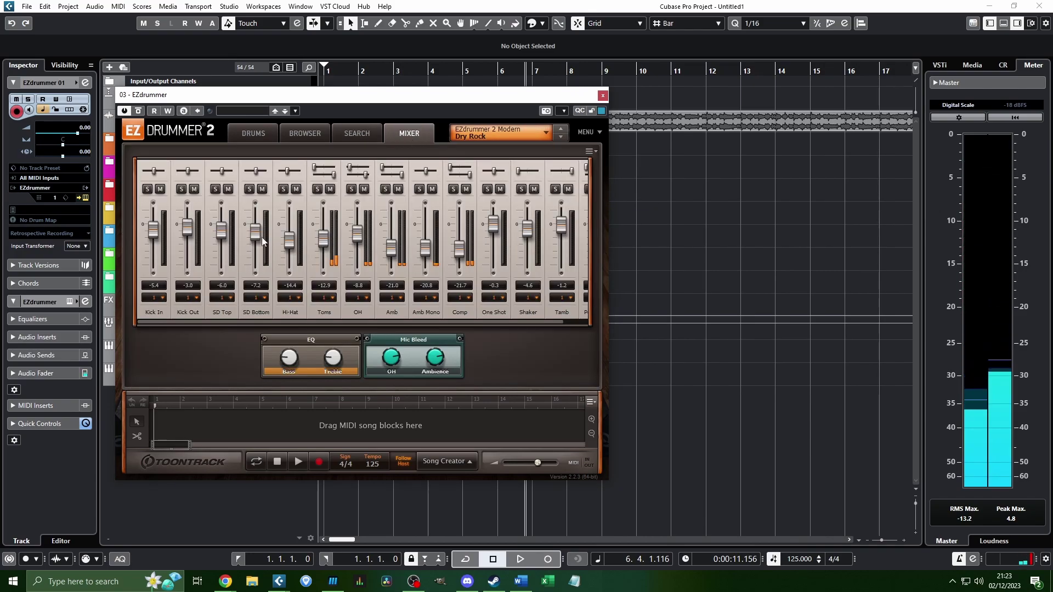
drag(399, 98, 494, 91)
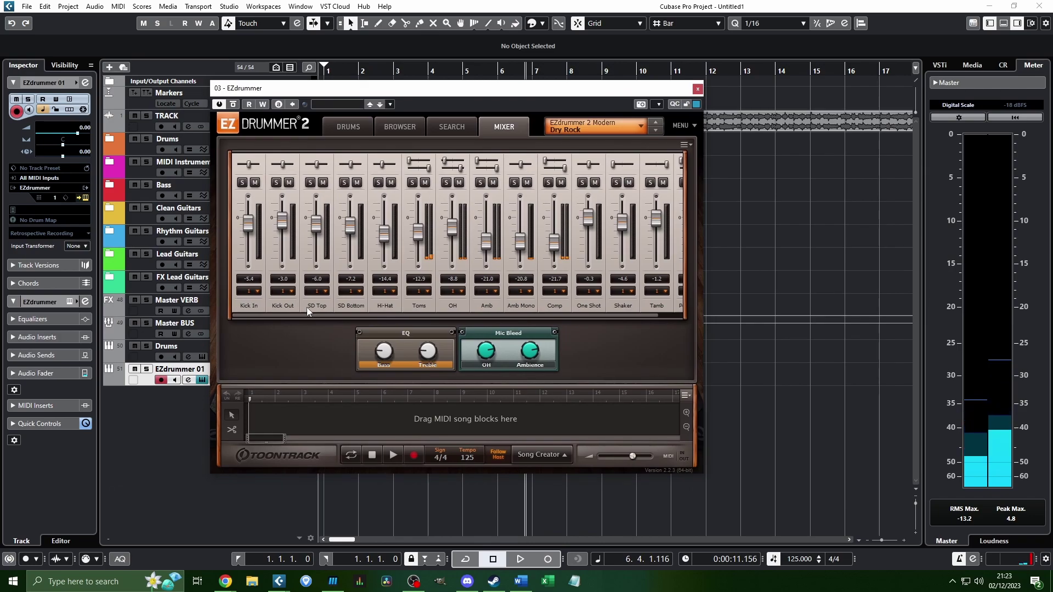
drag(659, 310, 728, 315)
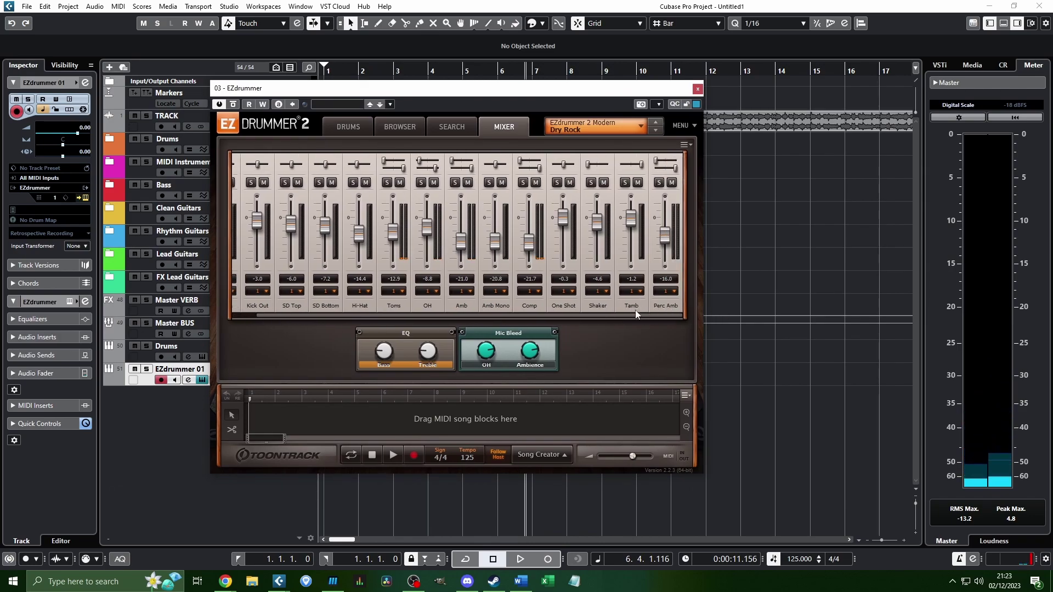
drag(634, 310, 250, 310)
Audition the kick, snare and hi-hat one at a time and compare each with its microphone channels in the mixer
click(348, 126)
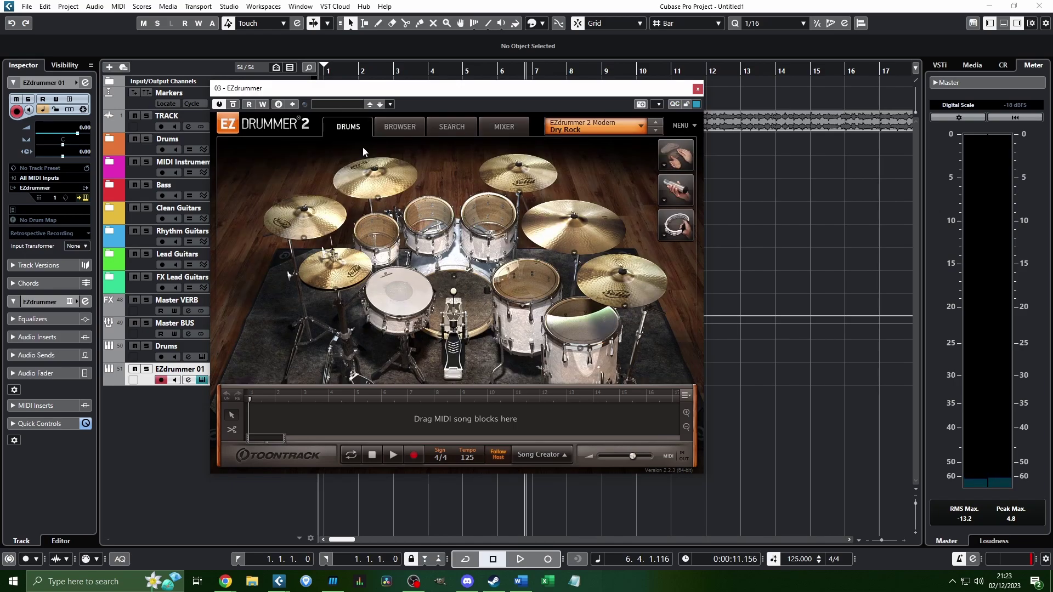
click(450, 297)
click(505, 126)
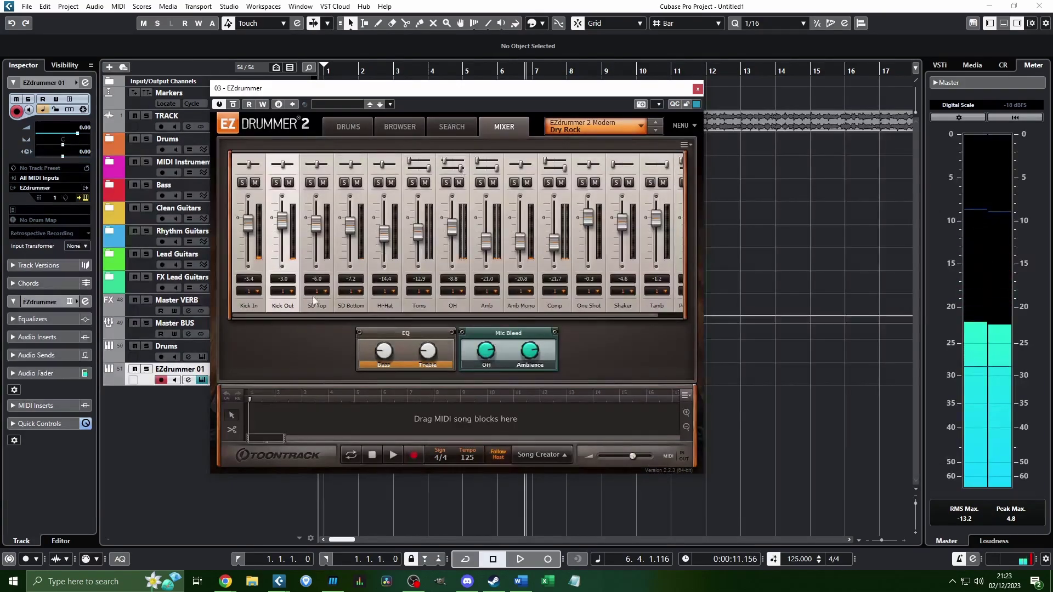
click(348, 126)
click(382, 285)
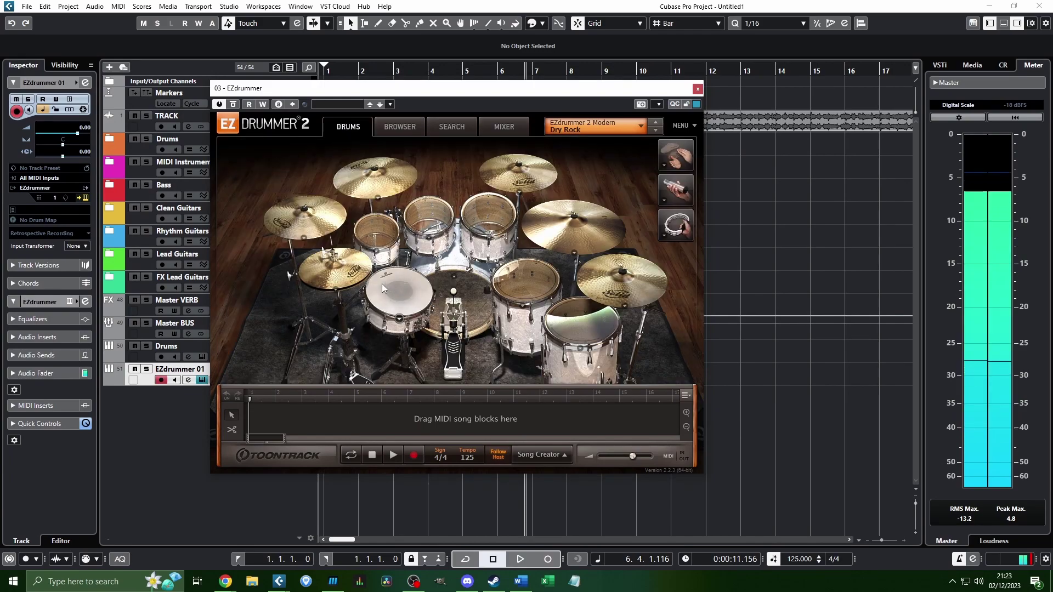
click(496, 127)
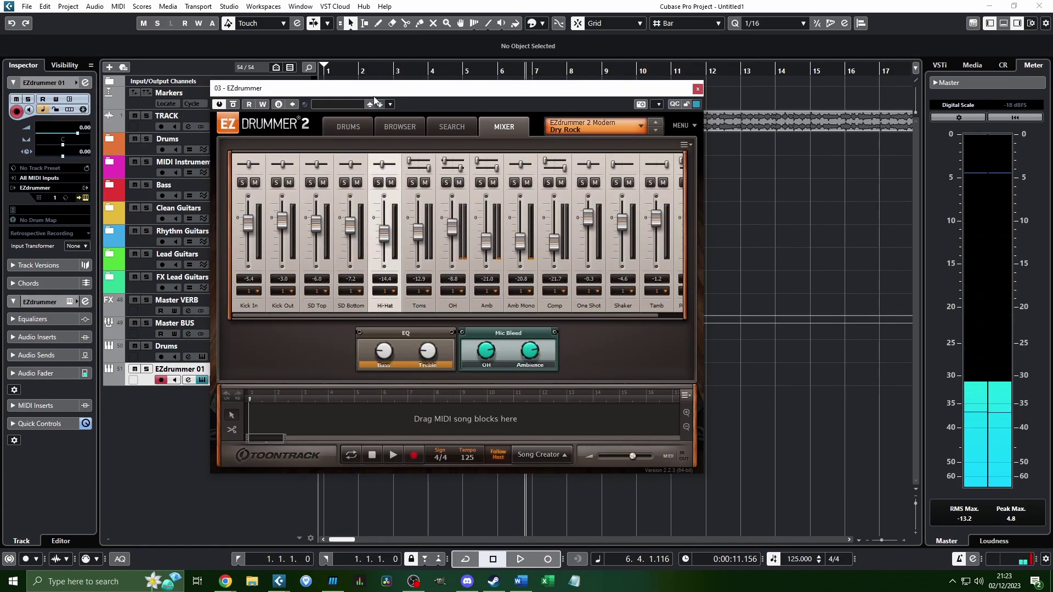
click(348, 126)
click(339, 262)
click(504, 126)
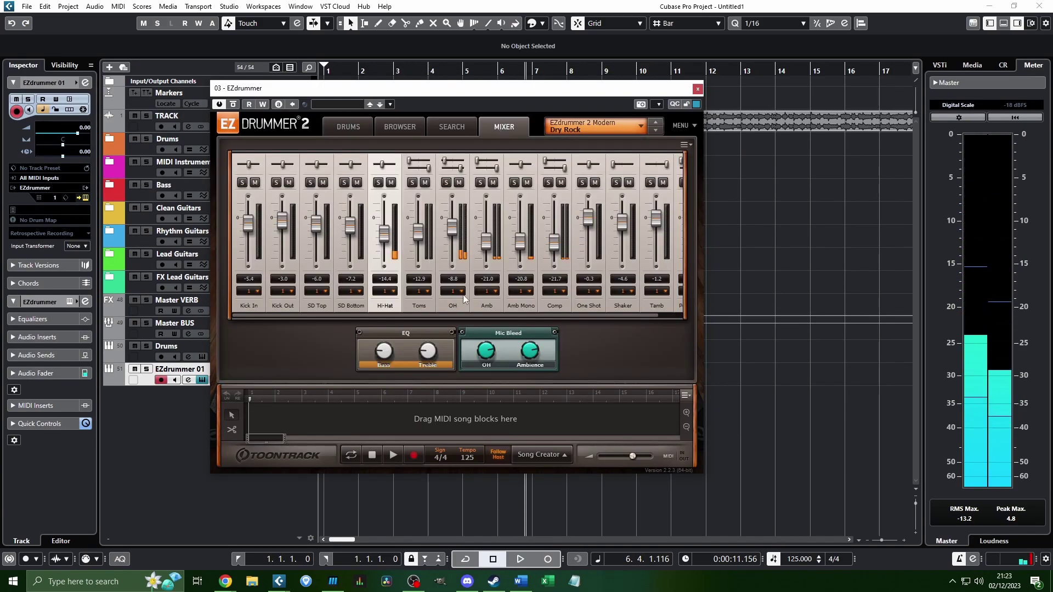
Examine the Toms and OH mixer channels, checking each against the drum kit view
click(421, 307)
click(329, 128)
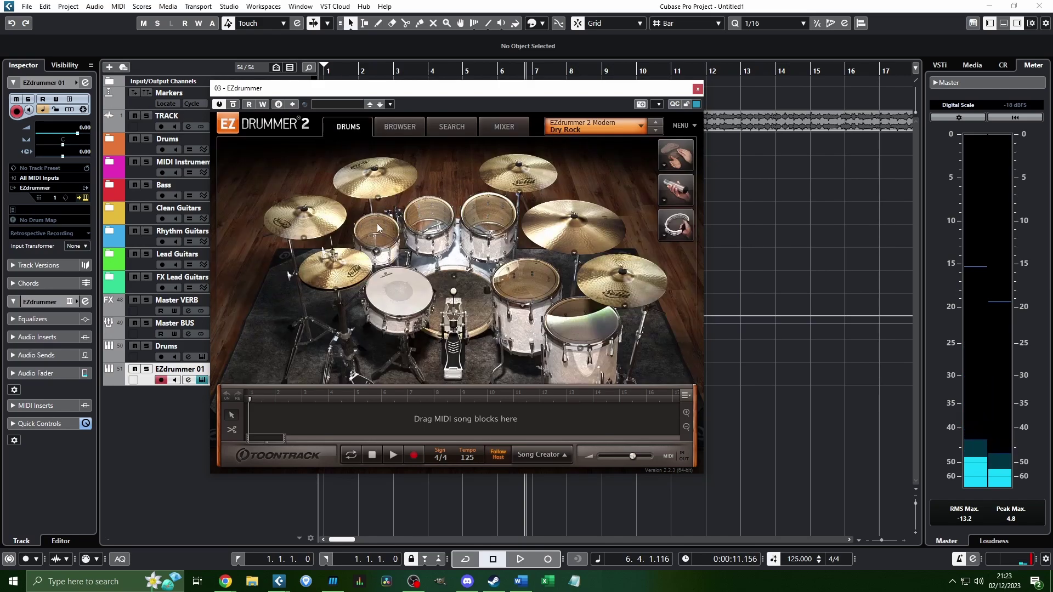
click(501, 127)
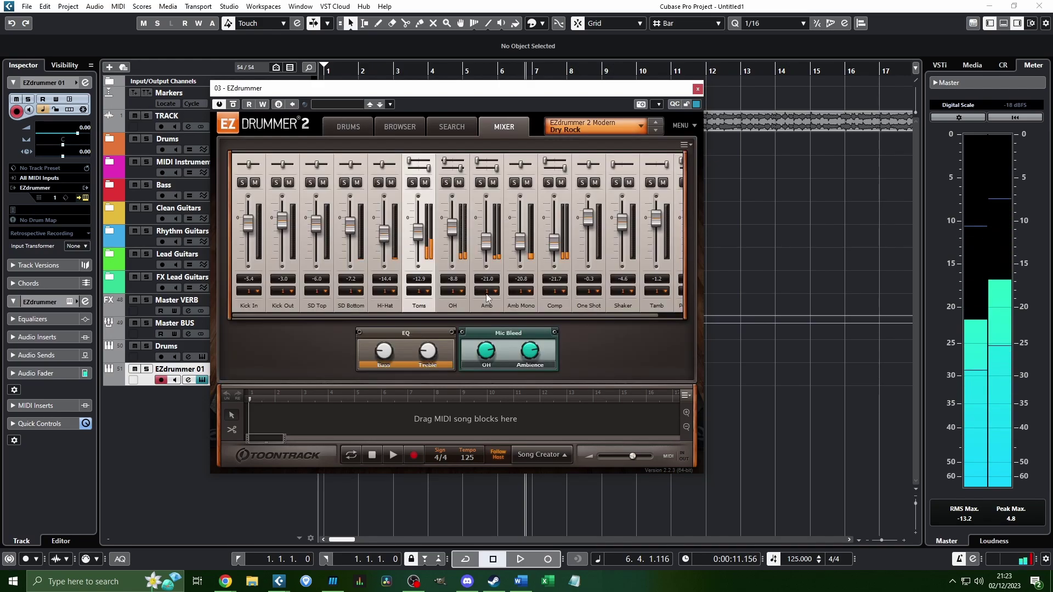
click(453, 307)
click(354, 125)
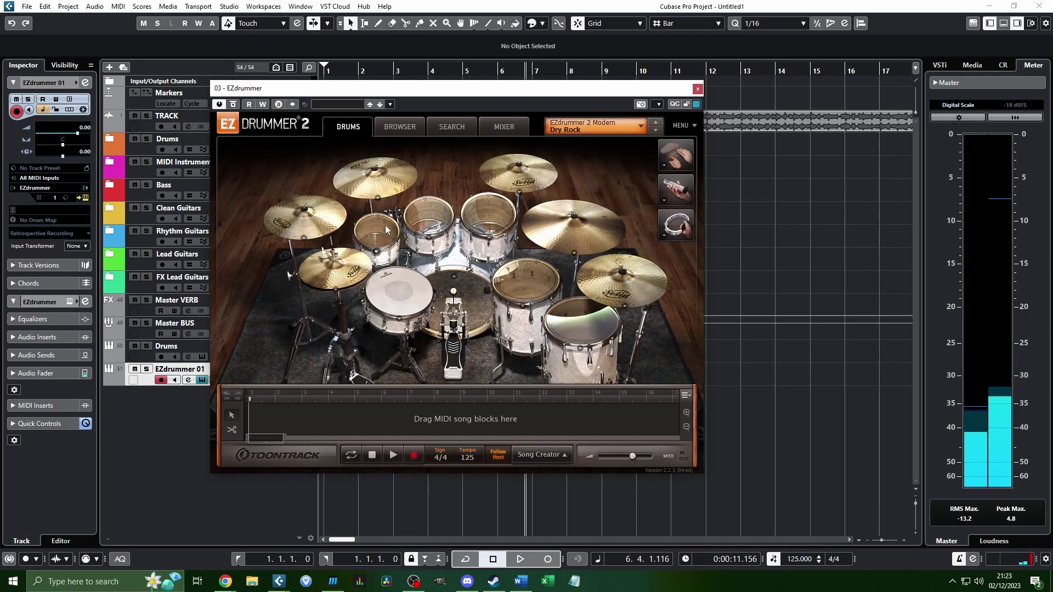
click(503, 128)
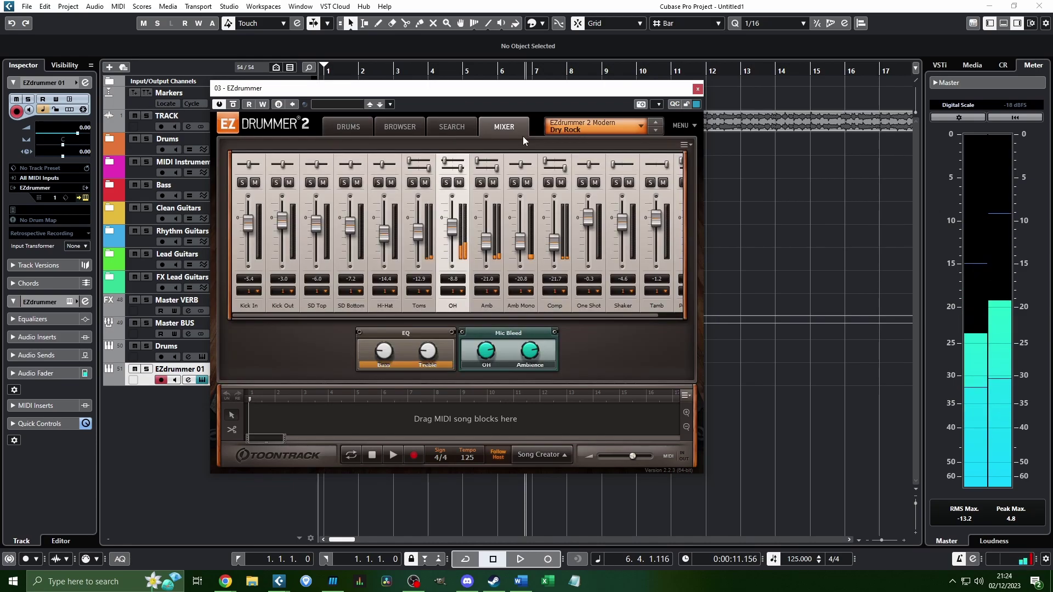
Solo the Amb channel, raise its fader to -6.1, and audition the snare
click(479, 283)
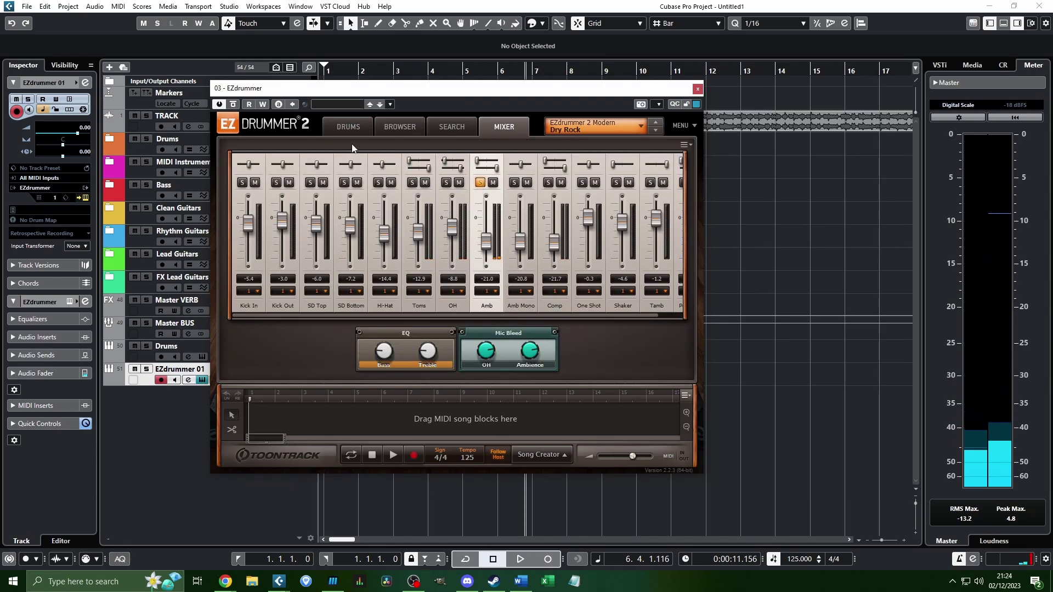
click(349, 127)
click(505, 127)
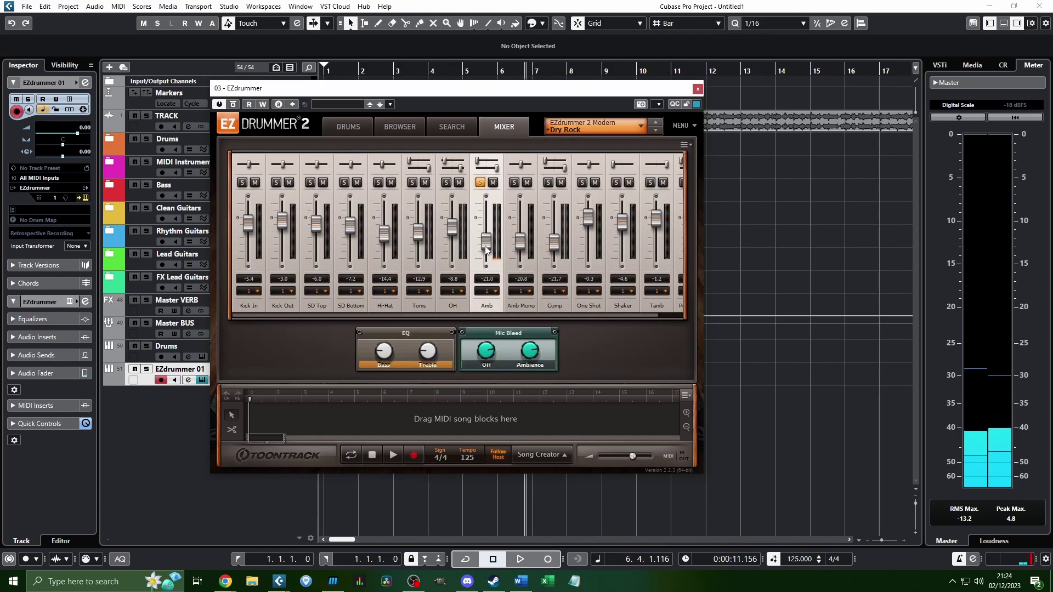
drag(486, 249, 487, 232)
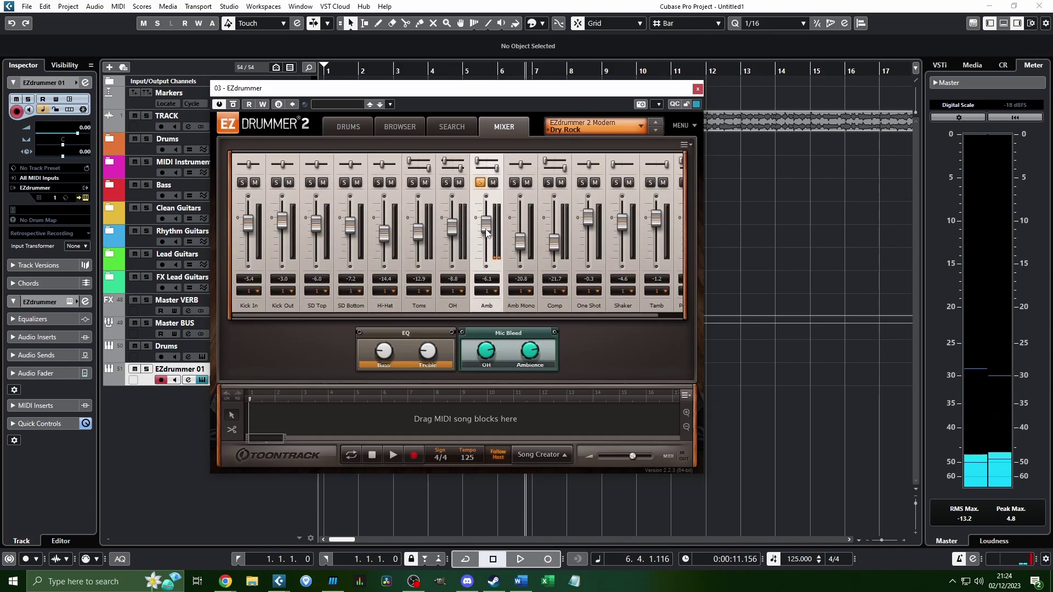
click(362, 133)
click(417, 284)
click(505, 127)
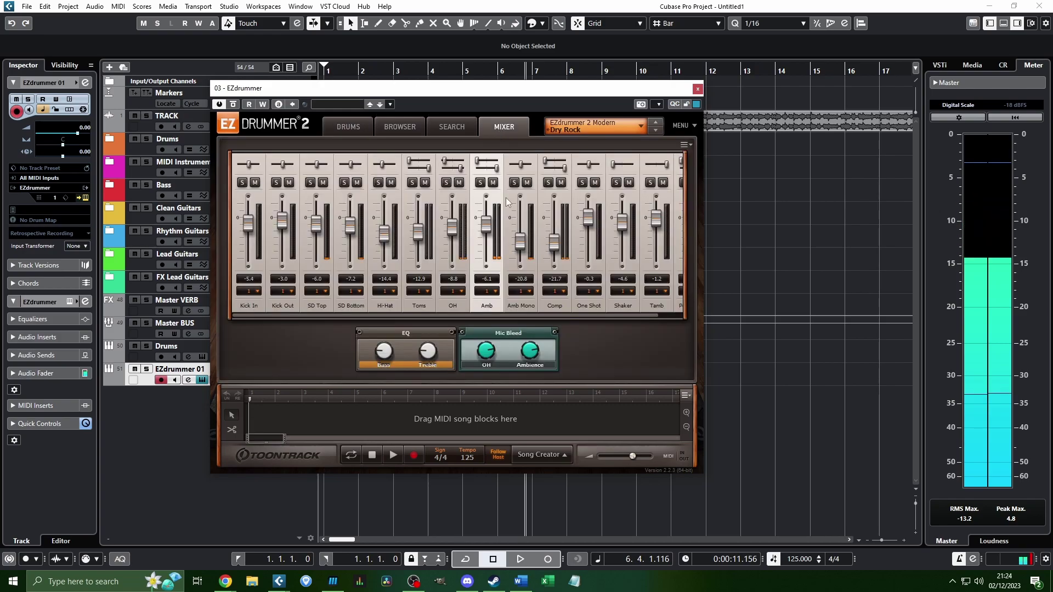
Set the Amb channel's fader to -5.6 and audition the snare and a rack tom
drag(486, 222, 489, 181)
click(346, 128)
click(404, 286)
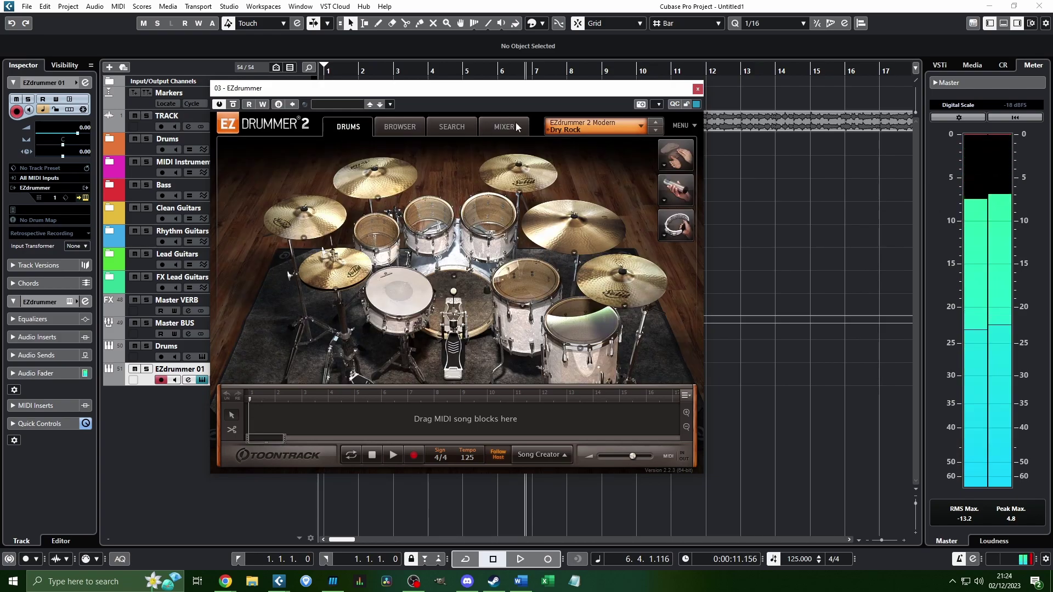
click(508, 126)
click(351, 128)
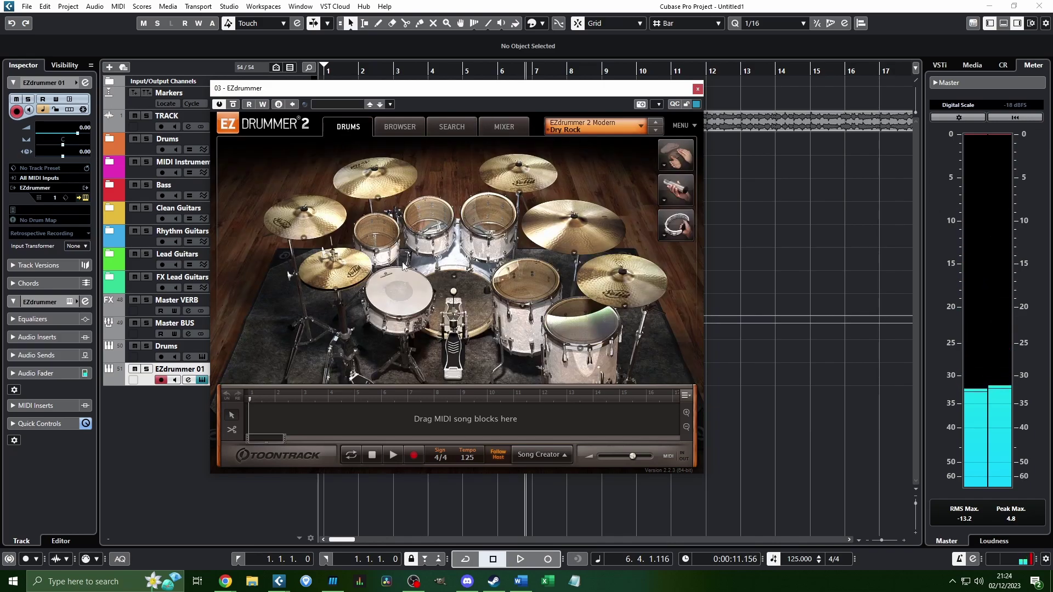
click(401, 288)
click(481, 216)
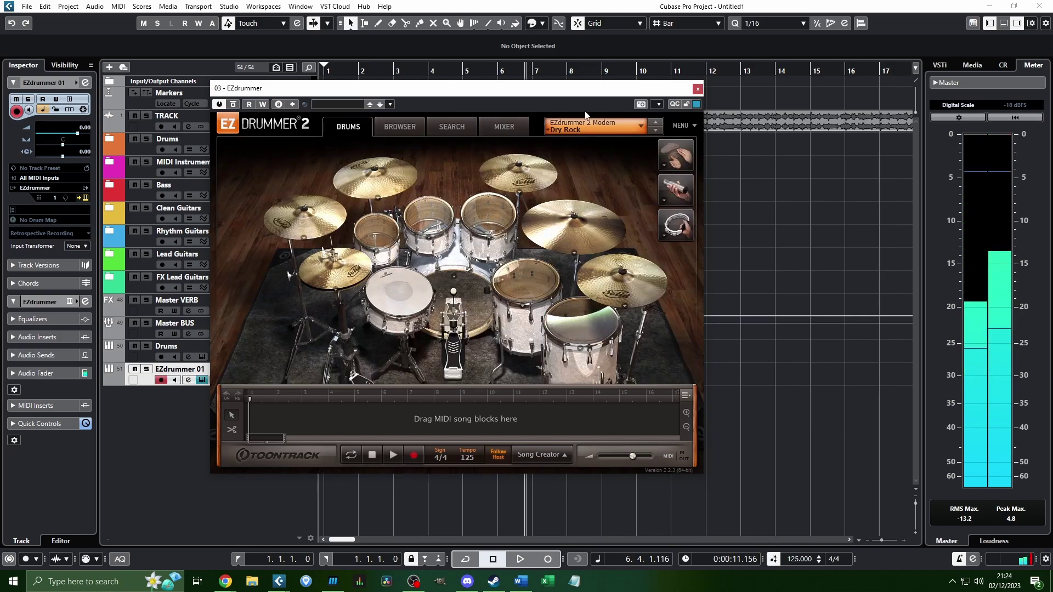
Assign the Kick In and Kick Out mixer channels to Output 1
click(455, 127)
click(505, 127)
click(244, 291)
click(258, 302)
click(283, 291)
click(311, 296)
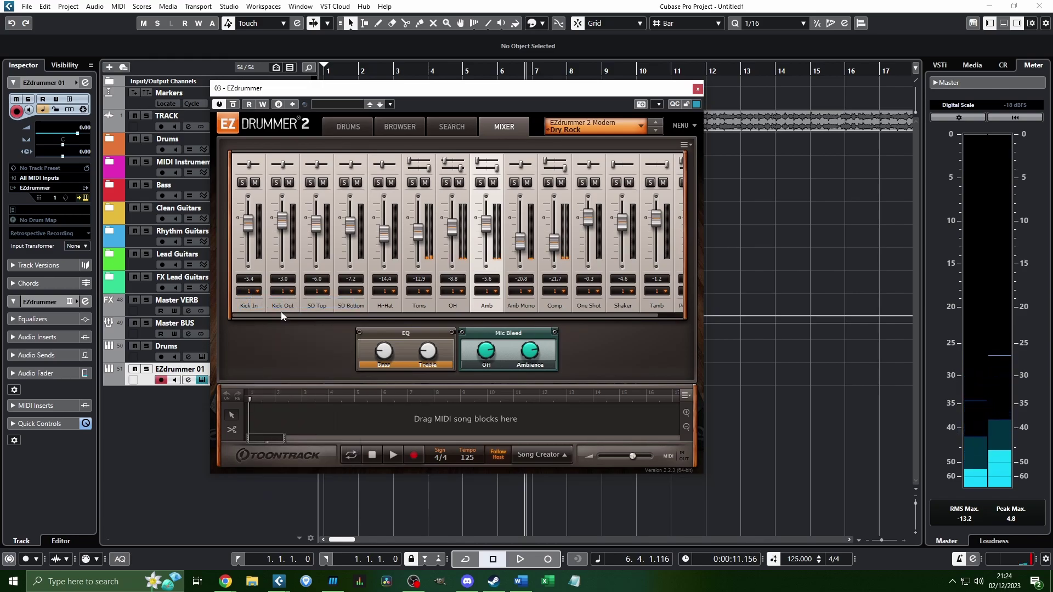
drag(281, 309, 258, 301)
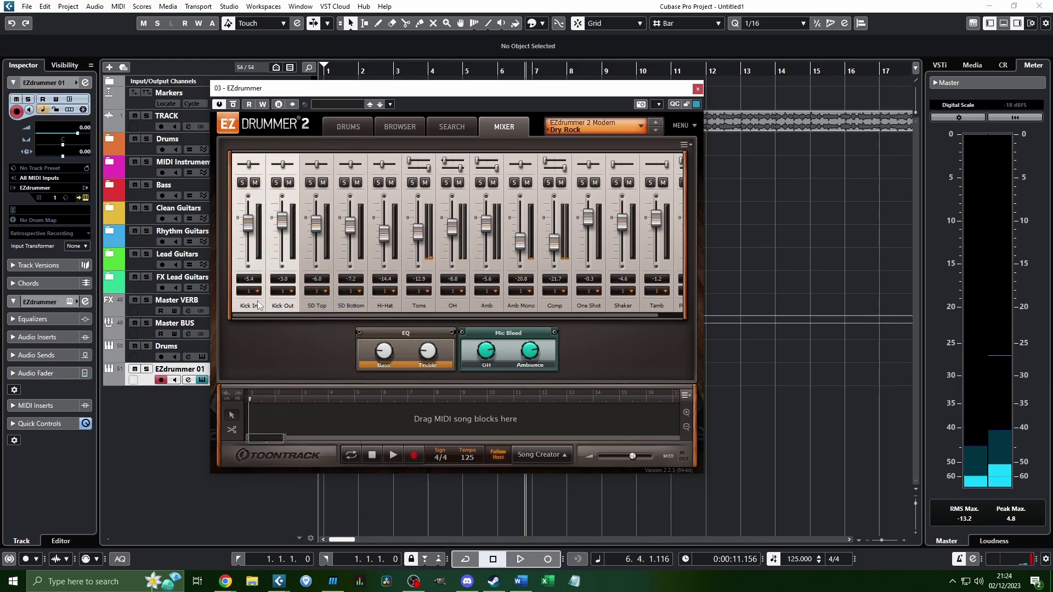
Assign the SD Top and SD Bottom channels to Output 2 and the Toms channel to Output 3
click(321, 291)
click(347, 315)
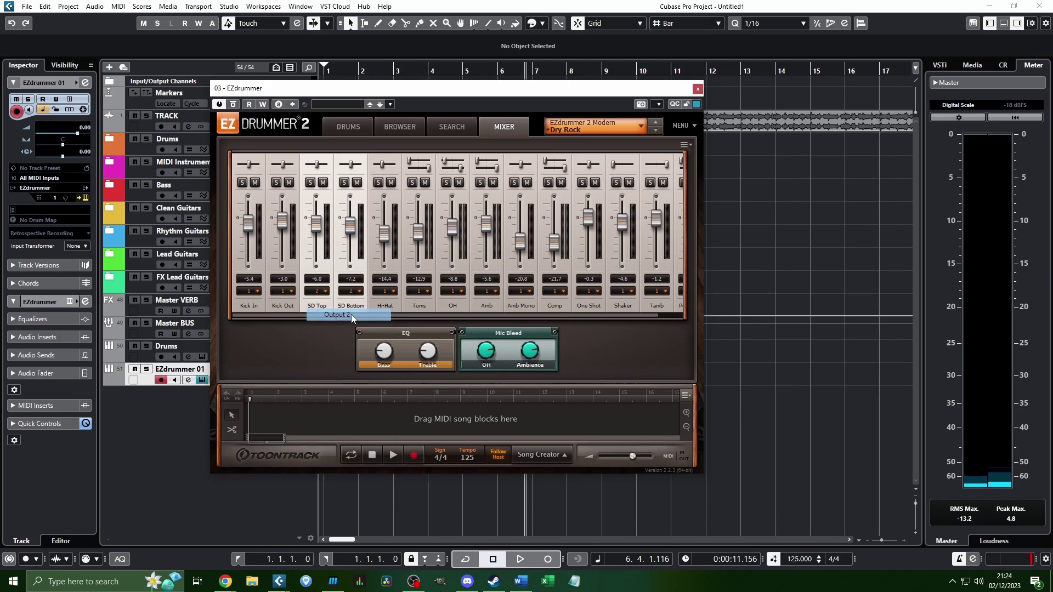
click(386, 291)
click(436, 302)
click(420, 290)
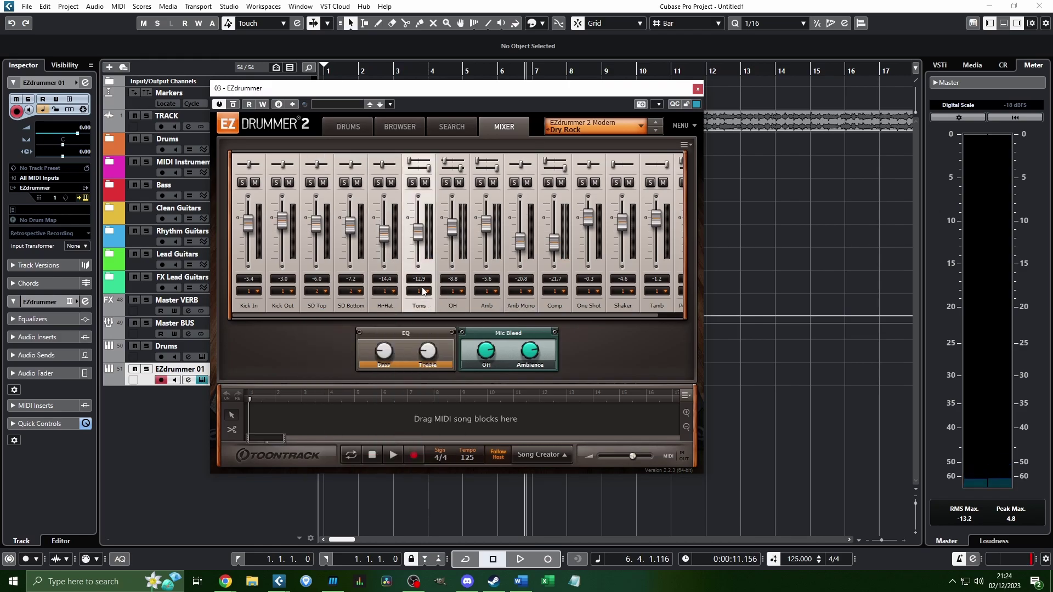
click(439, 327)
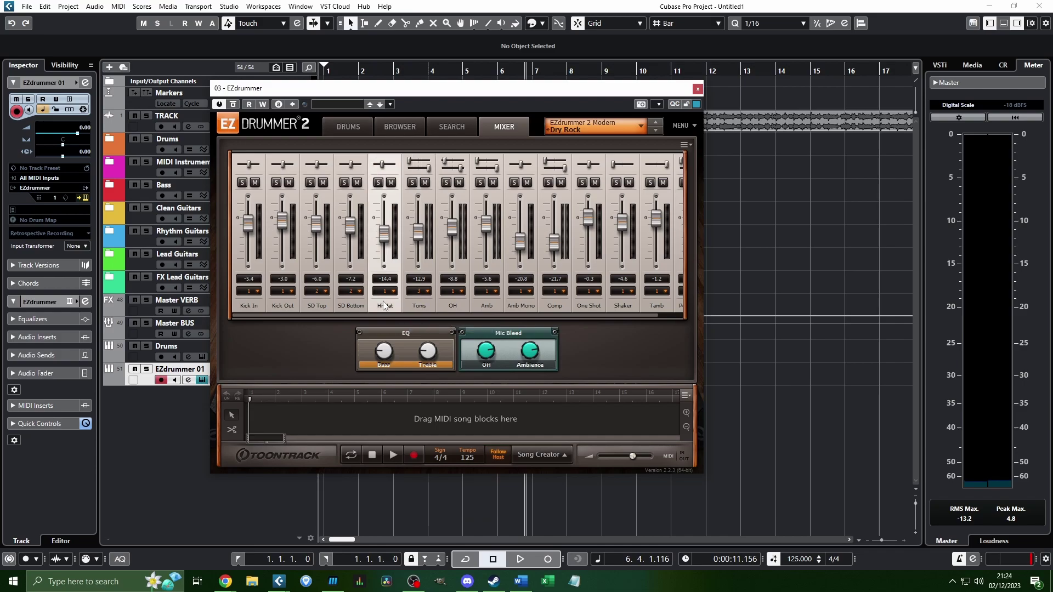
Assign the Hi-Hat and OH channels to Output 4
click(386, 291)
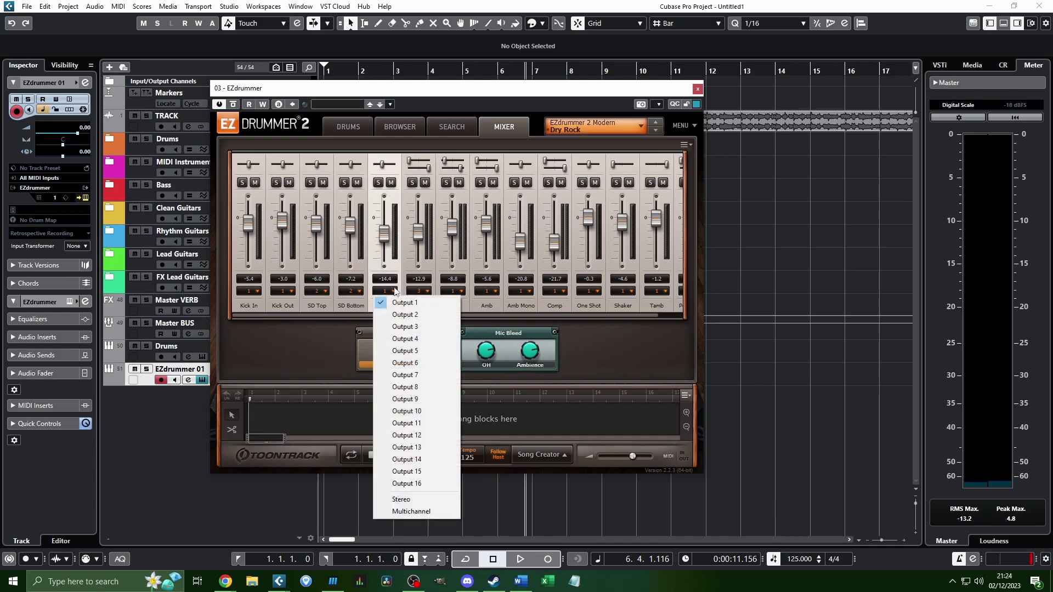
click(435, 339)
click(454, 291)
click(478, 339)
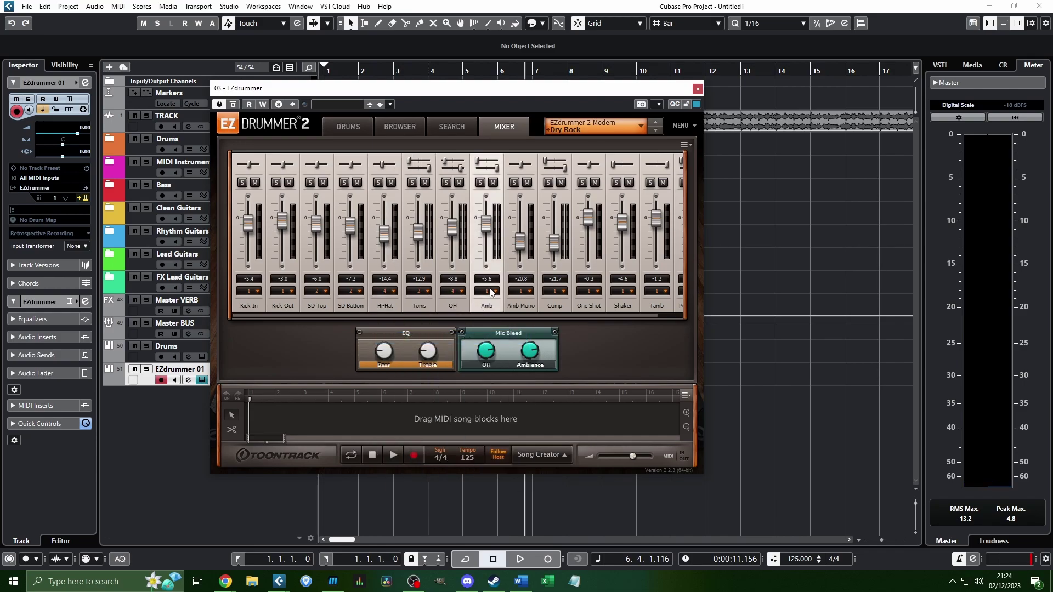
Assign the Amb and Amb Mono channels to Output 5
click(487, 291)
click(508, 351)
click(521, 290)
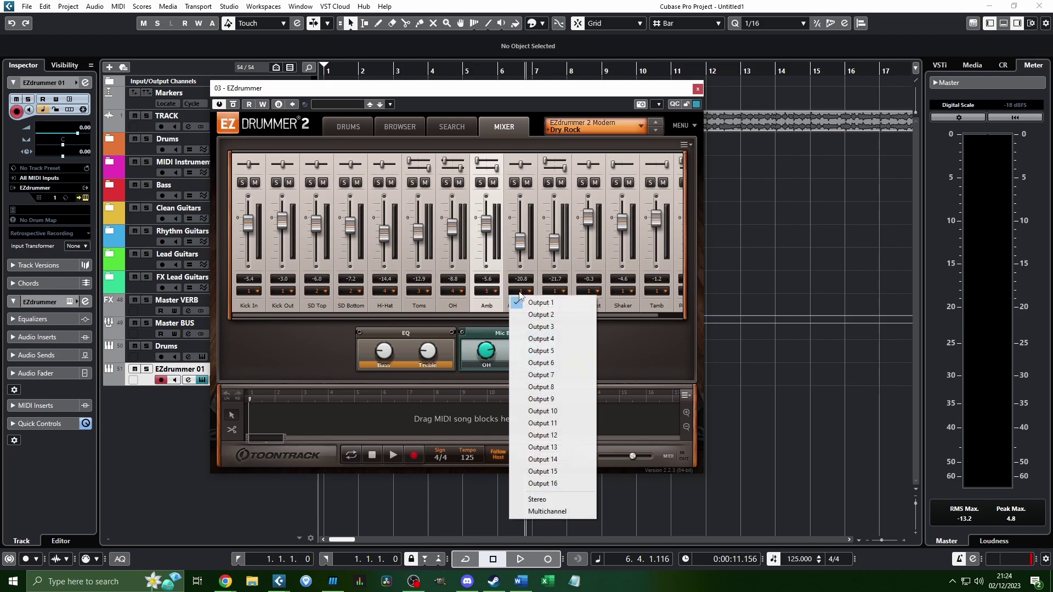
click(535, 349)
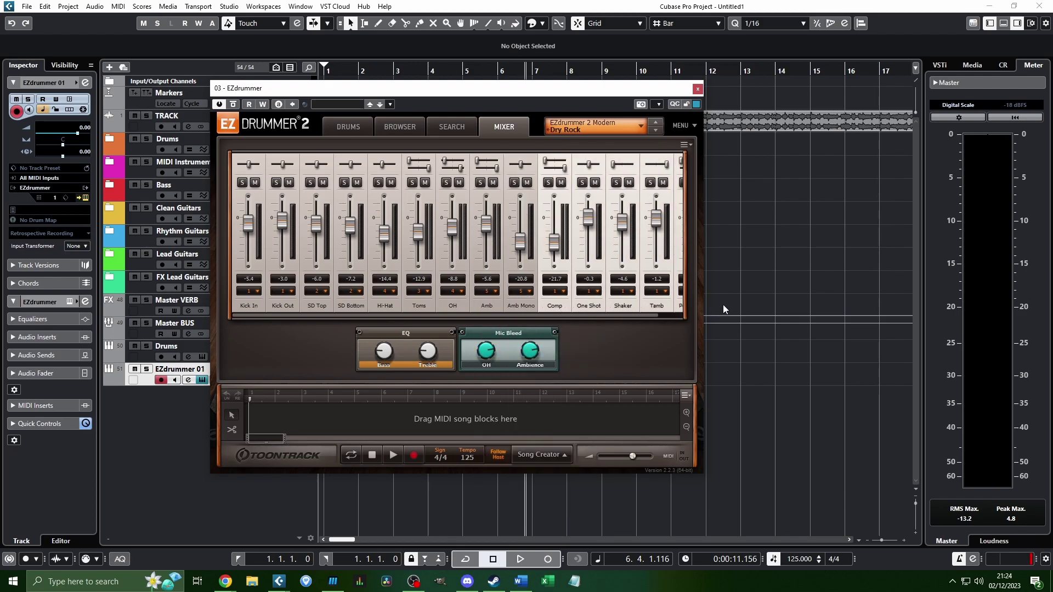
Assign the Comp, One Shot, Shaker, Tamb and Perc Amb mixer channels to Output 16
drag(648, 315, 718, 316)
click(532, 292)
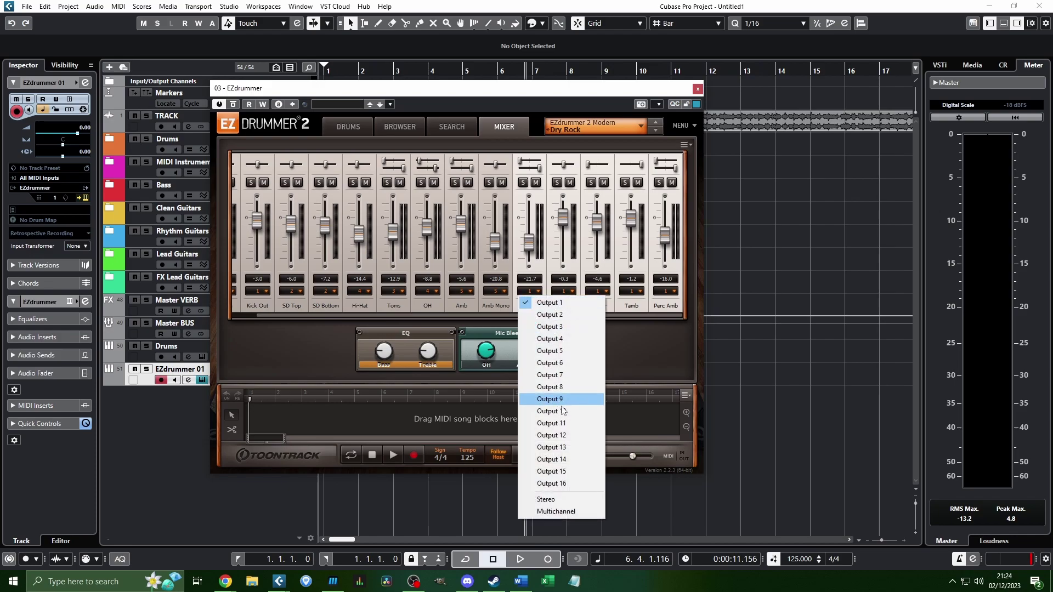
click(552, 471)
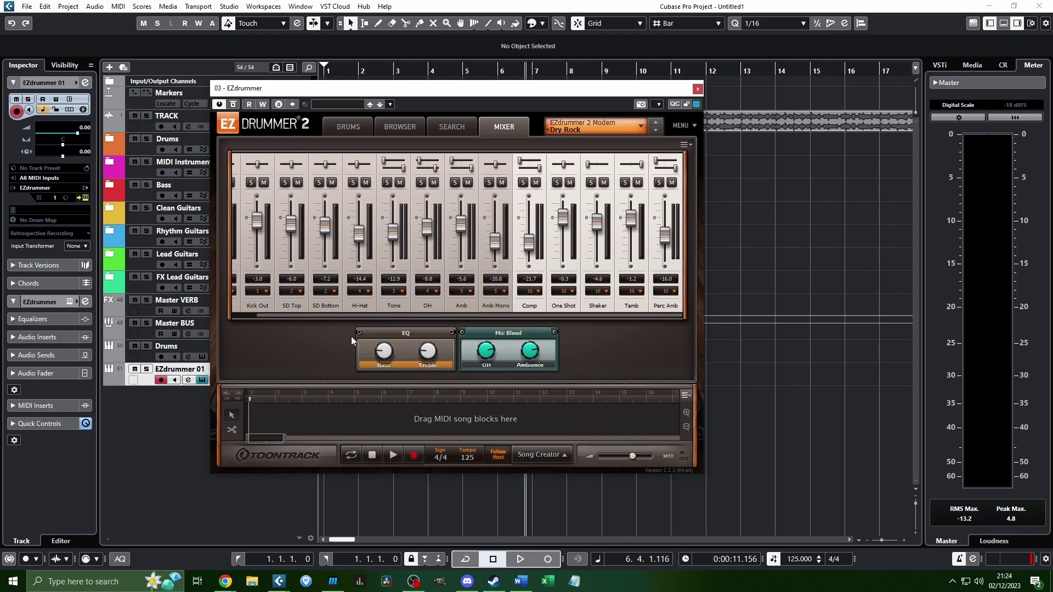
Return EZdrummer to its drum kit view, then open the VST Instruments rack and place it over the project area
click(349, 126)
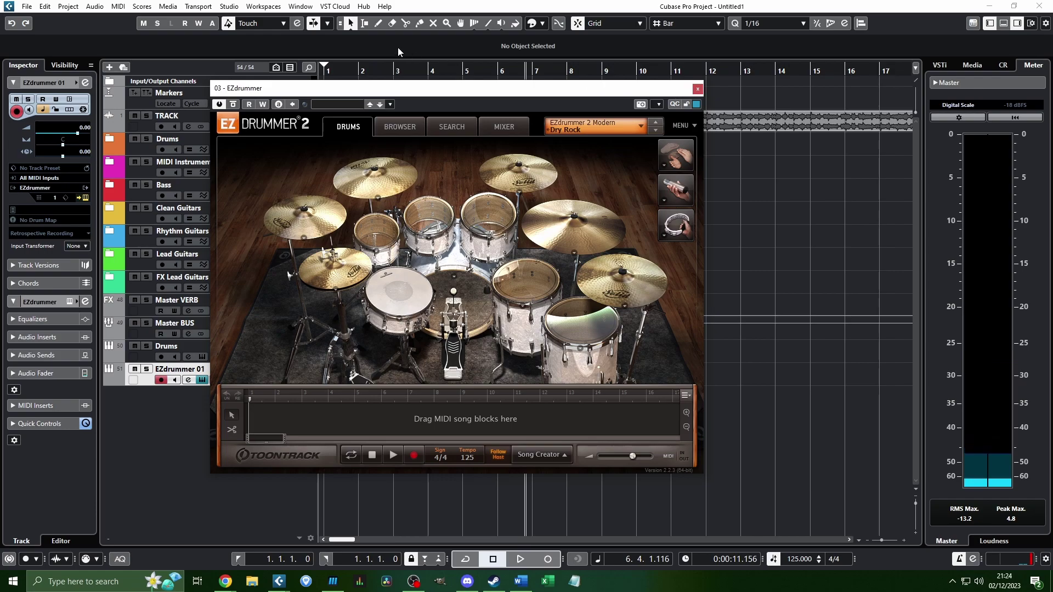
click(229, 7)
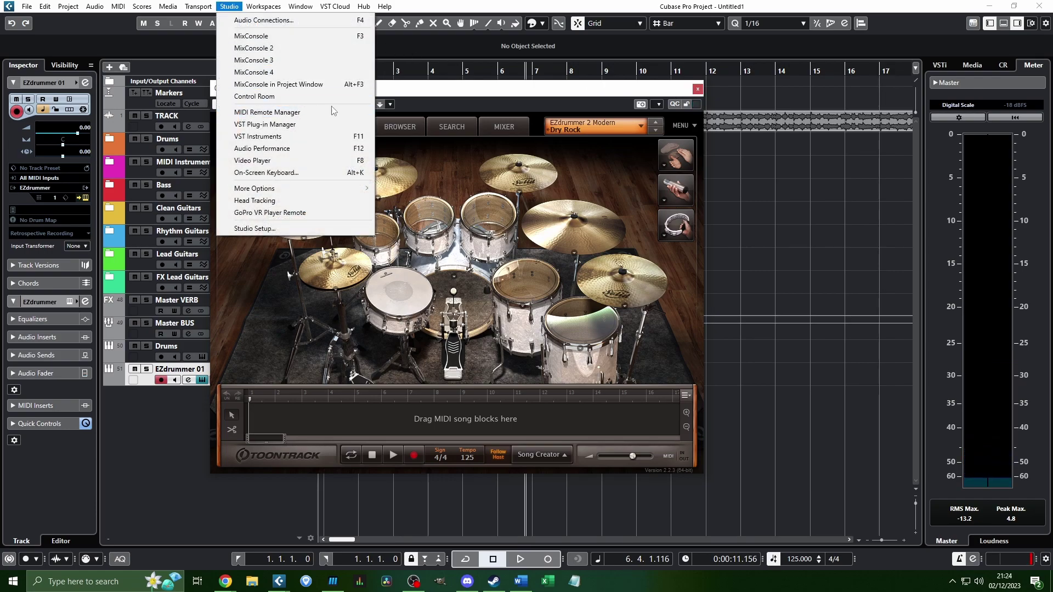
click(405, 69)
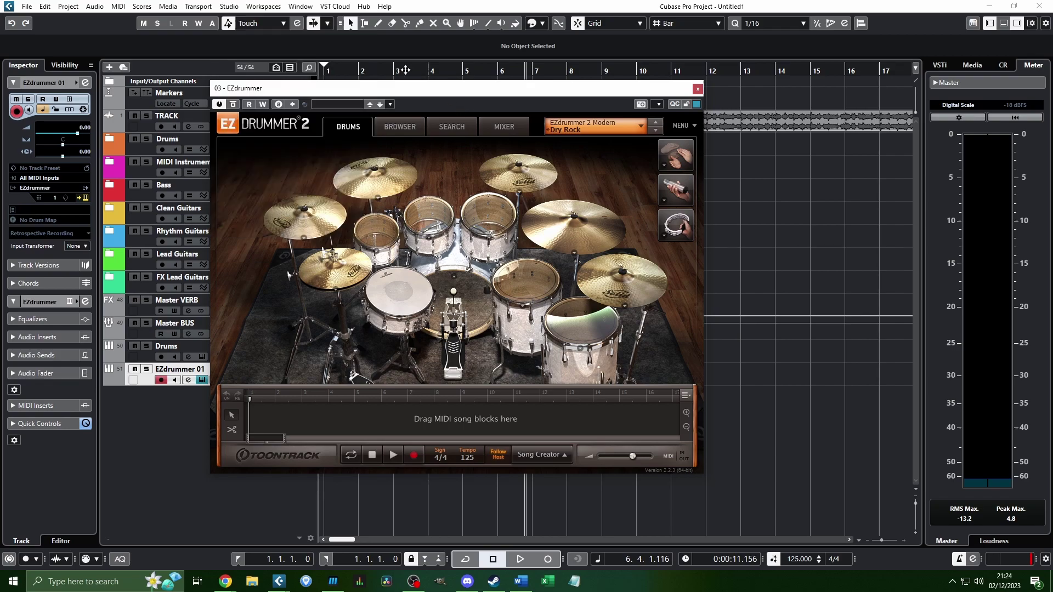
click(234, 8)
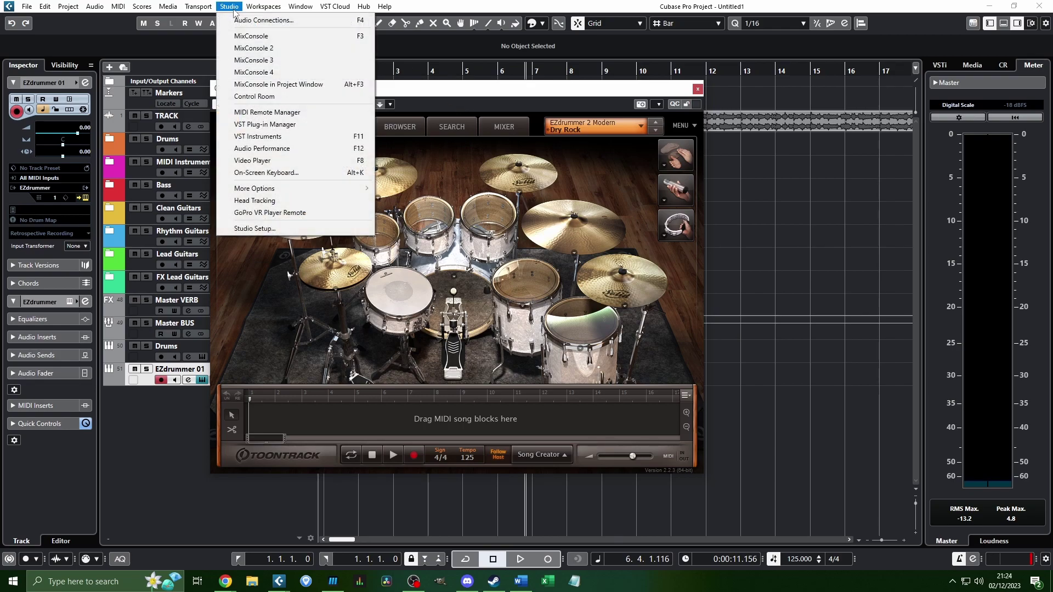
click(299, 138)
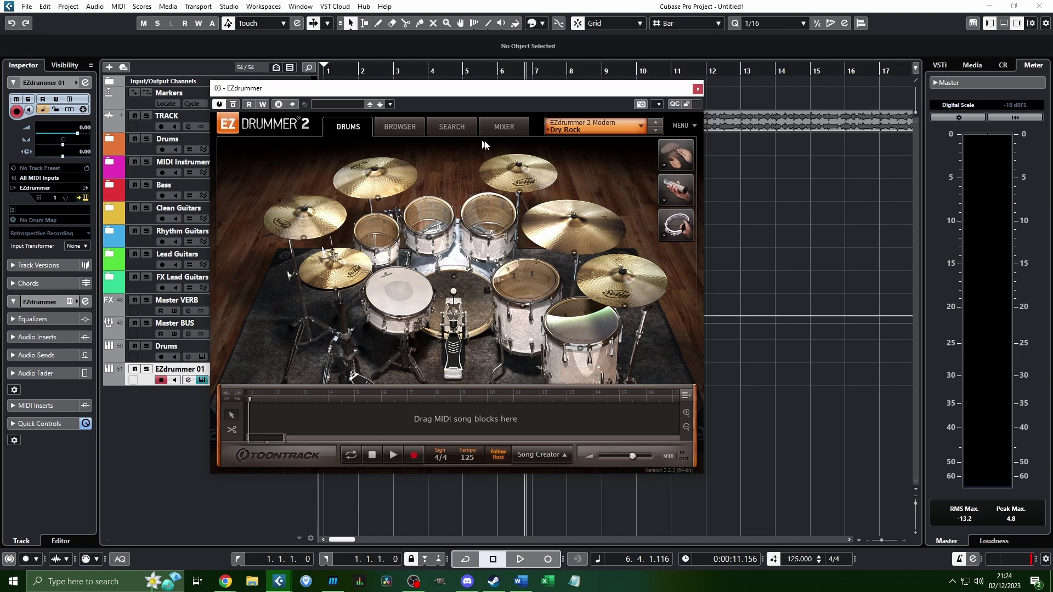
drag(627, 92, 112, 98)
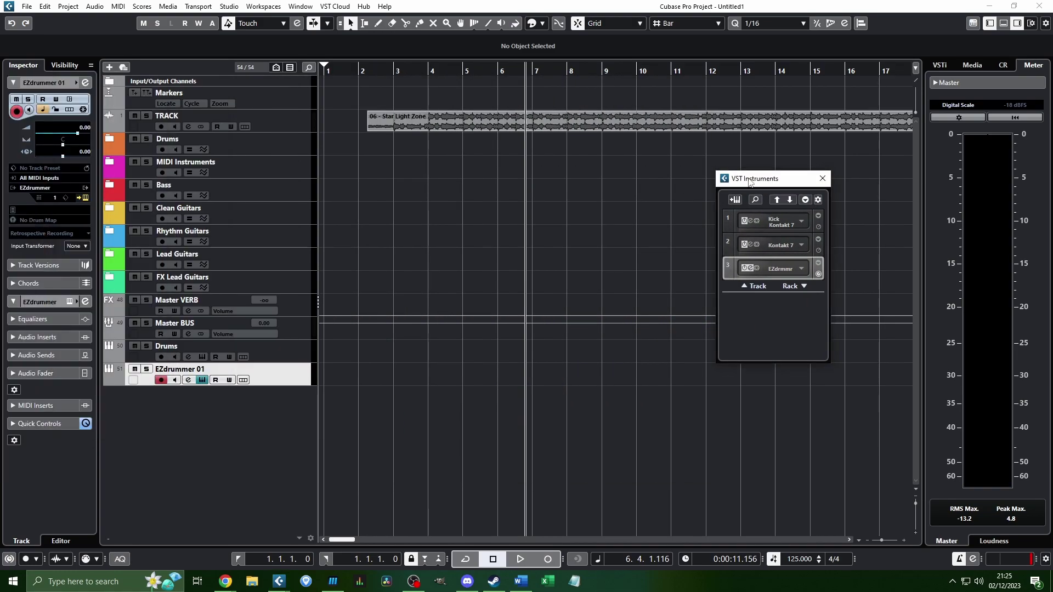
drag(751, 182, 473, 176)
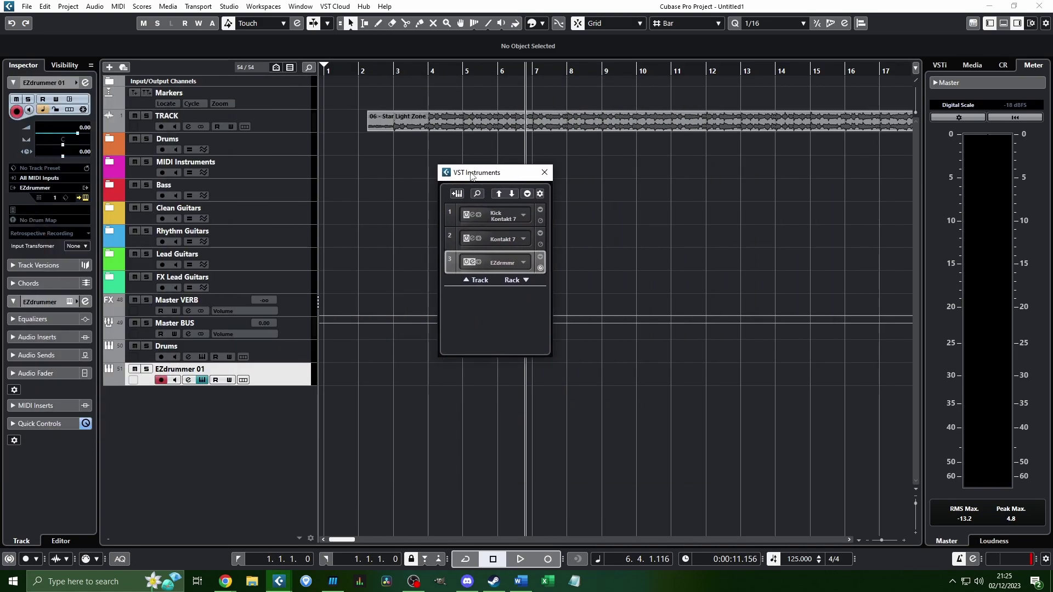
Activate EZdrummer's stereo outputs EZ2 to EZ5 and check their channels in the MixConsole
click(523, 263)
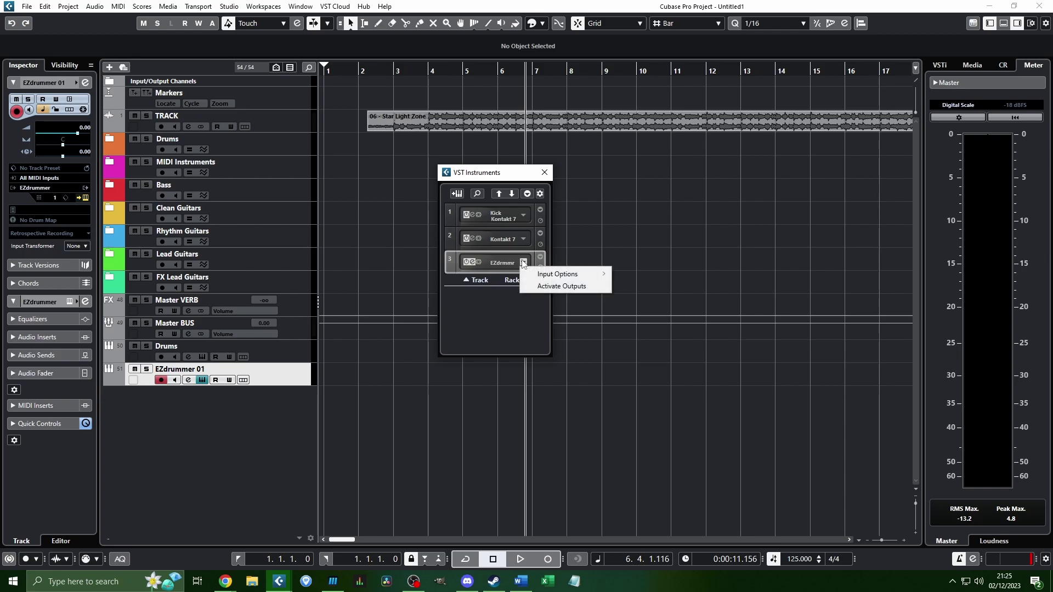
click(574, 289)
click(565, 286)
click(564, 301)
click(565, 309)
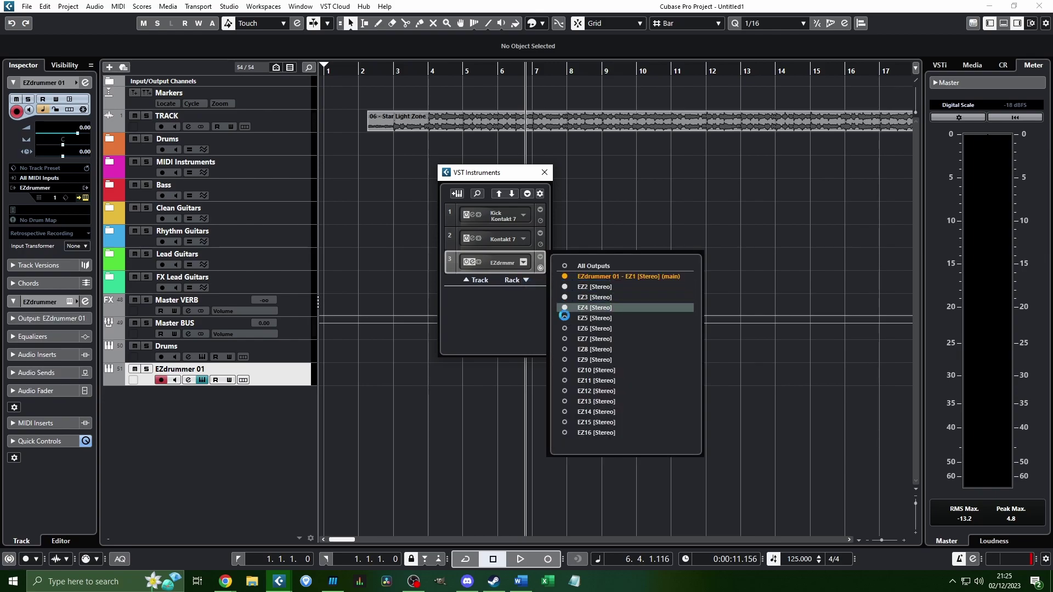
click(565, 318)
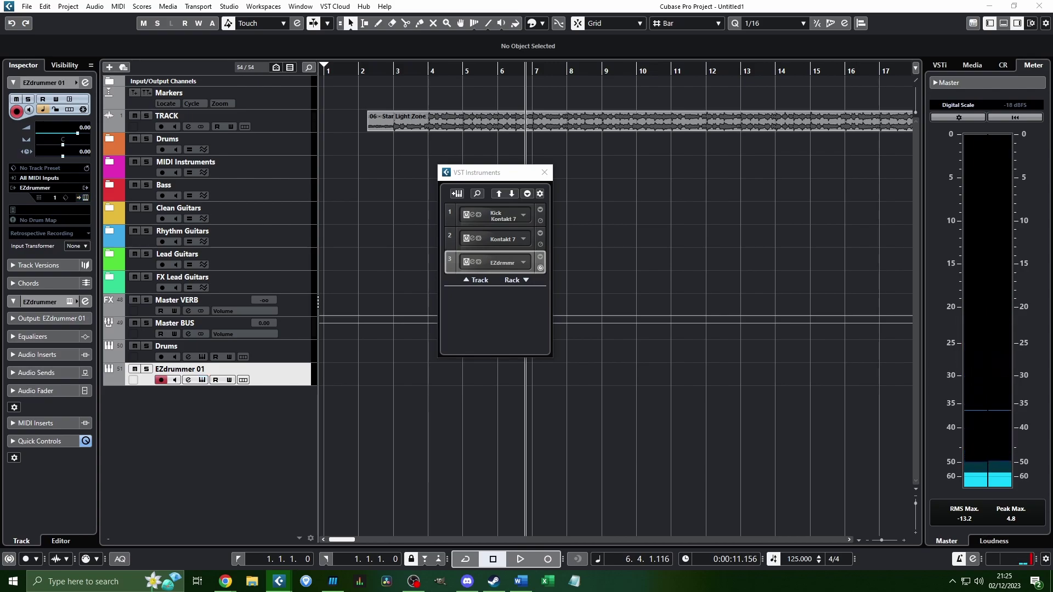
key(F3)
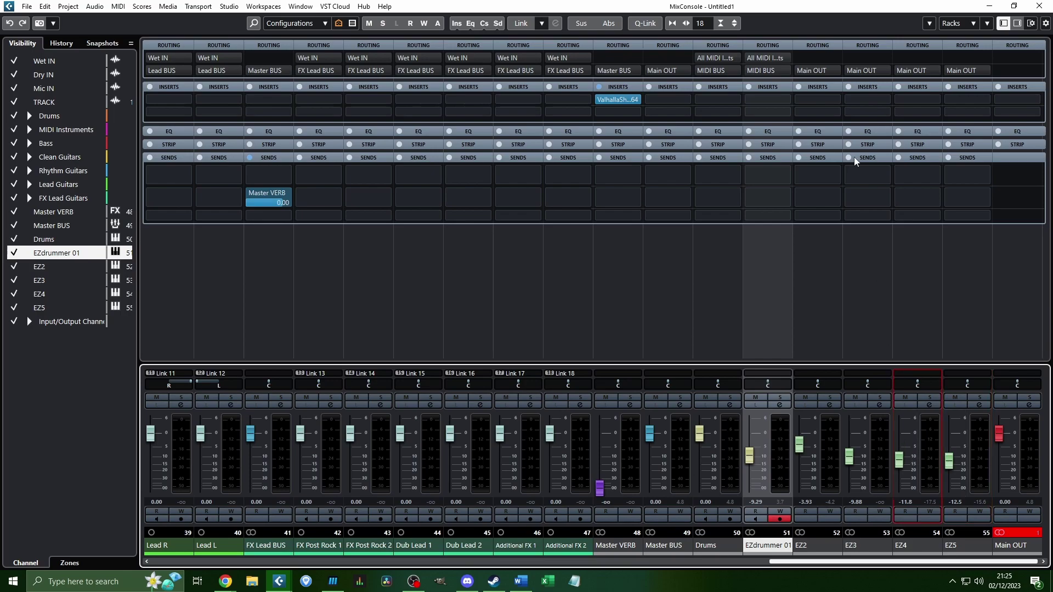
key(F3)
Bring up EZdrummer's drum kit and audition its snare, toms, crash cymbals and hi-hat
key(F11)
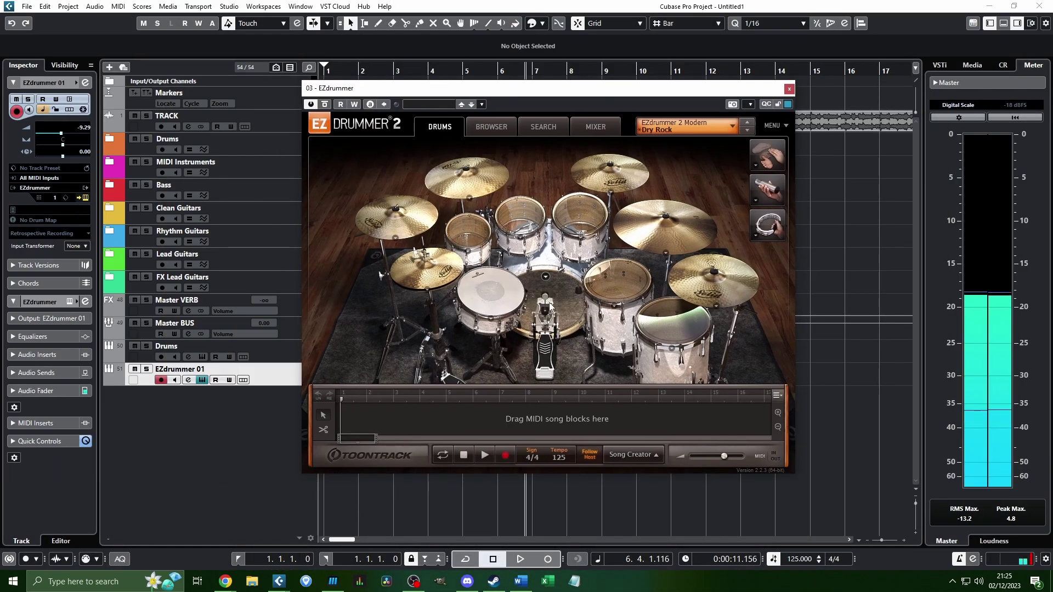
click(492, 294)
click(469, 232)
click(647, 281)
click(631, 277)
click(492, 301)
click(492, 301)
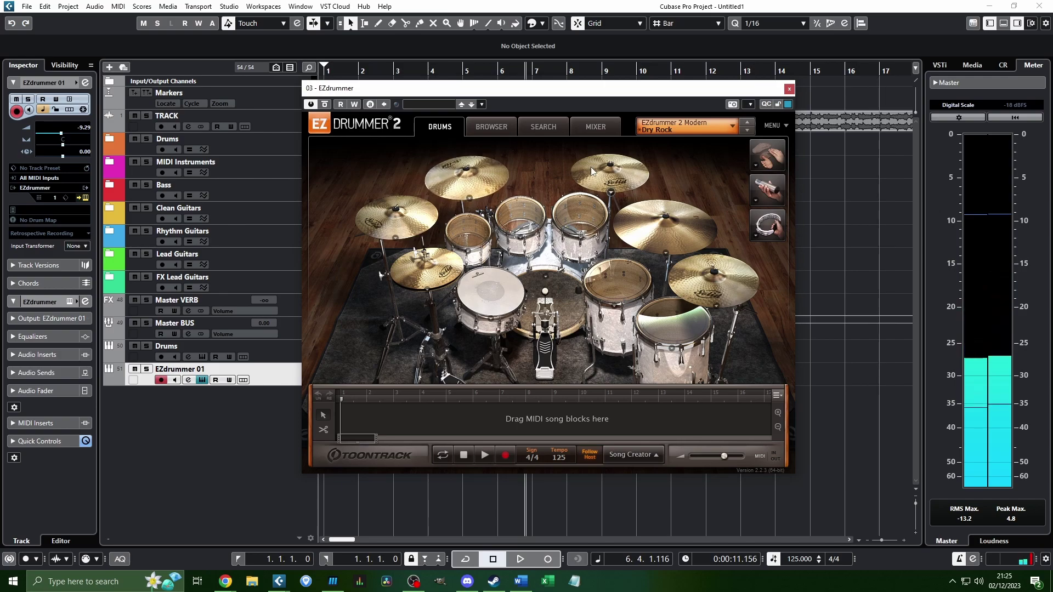
click(594, 171)
click(722, 280)
click(428, 270)
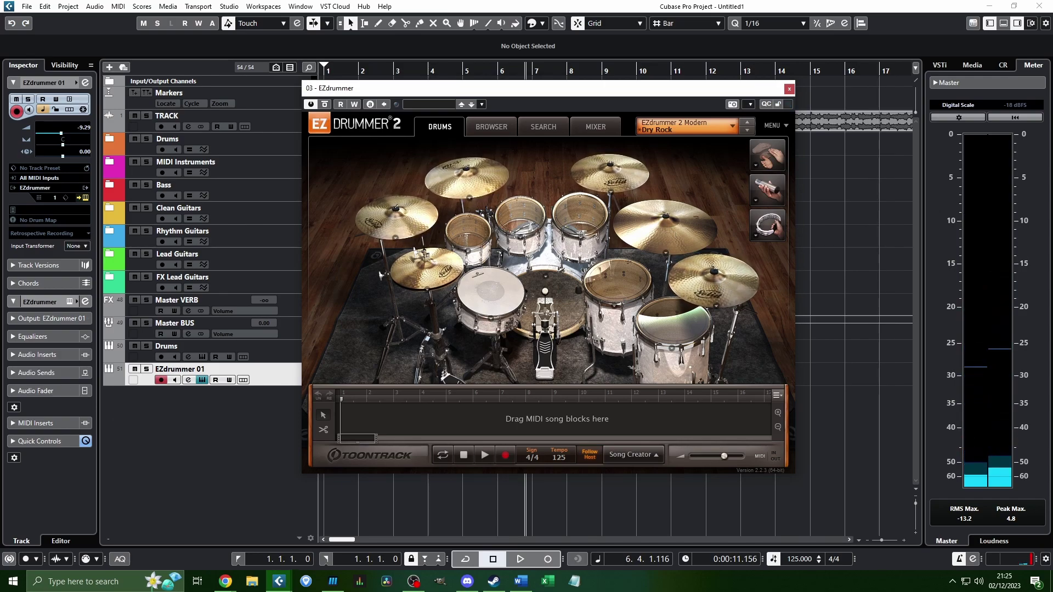
Pan the EZdrummer 01 track to R52 and audition the snare, toms and a cymbal
drag(63, 144, 76, 145)
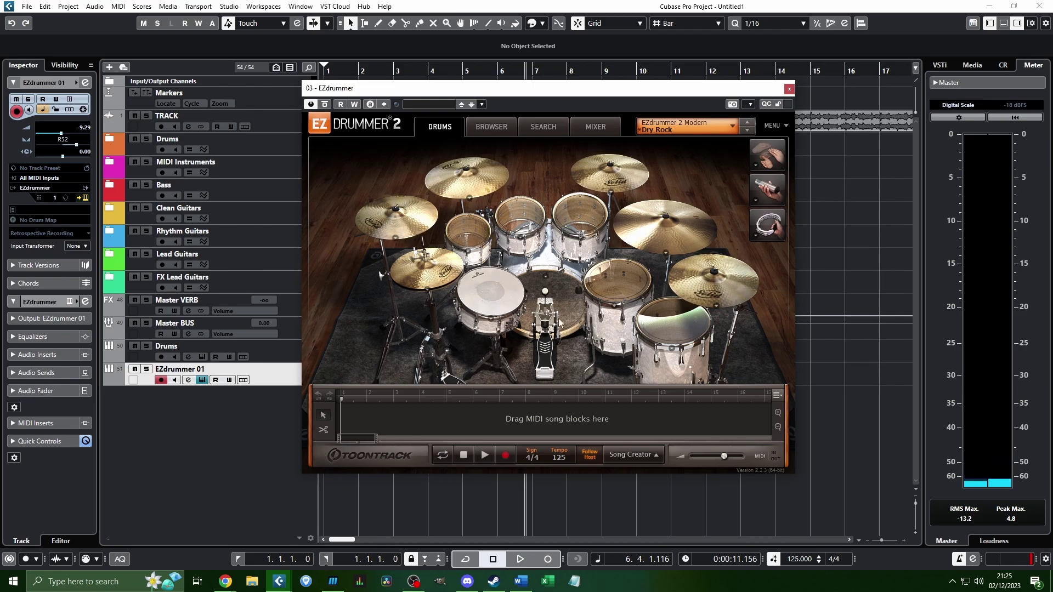
click(492, 292)
click(520, 216)
click(580, 217)
click(682, 270)
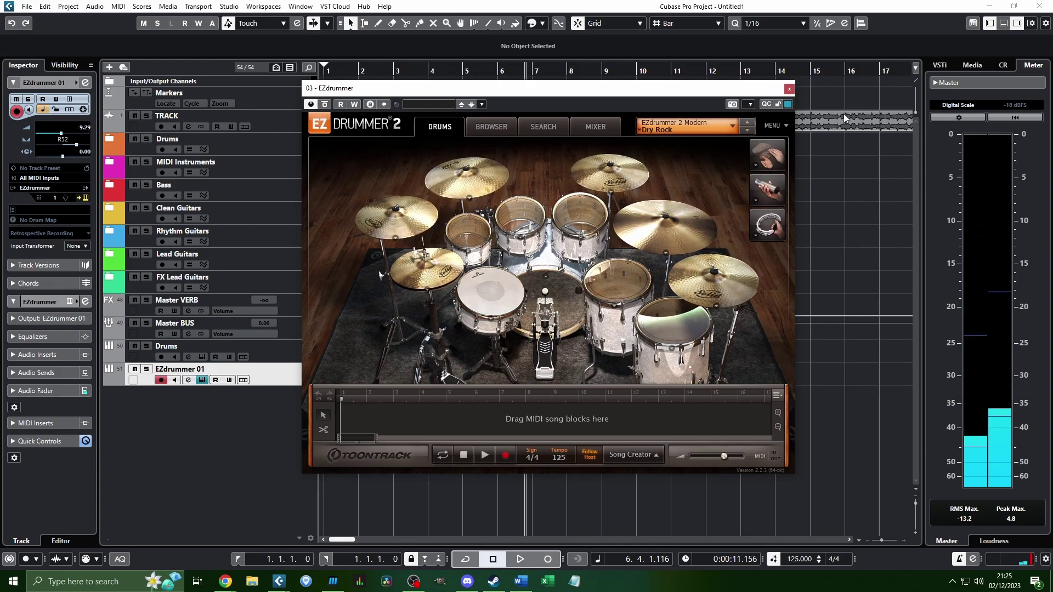
Close EZdrummer and delete the EZdrummer 01 track and the standalone Drums instrument track
click(789, 89)
click(280, 382)
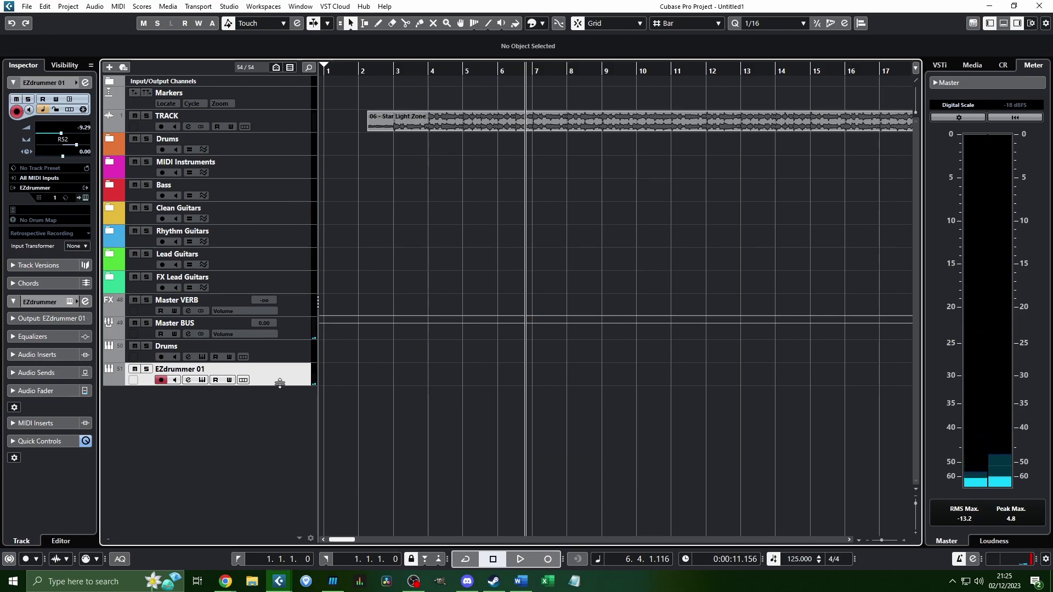
key(Delete)
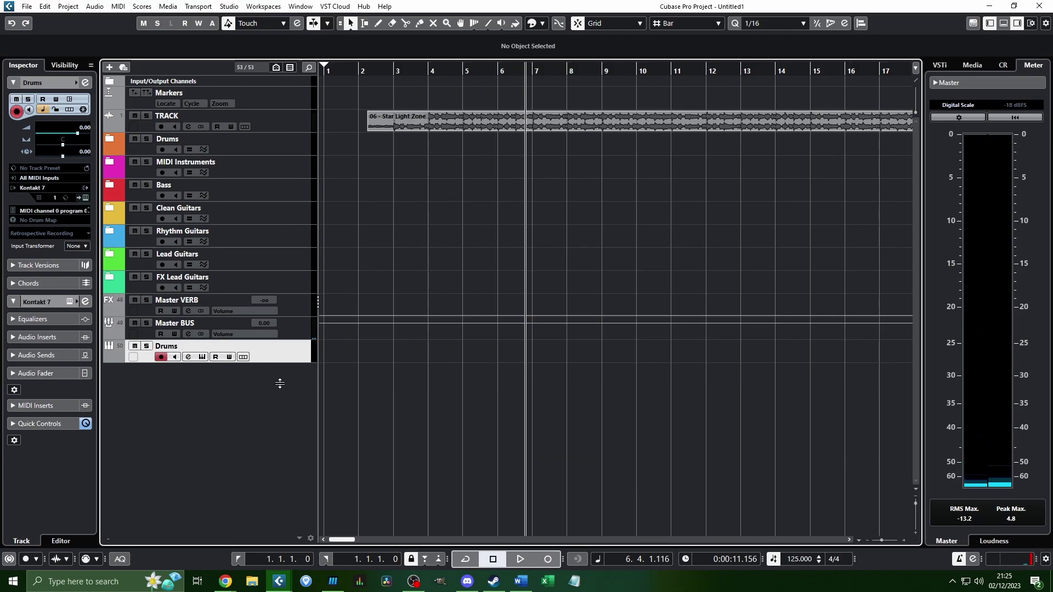
key(Delete)
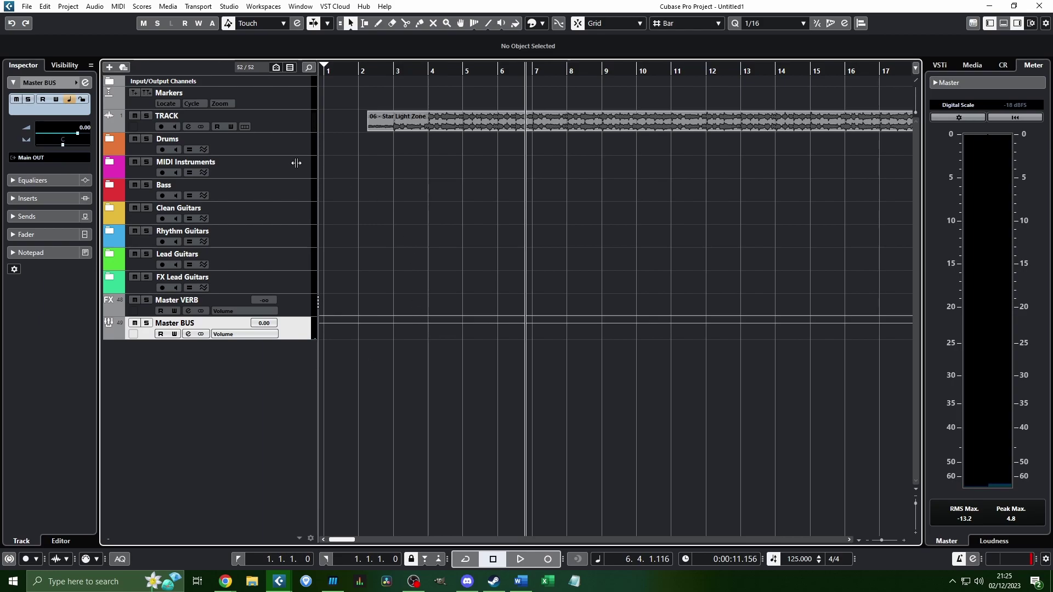
Expand the Drums folder and open the Kick track's Kontakt instrument, placing its window higher up
click(258, 148)
click(109, 131)
click(109, 138)
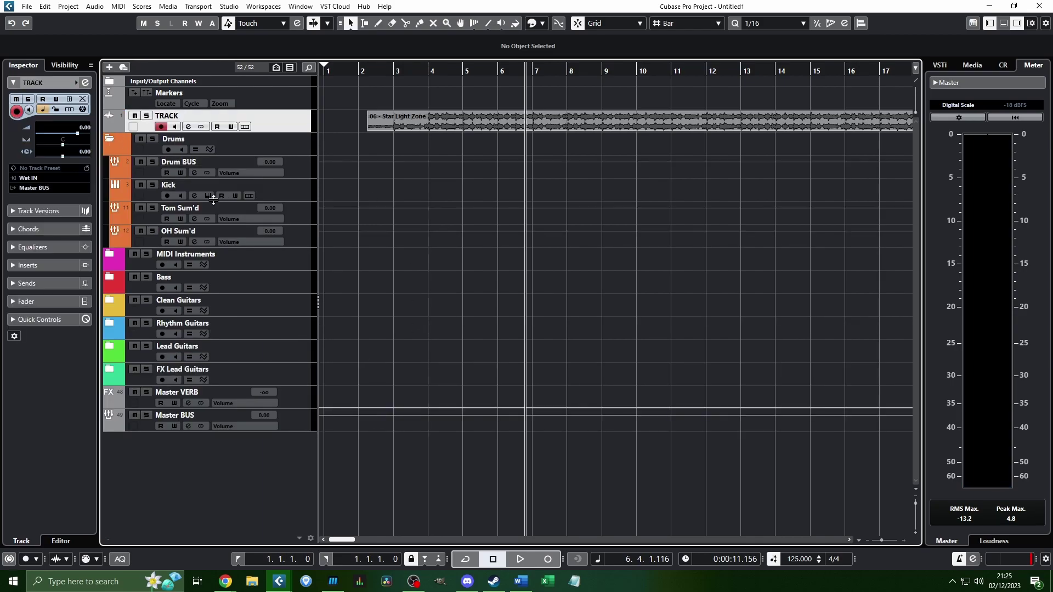
click(304, 192)
drag(429, 68, 445, 33)
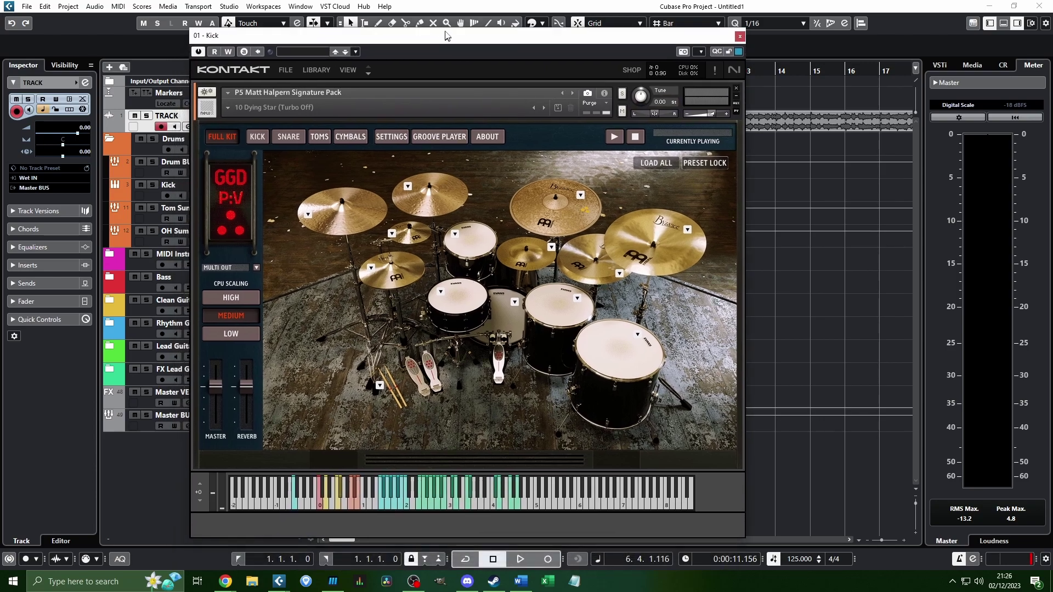
Audition the kick drum and two cymbals of the Matt Halpern Signature Pack kit
click(503, 321)
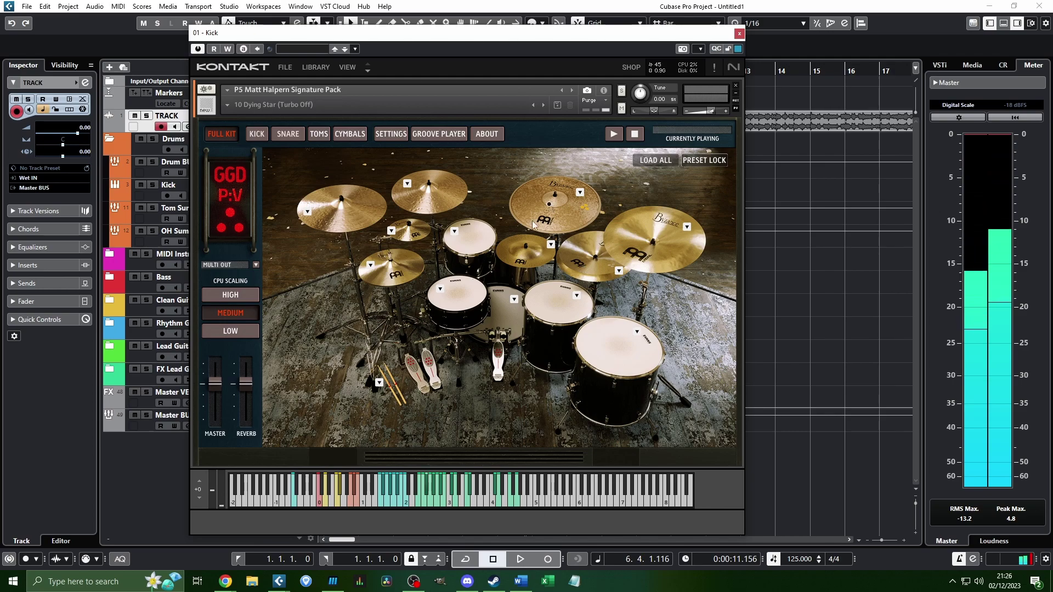
click(587, 252)
click(405, 229)
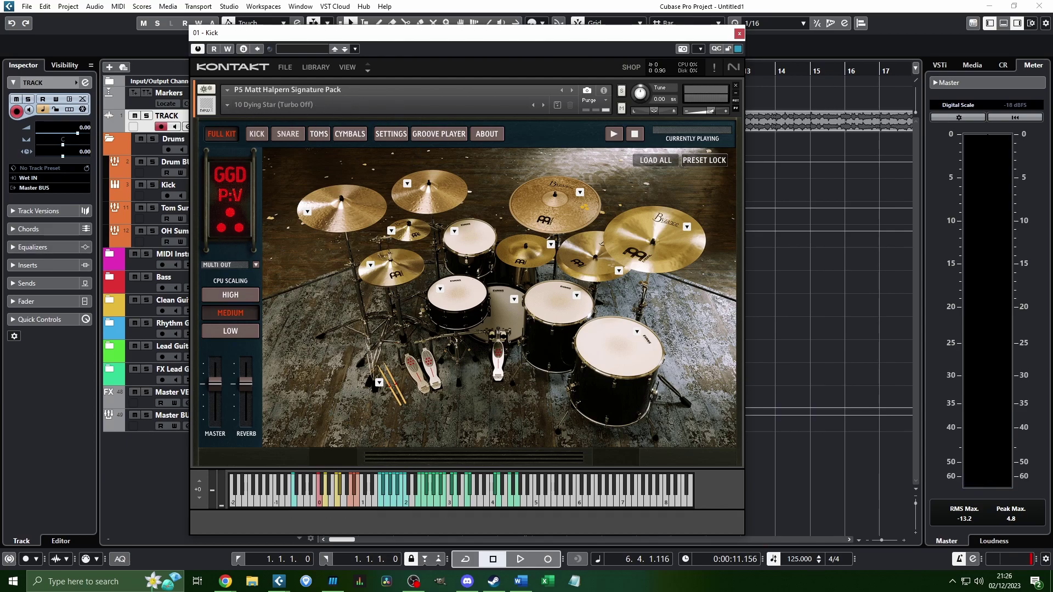
In the MixConsole, examine the Virtual Mix Rack insert on the Drum BUS and close it
key(F3)
click(740, 33)
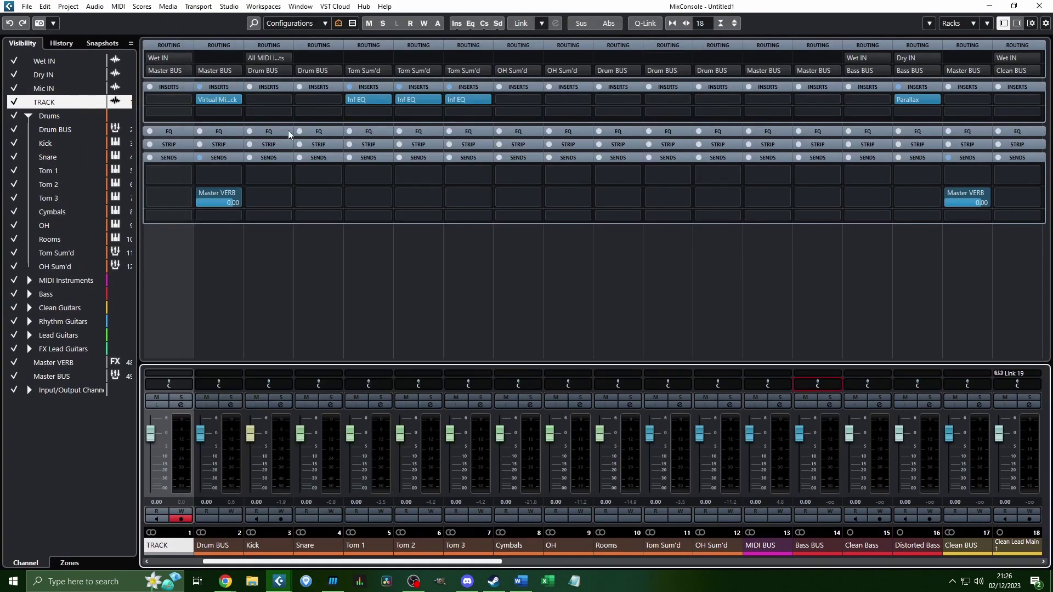
click(220, 99)
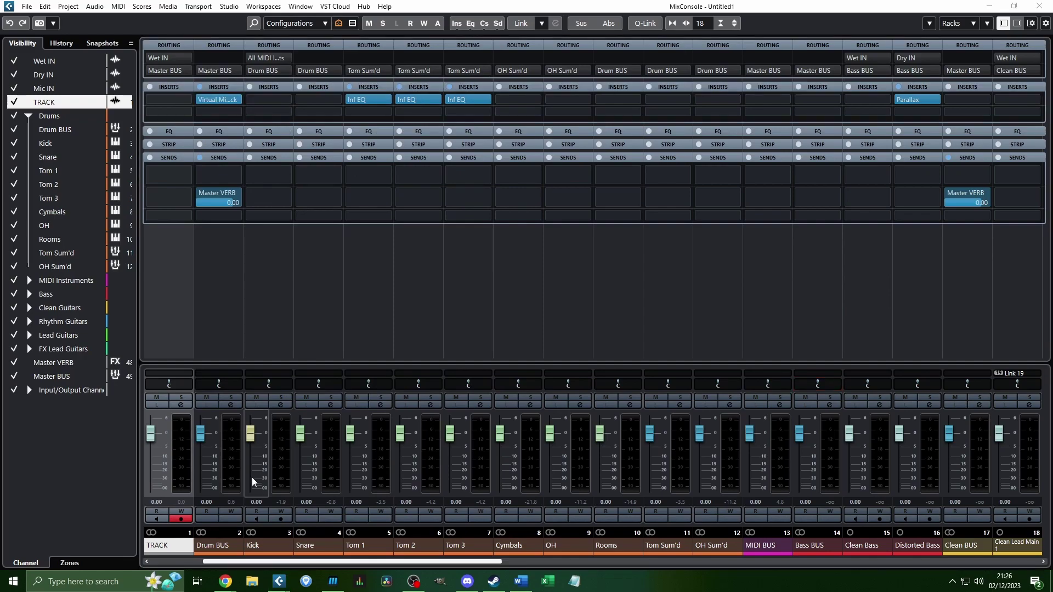
drag(439, 62, 634, 132)
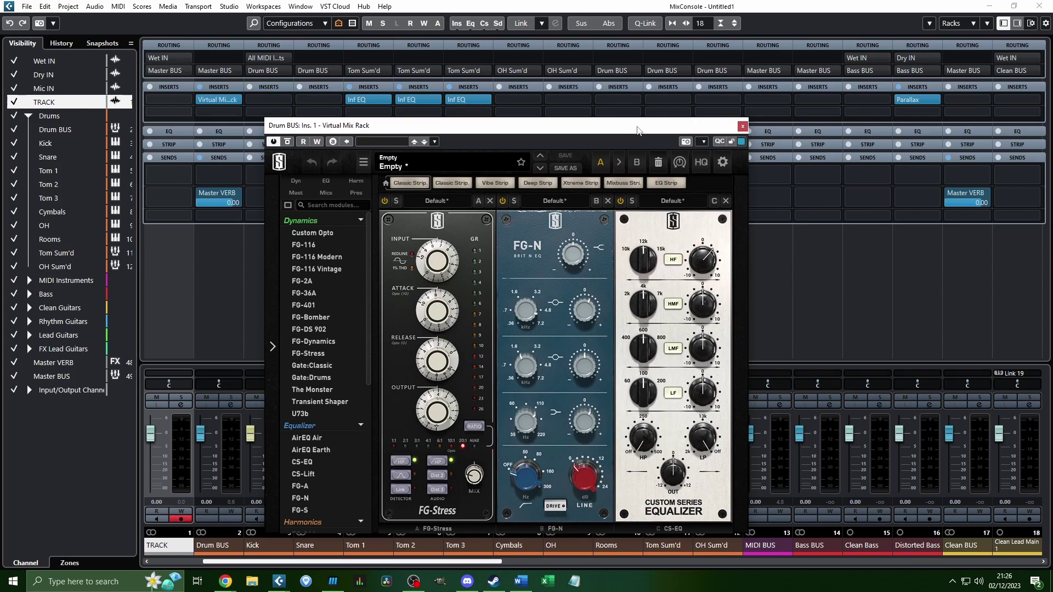
click(742, 126)
Examine the Inf EQ insert on the Tom 1 channel, then return to the project window
click(357, 294)
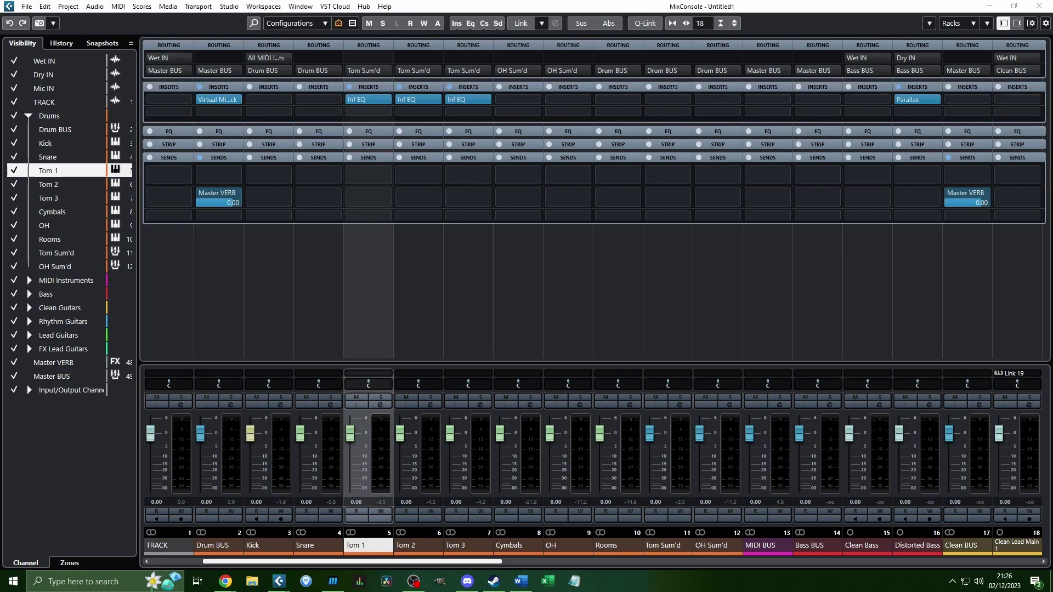
mouse_move(310, 199)
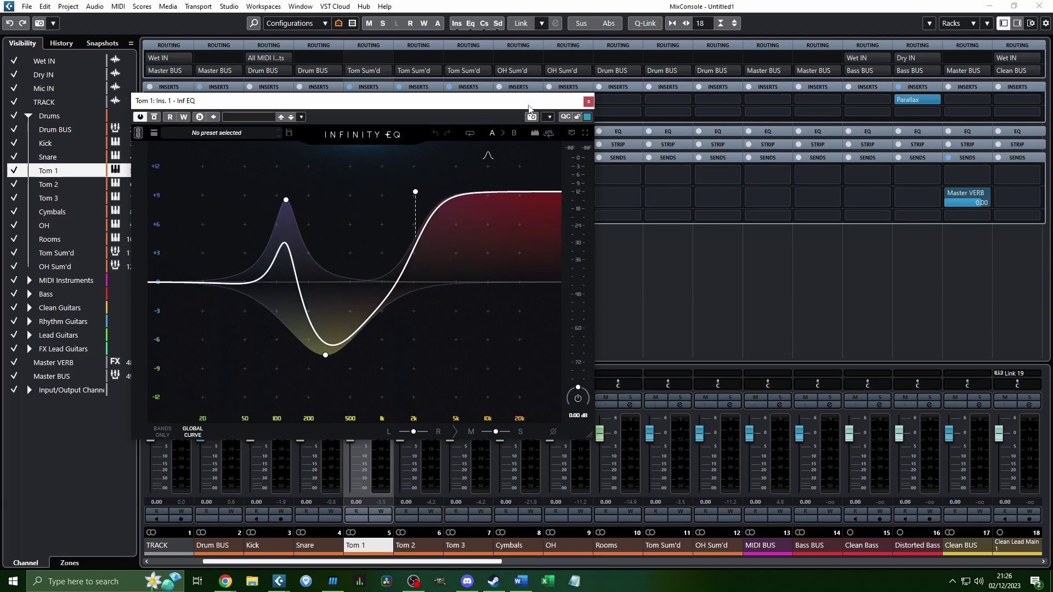
click(589, 102)
key(F3)
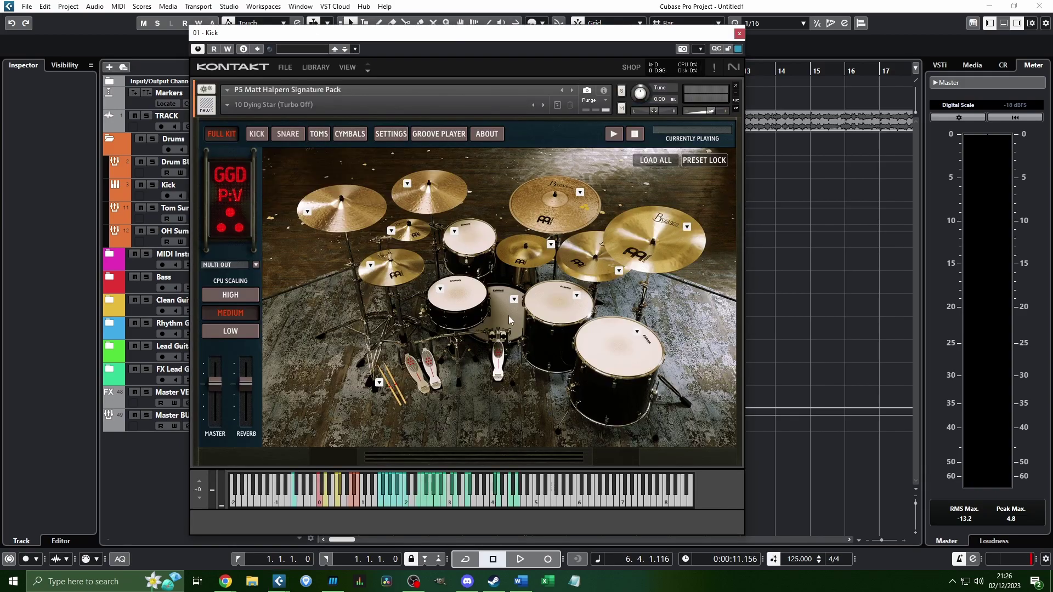
Audition the processed kick and cymbals in the Kontakt drum kit, then close the instrument
click(509, 315)
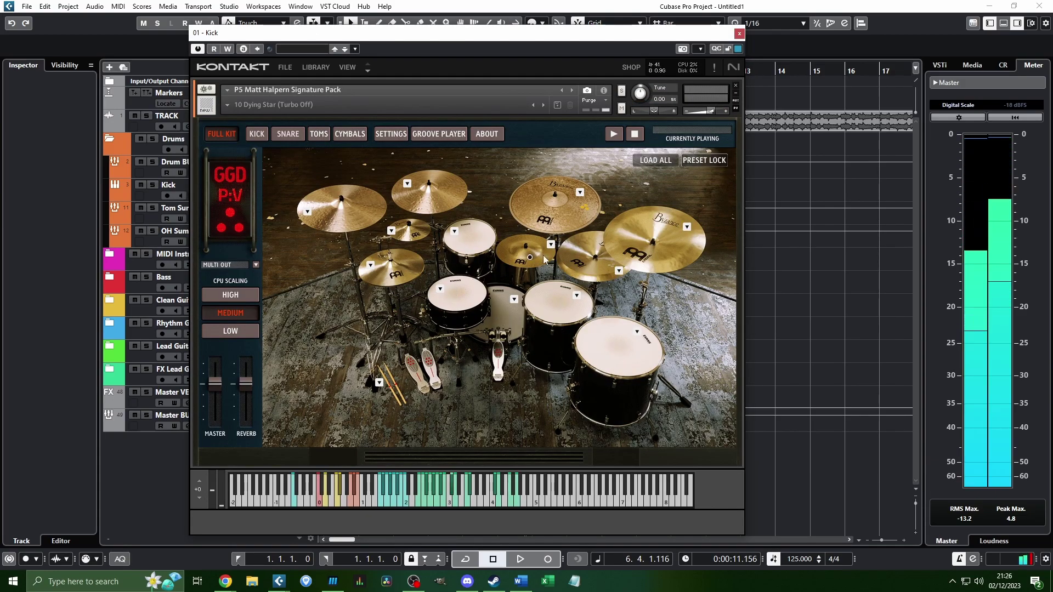
click(413, 187)
click(396, 234)
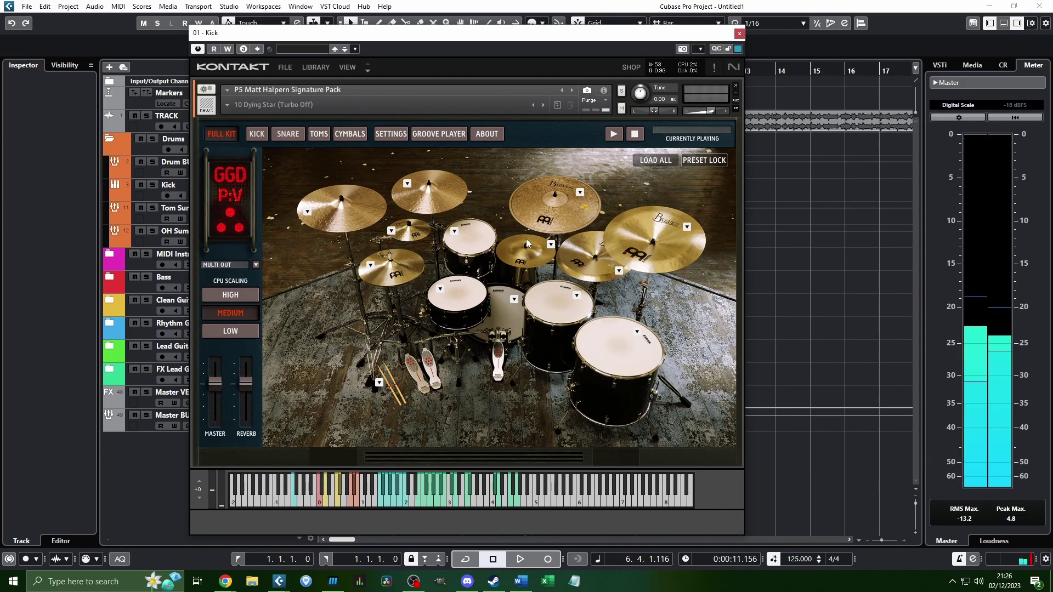
click(740, 33)
Reopen the MixConsole and look through the separate drum channels, ending with Cymbals selected
key(F3)
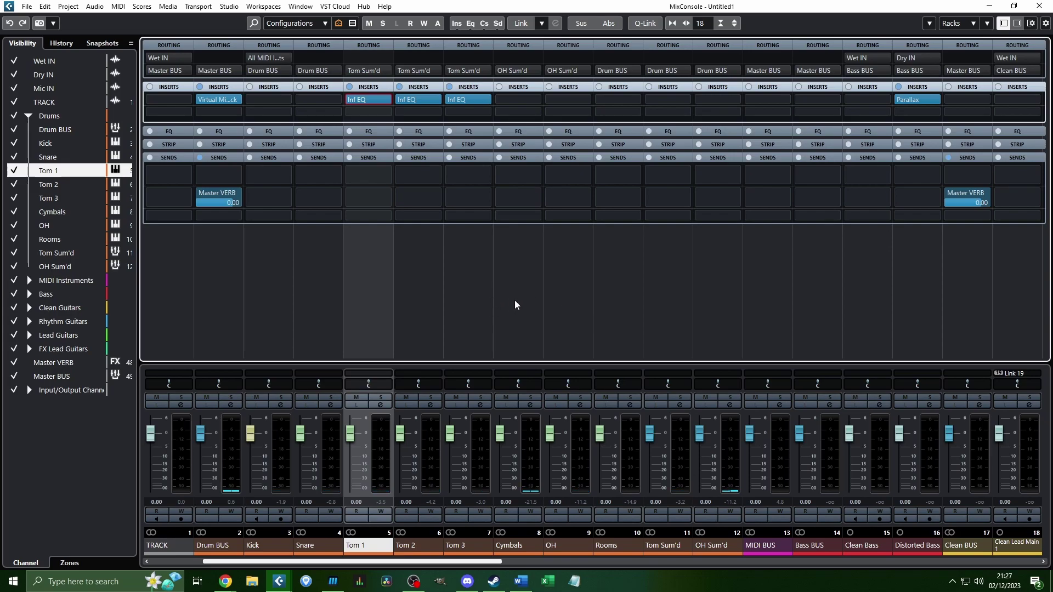
click(600, 299)
click(535, 294)
click(550, 287)
click(490, 283)
click(510, 283)
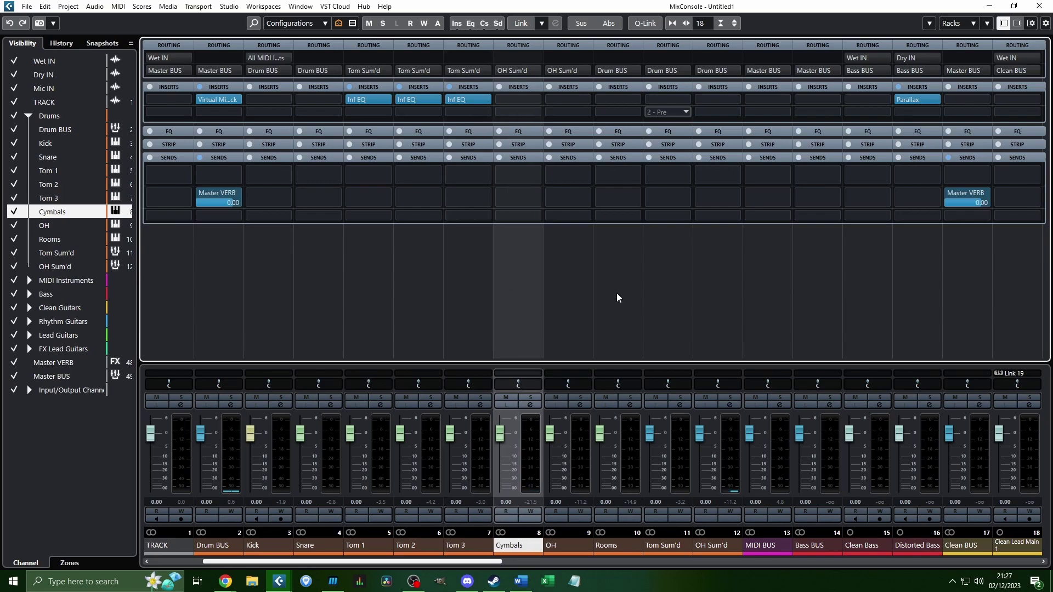
Leave the mixer, open the Kick track's Kontakt instrument and examine its Splash, Ride, Crash-Ride and Stack cymbal channels
key(F3)
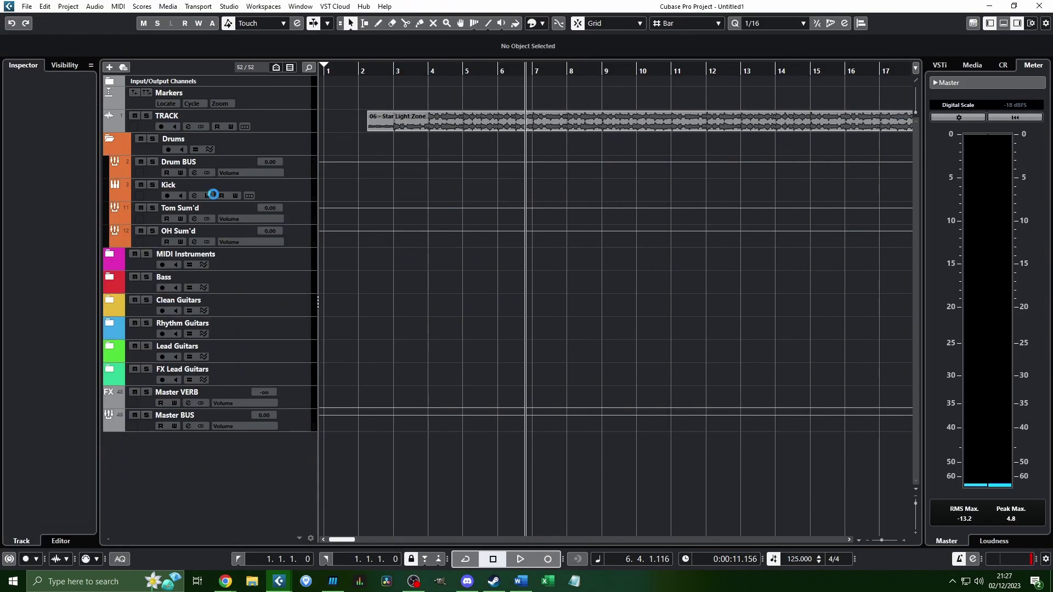
click(214, 195)
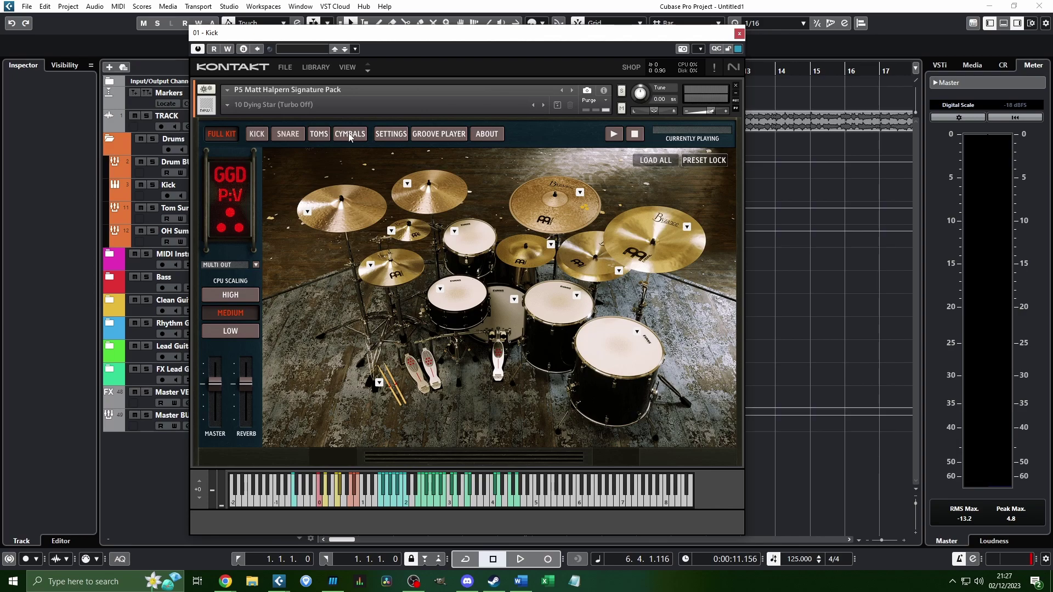
click(350, 135)
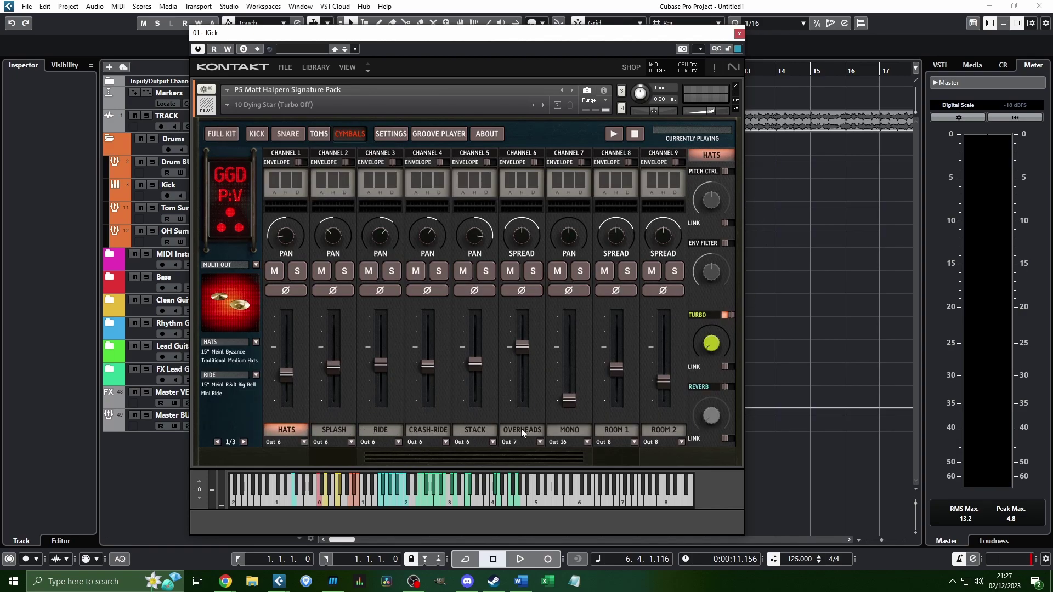
click(342, 431)
click(382, 430)
click(421, 431)
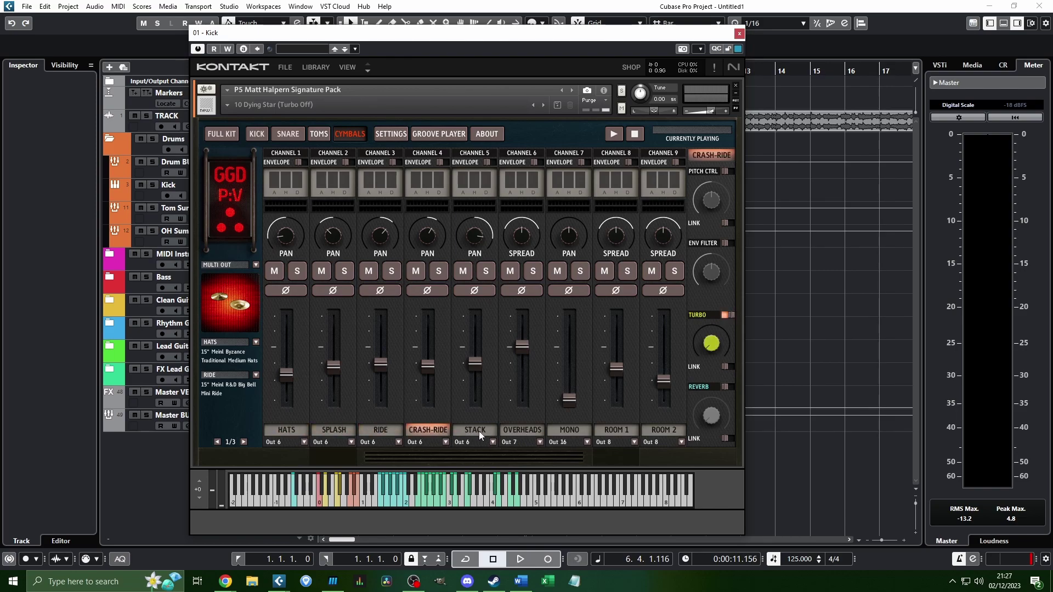
click(478, 431)
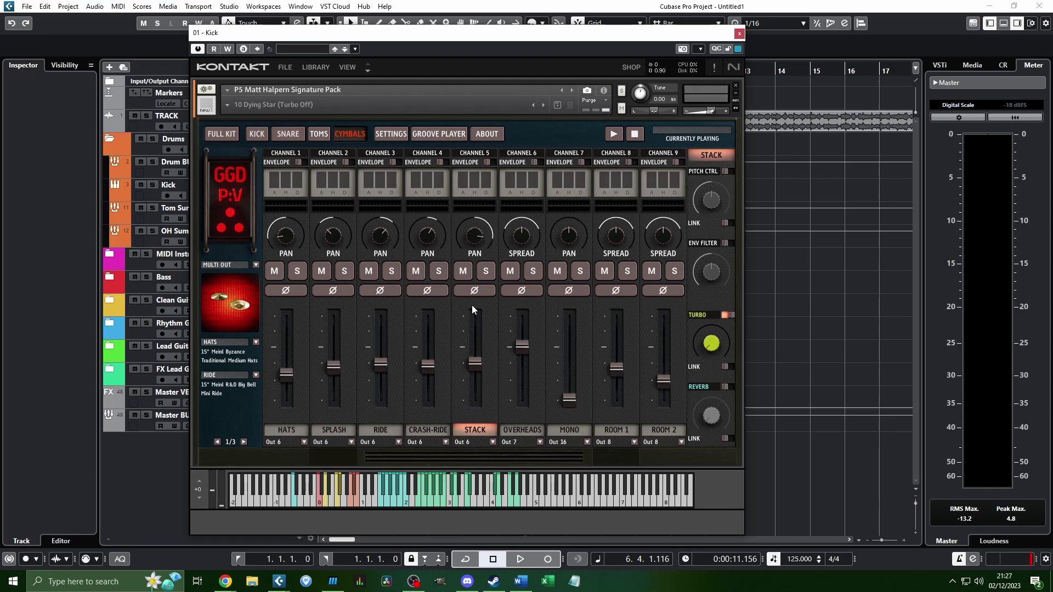
Solo the Hats and Ride channels in the cymbal mixer and audition the cymbals in the full kit view
click(298, 269)
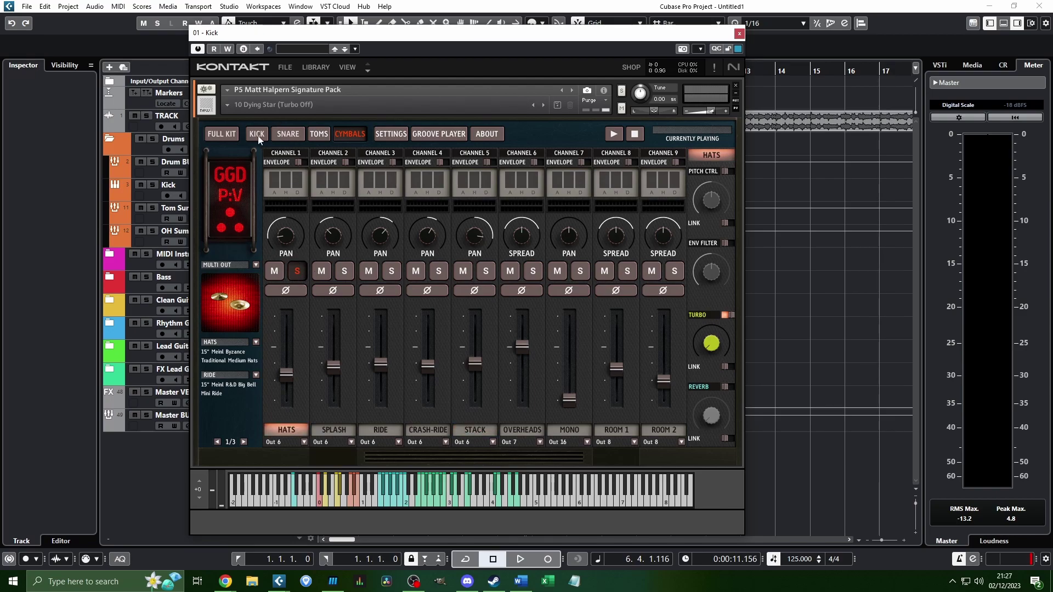
click(222, 134)
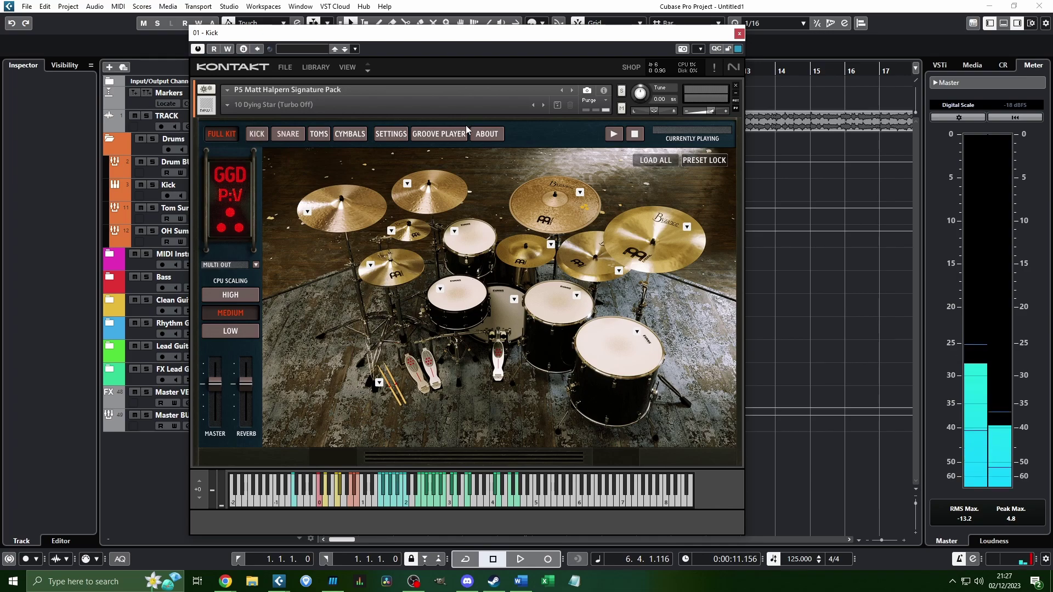
click(349, 134)
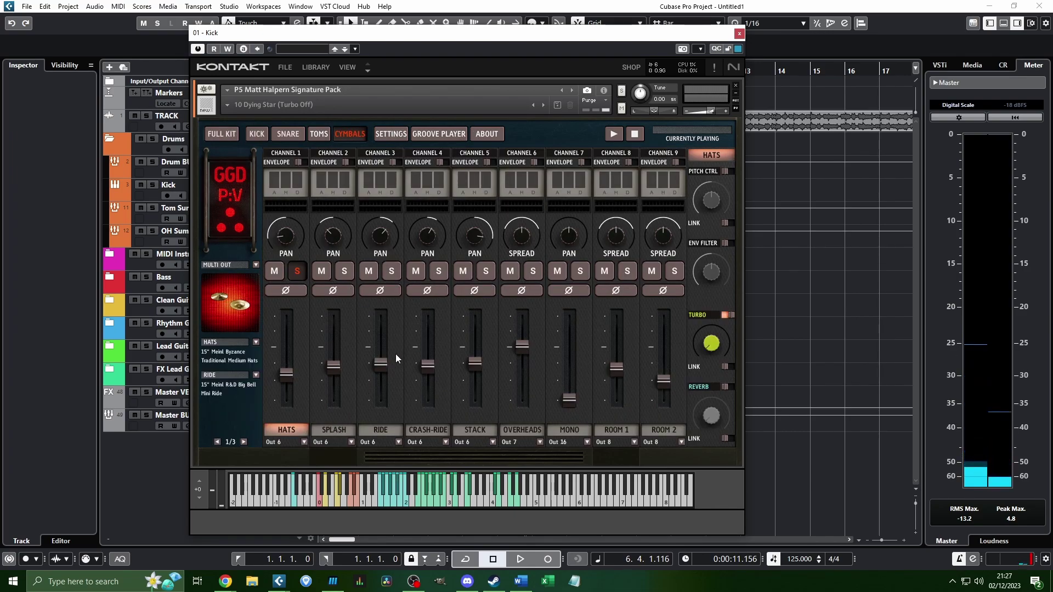
click(369, 271)
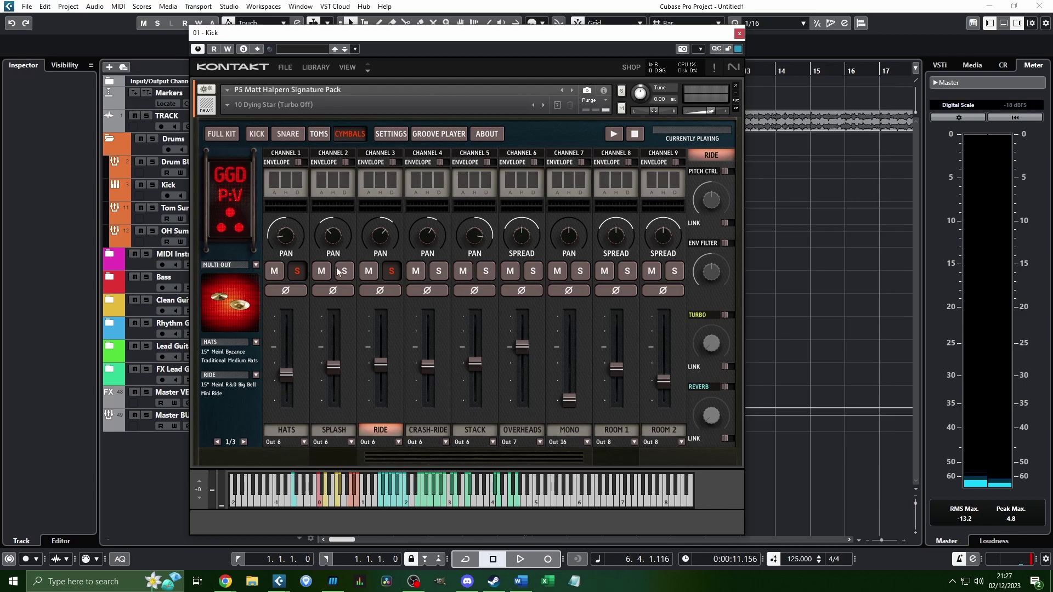
click(221, 134)
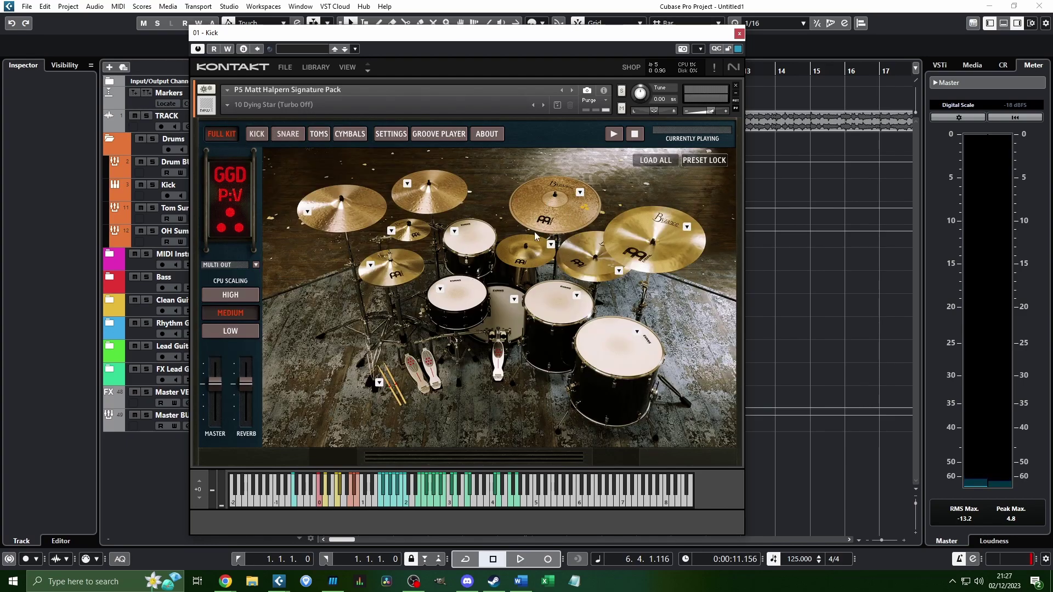
click(523, 255)
Solo only the Crash-Ride channel in the cymbal mixer and audition the rear crash cymbal in the full kit view
click(360, 135)
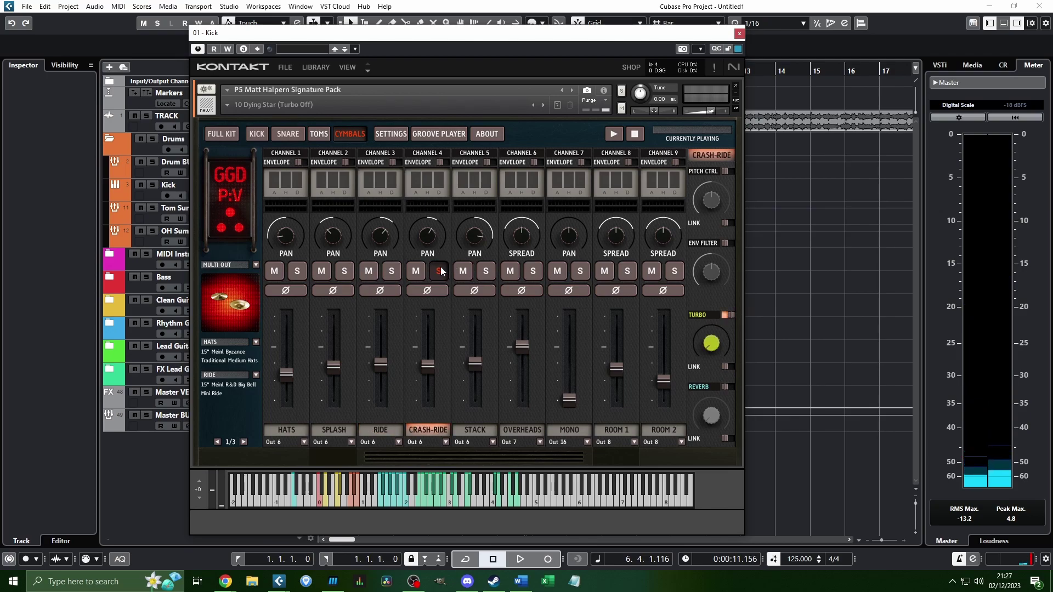
click(222, 133)
click(539, 207)
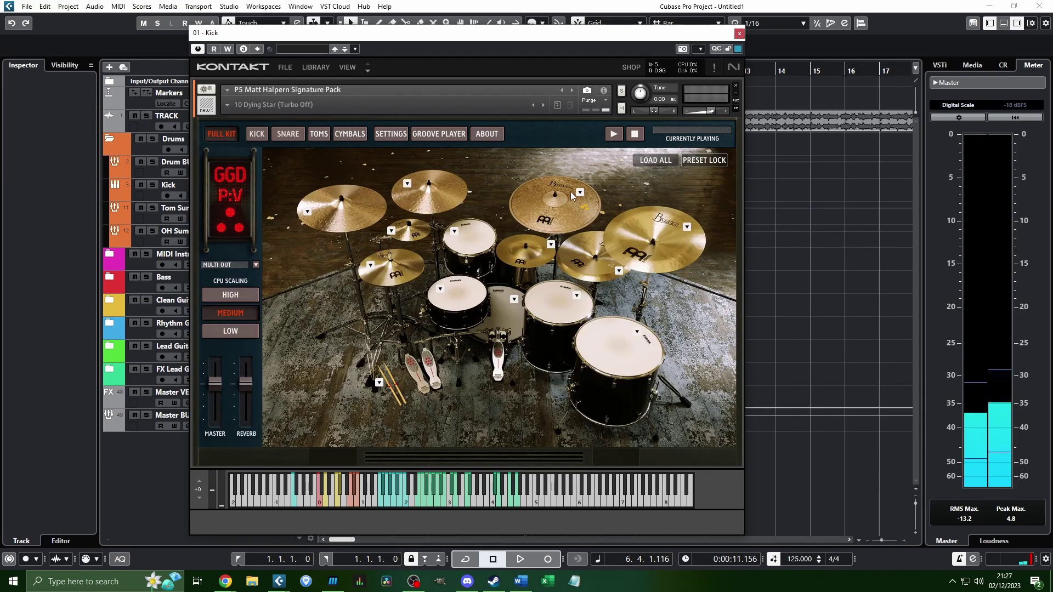
click(550, 204)
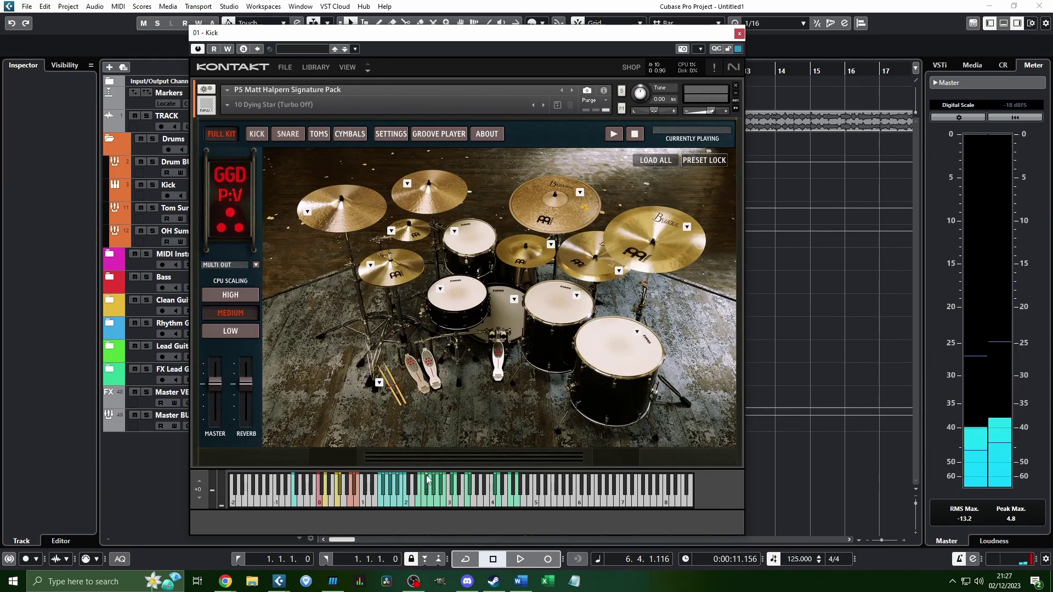
Audition several neighbouring cymbal notes on Kontakt's virtual keyboard
click(428, 496)
click(431, 499)
click(439, 499)
click(430, 500)
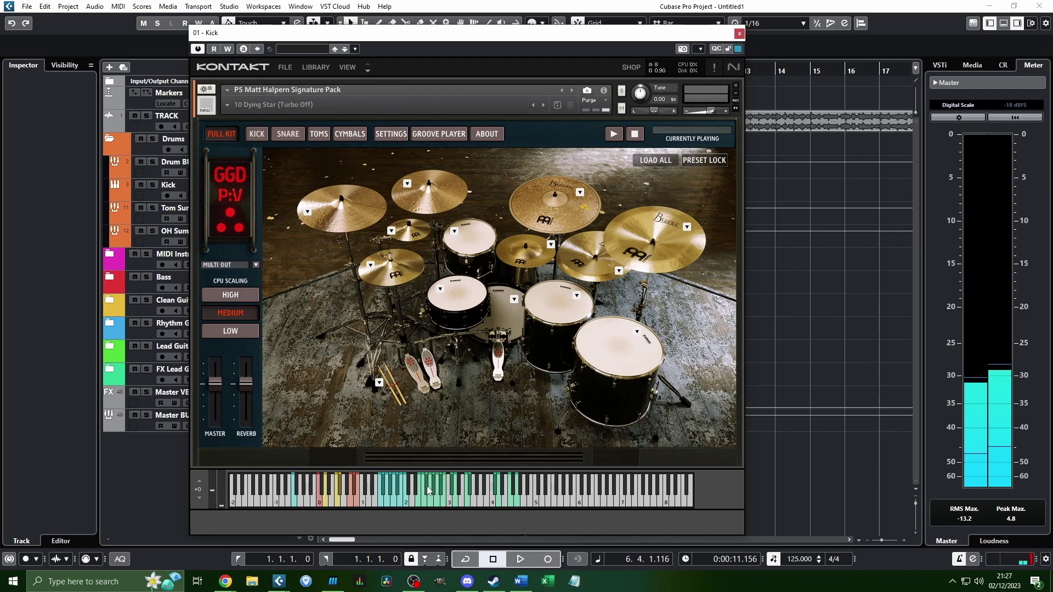
click(444, 496)
click(447, 503)
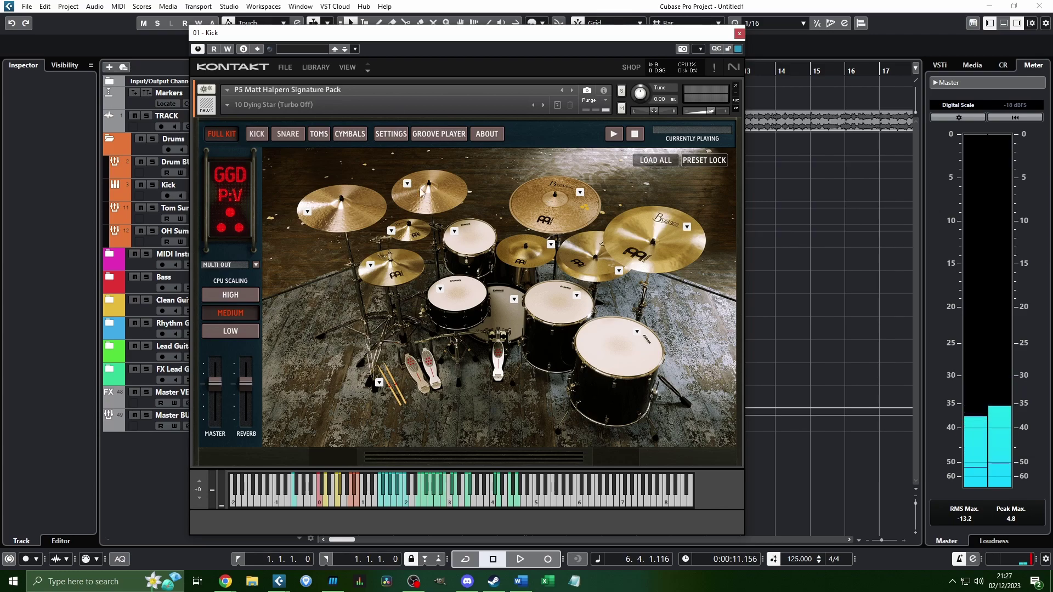
Check the kit's articulation mappings, return to the cymbal mixer with no channels soloed and select the Overheads channel
click(391, 133)
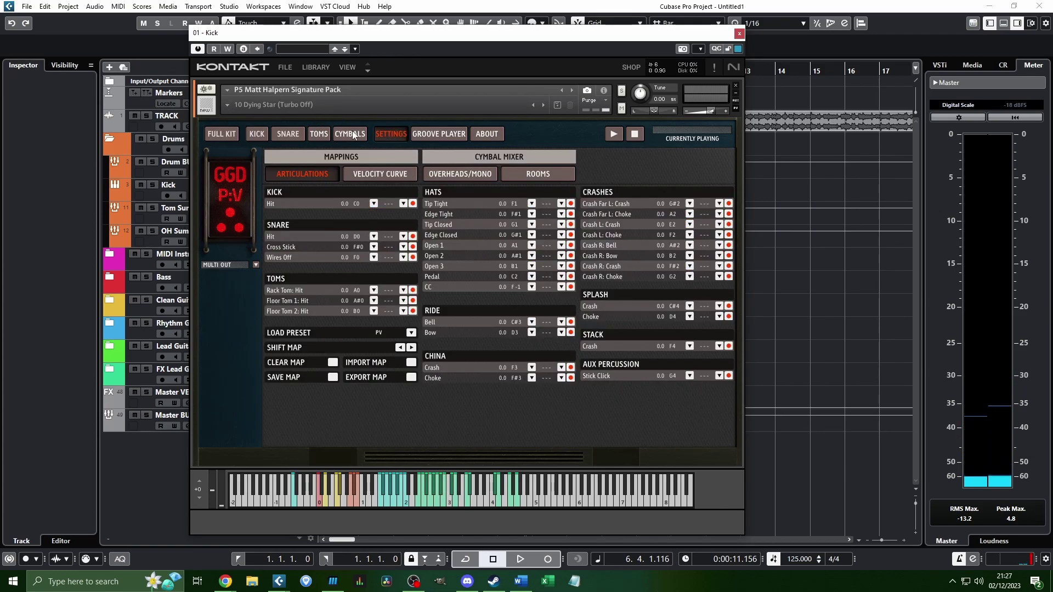
click(499, 157)
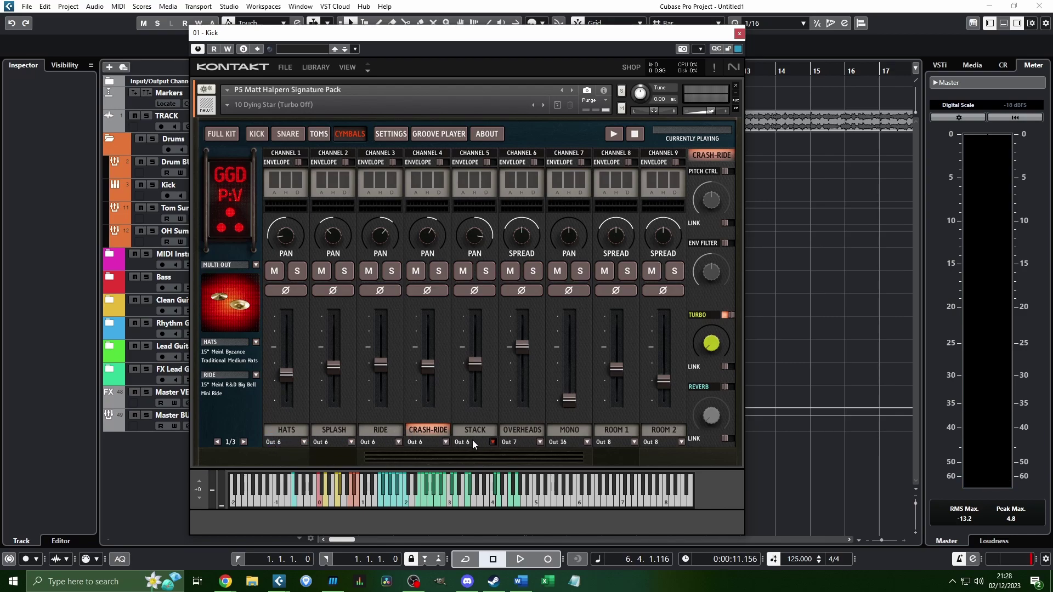
click(258, 134)
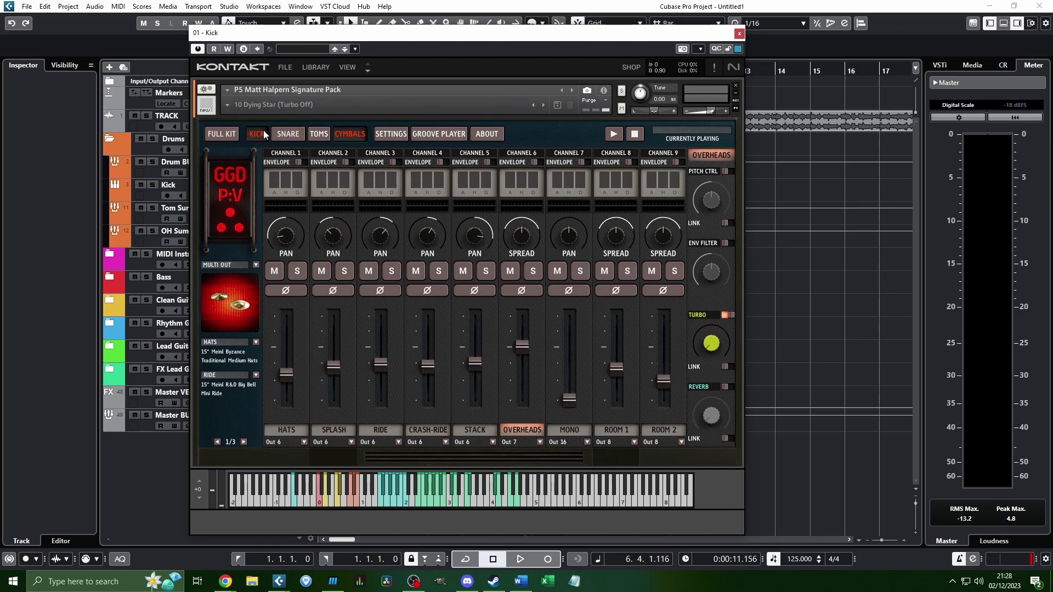
Audition the rear crash, the small centre cymbal and the splash in the full kit view
click(229, 134)
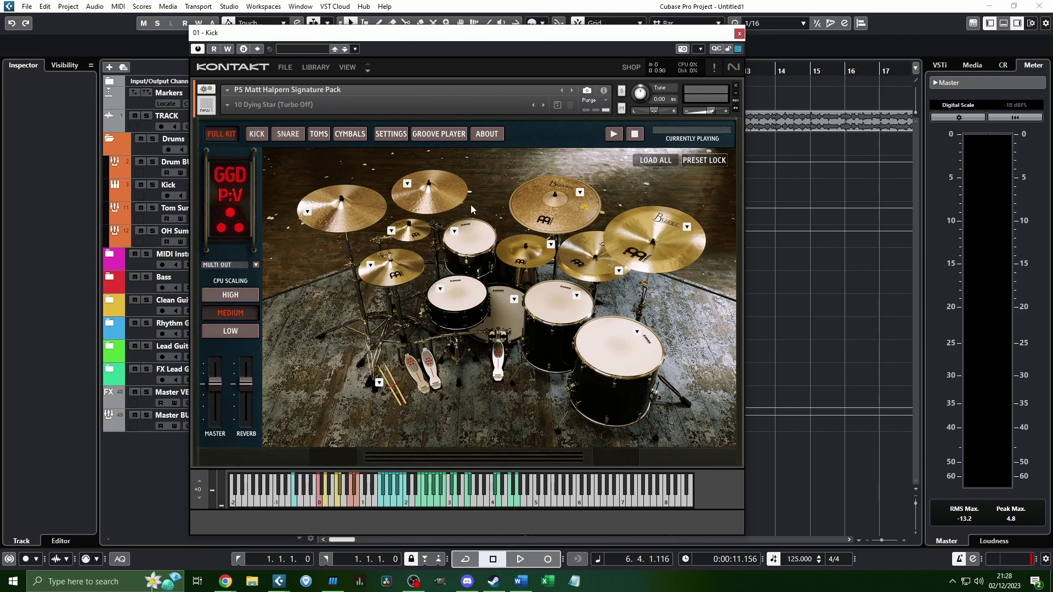
click(440, 202)
click(521, 257)
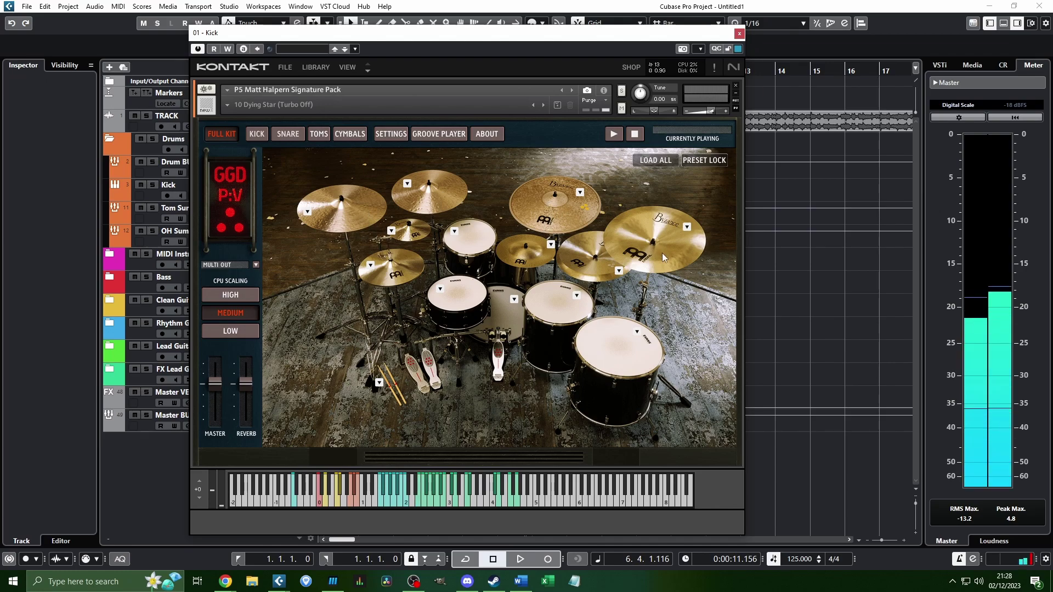
click(521, 257)
click(408, 229)
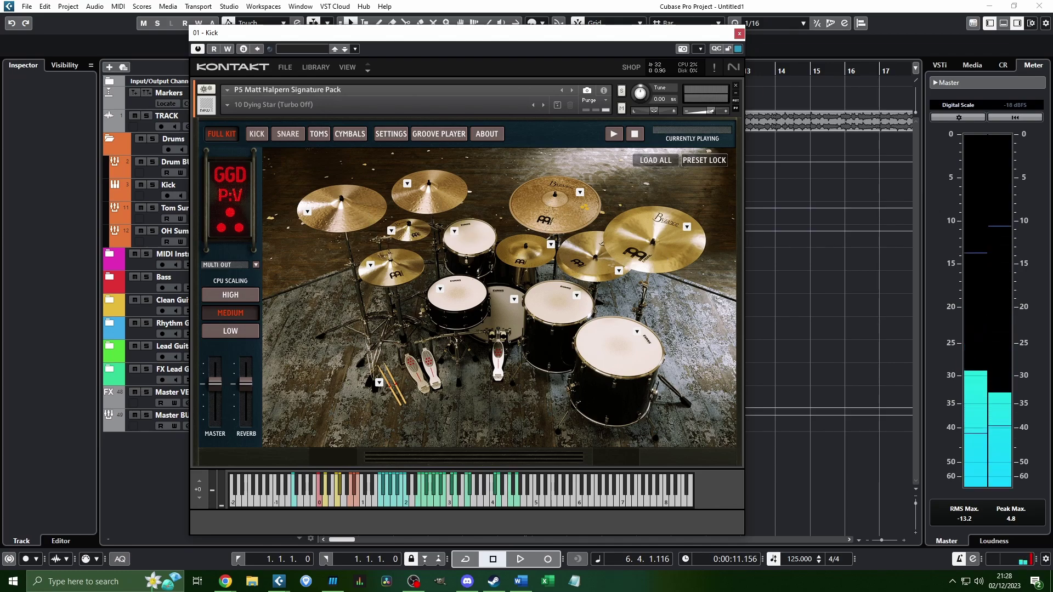
Solo the overheads output in the project and audition the crashes, hats and snare through it
key(s)
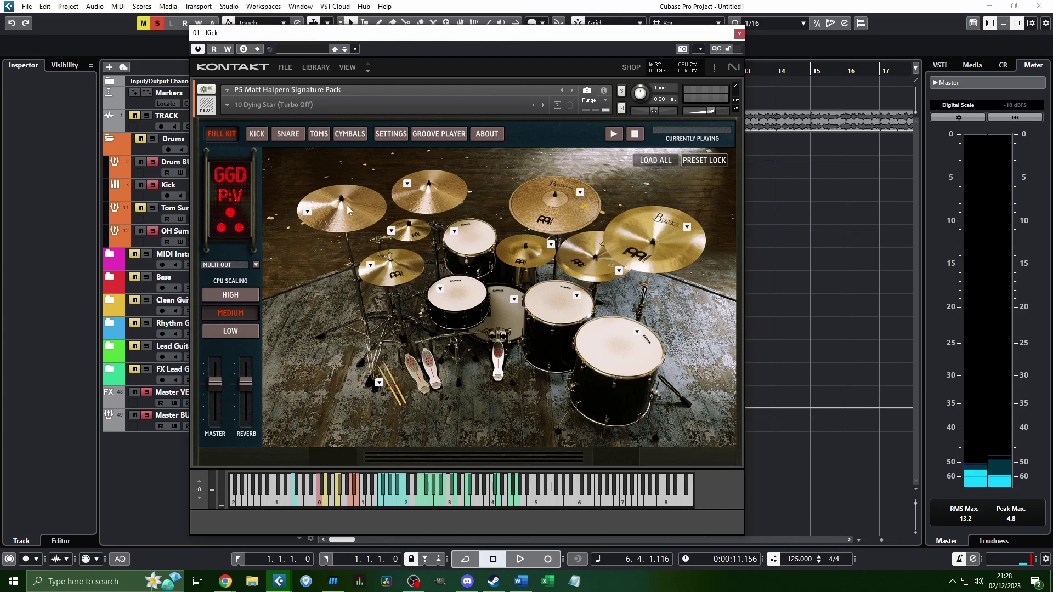
click(343, 210)
click(588, 262)
click(653, 247)
click(410, 268)
click(451, 290)
click(470, 299)
click(472, 301)
Check the Overheads channel in the cymbal mixer, audition the floor tom and kick, and deactivate all solos
click(350, 134)
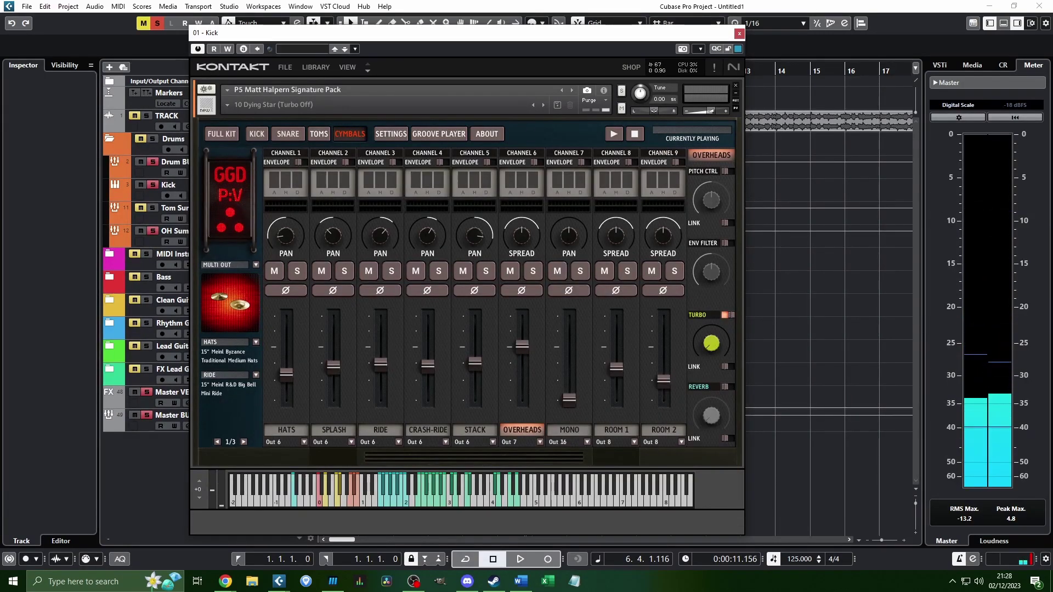
click(222, 134)
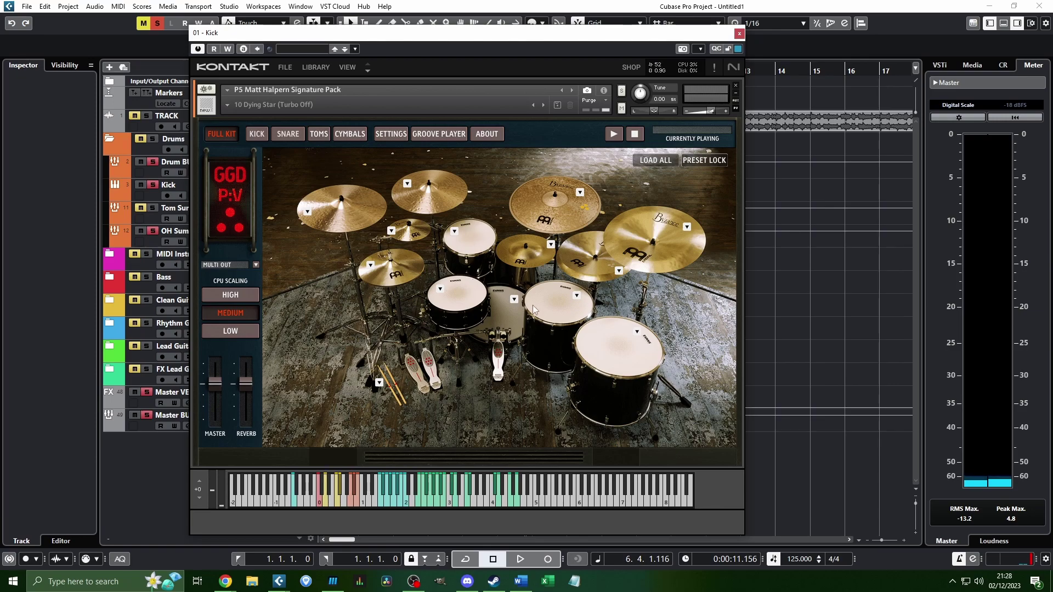
click(617, 362)
click(496, 314)
click(157, 23)
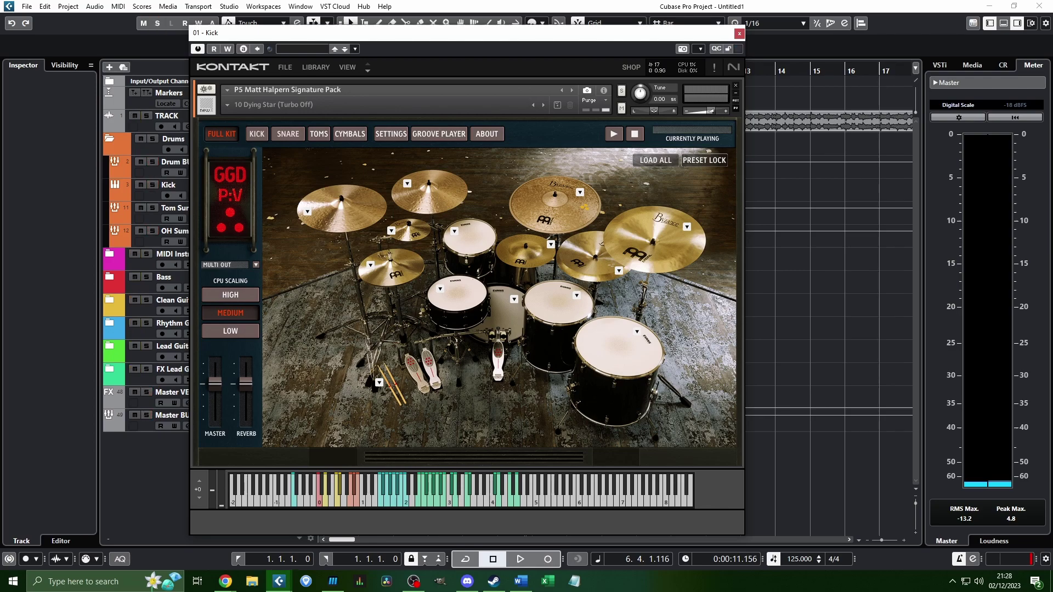
Select the Room 1 channel in the cymbal mixer and audition the cymbals with the room output soloed
click(361, 208)
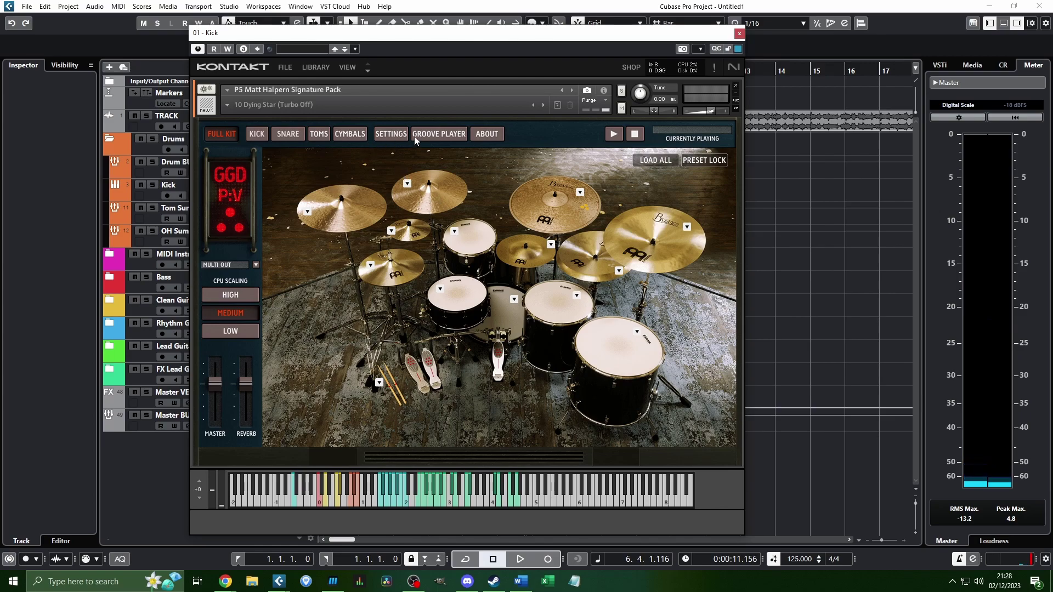
click(357, 135)
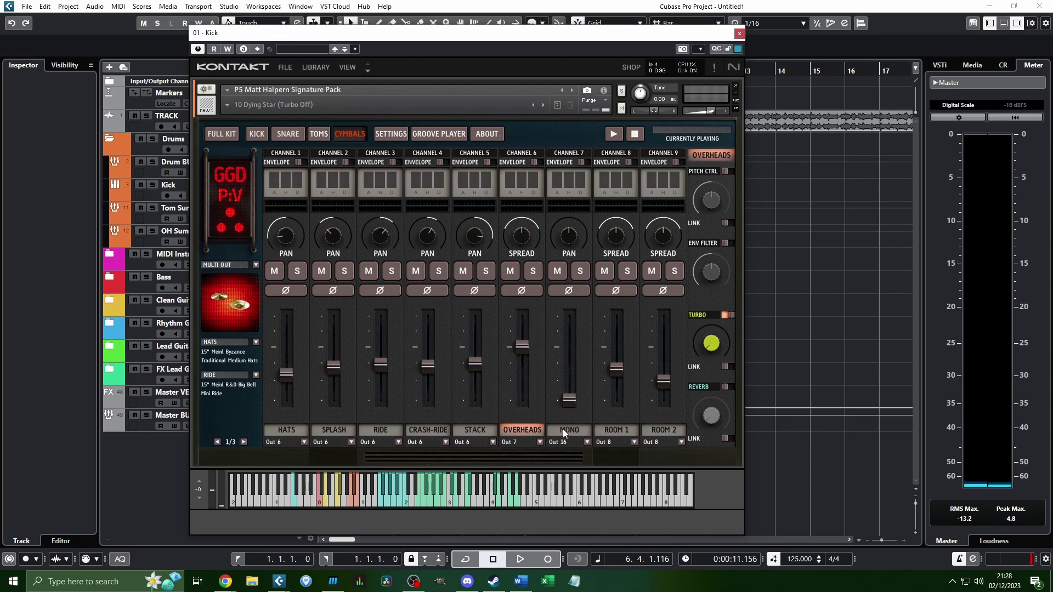
click(617, 430)
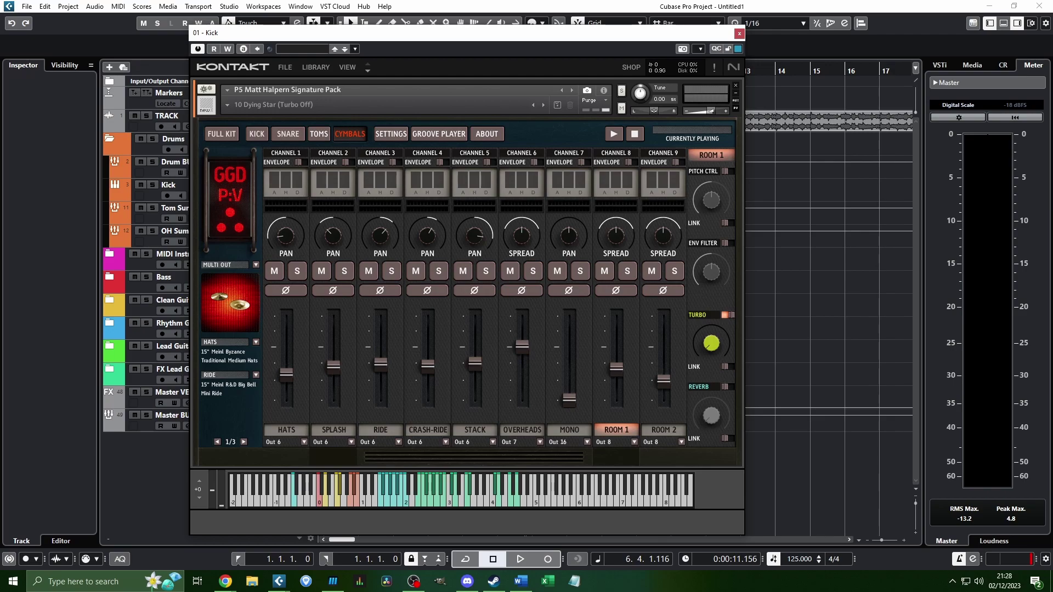
click(226, 135)
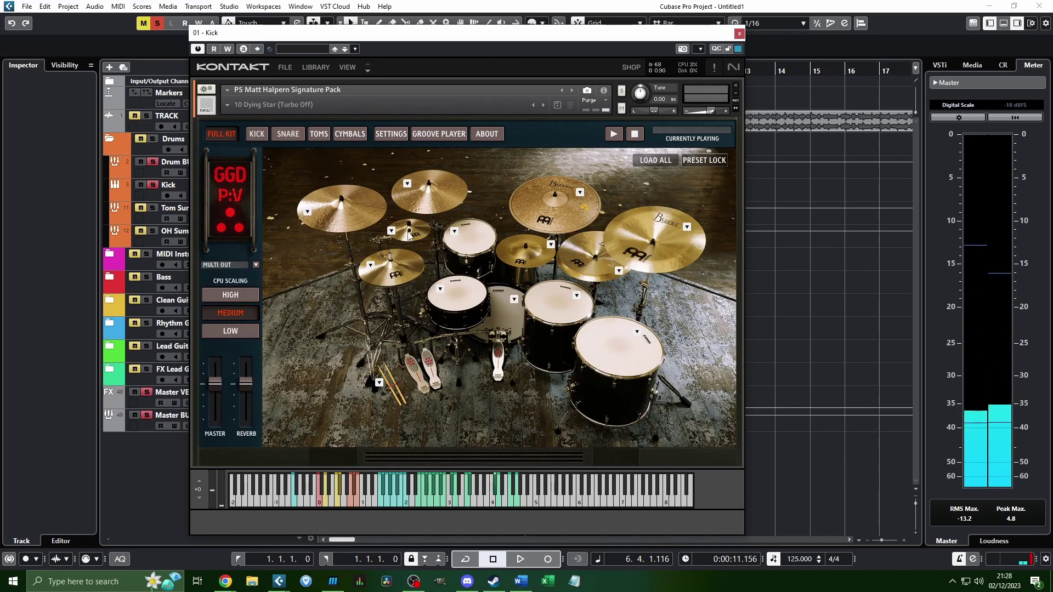
click(527, 254)
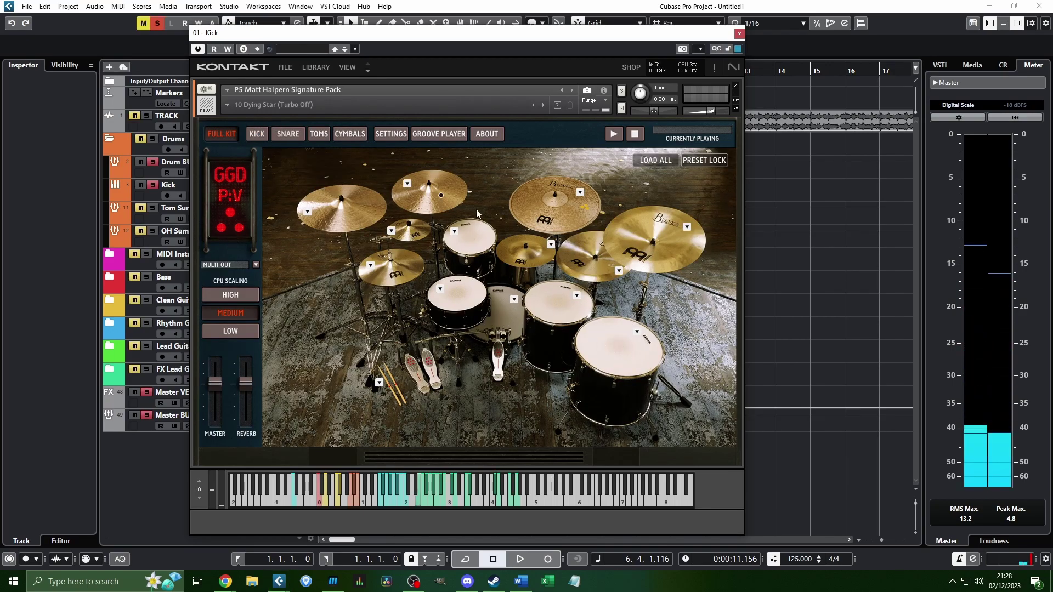
Review the cymbal mixer's output assignments, selecting the Overheads, Hats and Stack channels in turn
click(384, 132)
click(360, 133)
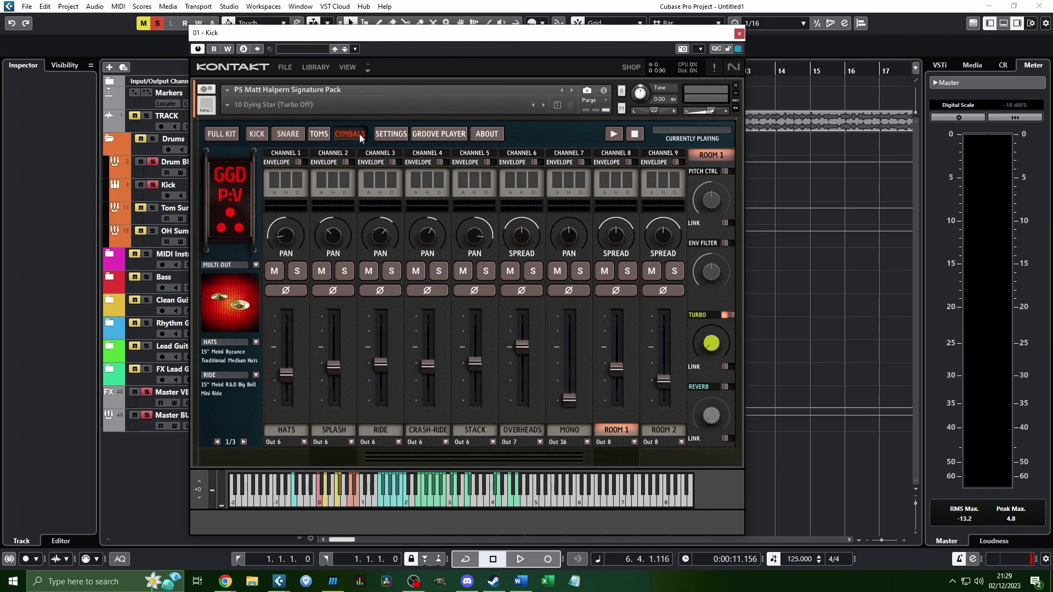
click(226, 136)
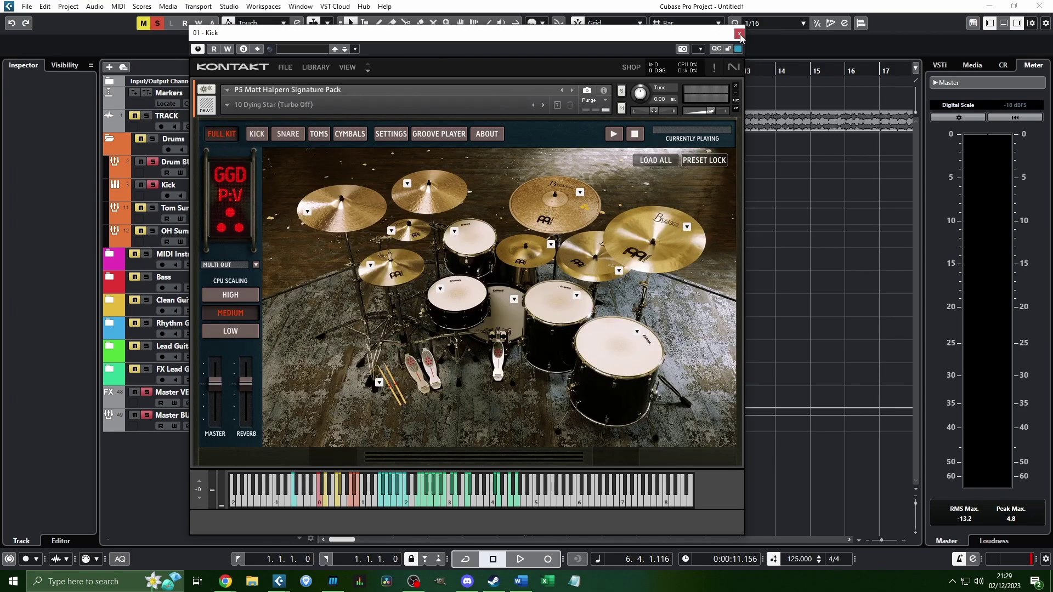
click(349, 135)
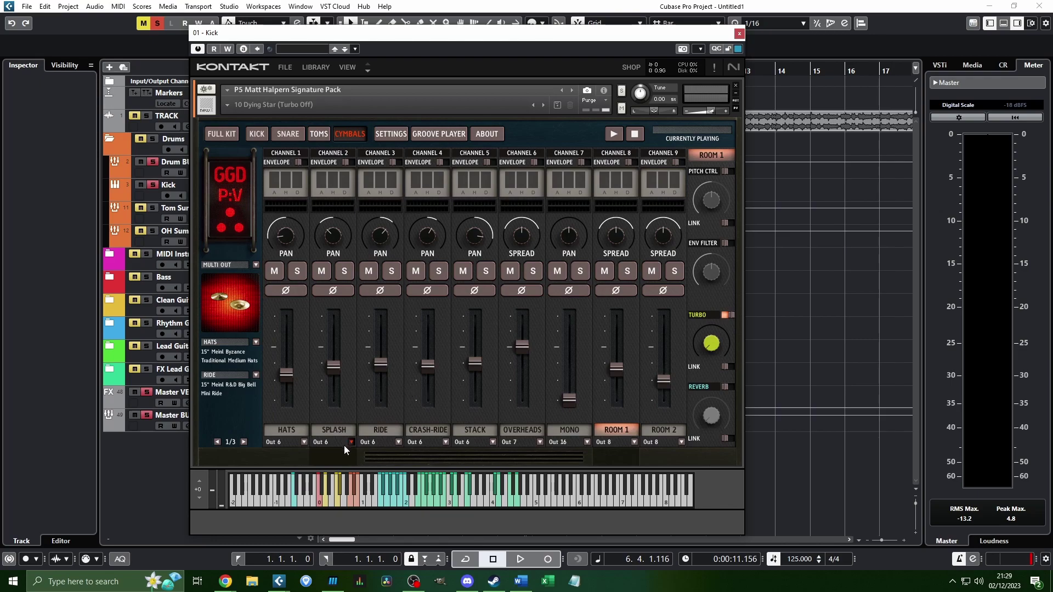
click(529, 428)
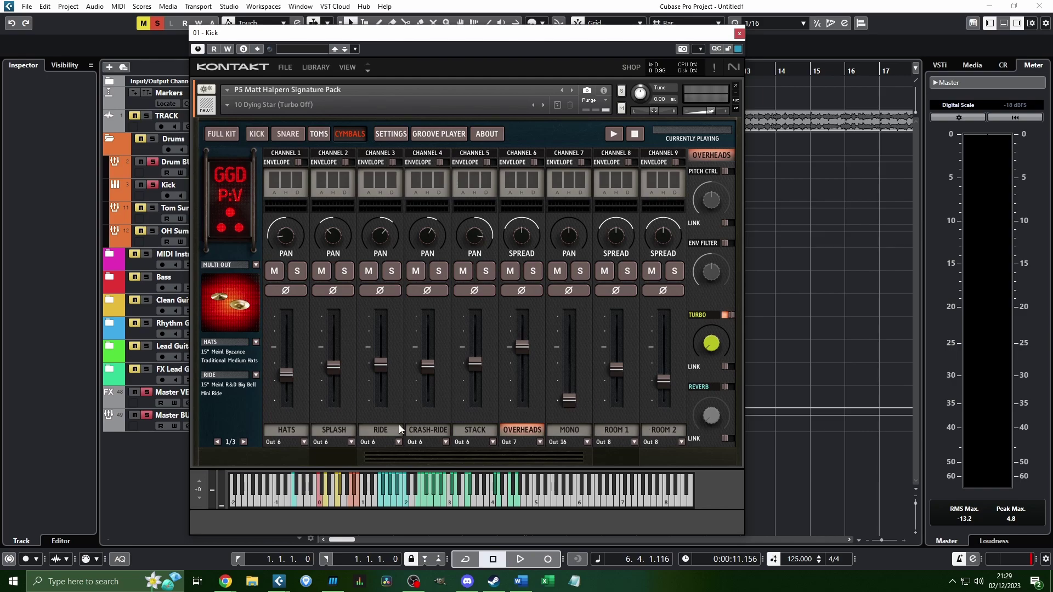
click(288, 433)
click(479, 432)
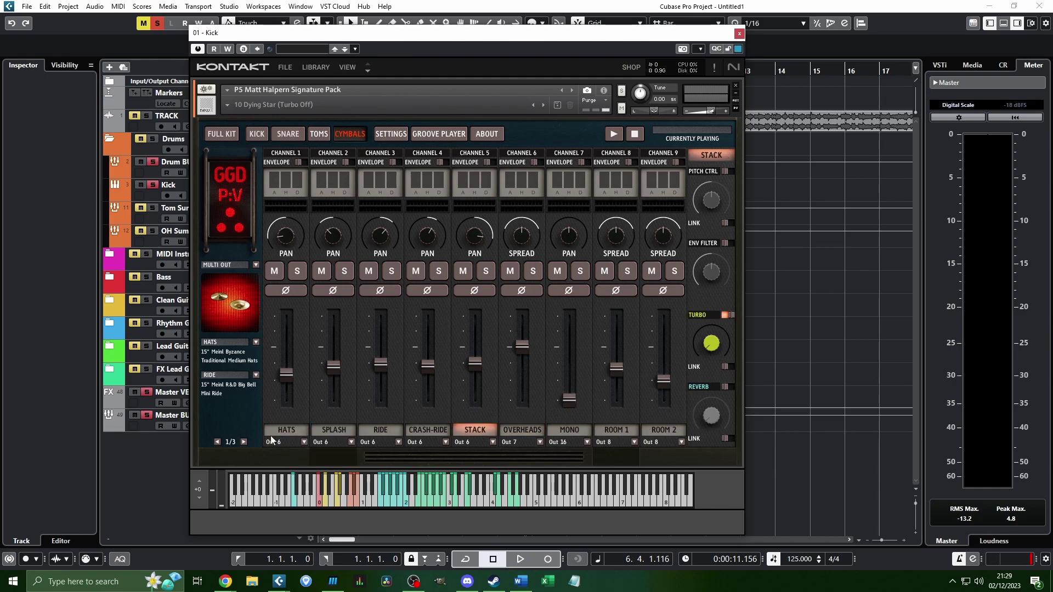
Check the Overheads and Room 2 channels in the cymbal mixer, and review the rack and floor tom output assignments in the toms mixer
click(537, 431)
click(669, 430)
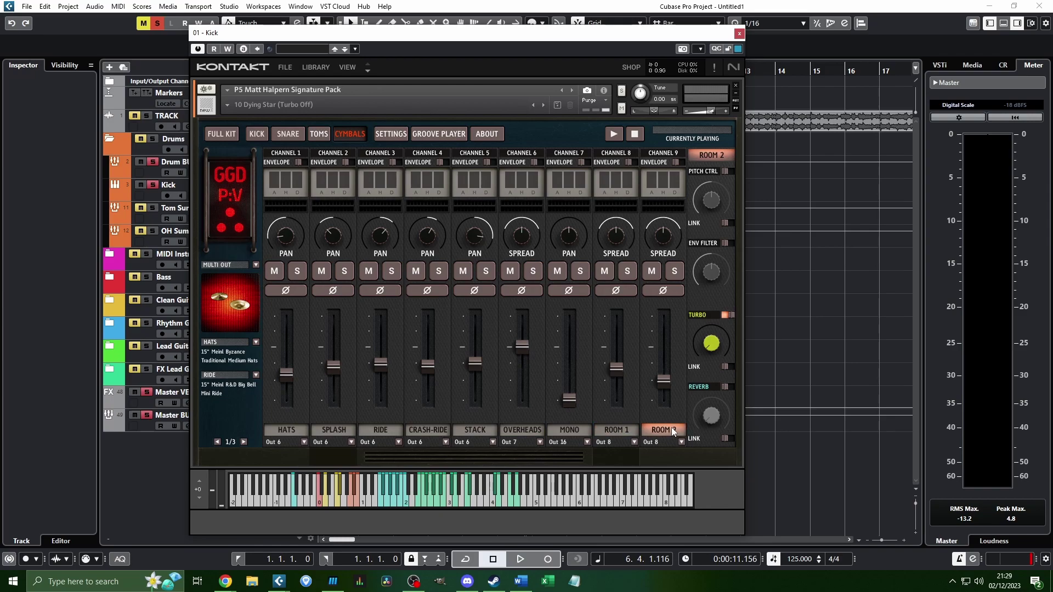
click(321, 135)
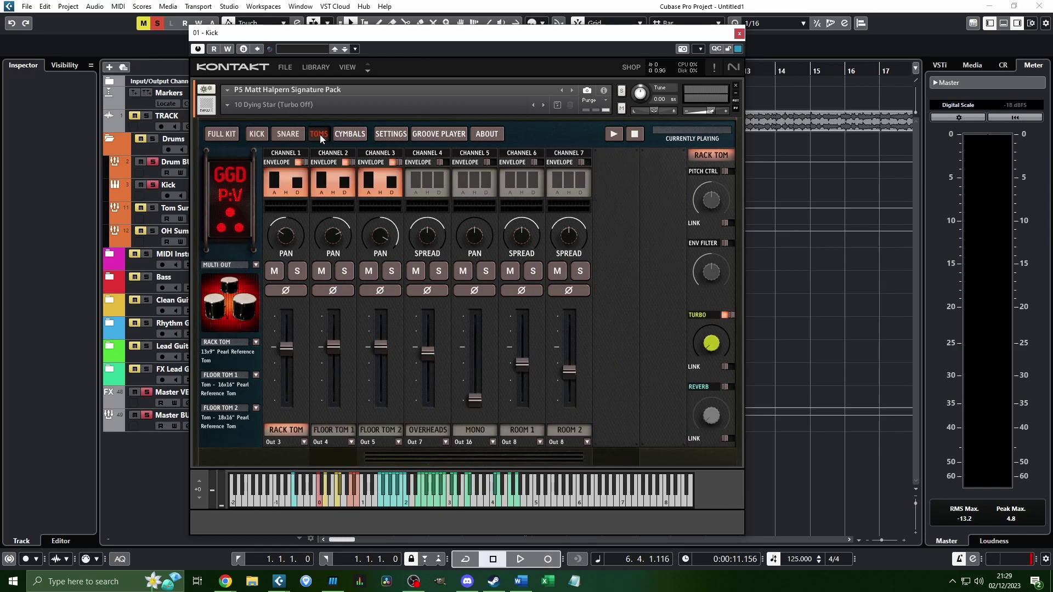
click(350, 430)
click(373, 432)
click(334, 431)
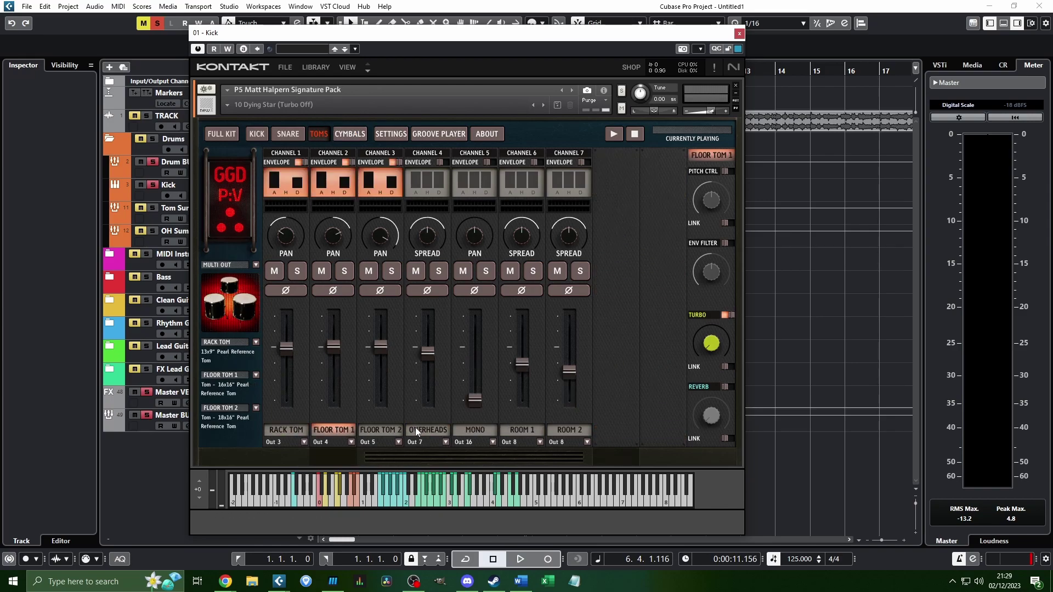
click(381, 430)
click(324, 430)
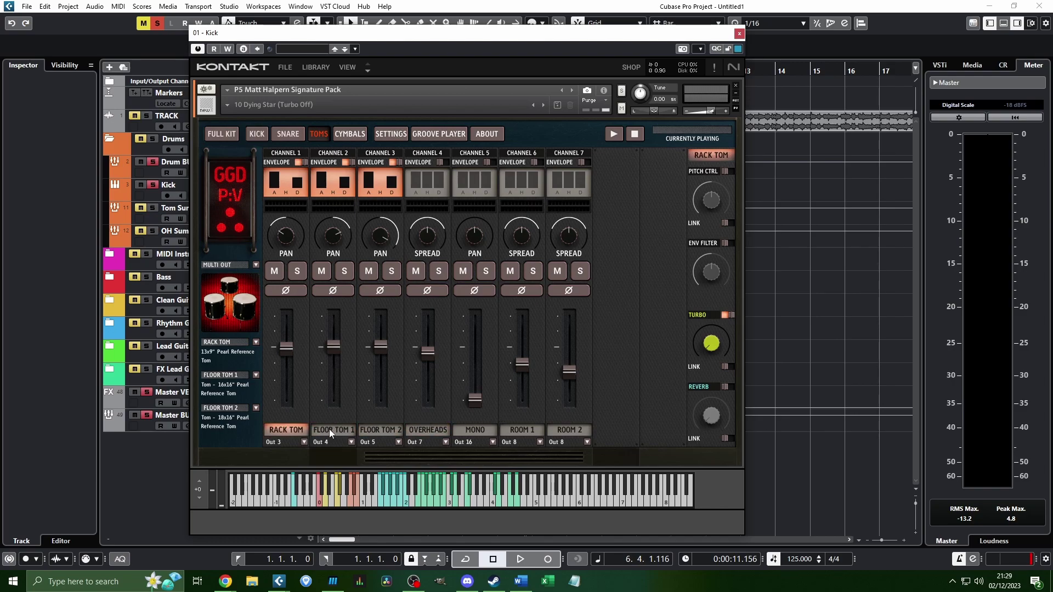
click(379, 430)
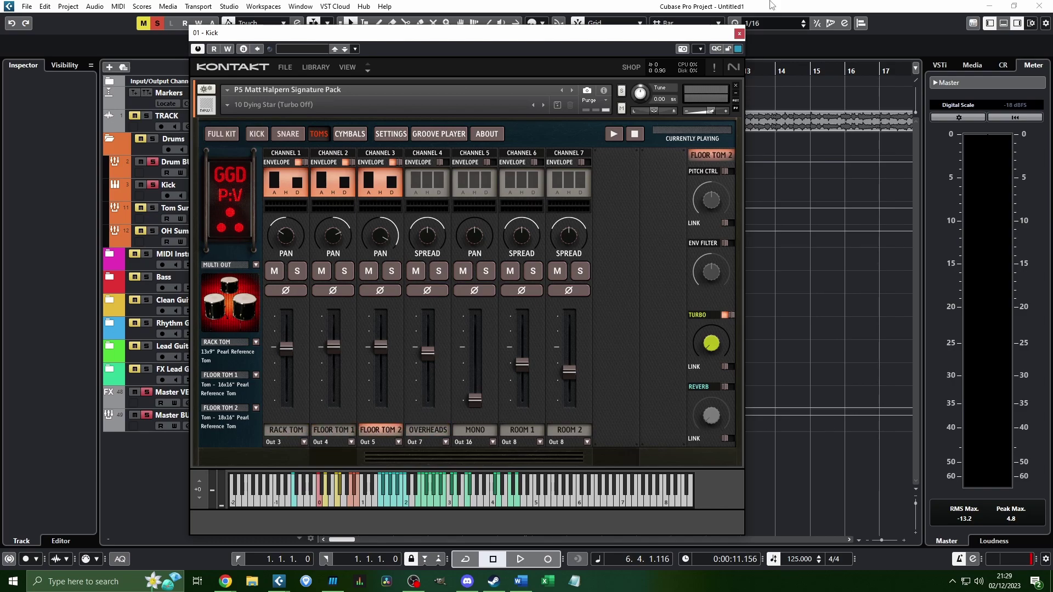
Close Kontakt and examine how Tom 1–3 feed Tom Sum'd and how Cymbals and OH feed OH Sum'd in the MixConsole
click(740, 34)
key(F3)
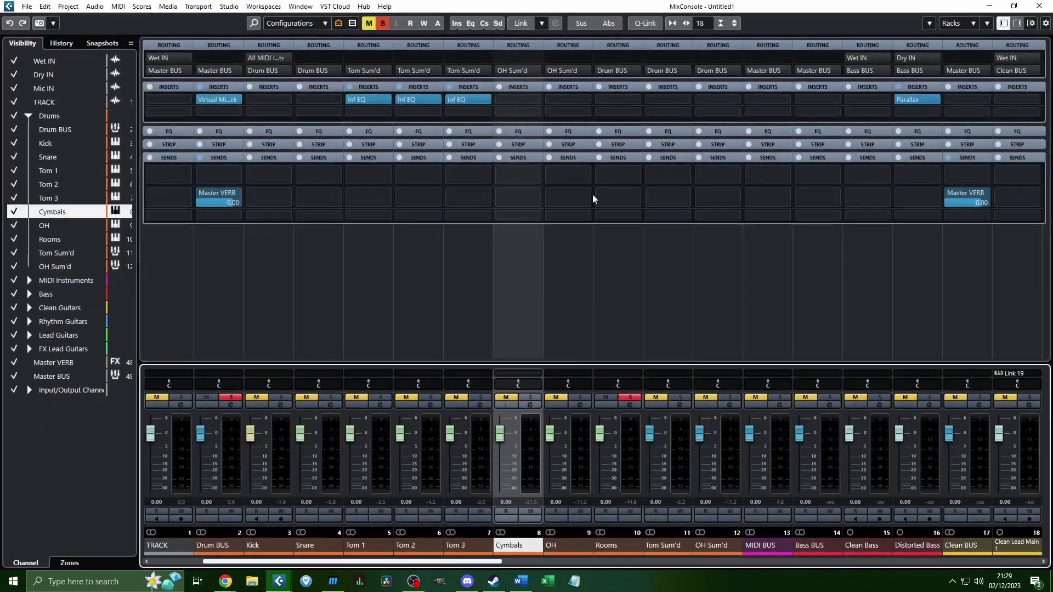
click(356, 546)
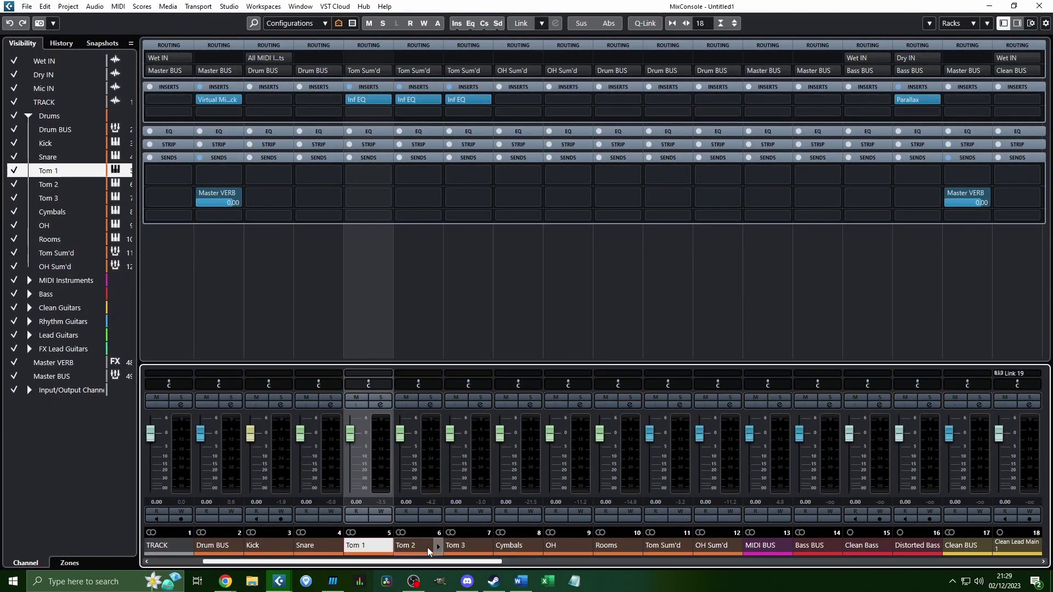
shift+click(461, 545)
click(671, 545)
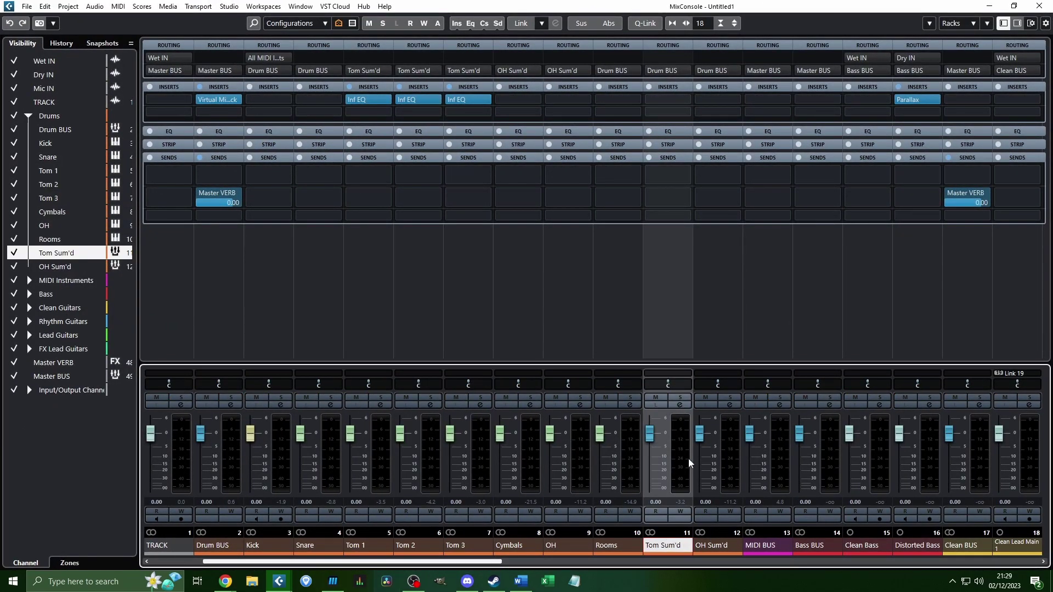
click(516, 545)
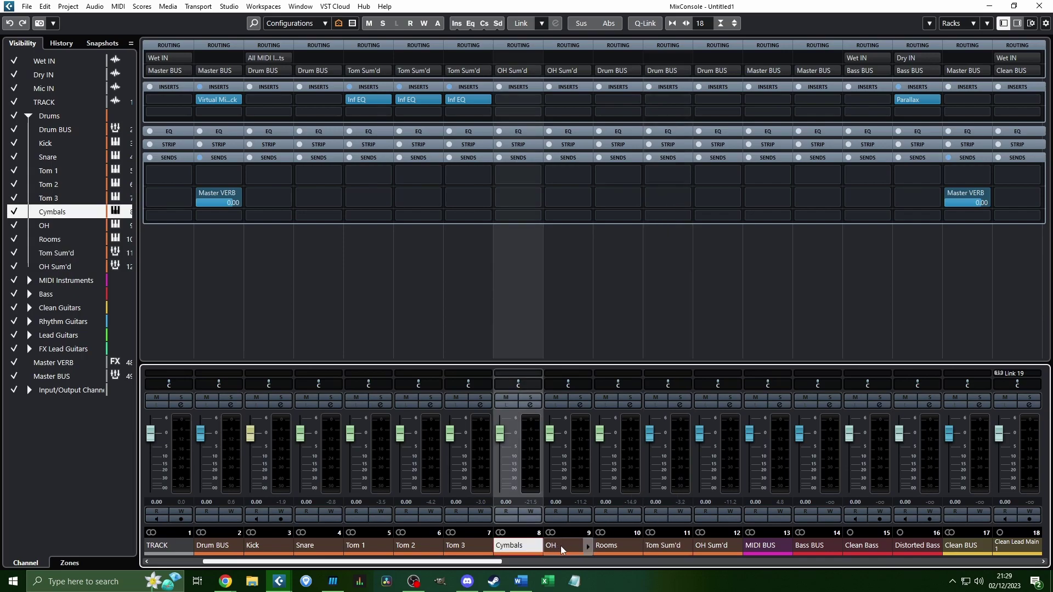
shift+click(565, 545)
click(708, 545)
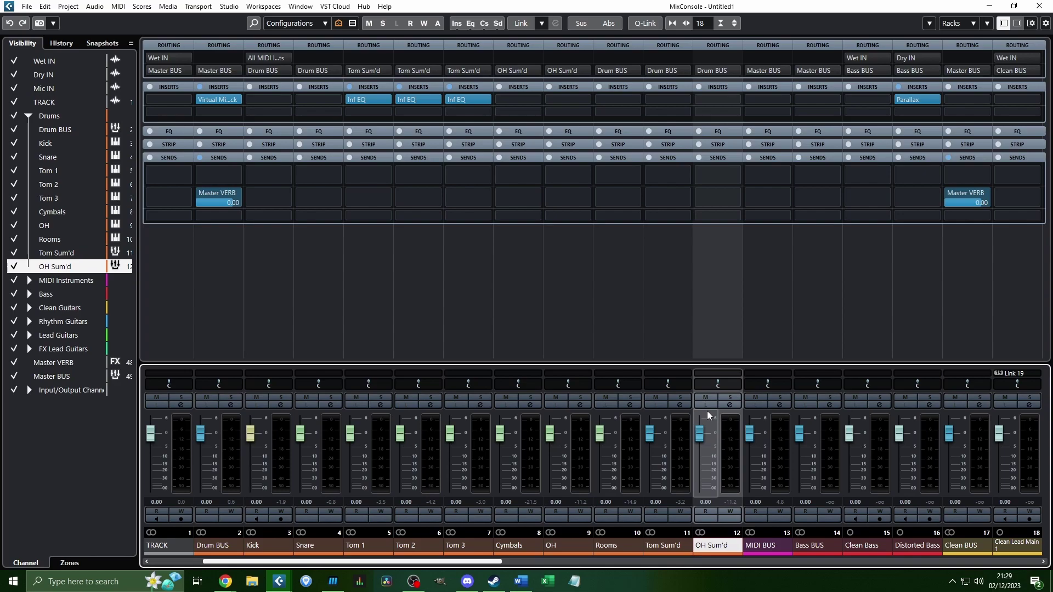
Select the Tom 1 to Tom 3 channels, view their available output routings, and select the Tom Sum'd channel
click(362, 290)
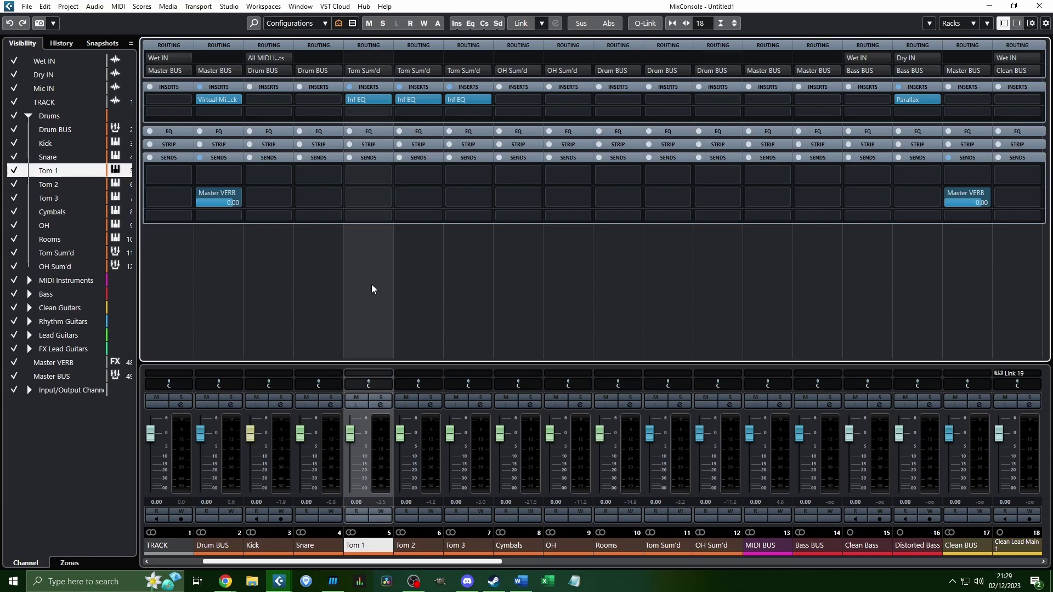
shift+click(468, 322)
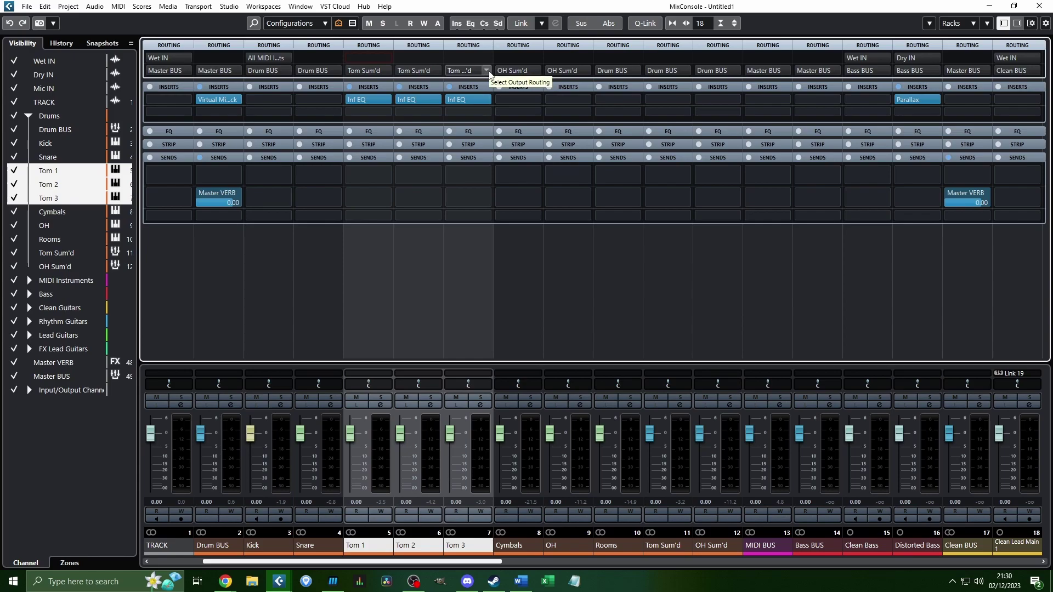
click(487, 71)
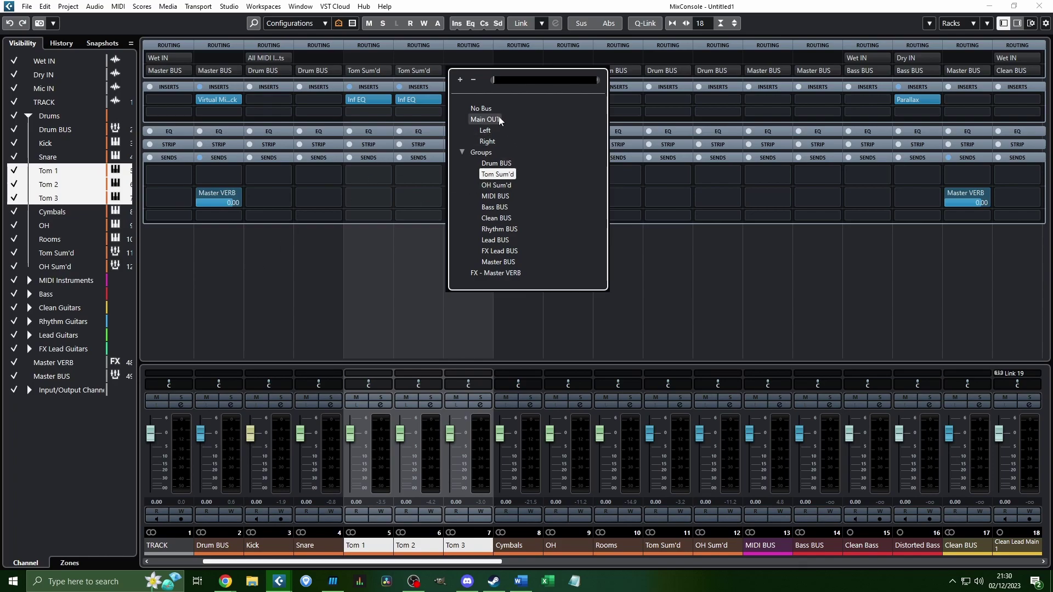
click(730, 297)
click(685, 305)
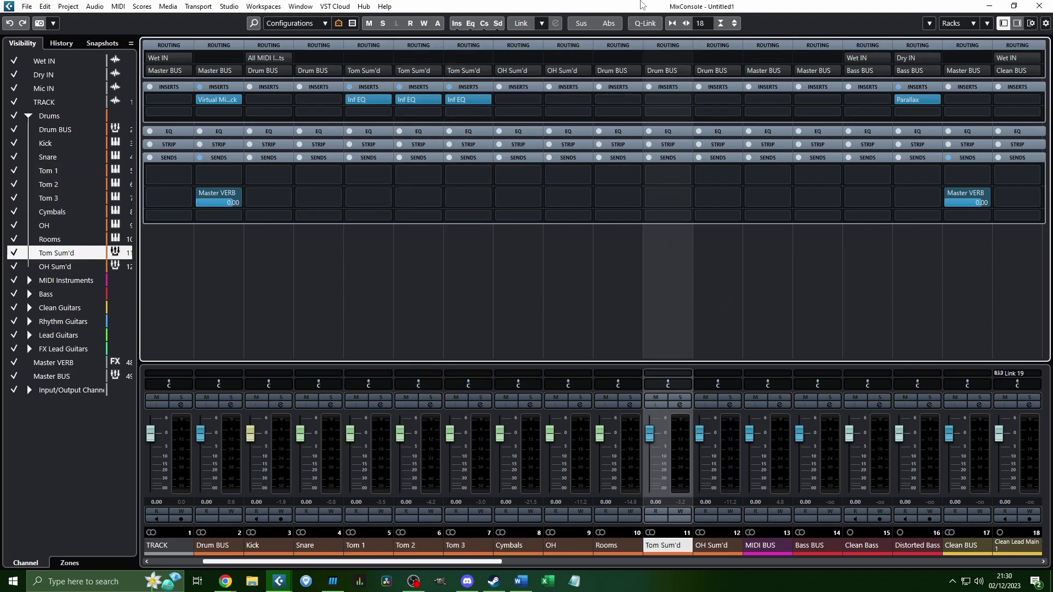
Add a mono group track below OH Sum'd, with its audio output set to MIDI BUS and created outside a folder
key(F3)
click(303, 237)
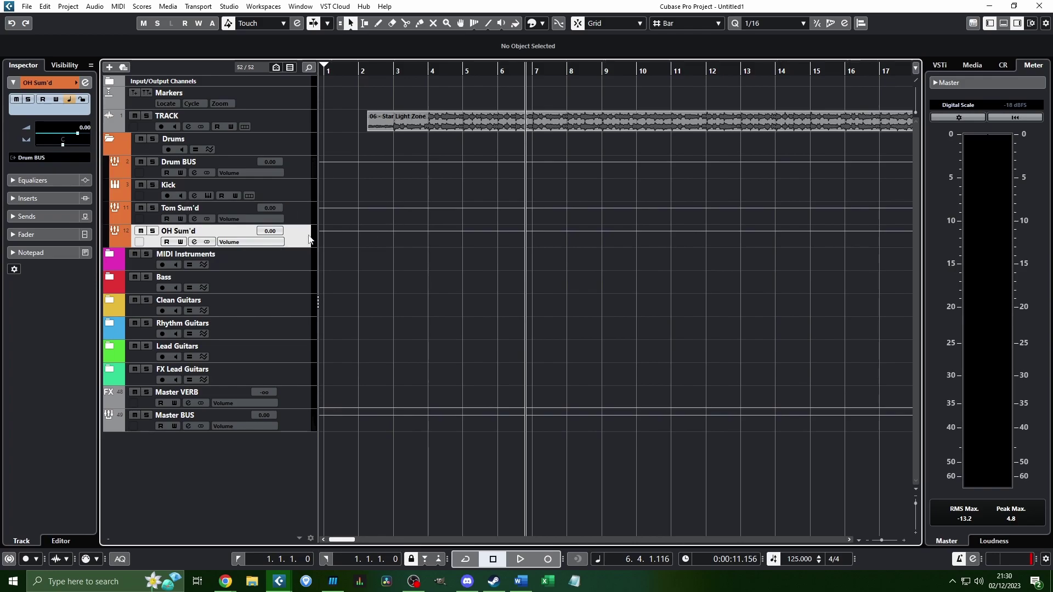
click(108, 68)
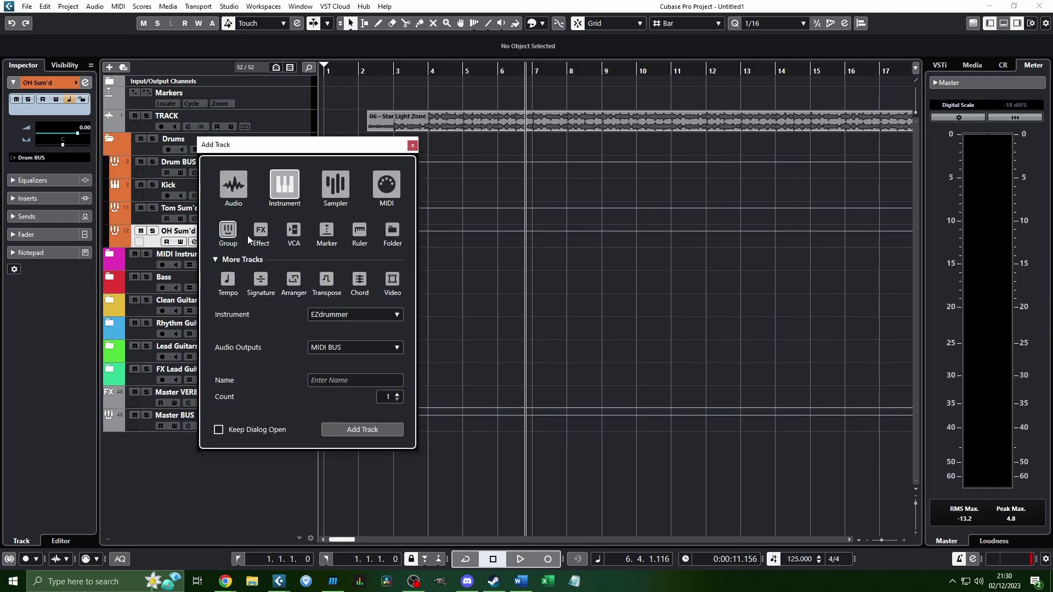
click(228, 231)
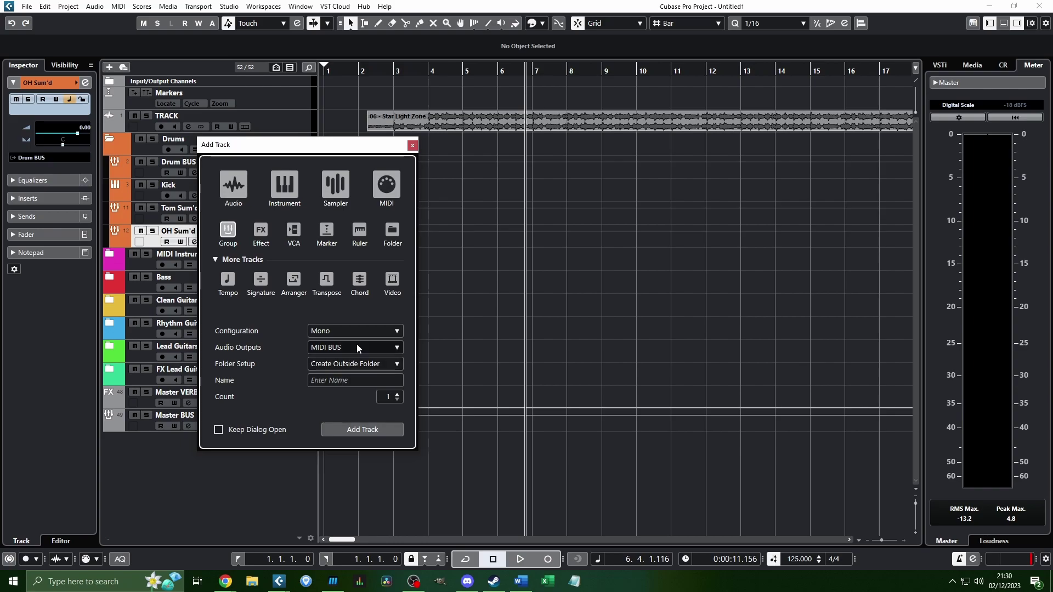
click(322, 335)
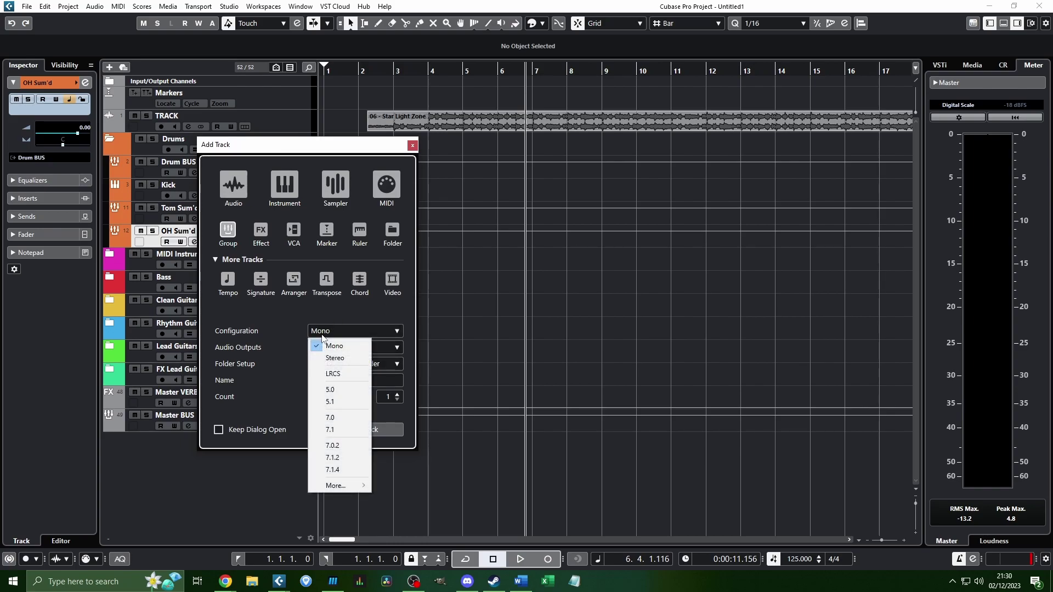
click(241, 334)
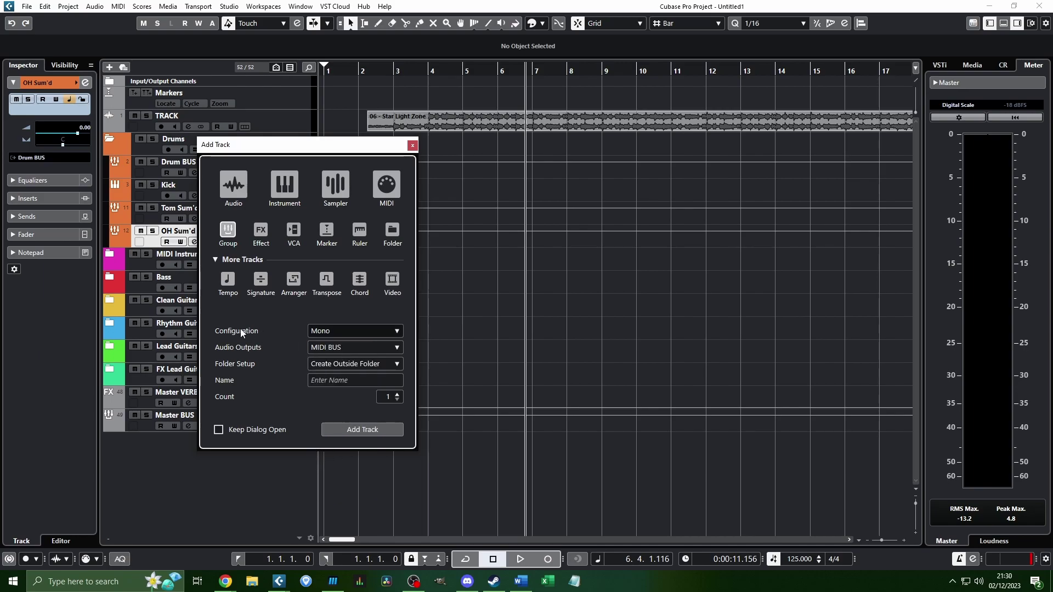
click(370, 432)
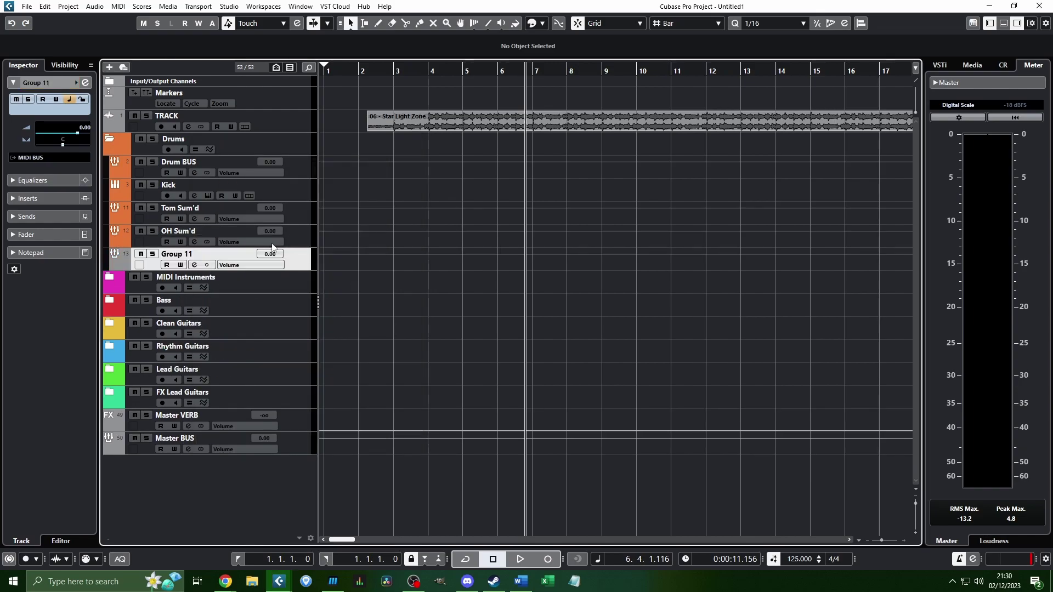
Select the three tom channels in the MixConsole, look for the new group among their output destinations, and select the group channel
key(F3)
double_click(456, 52)
click(373, 313)
shift+click(463, 291)
click(363, 70)
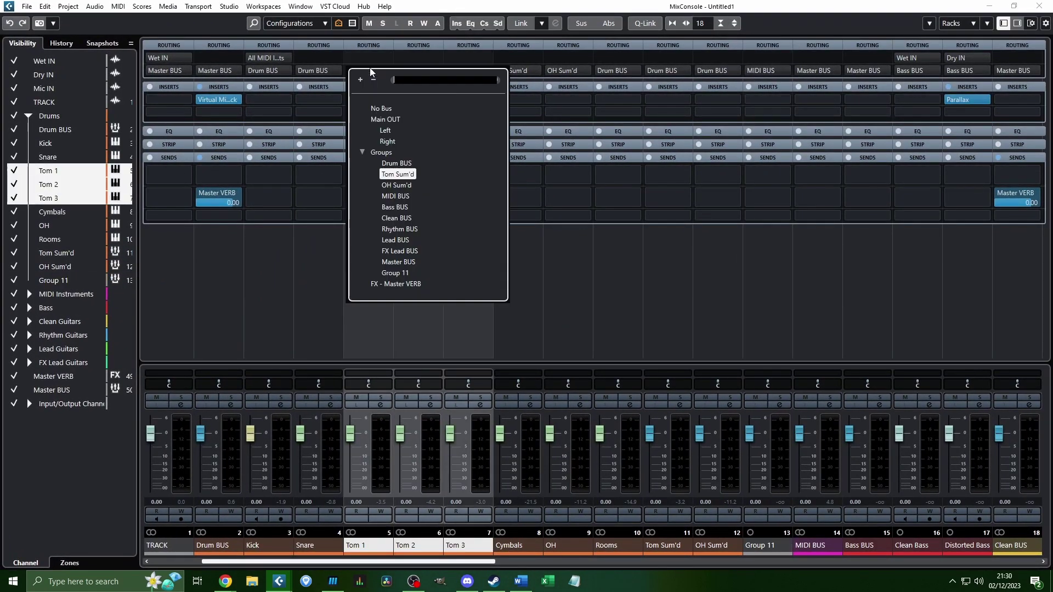
click(756, 316)
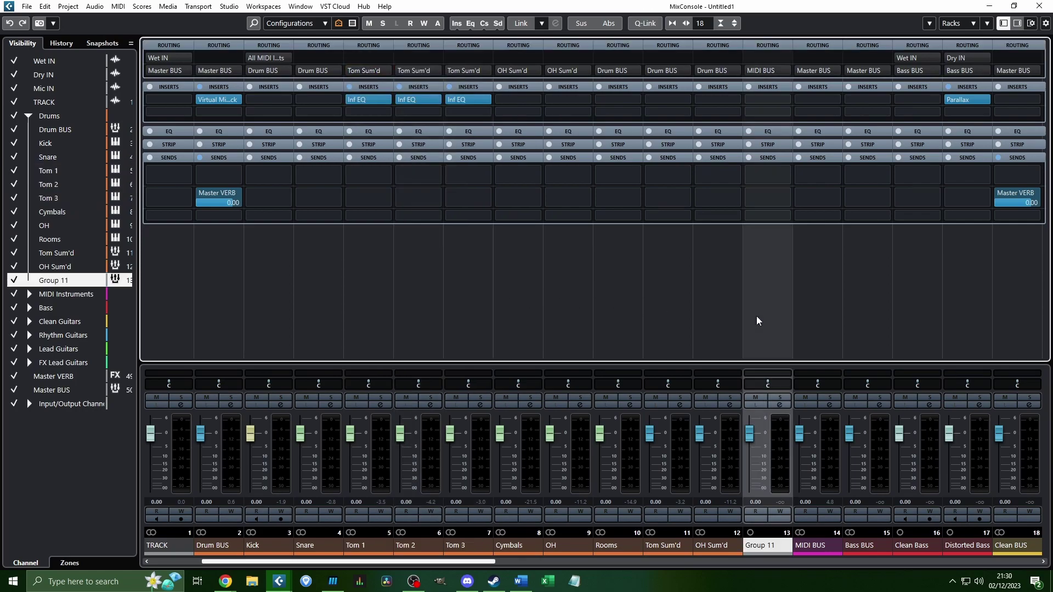
Delete the newly added group track from the project
right_click(757, 333)
click(749, 267)
key(F3)
key(Delete)
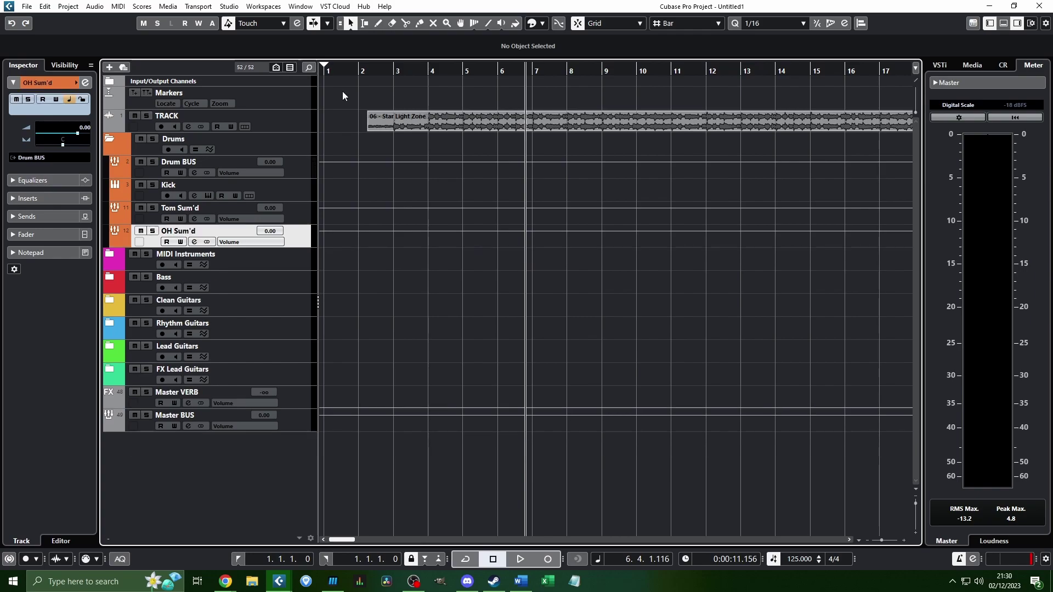
Examine the routing of the individual tom, Cymbals and OH channels in the MixConsole
key(F3)
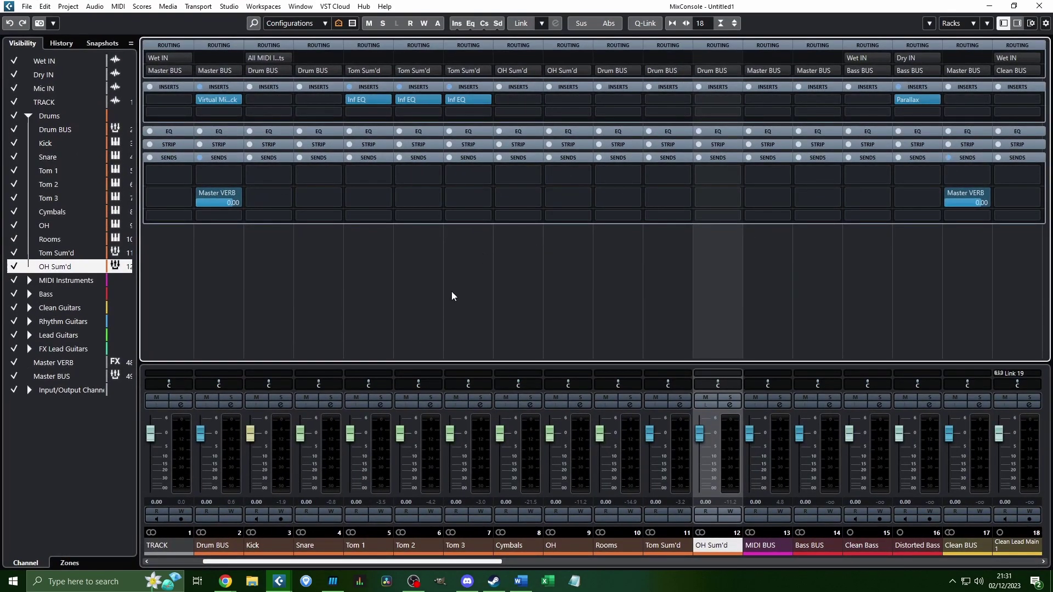
click(358, 326)
click(423, 301)
click(461, 298)
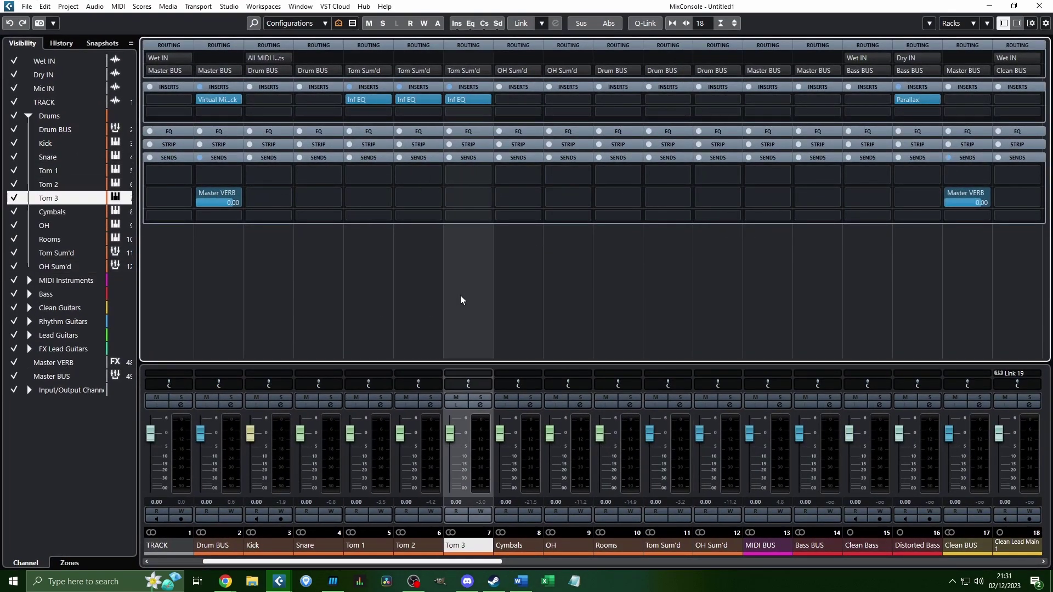
click(536, 313)
click(591, 314)
click(533, 313)
click(549, 314)
Examine the bass channels and the clean guitar channels from Clean Lead Main 1 to Clean L with their bus routing
scroll(652, 549, right, 4)
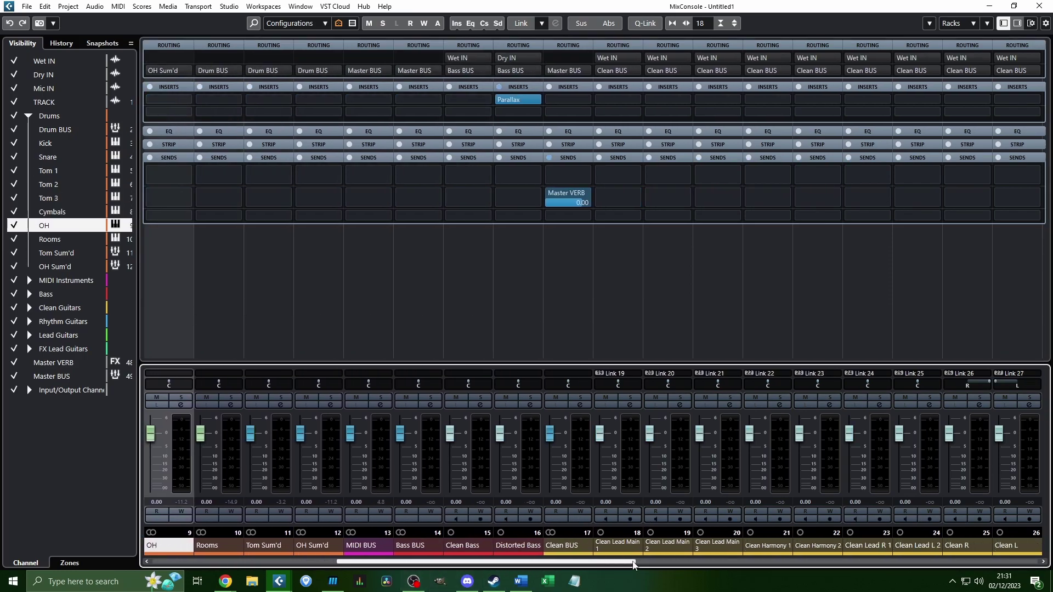
click(265, 301)
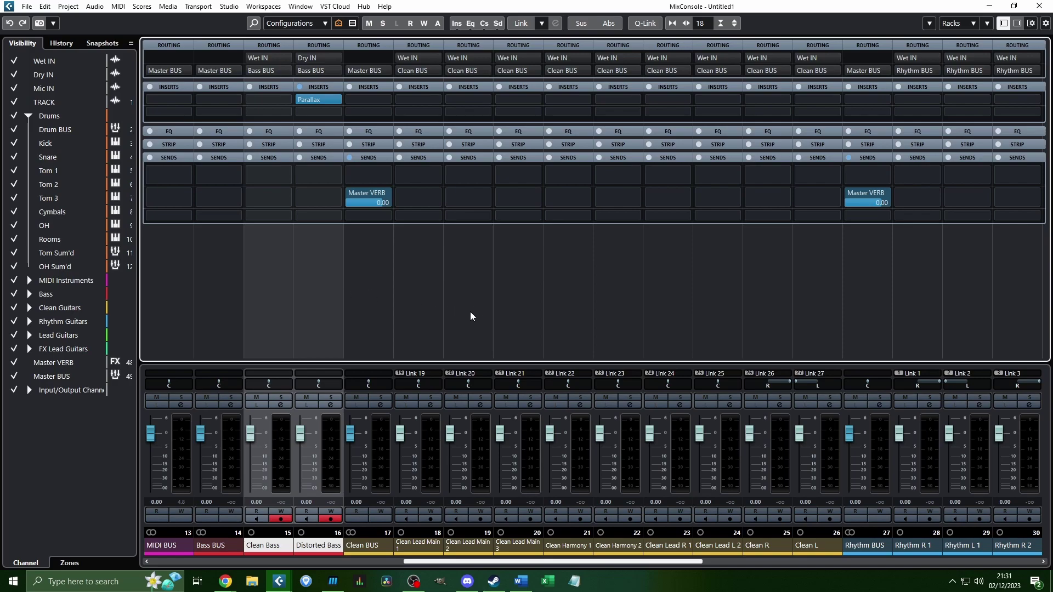
scroll(536, 561, right, 2)
click(355, 339)
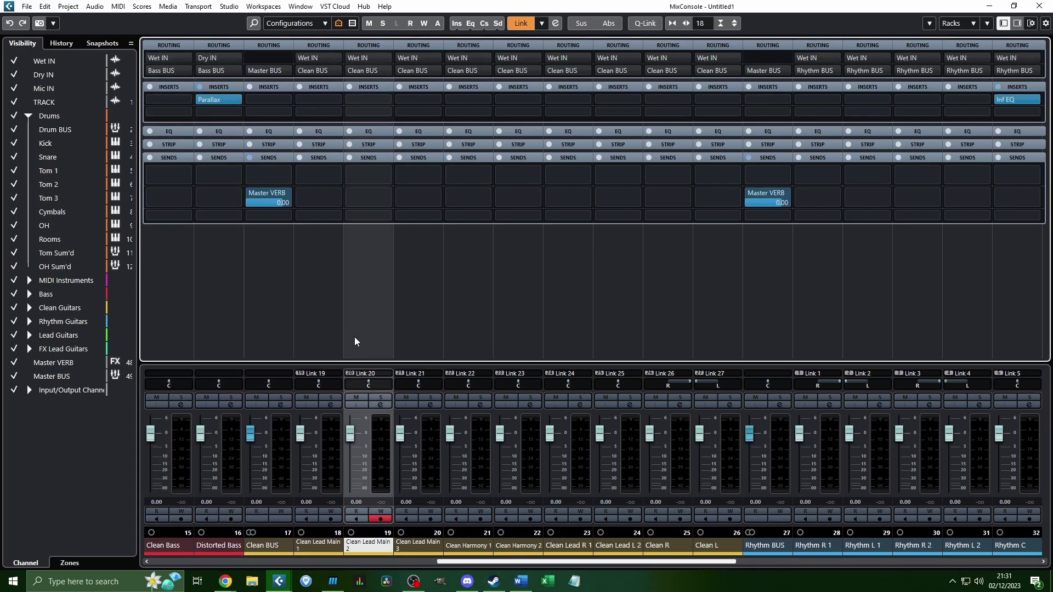
click(333, 325)
shift+click(687, 308)
shift+click(717, 308)
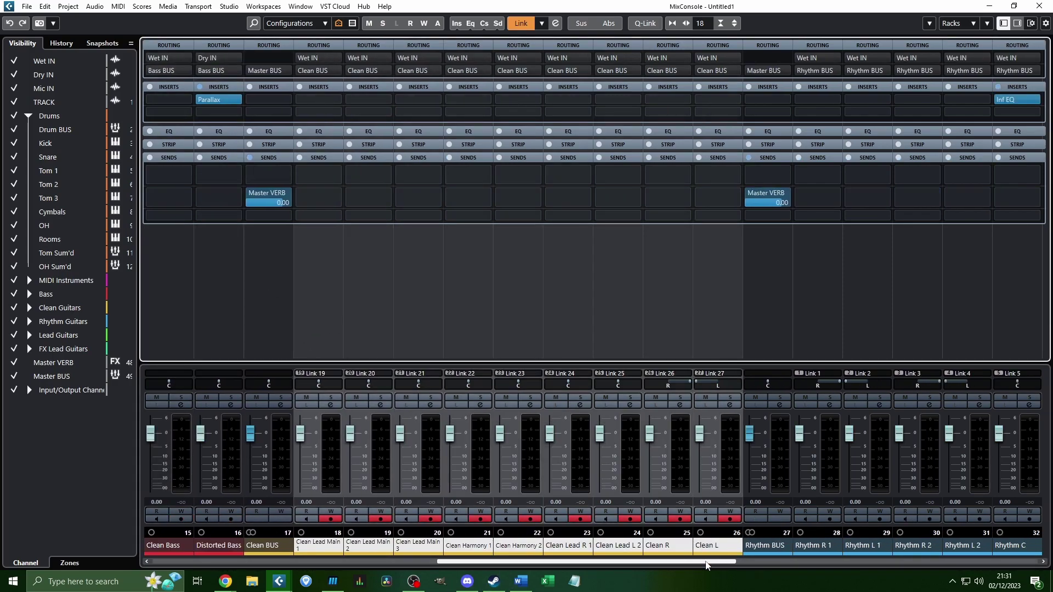
Examine the rhythm guitar channels from Rhythm R 1 to Rhythm C and the lead guitars from Lead Main 1 to Lead L
drag(706, 563, 842, 558)
click(373, 324)
shift+click(563, 335)
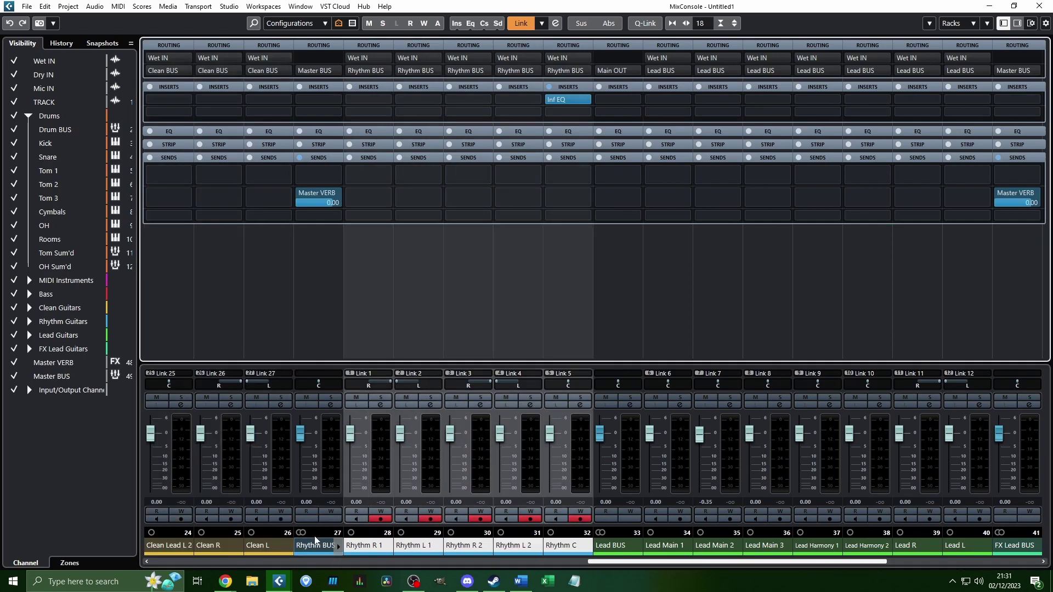
click(686, 299)
shift+click(945, 291)
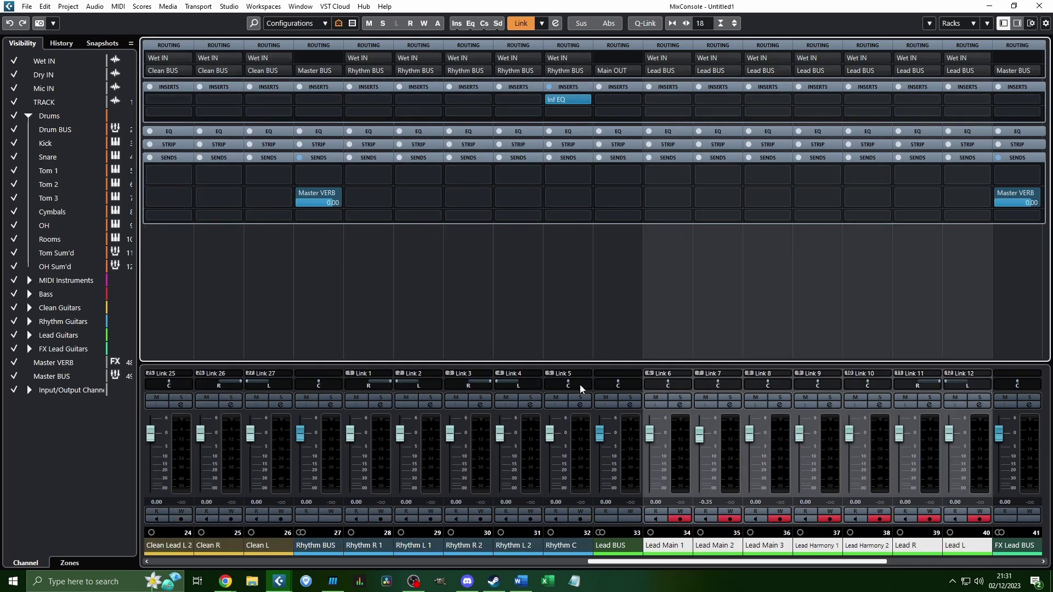
Select the FX lead channels from FX Post Rock 1 to Additional FX 2 to review their routing to FX Lead BUS
scroll(664, 549, right, 5)
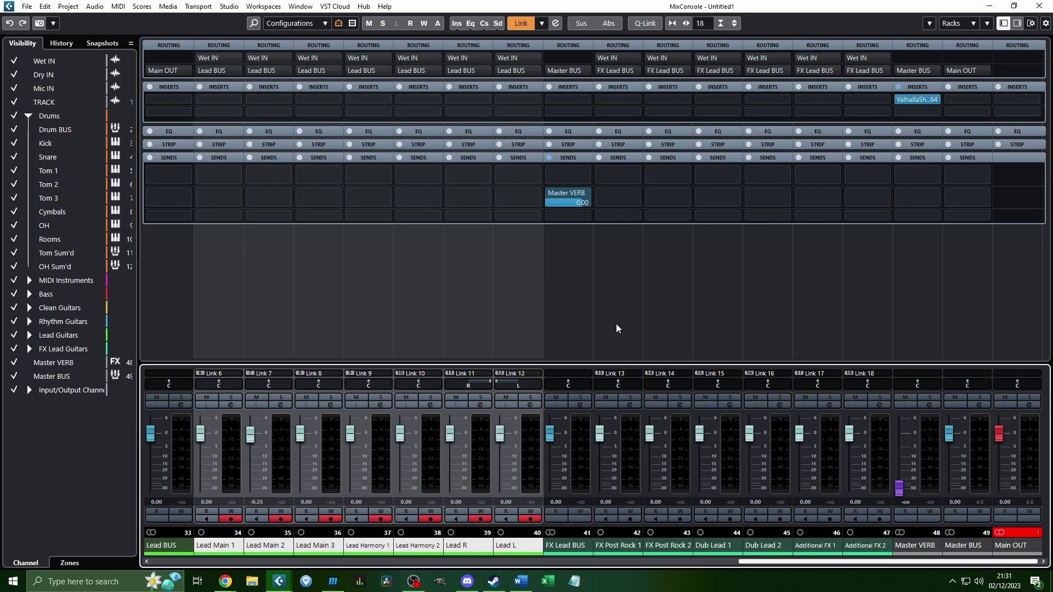
click(615, 330)
shift+click(844, 328)
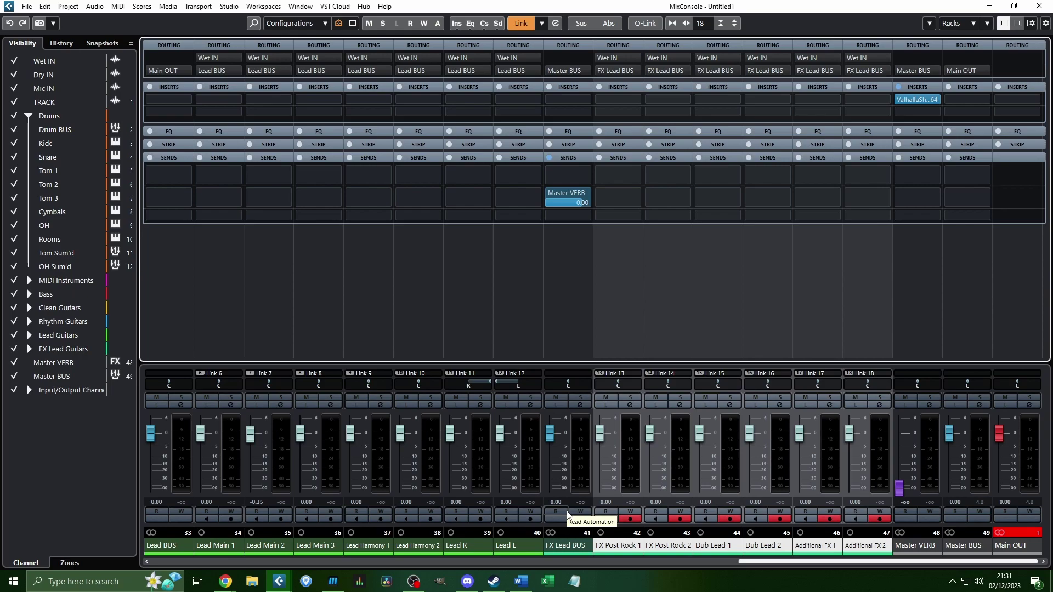
Reset the Cymbals channel's fader level to 0.00 in the MixConsole
scroll(636, 469, left, 10)
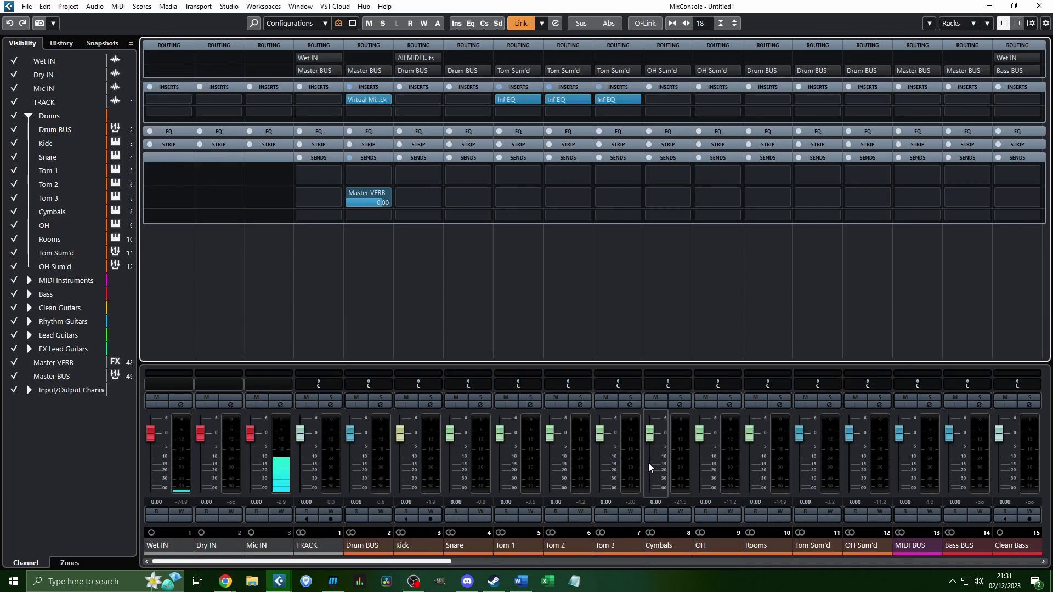
double_click(655, 502)
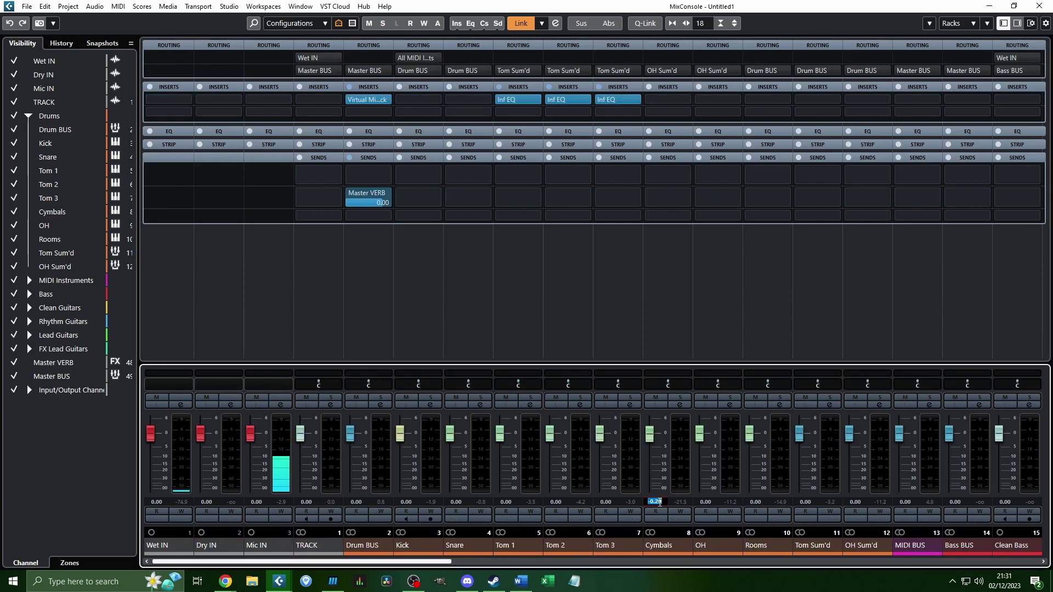
Set the Lead Main 2 channel's fader level to 0
scroll(679, 481, right, 3)
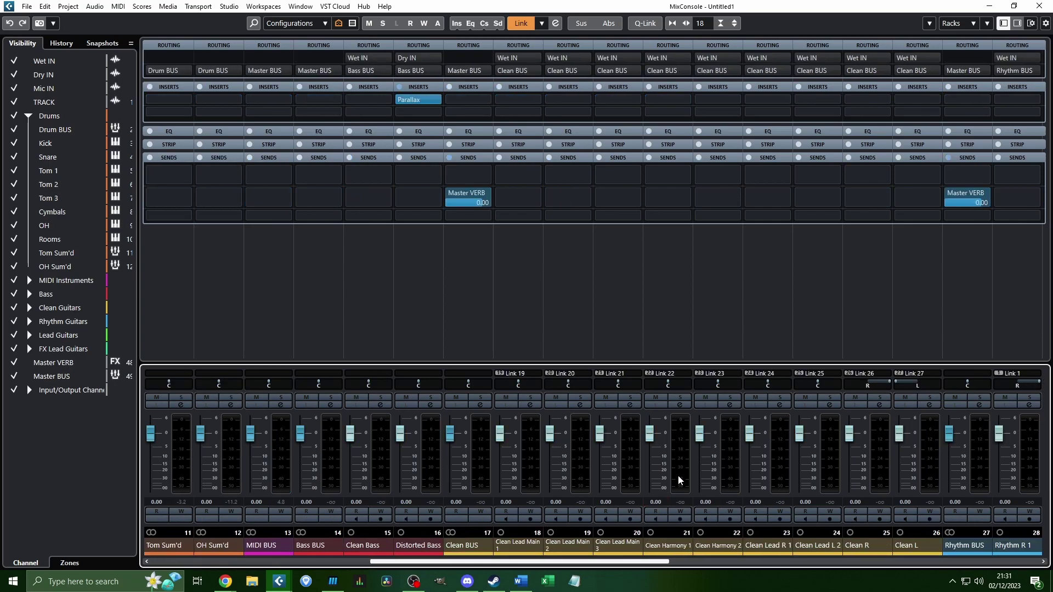
scroll(679, 481, right, 2)
scroll(679, 480, left, 3)
scroll(679, 481, right, 3)
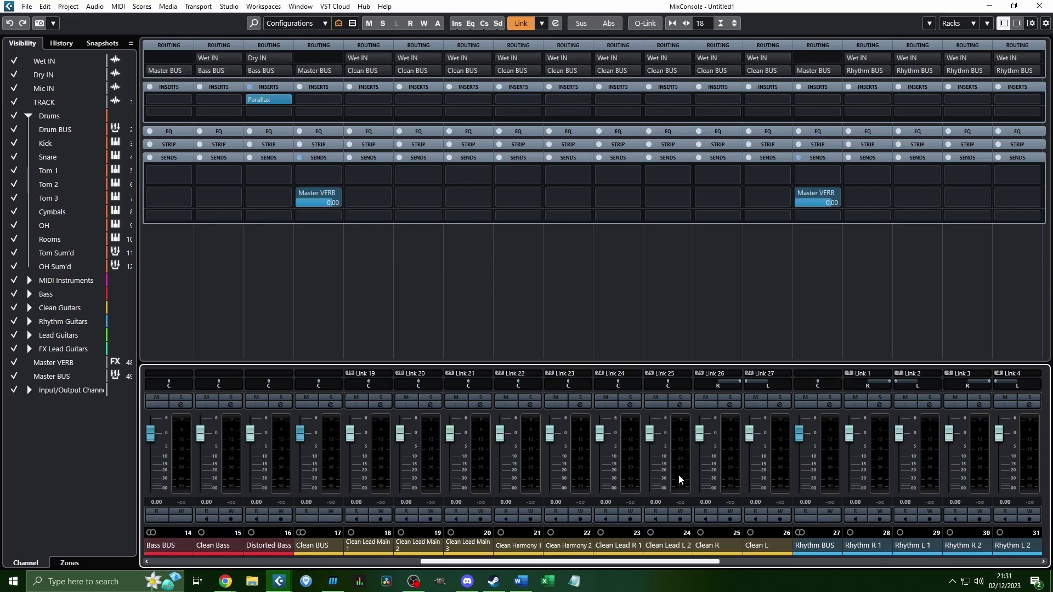
scroll(680, 480, right, 5)
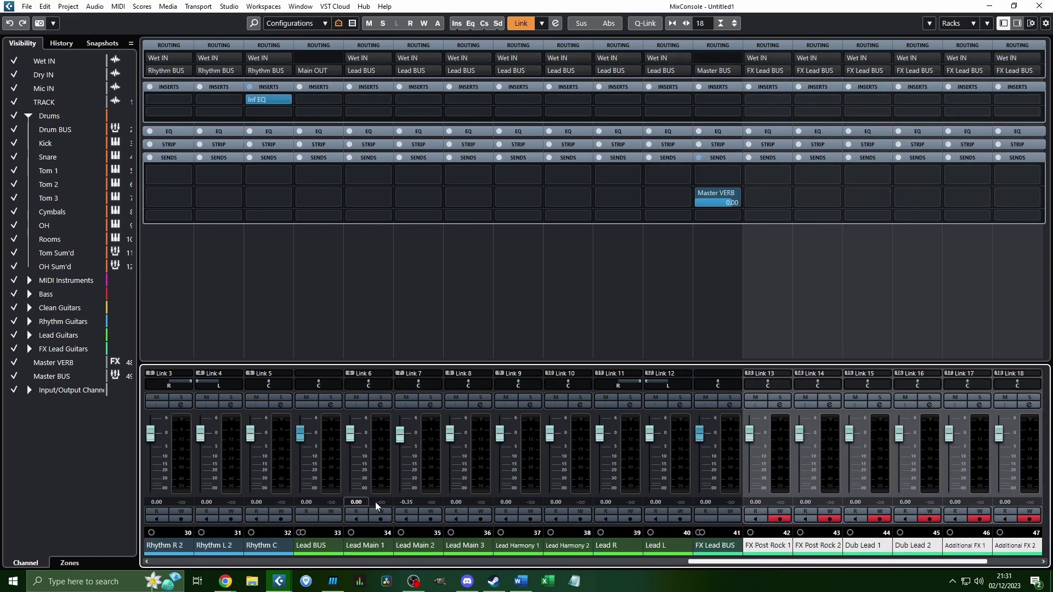
scroll(412, 460, up, 2)
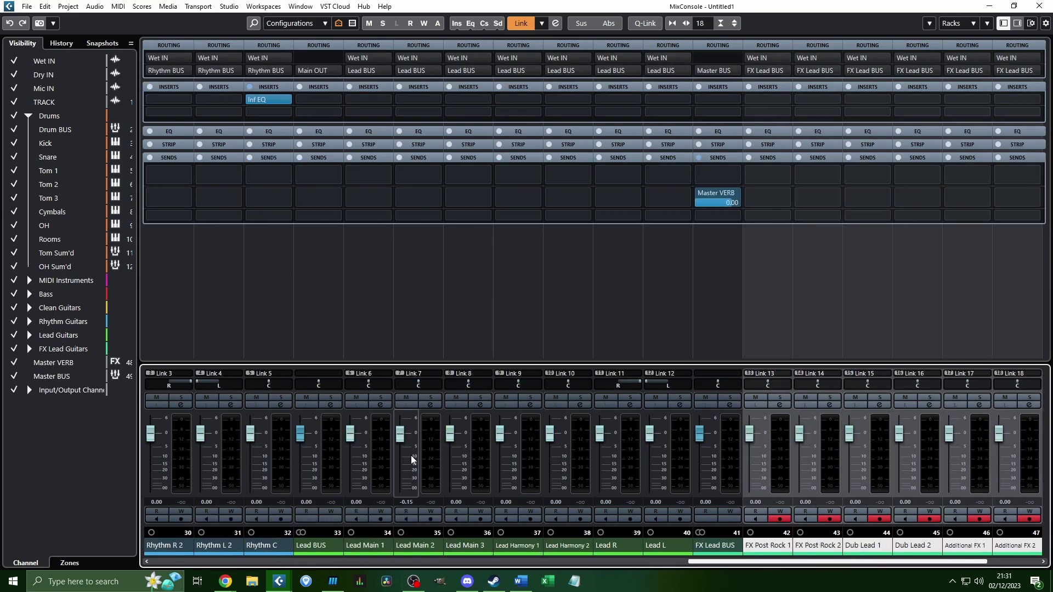
double_click(406, 502)
text(0)
key(Return)
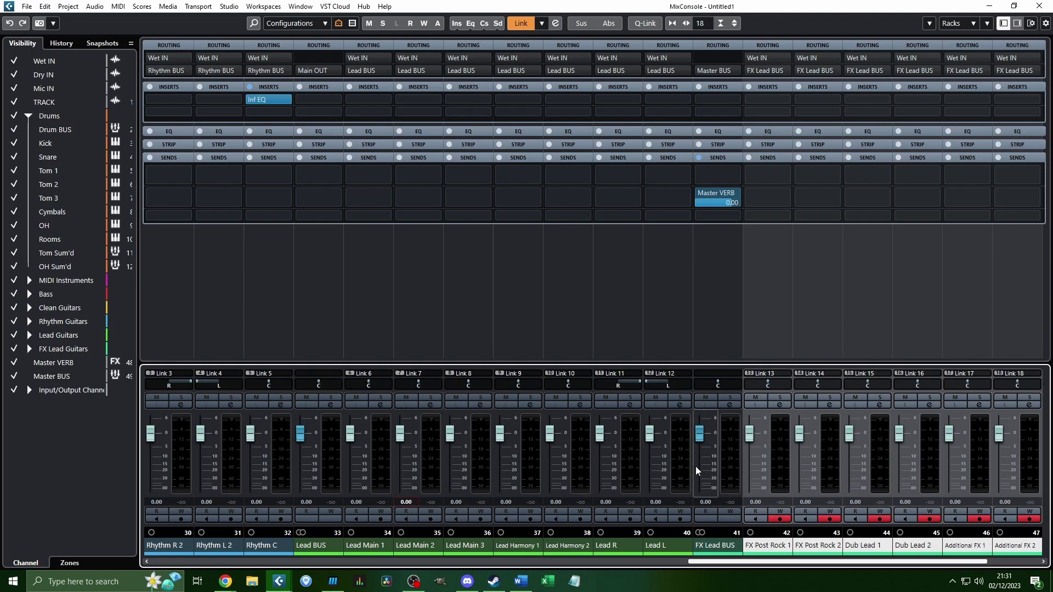
Select the Drum BUS channel and examine the drum channels routed into it
drag(734, 563, 331, 567)
click(377, 313)
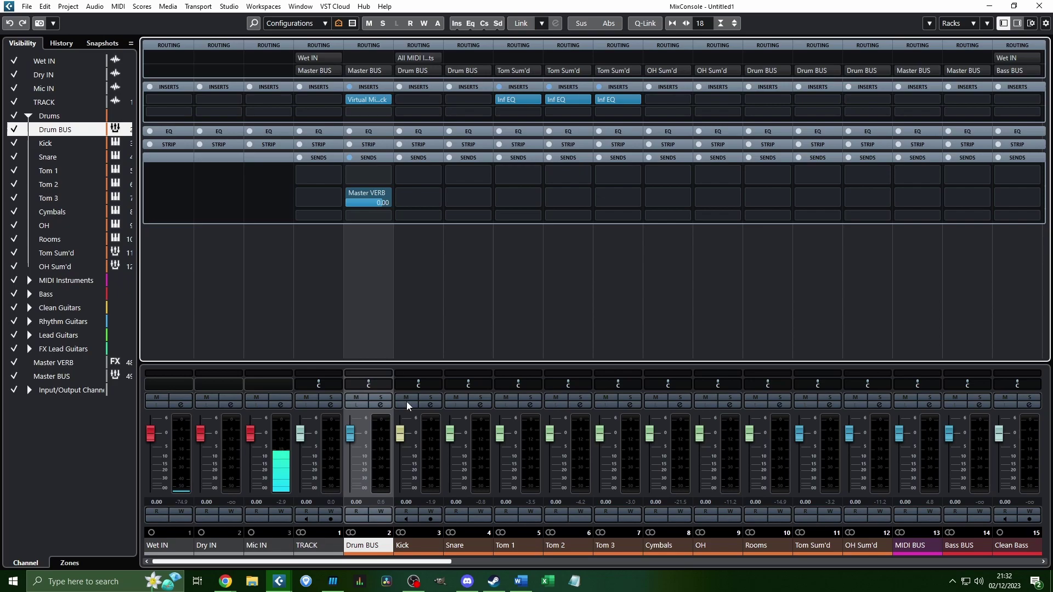
drag(447, 567, 517, 568)
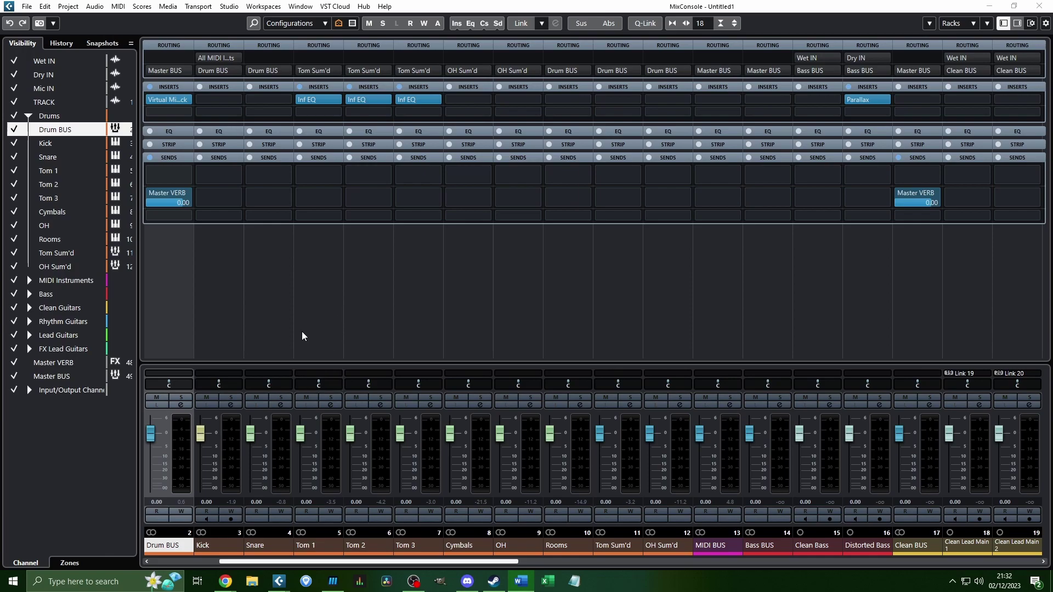
click(61, 563)
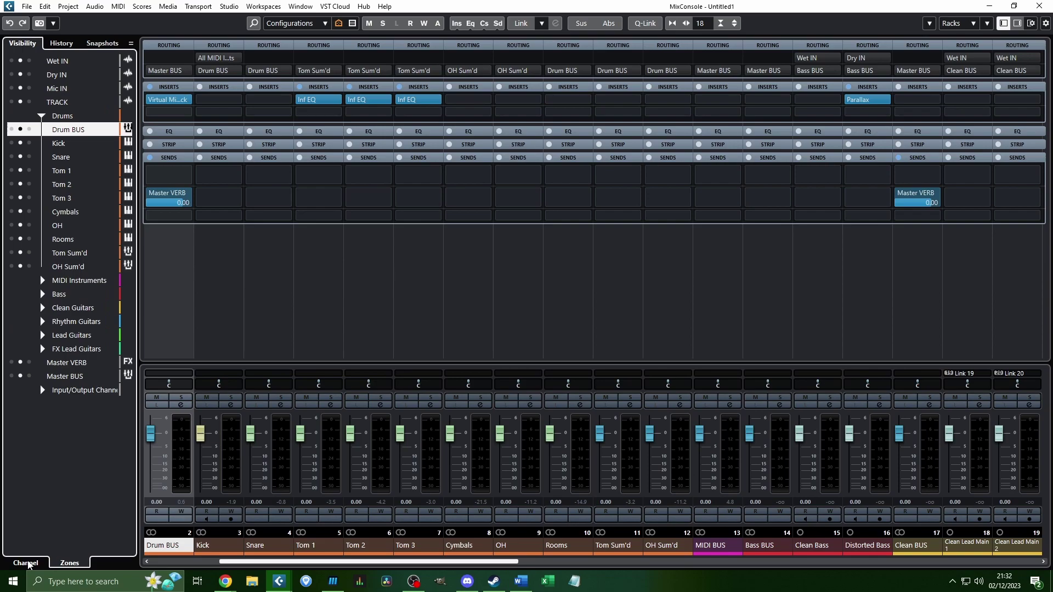
click(26, 564)
click(69, 563)
click(28, 560)
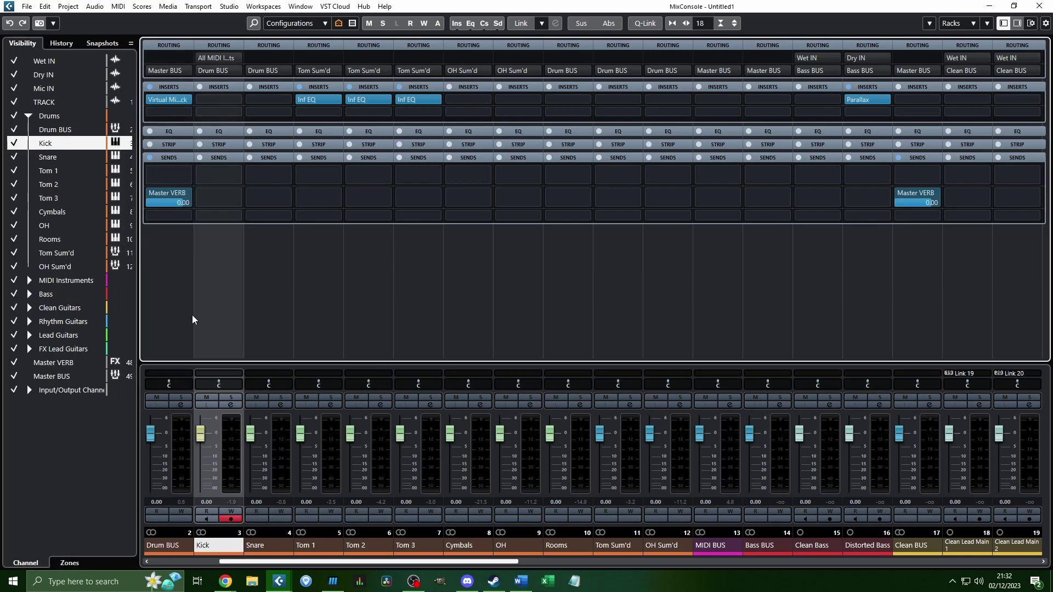
Examine the mixer channels from the inputs and Drum BUS across to Main OUT and back
drag(518, 562, 461, 564)
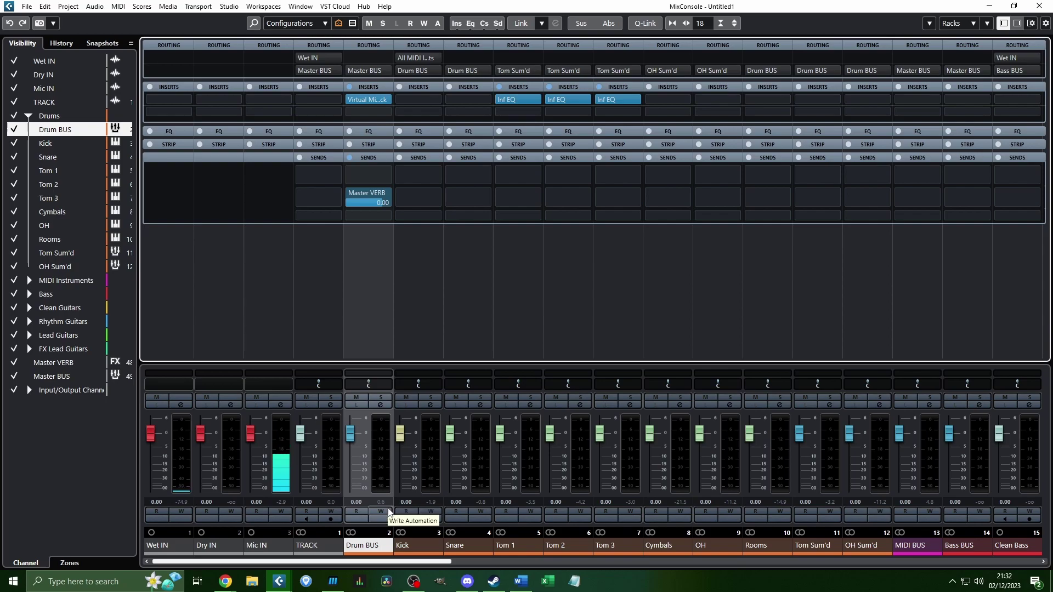
drag(442, 563, 1026, 539)
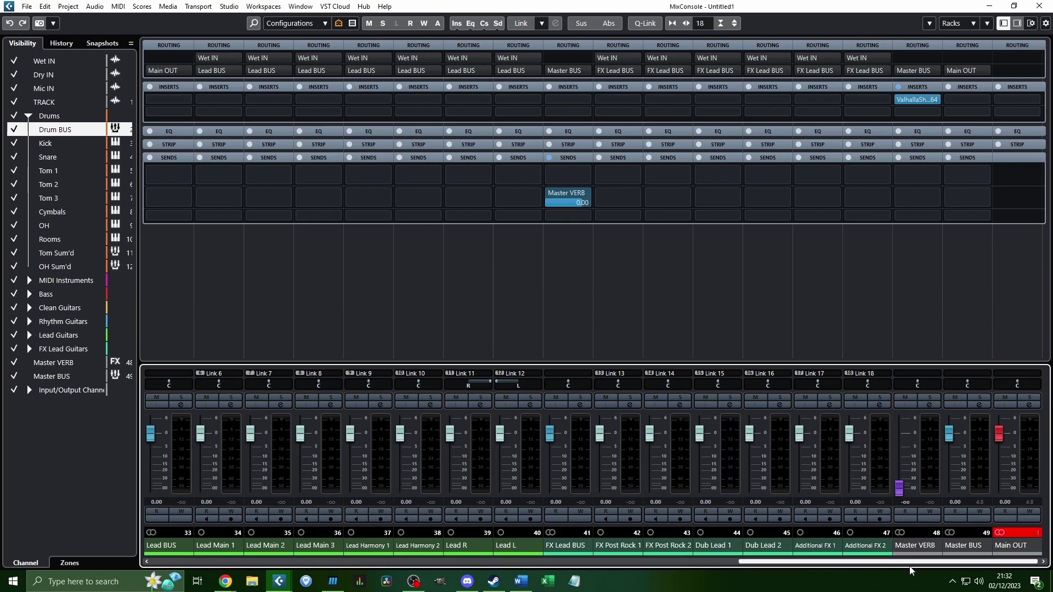
drag(913, 567, 338, 563)
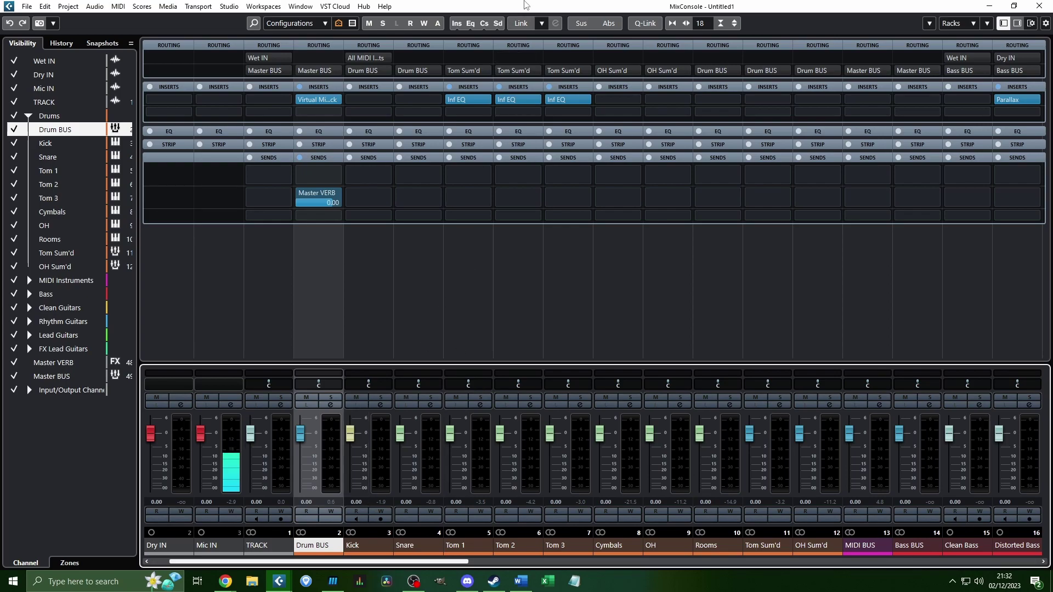
Open the Kick track's Kontakt instrument from the project window and look at its library browser
drag(520, 4, 521, 0)
click(208, 196)
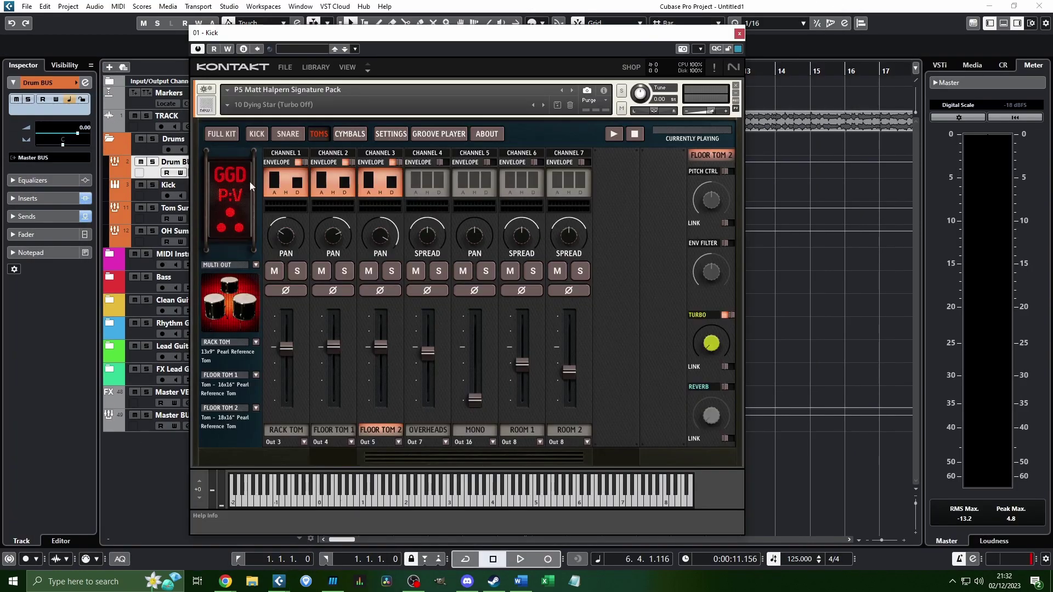
click(218, 70)
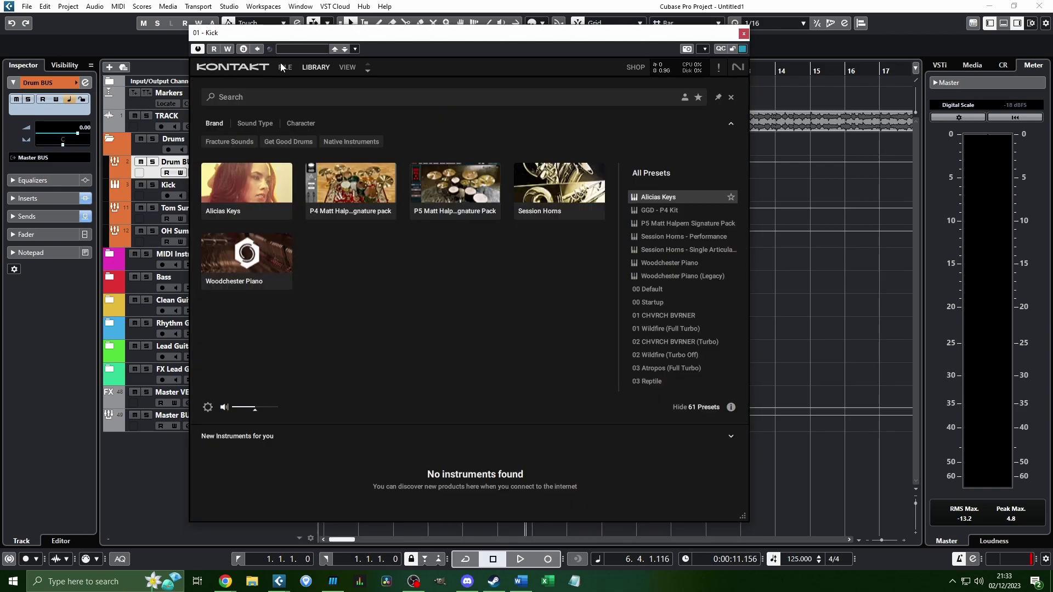
click(241, 67)
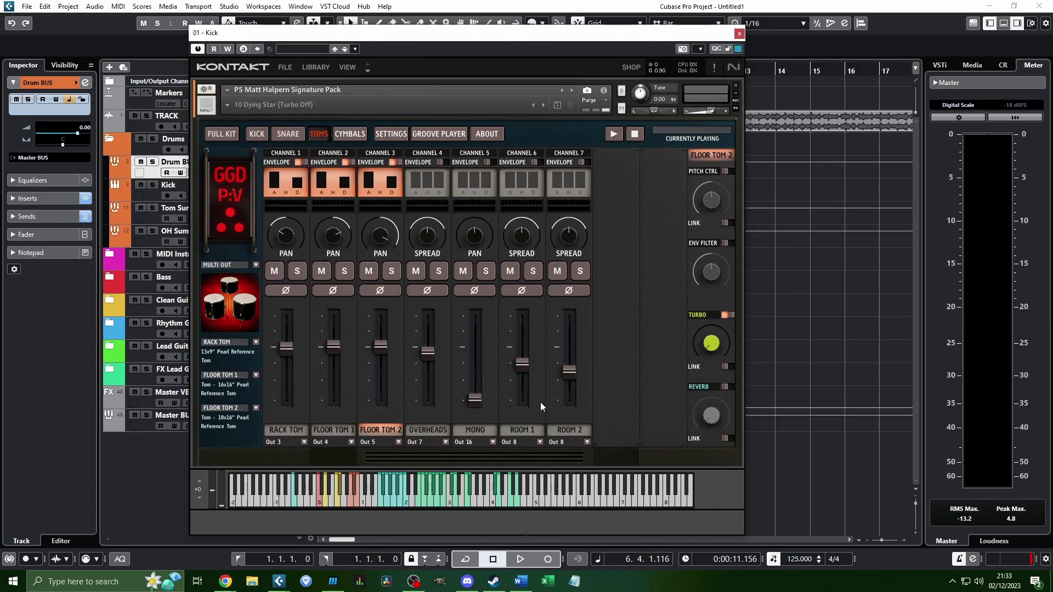
Switch Kontakt to Rack View and show its Outputs section
click(346, 67)
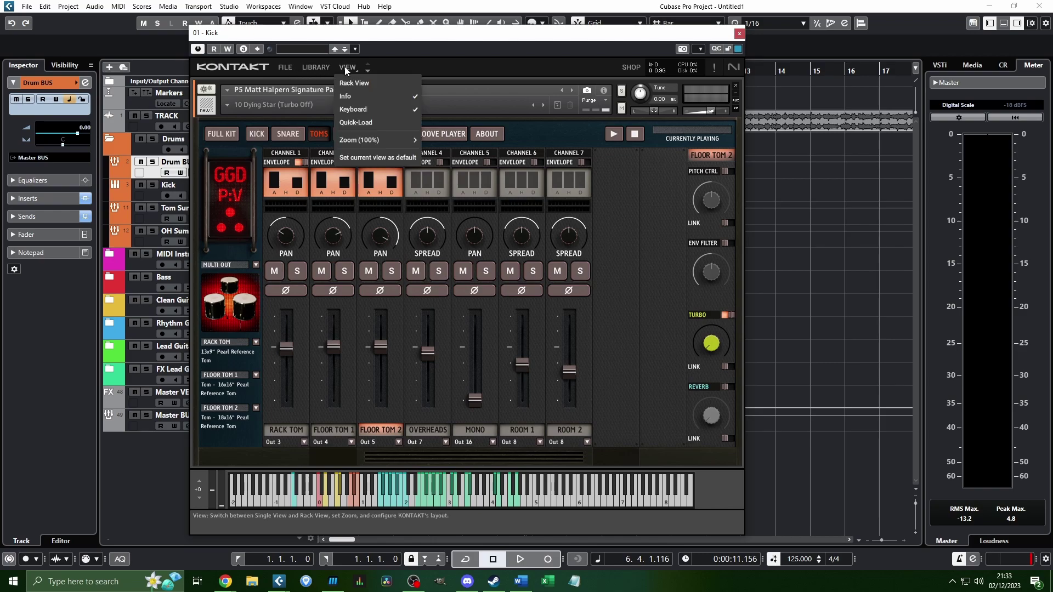
click(323, 70)
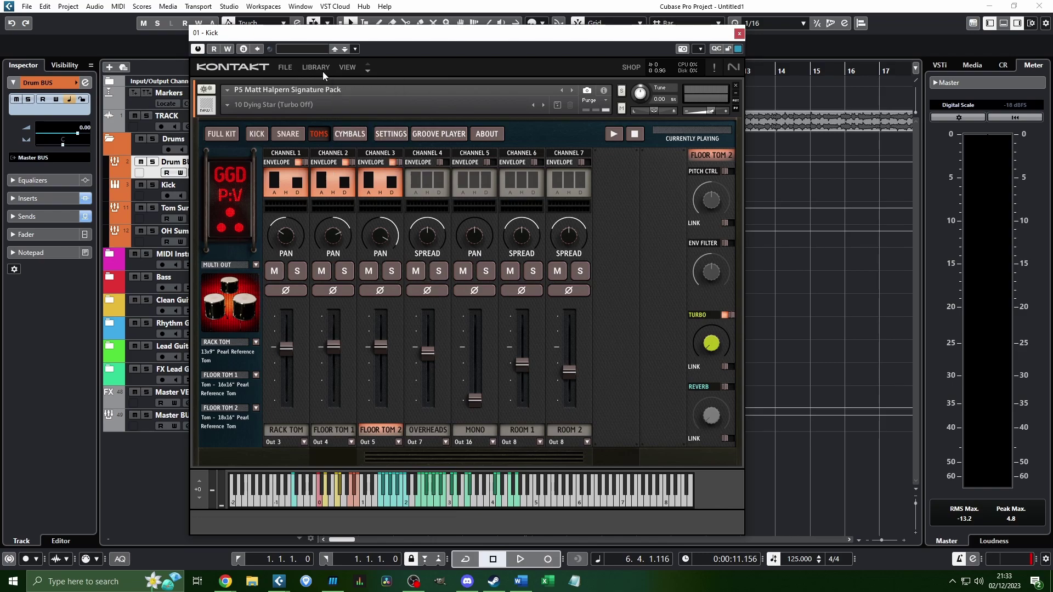
click(323, 68)
click(347, 67)
click(390, 84)
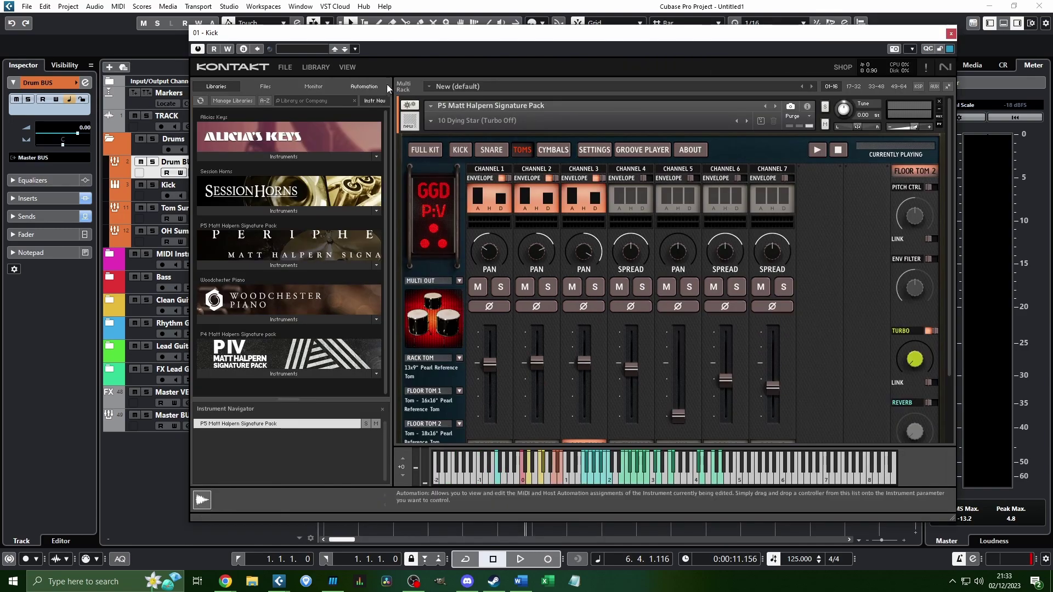
click(347, 67)
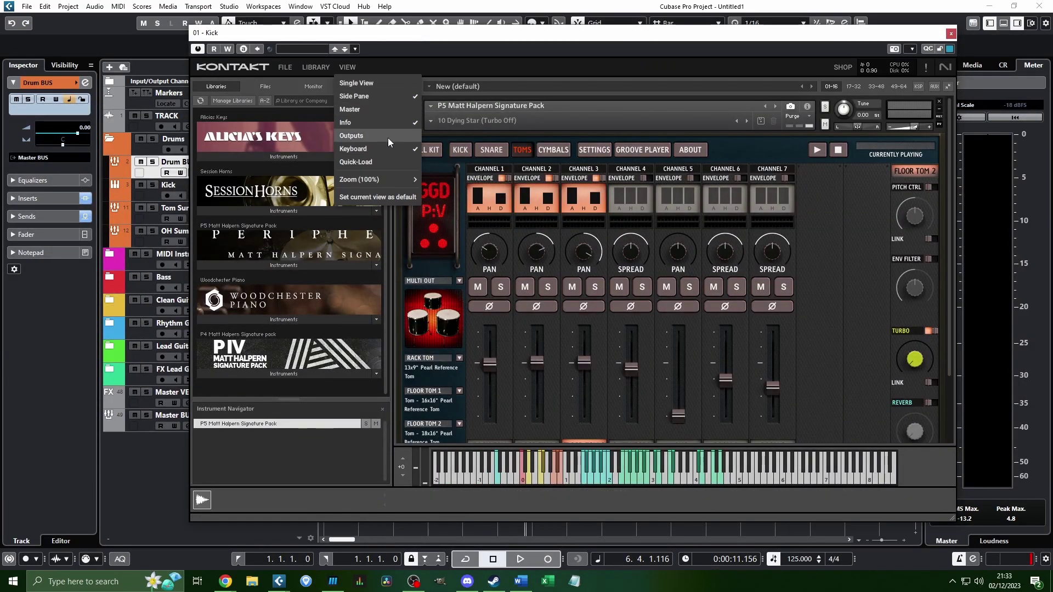
click(387, 137)
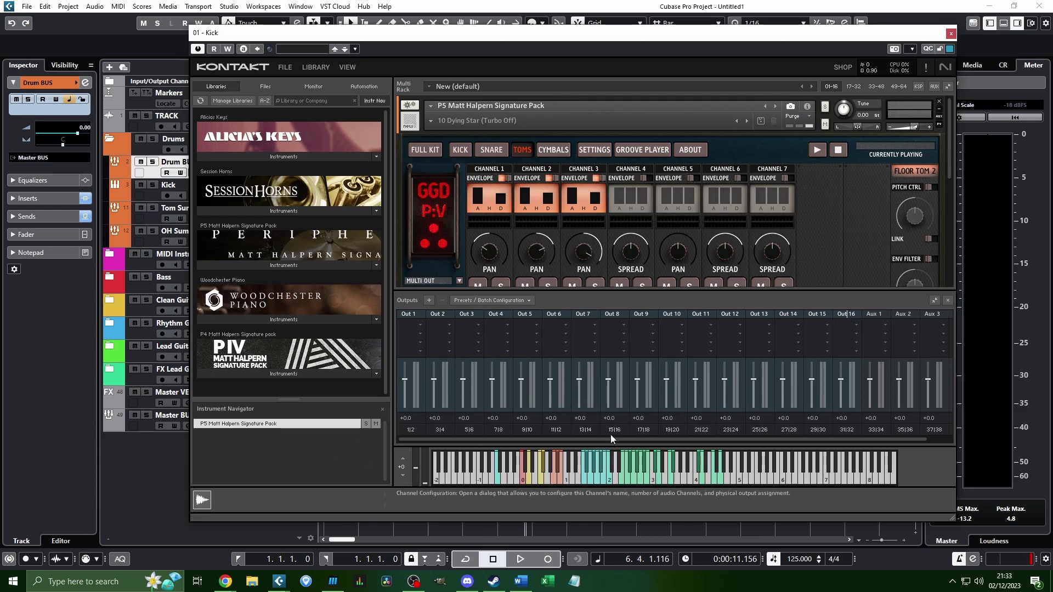
Hide the Outputs section and examine the output assignments of the tom and kick channels in the P5 kit
click(347, 67)
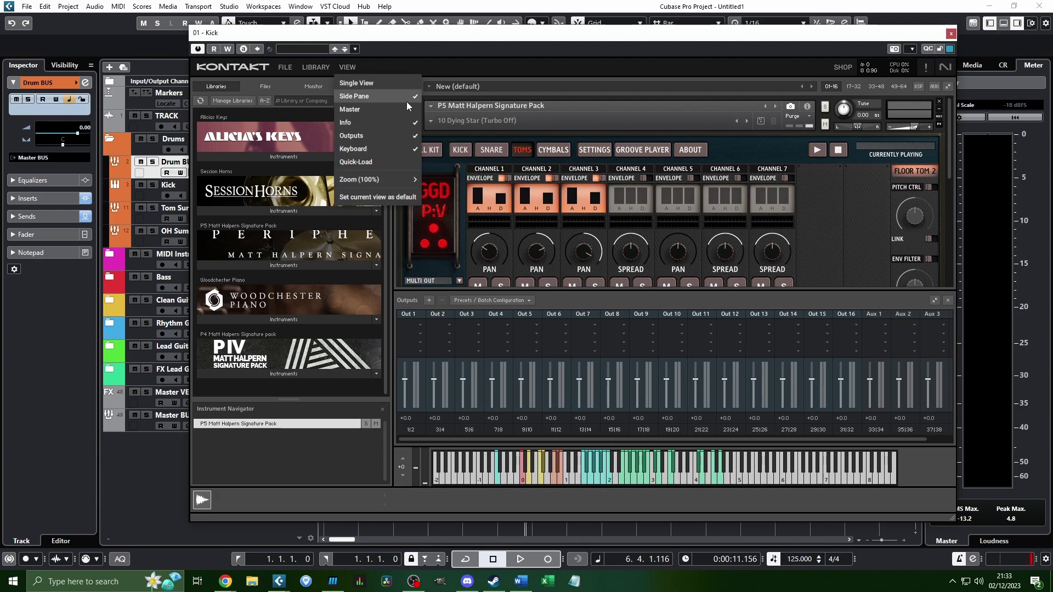
click(390, 137)
scroll(492, 384, down, 3)
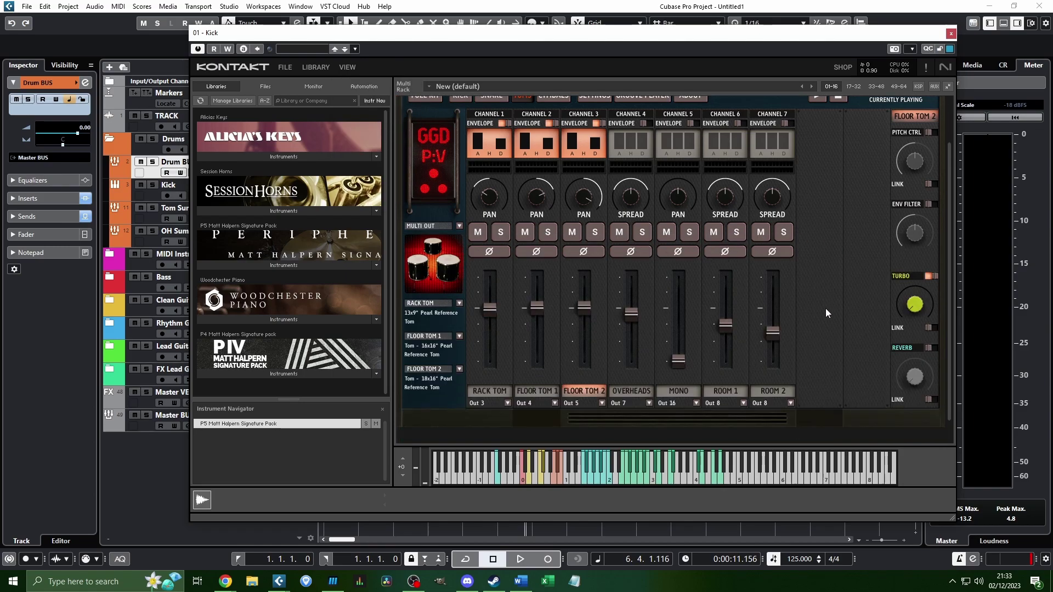
scroll(485, 124, up, 3)
click(460, 136)
scroll(494, 219, down, 3)
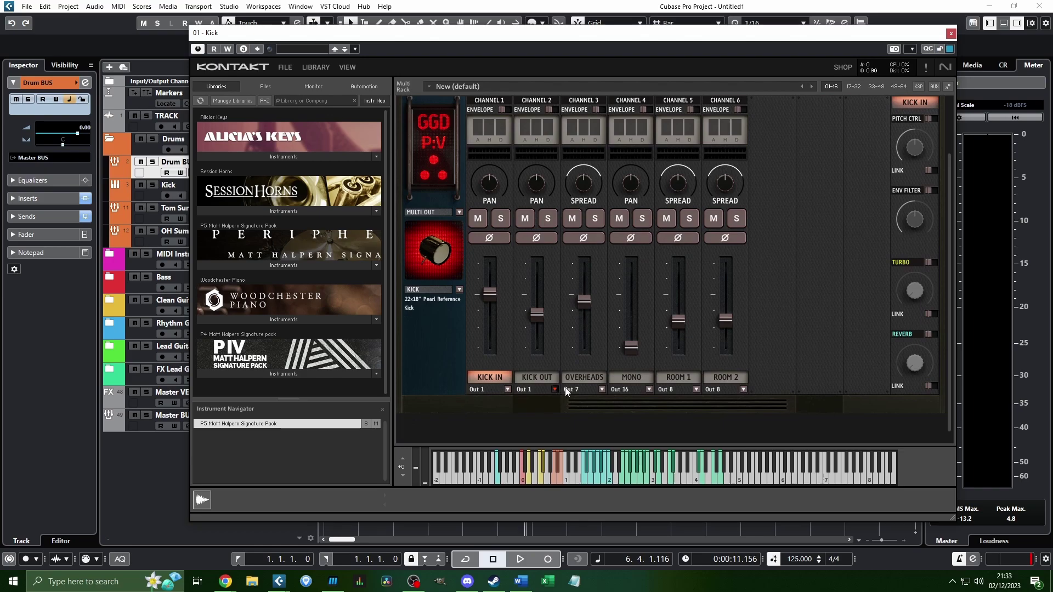
scroll(668, 268, up, 3)
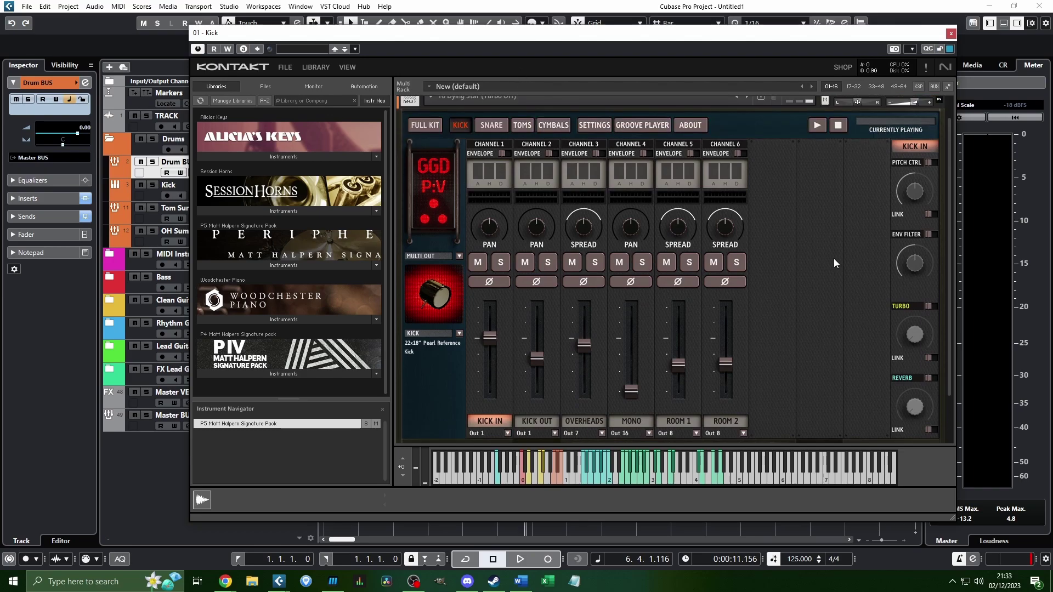
Show Kontakt's Outputs section again and inspect its preset and batch configuration options
click(354, 67)
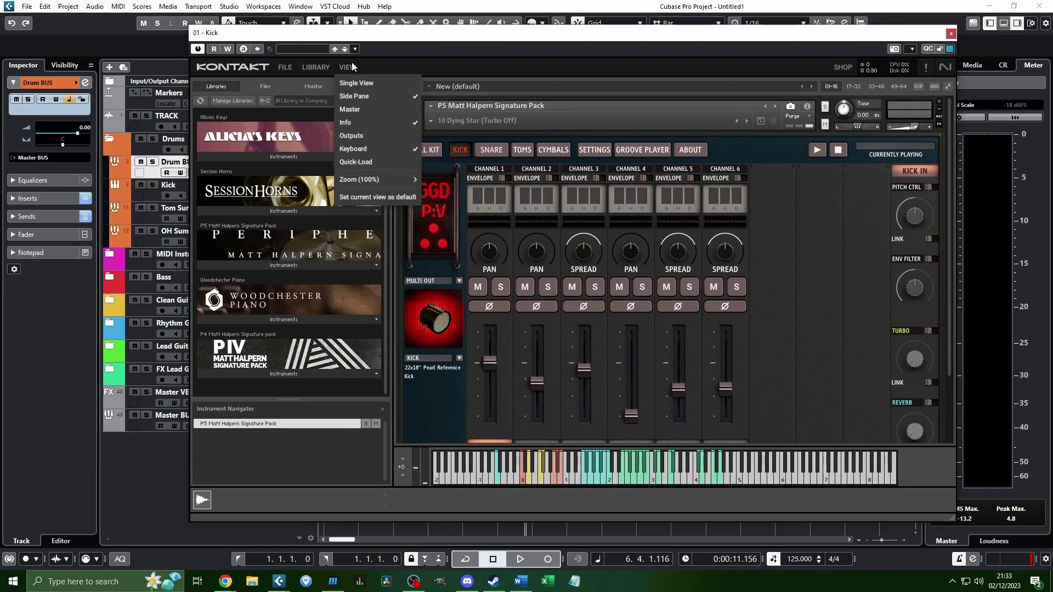
click(372, 129)
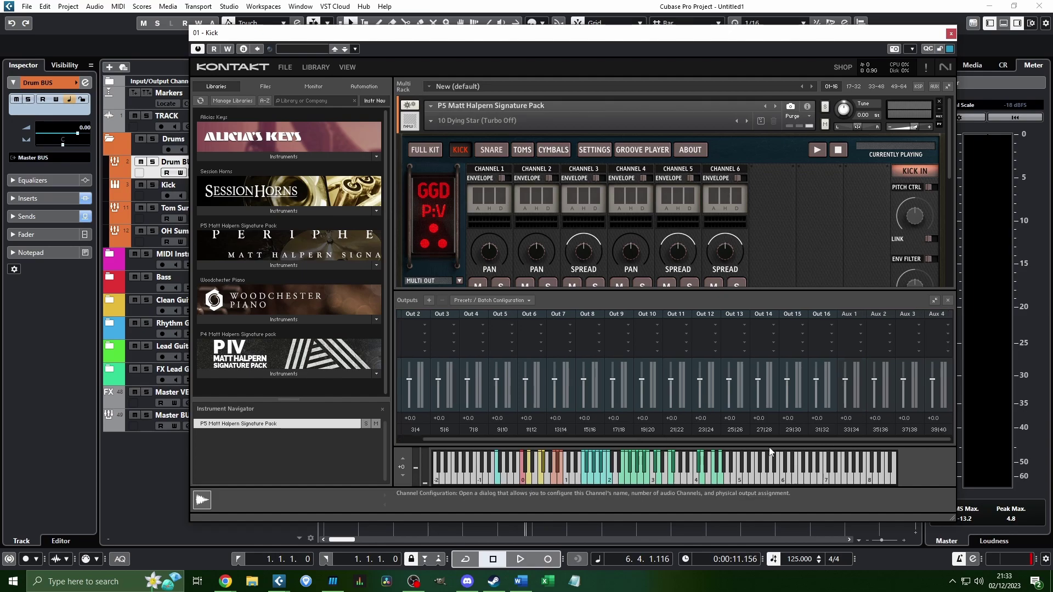
click(490, 301)
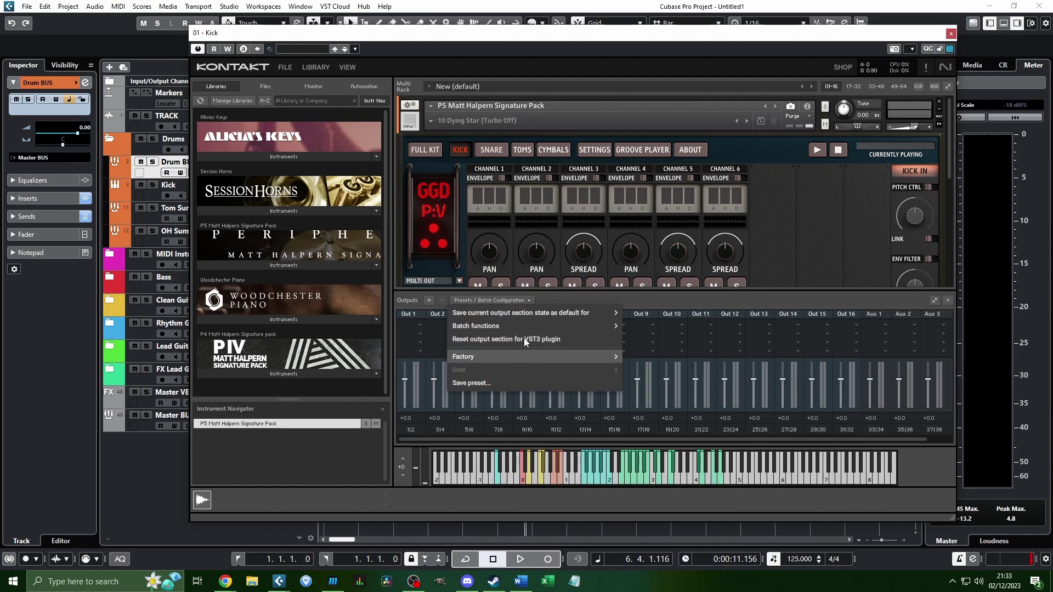
click(685, 297)
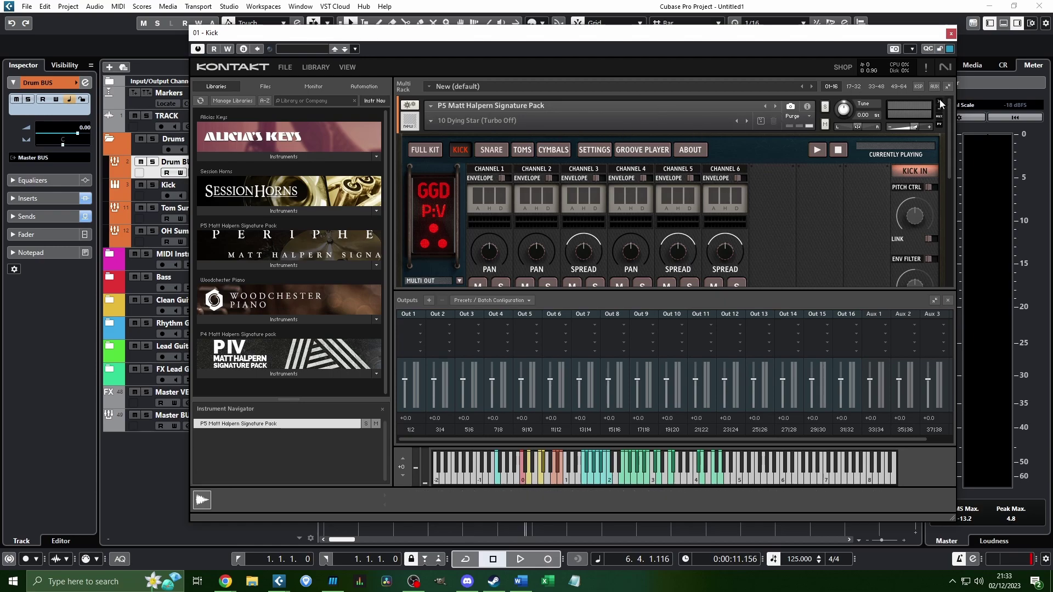
Hide Kontakt's Outputs section and close the instrument window
click(291, 262)
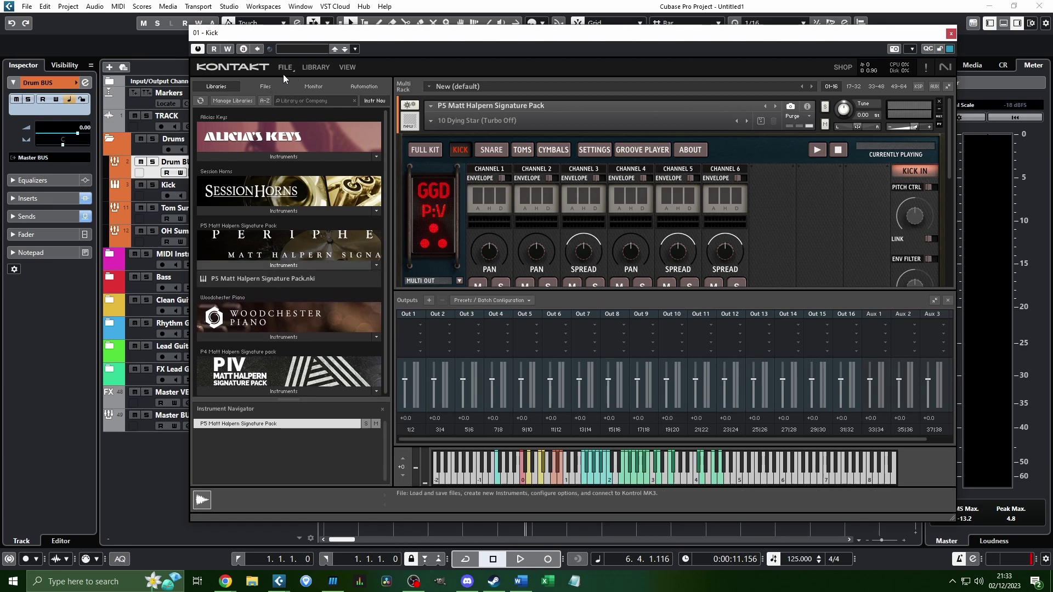
click(348, 67)
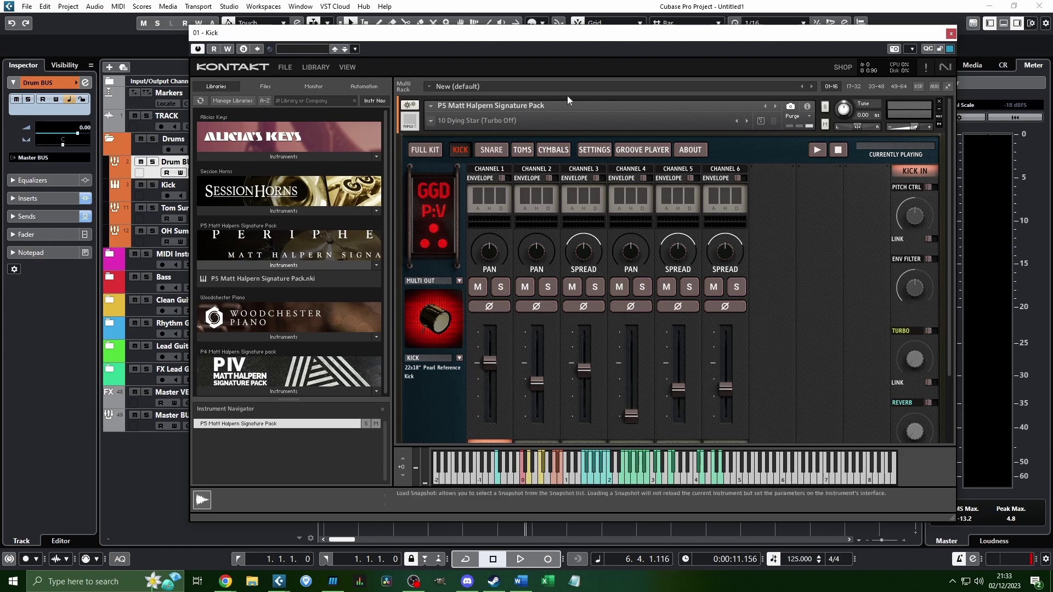
click(383, 141)
click(951, 34)
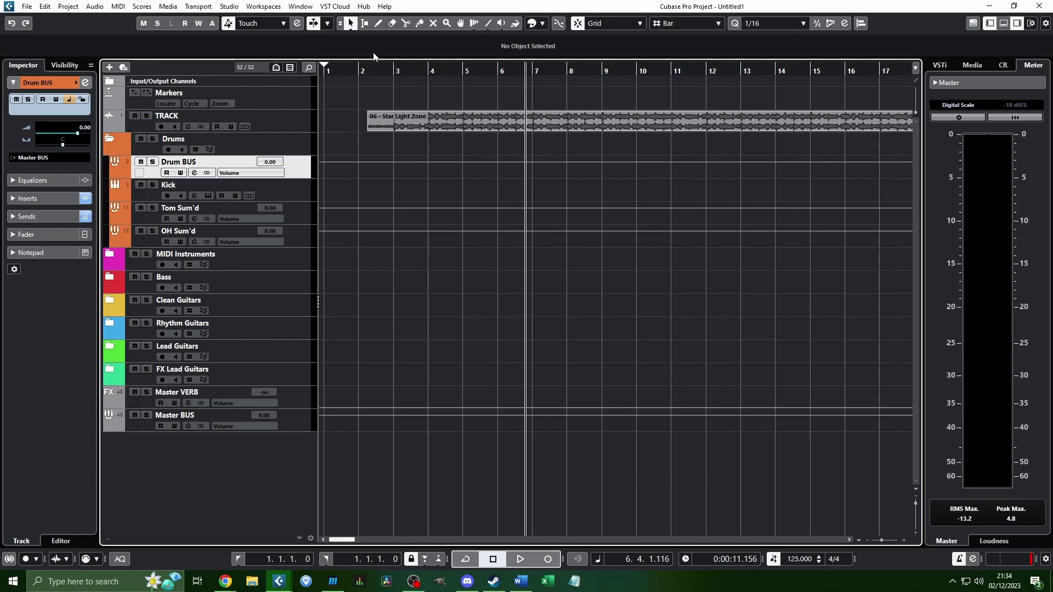
Place the project cursor at bar 2 of the timeline
mouse_move(371, 71)
mouse_down()
mouse_move(360, 77)
mouse_move(380, 81)
mouse_up()
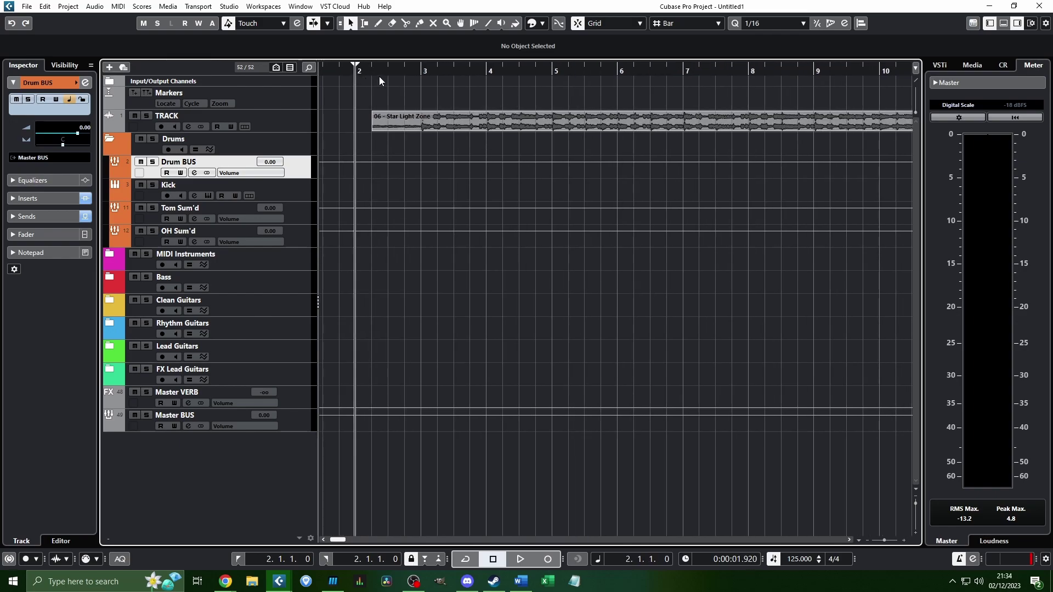
scroll(437, 147, down, 4)
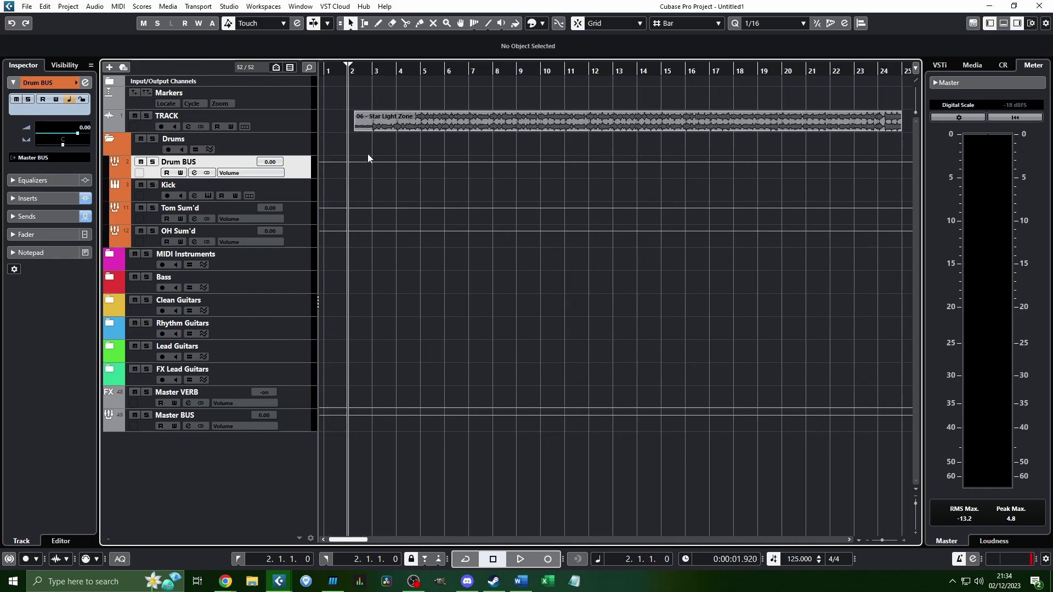
Play the TRACK audio from bar 2 to about bar 15, stop playback and return the project cursor to bar 2
key(h)
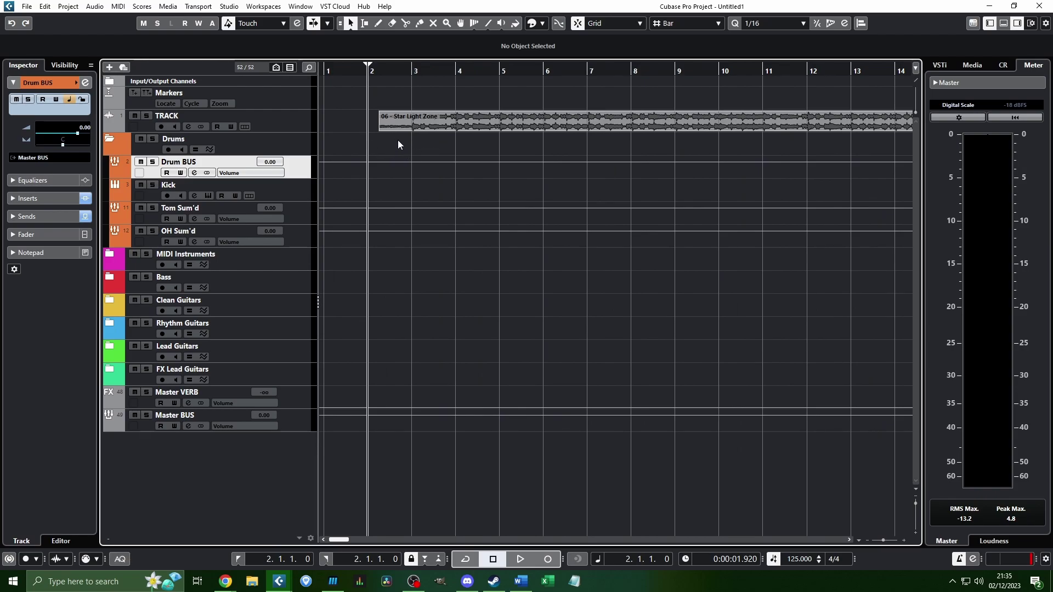
key(space)
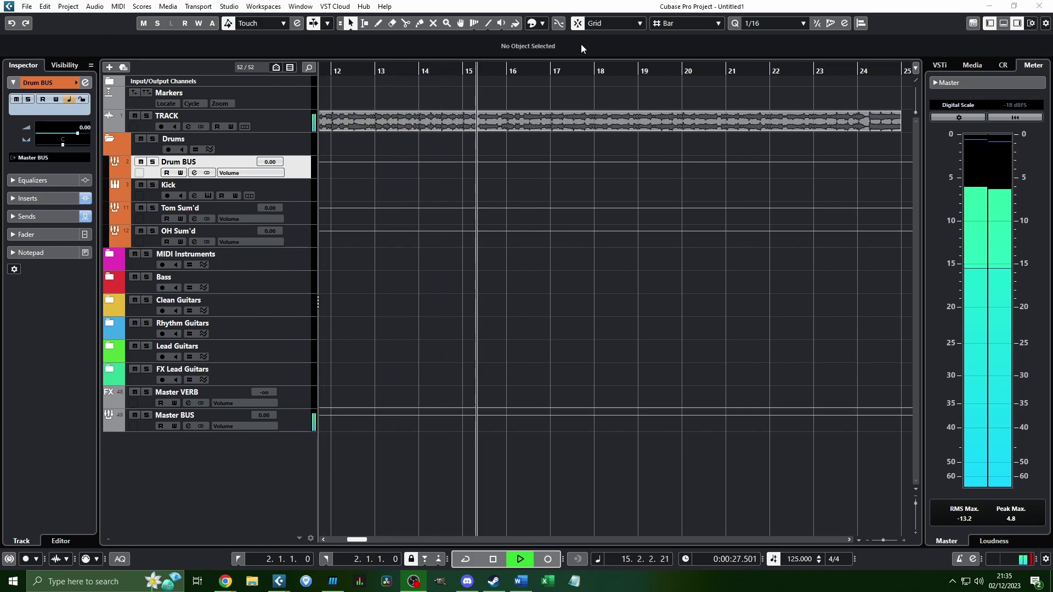
click(512, 241)
key(space)
scroll(510, 264, down, 5)
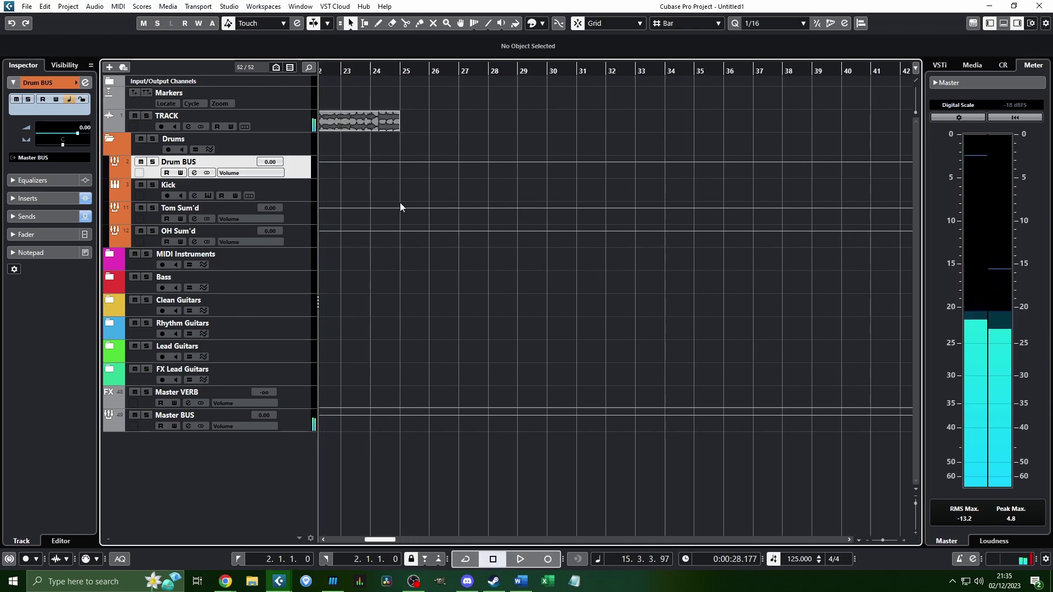
scroll(370, 214, left, 6)
scroll(379, 214, up, 3)
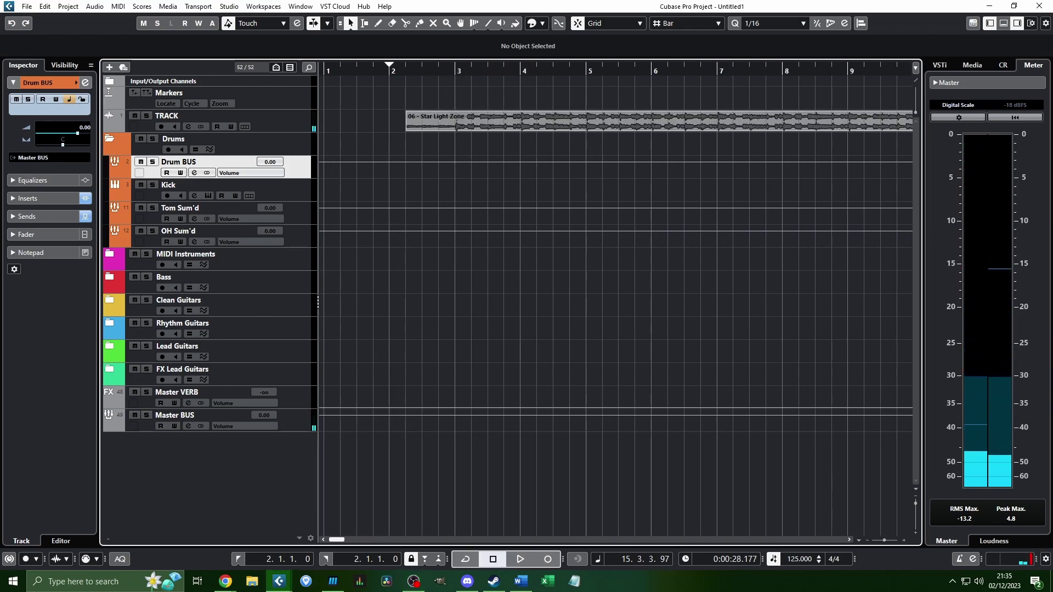
click(404, 71)
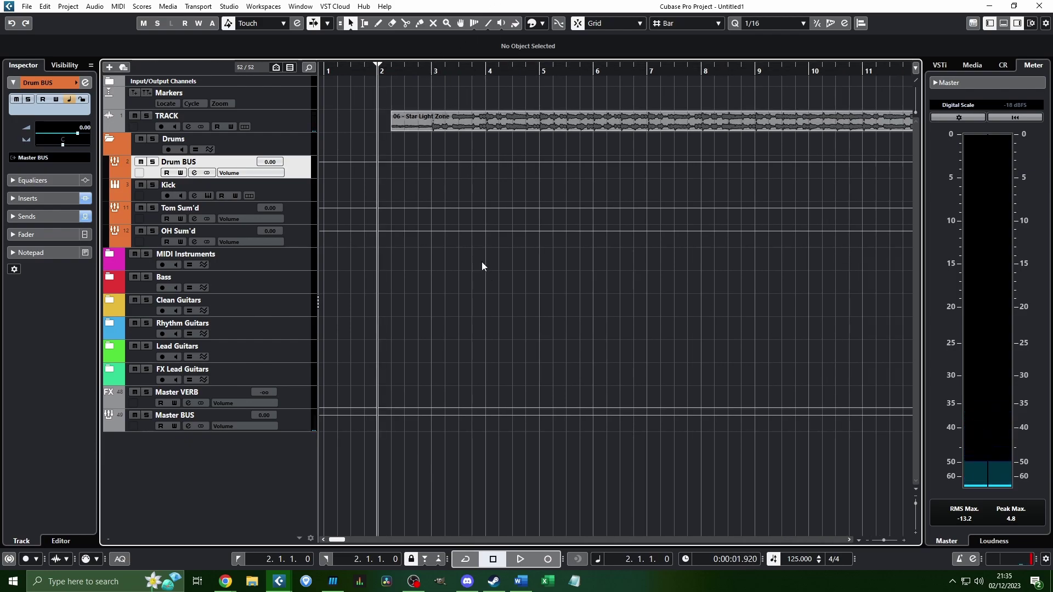
Move the project cursor to bar 3 and back to bar 2
click(424, 74)
key(g)
key(g)
key(g)
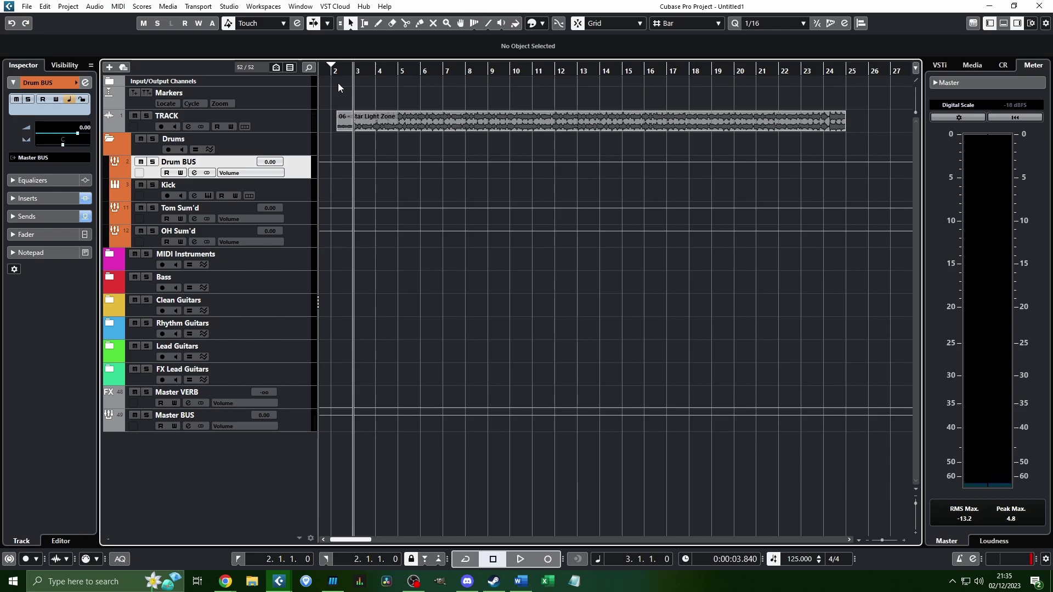
drag(329, 69, 331, 81)
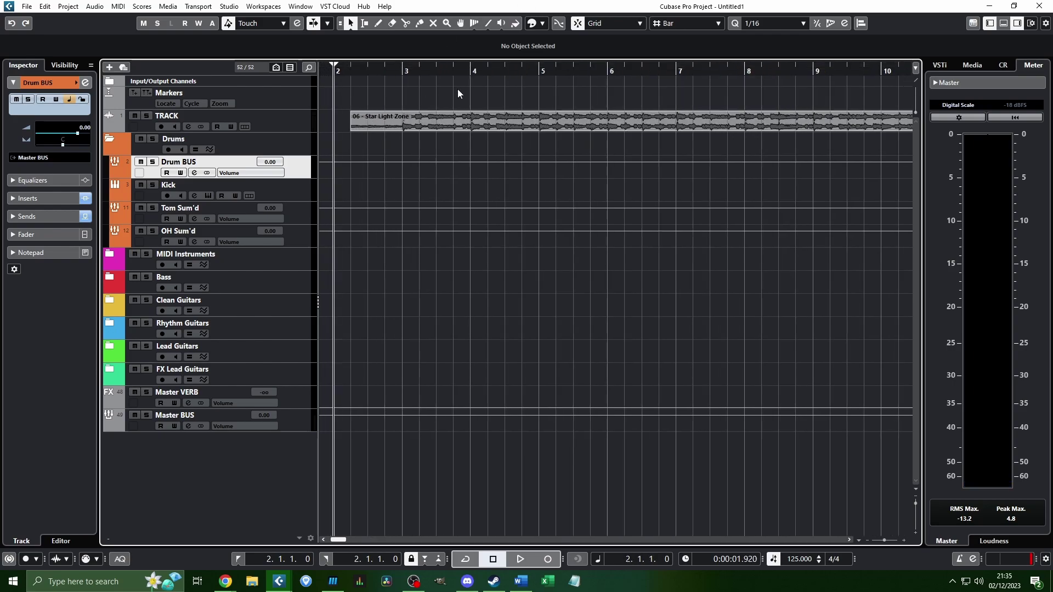
Split the Star Light Zone audio event at bar 3 and place the project cursor at that cut
key(3)
key(g)
key(g)
key(g)
key(g)
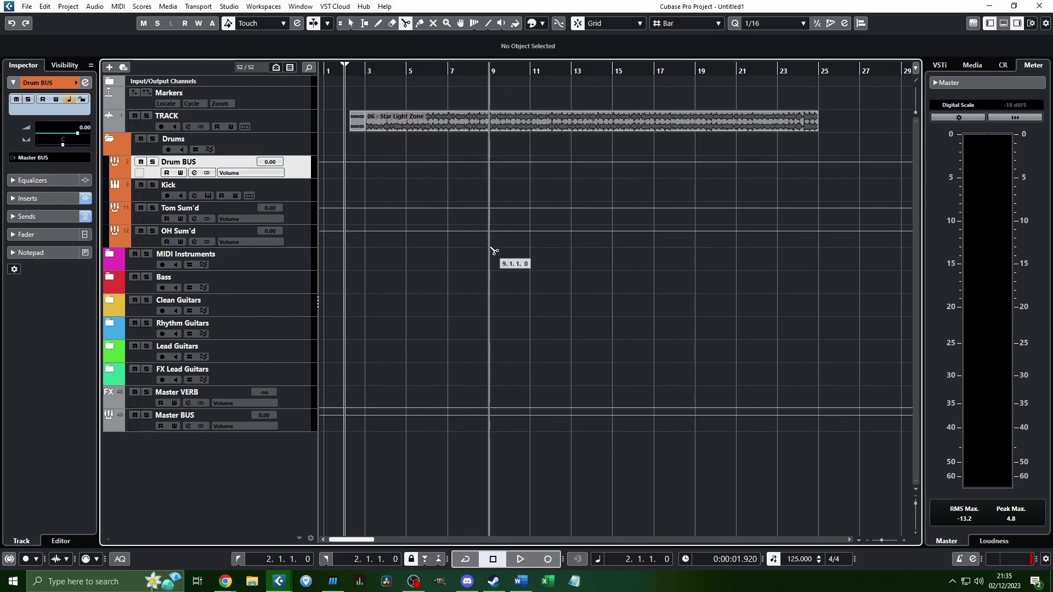
click(363, 71)
key(h)
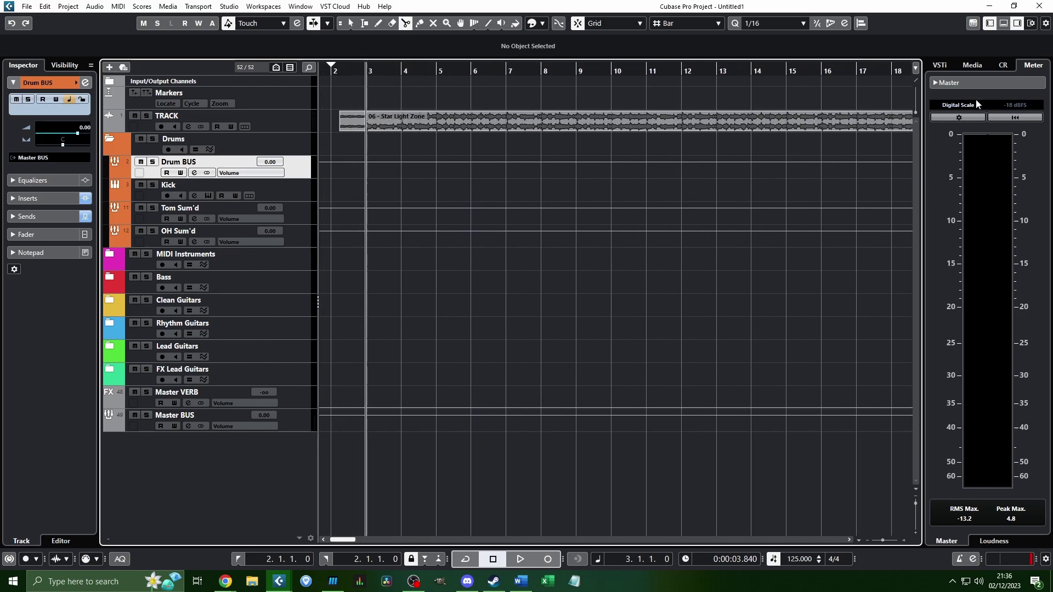
Play the track from bar 11 and skip ahead towards bar 17 to locate the next section change
click(648, 72)
key(space)
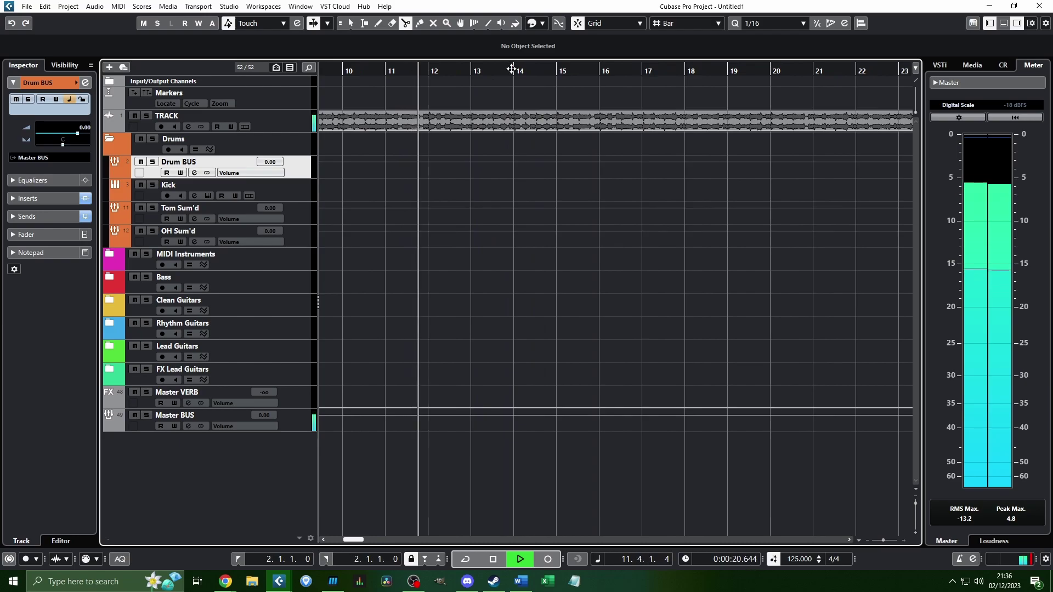
click(513, 71)
click(565, 71)
click(600, 71)
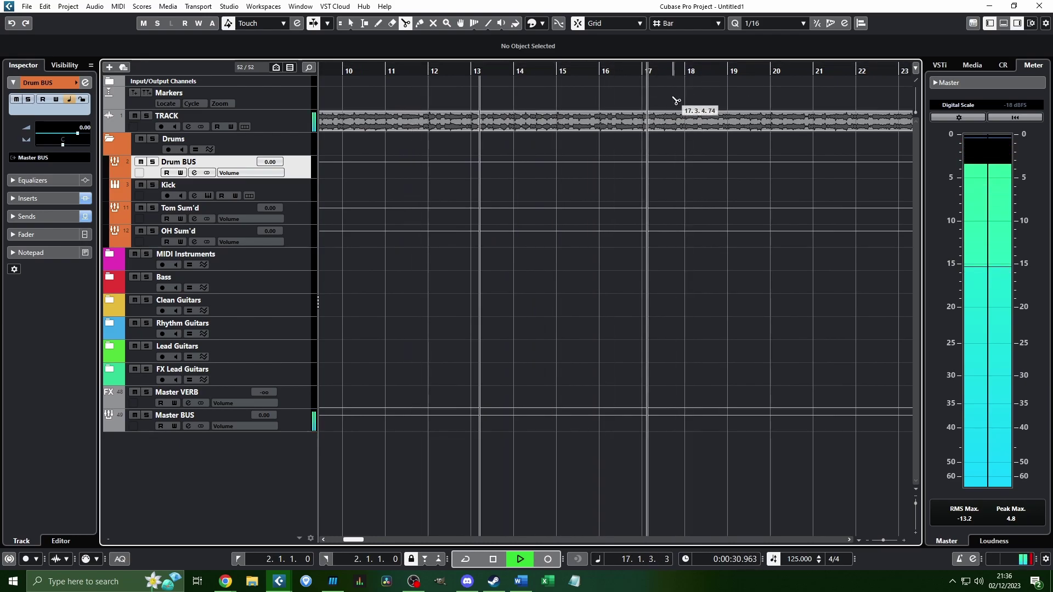
Split the Star Light Zone audio event at bar 17, switch back to the Object Selection tool and stop playback
scroll(674, 98, up, 2)
click(615, 124)
scroll(617, 109, down, 4)
key(1)
key(space)
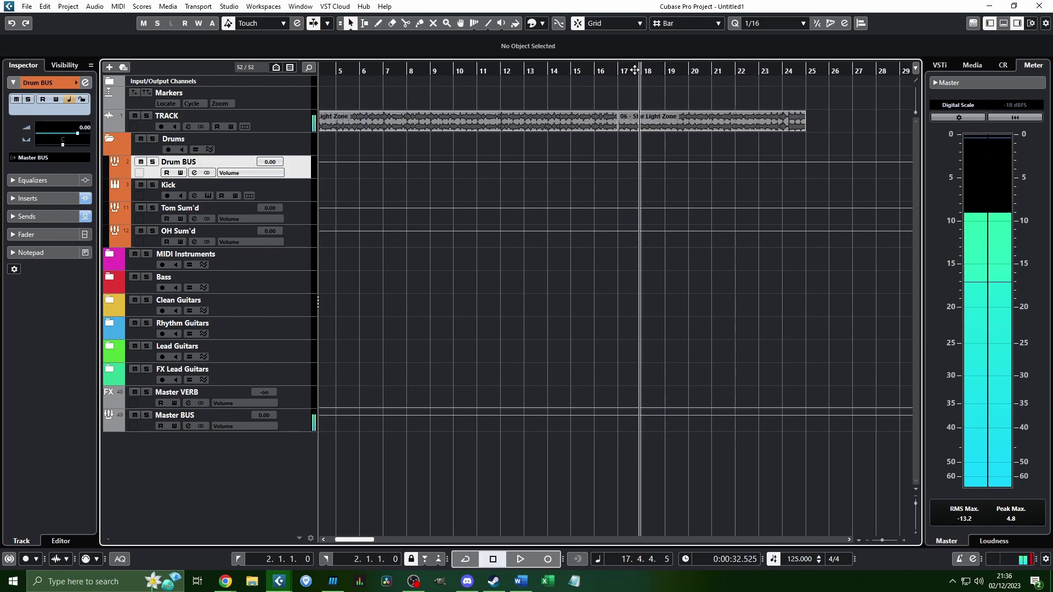
Return the project cursor to bar 2, just ahead of the first audio event
drag(635, 69, 372, 88)
key(g)
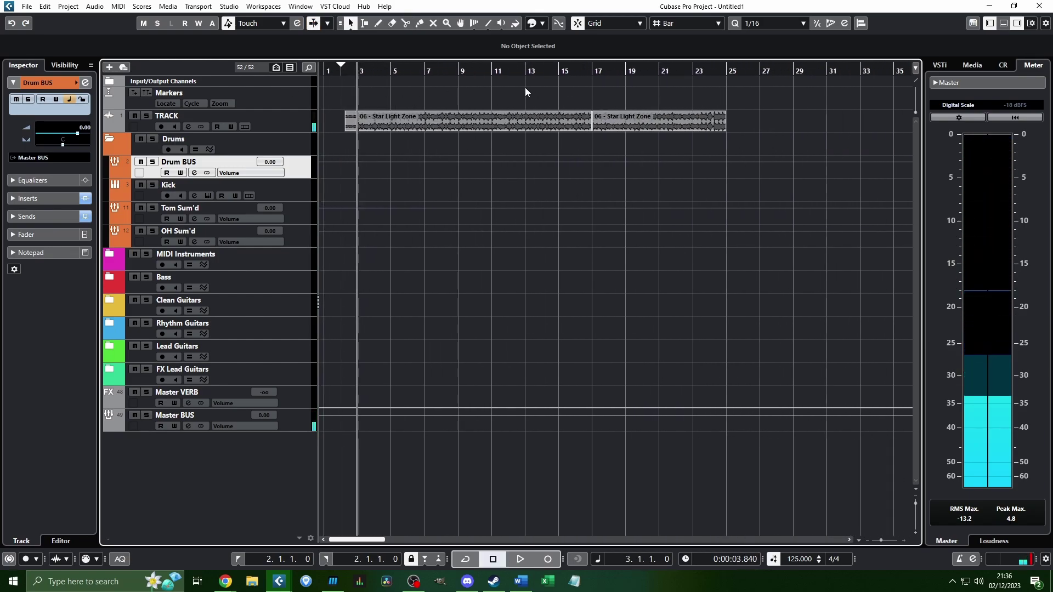
click(344, 83)
key(h)
scroll(344, 83, up, 1)
scroll(392, 91, up, 2)
scroll(392, 91, left, 3)
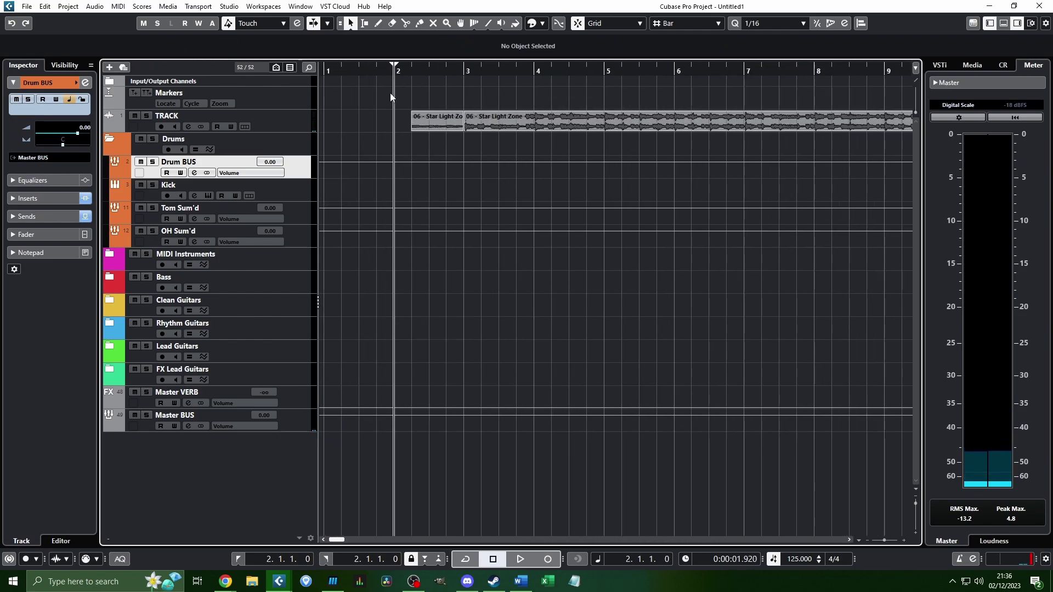
key(g)
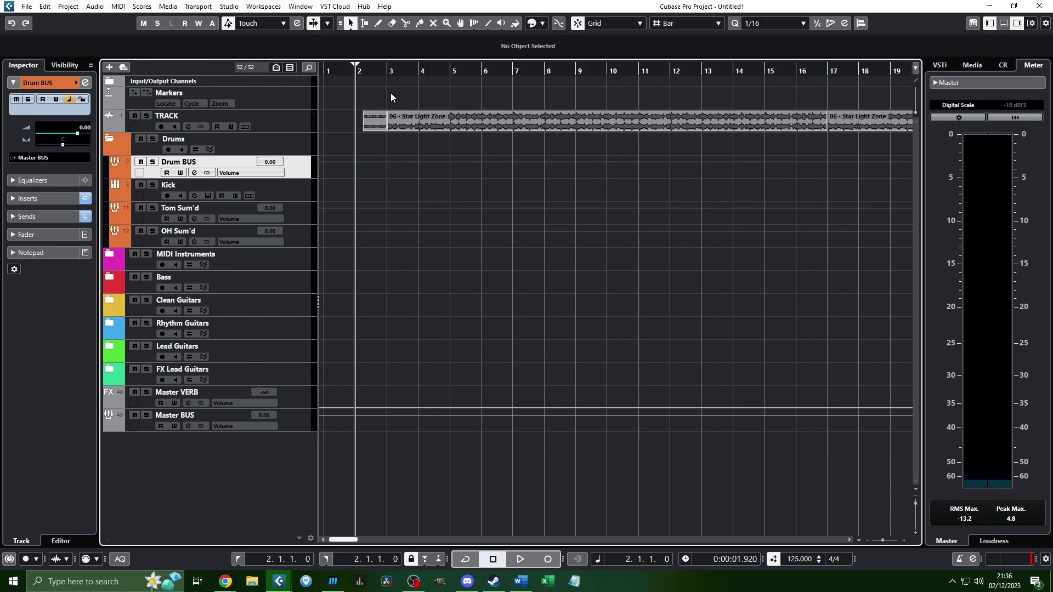
Play the section starting at the bar 17 split and stop playback
click(823, 69)
key(g)
key(g)
key(h)
key(h)
key(space)
scroll(683, 159, down, 2)
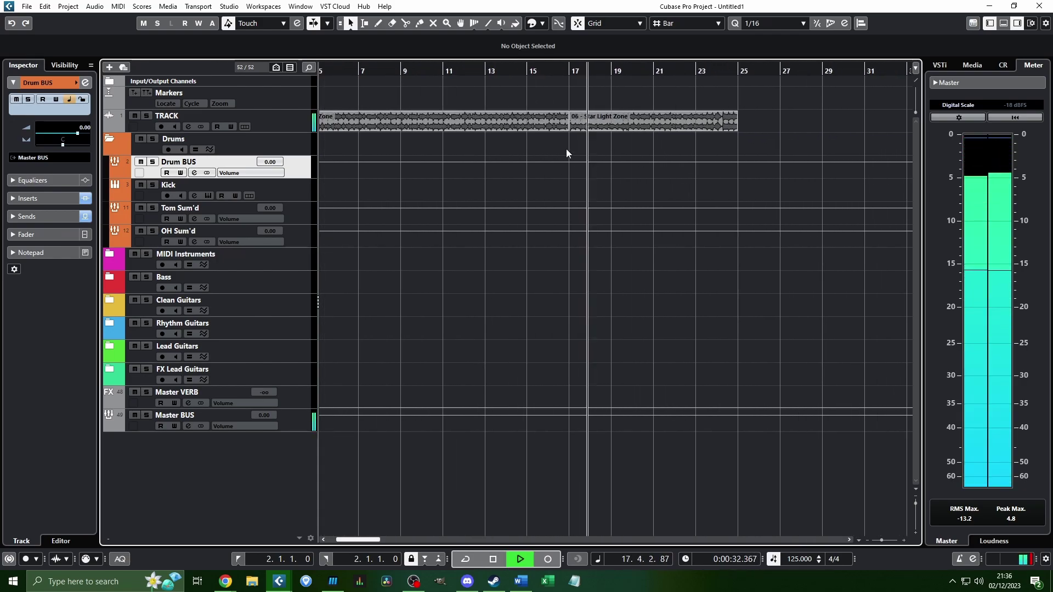
scroll(566, 149, left, 2)
key(space)
Play the section starting at the bar 3 split and stop playback around bar 5
drag(366, 71, 370, 86)
key(space)
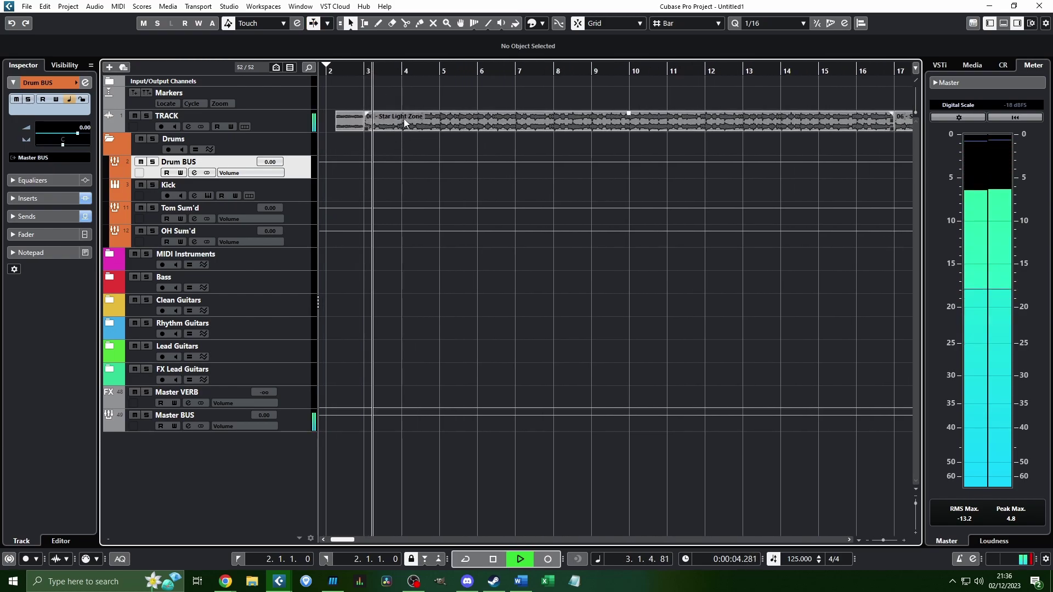
scroll(489, 114, right, 1)
scroll(489, 114, left, 2)
scroll(488, 114, down, 3)
key(h)
key(h)
key(h)
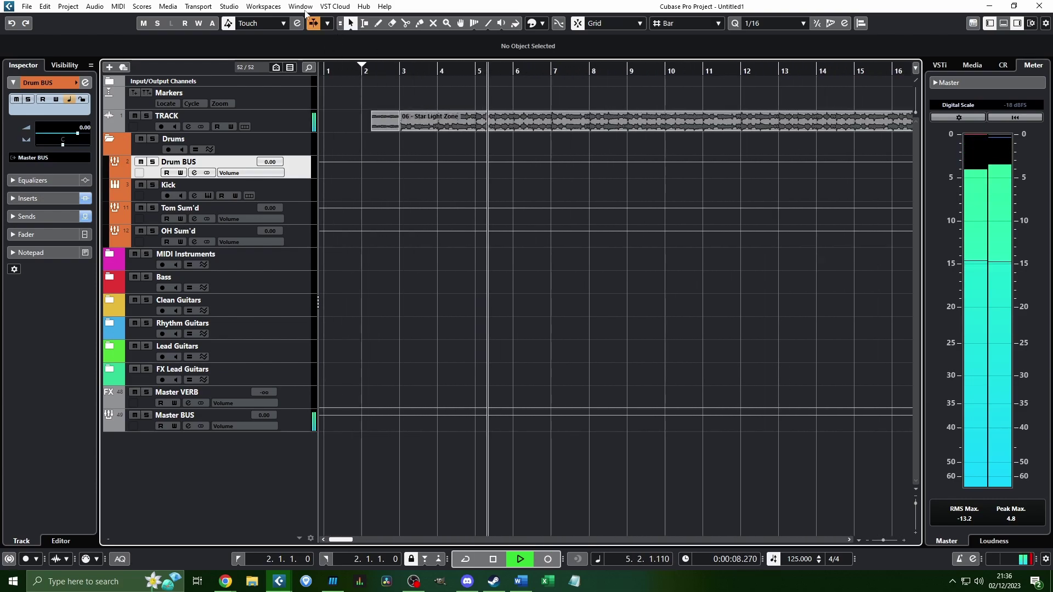
key(space)
Move the project cursor to the start of the project and on to bar 2
key(g)
key(g)
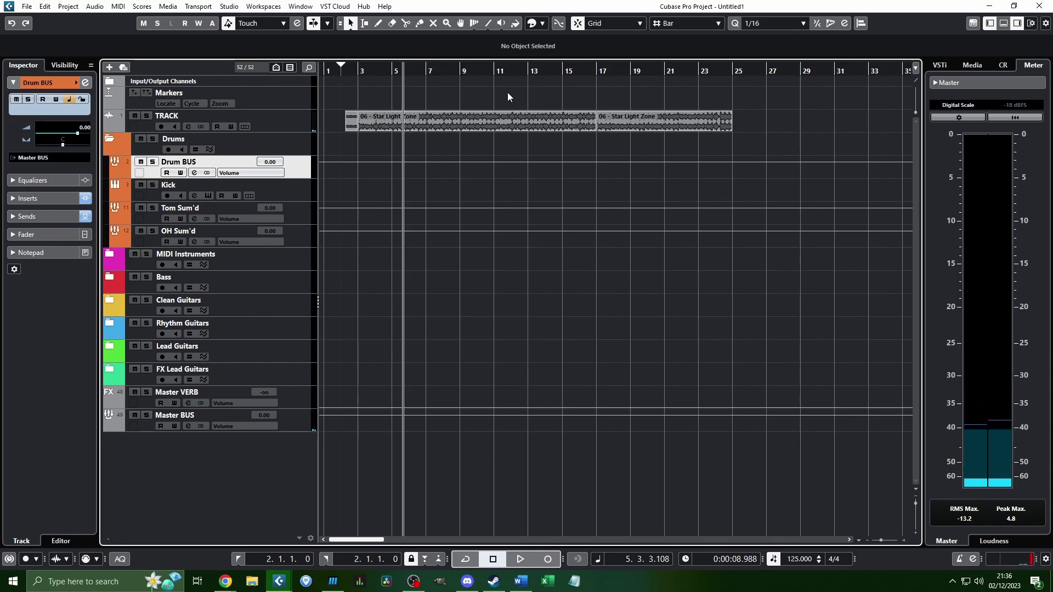
drag(369, 70, 281, 86)
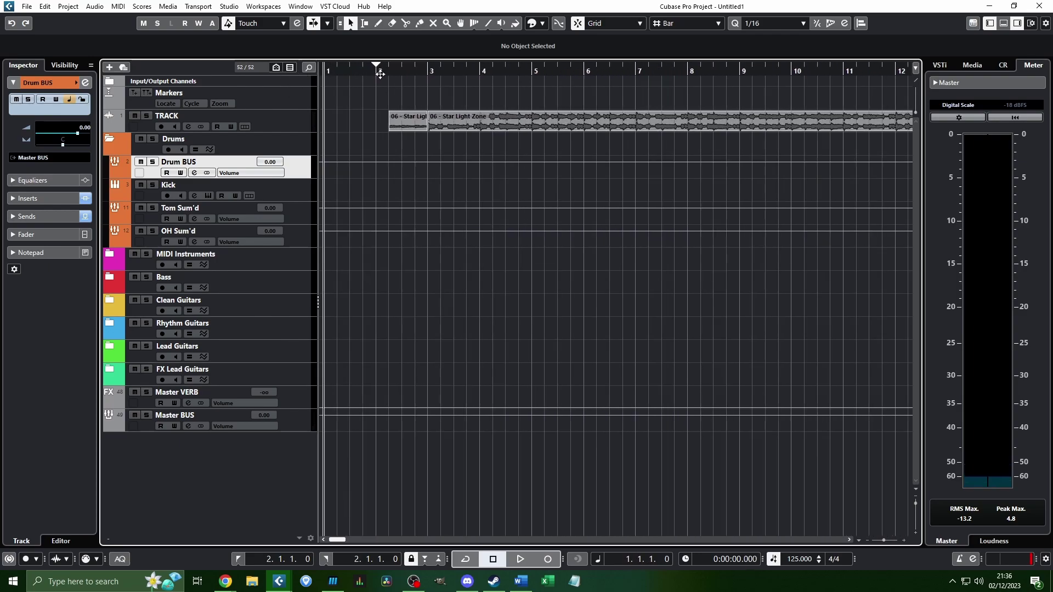
drag(380, 73, 383, 80)
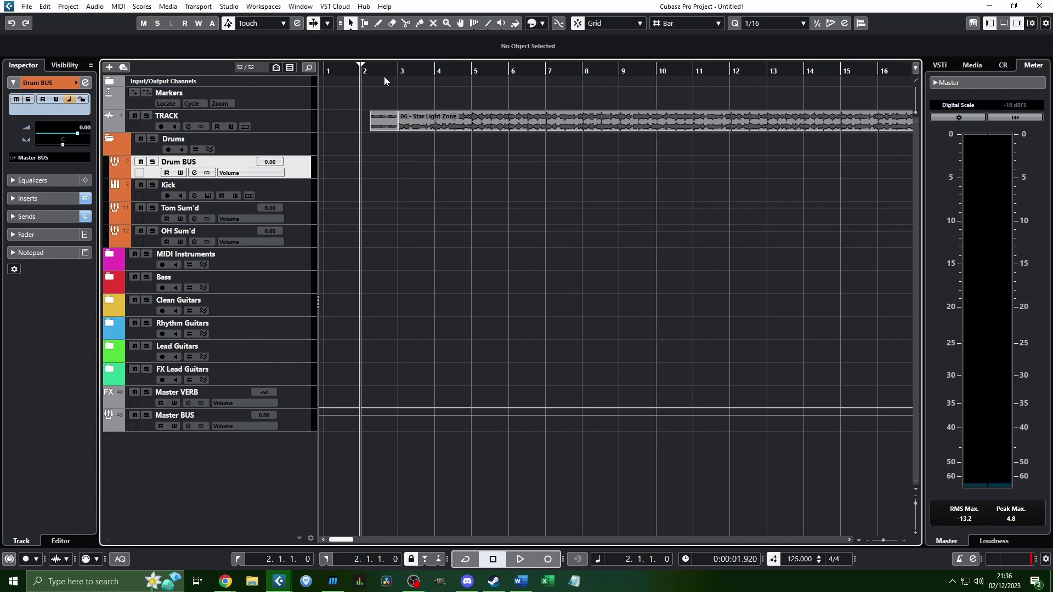
drag(378, 76, 348, 74)
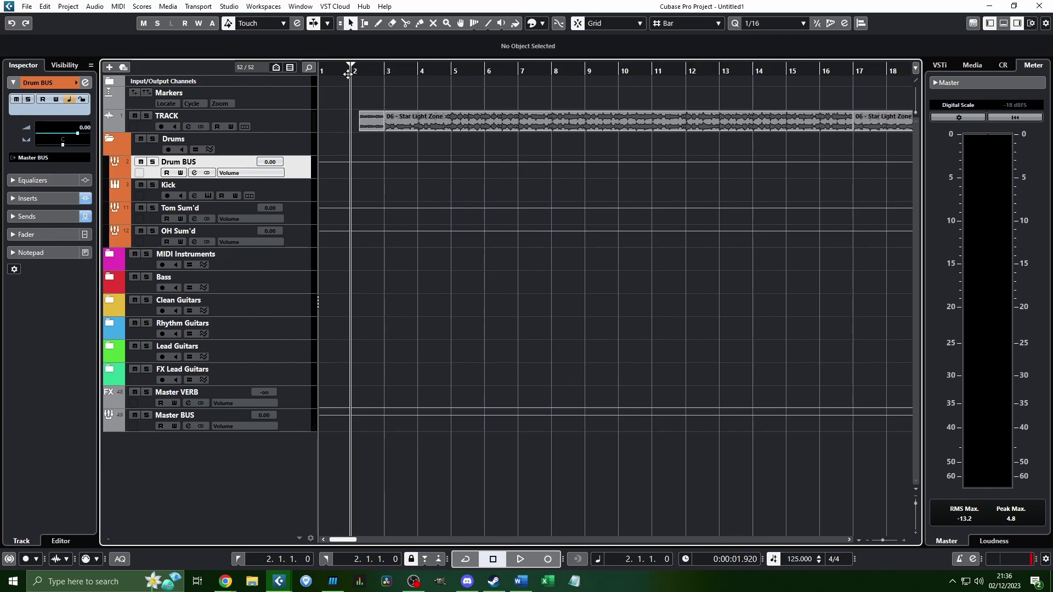
key(g)
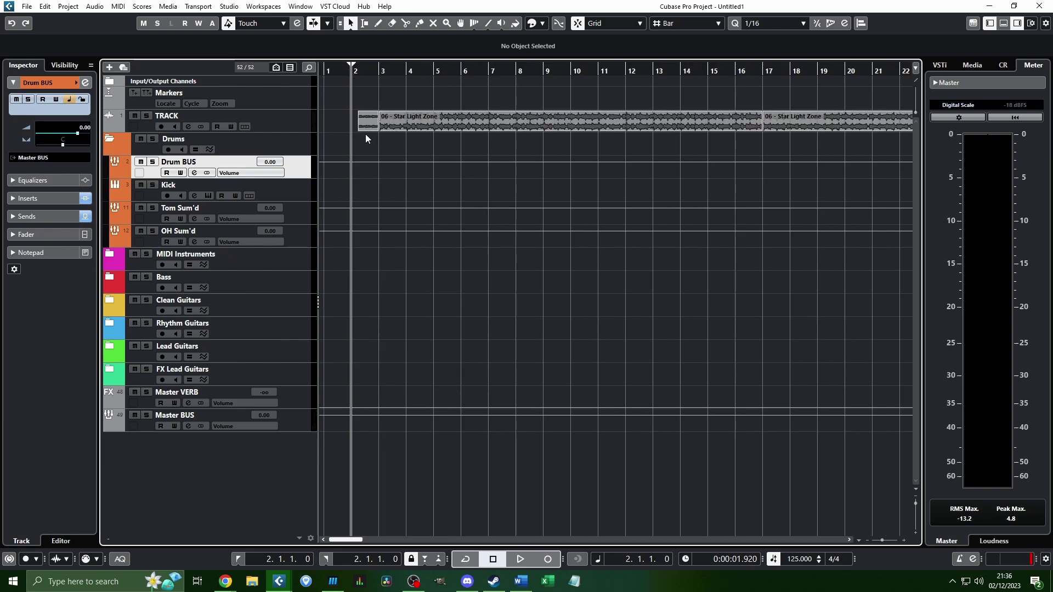
key(g)
key(h)
key(h)
key(h)
key(h)
drag(378, 123, 352, 115)
key(g)
key(g)
key(h)
key(h)
key(g)
key(g)
key(h)
key(h)
key(h)
key(h)
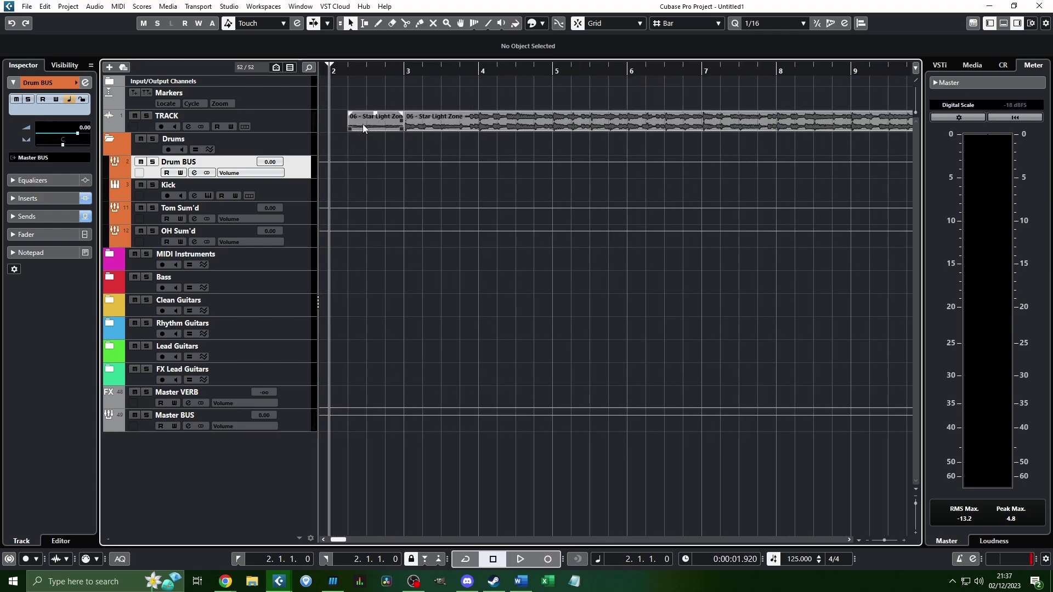
key(g)
Add a position marker at bar 3 and set its description to Chorus
click(397, 71)
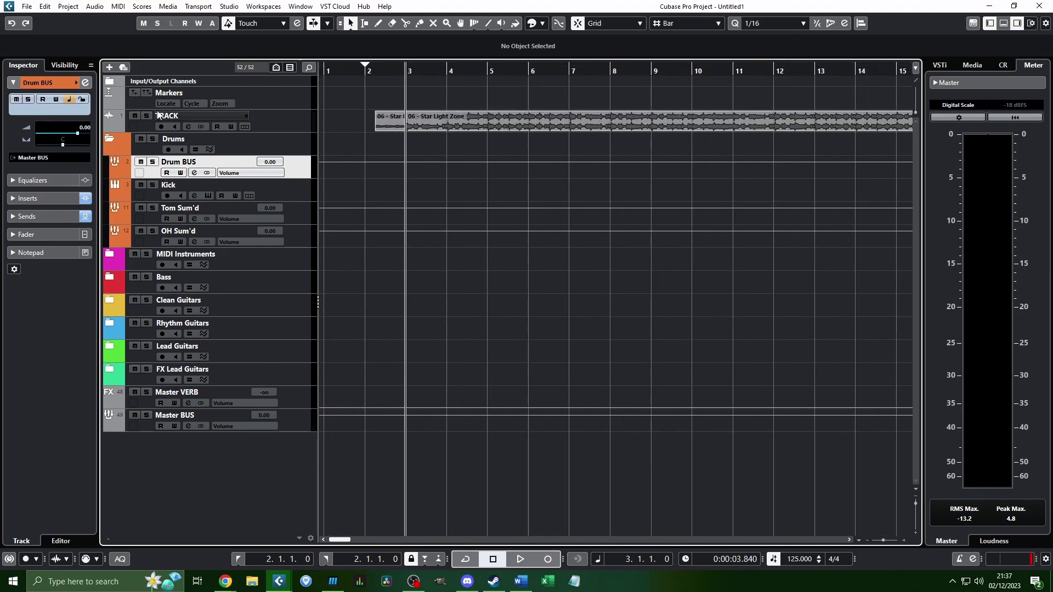
click(133, 93)
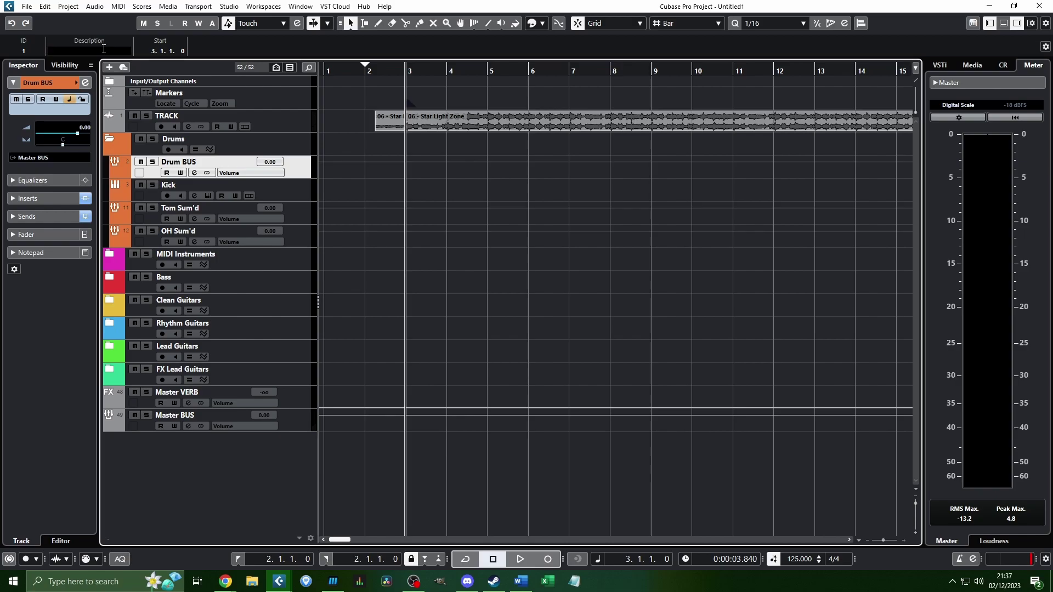
key(Escape)
Add a position marker at bar 17 and set its description to Verse
scroll(445, 139, down, 2)
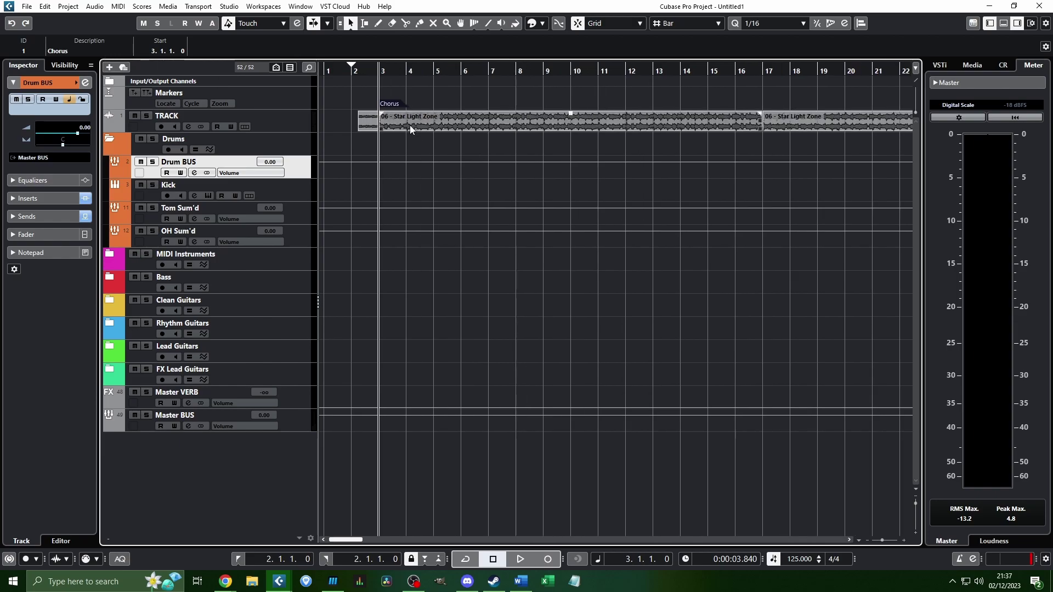
scroll(410, 127, right, 6)
scroll(384, 107, up, 1)
click(344, 77)
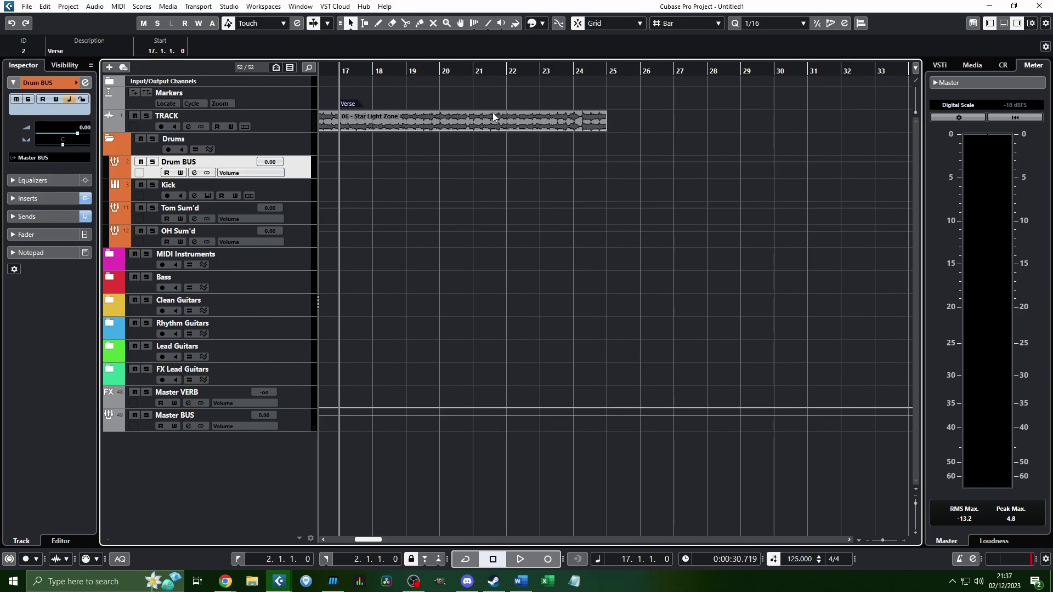
Place the project cursor at bar 2, one bar before the Chorus marker
scroll(531, 129, left, 9)
scroll(518, 137, down, 1)
click(340, 73)
scroll(340, 72, right, 1)
drag(341, 71, 369, 96)
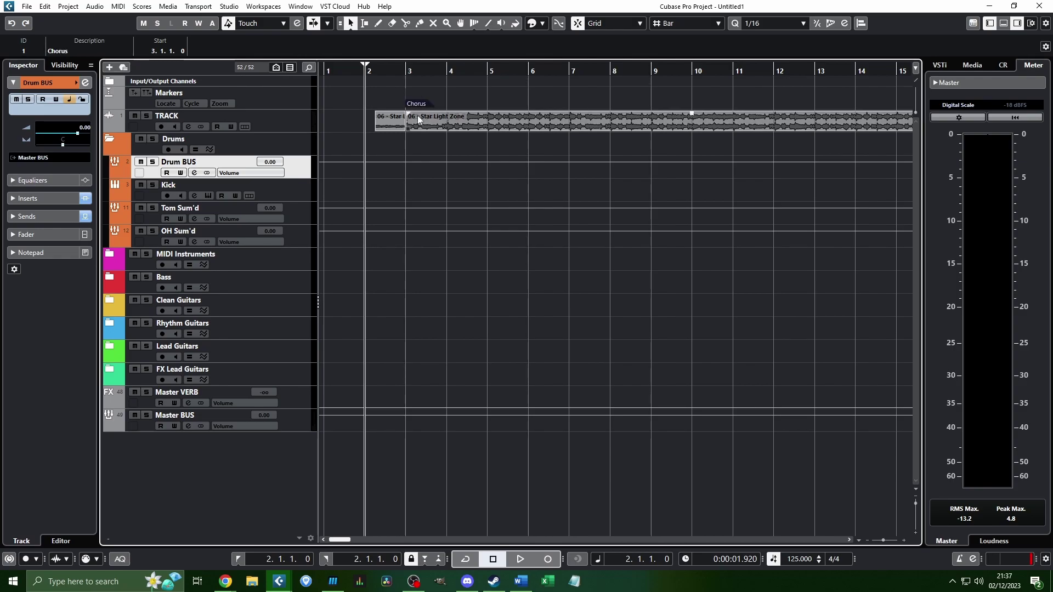
Open the Add Track dialog, look over the available track types and close it without adding a track
click(275, 96)
click(192, 81)
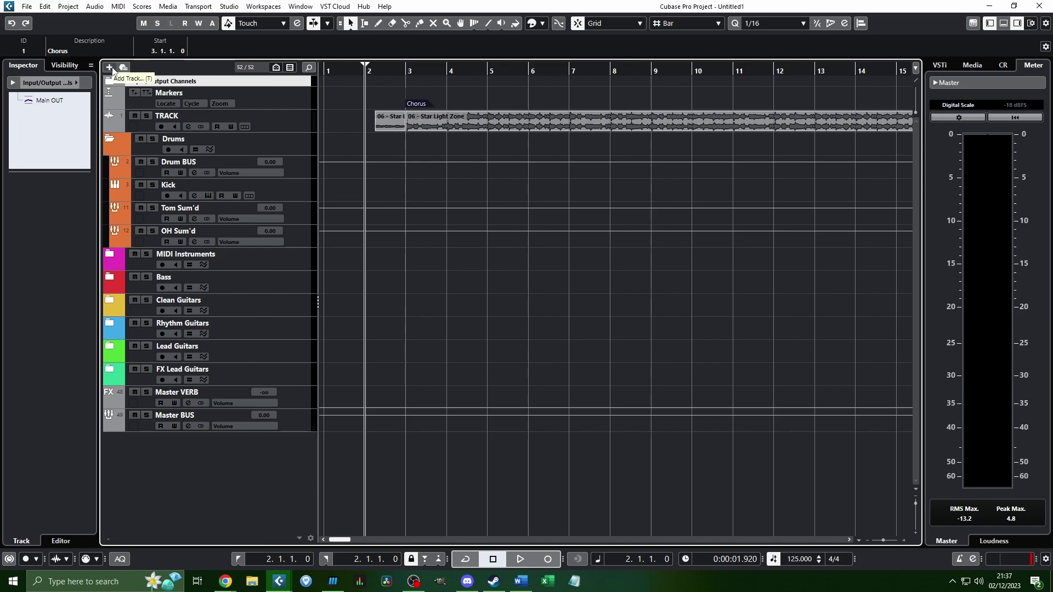
click(109, 67)
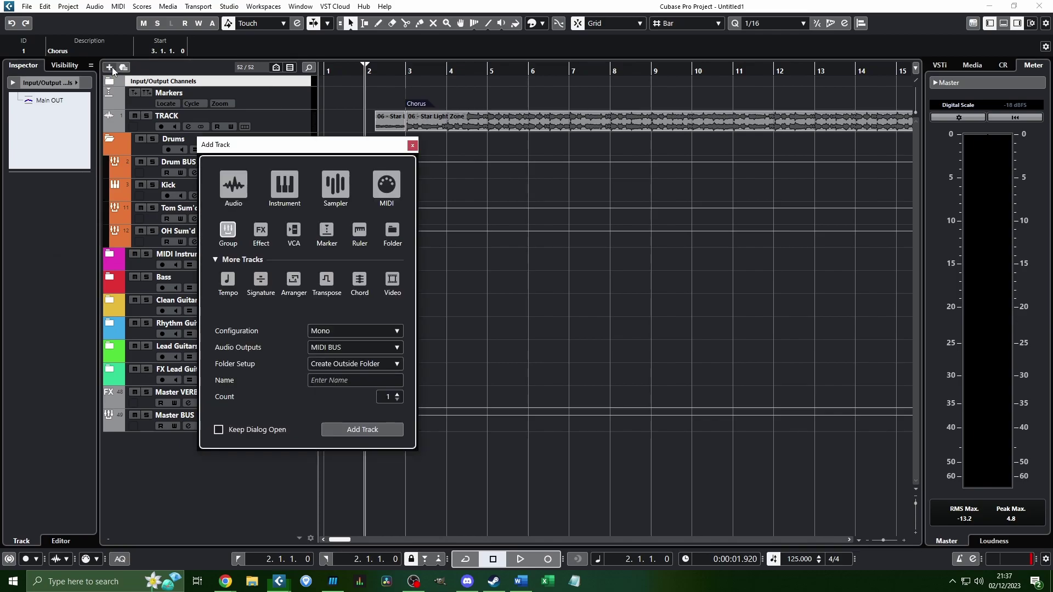
click(393, 237)
click(221, 104)
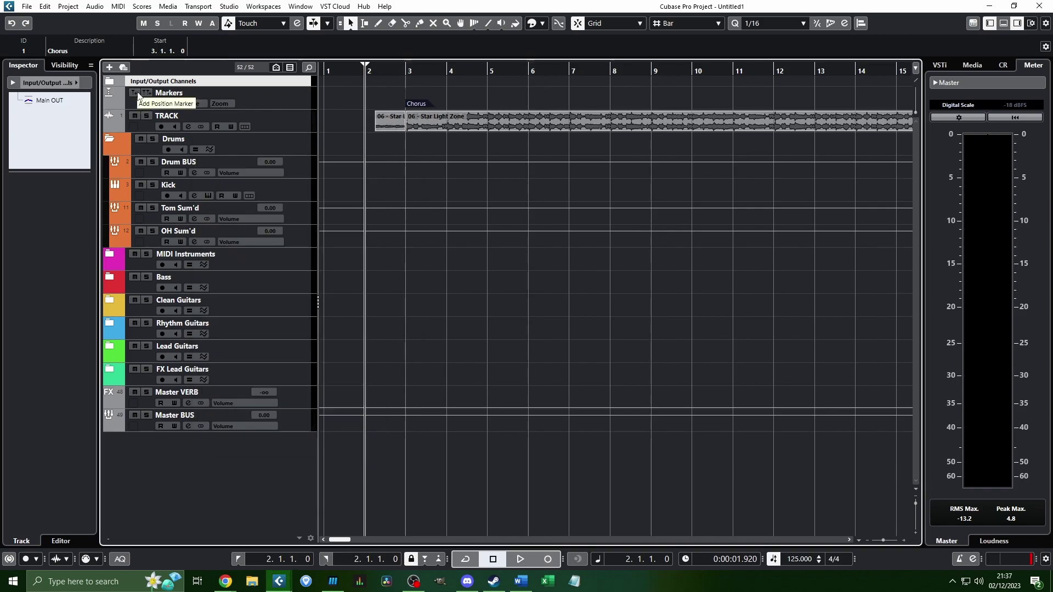
Place the project cursor at bar 3 on the Chorus marker
click(401, 73)
key(h)
key(h)
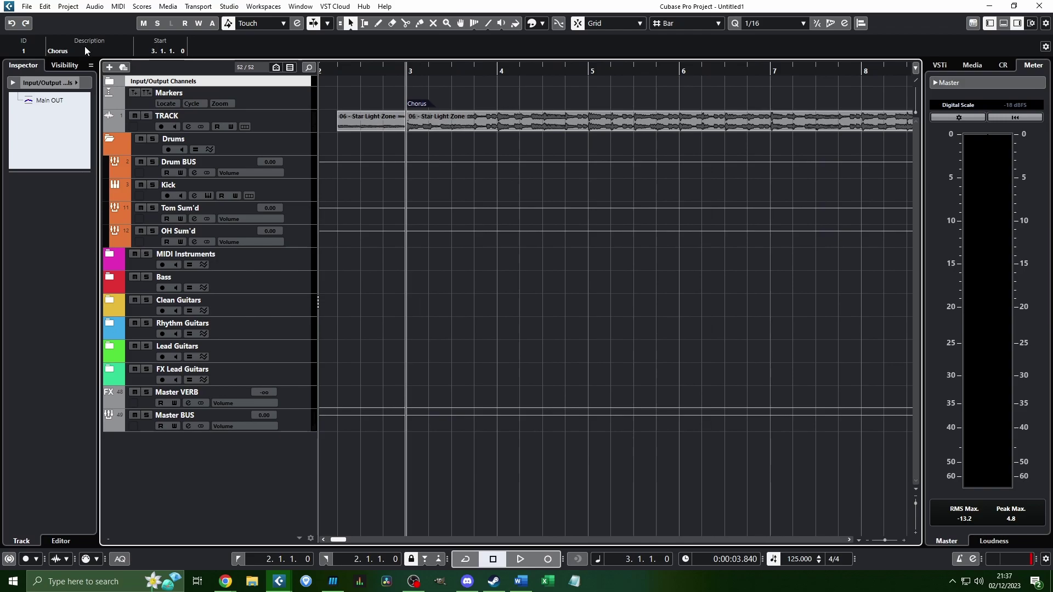
scroll(443, 200, down, 7)
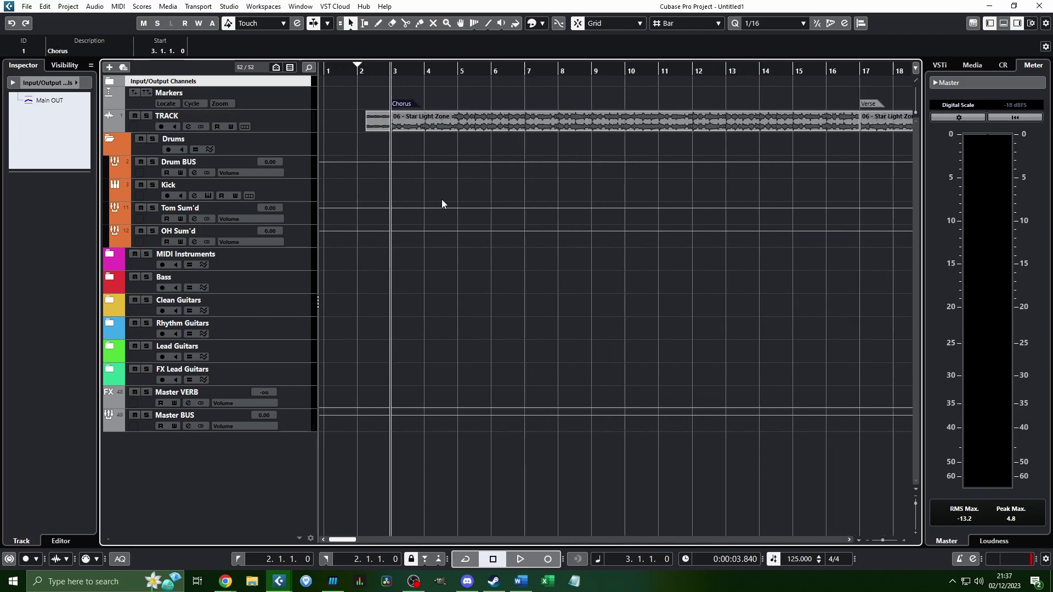
scroll(438, 178, up, 3)
key(g)
key(h)
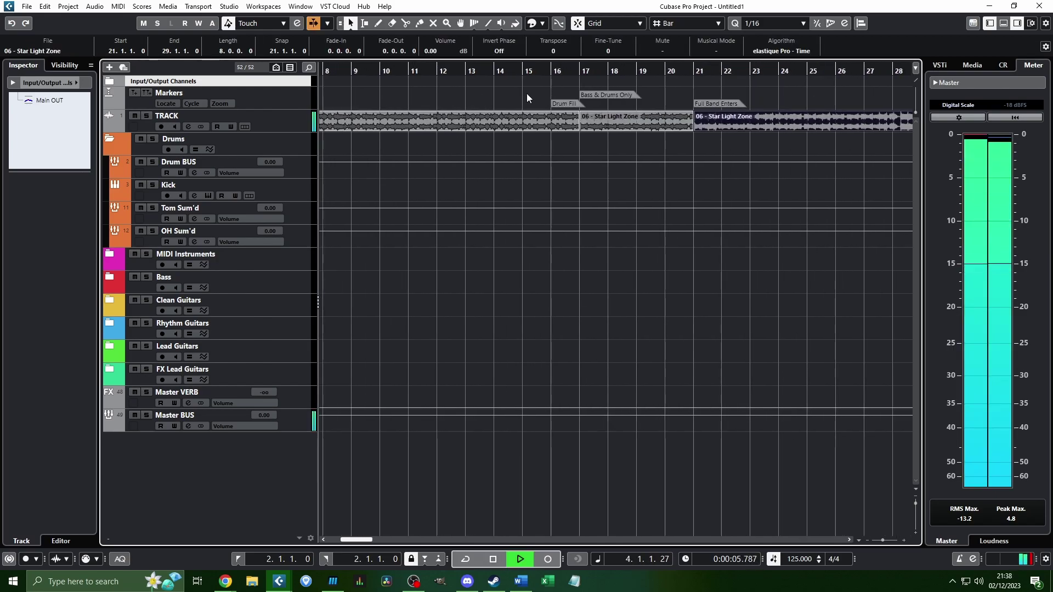
Play the reference track from the Drum Fill marker at bar 16 and listen into the Bass & Drums Only section
scroll(567, 95, up, 2)
scroll(562, 89, right, 1)
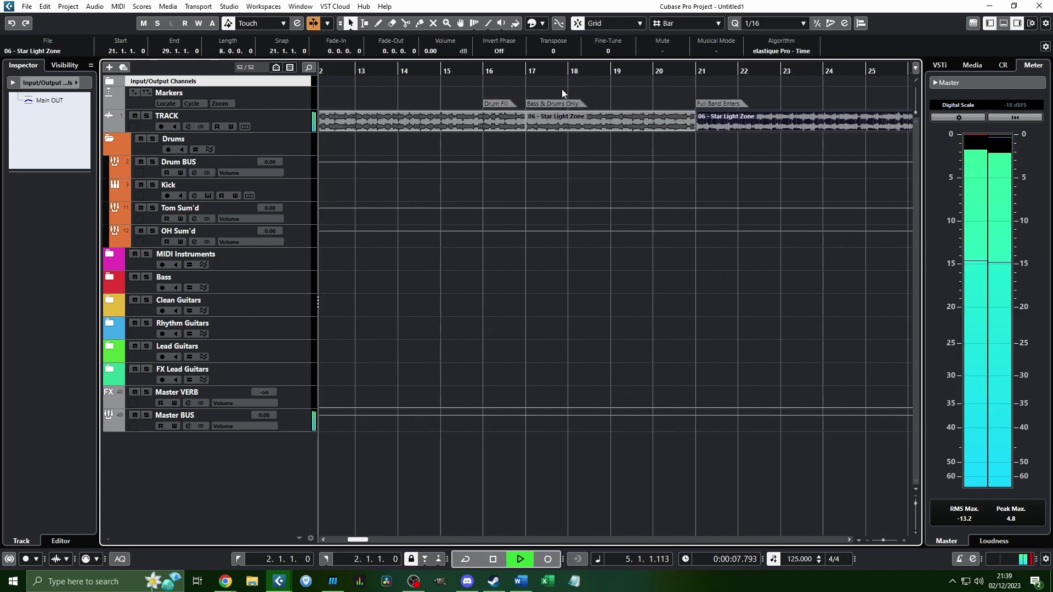
click(481, 71)
scroll(449, 144, right, 1)
scroll(445, 153, up, 3)
scroll(445, 153, down, 3)
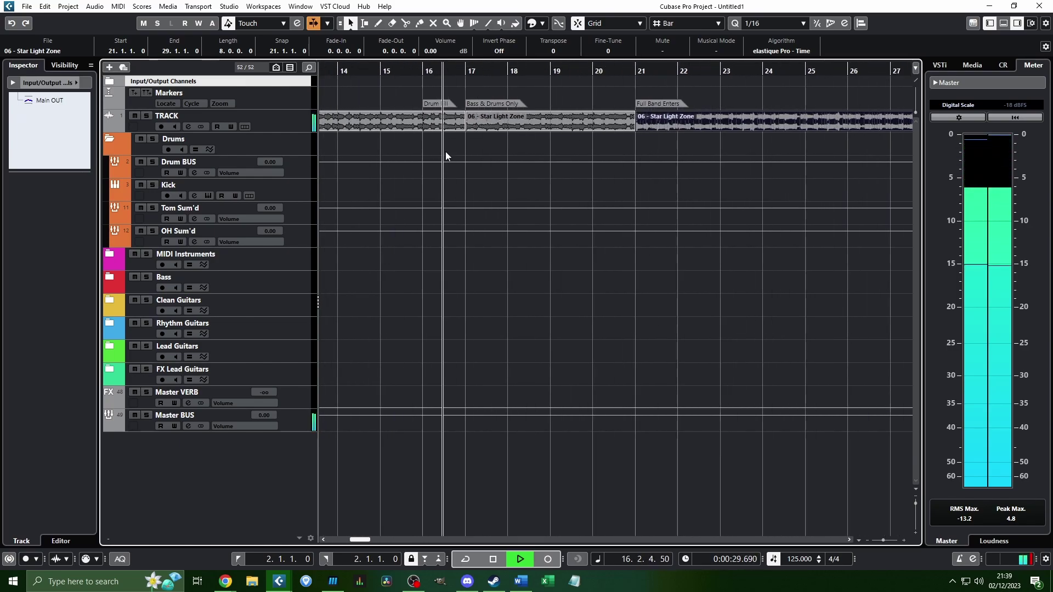
scroll(453, 154, up, 2)
scroll(453, 153, down, 2)
scroll(453, 152, right, 1)
scroll(453, 153, left, 1)
scroll(453, 153, down, 1)
scroll(453, 151, right, 2)
scroll(453, 151, up, 1)
scroll(453, 152, down, 1)
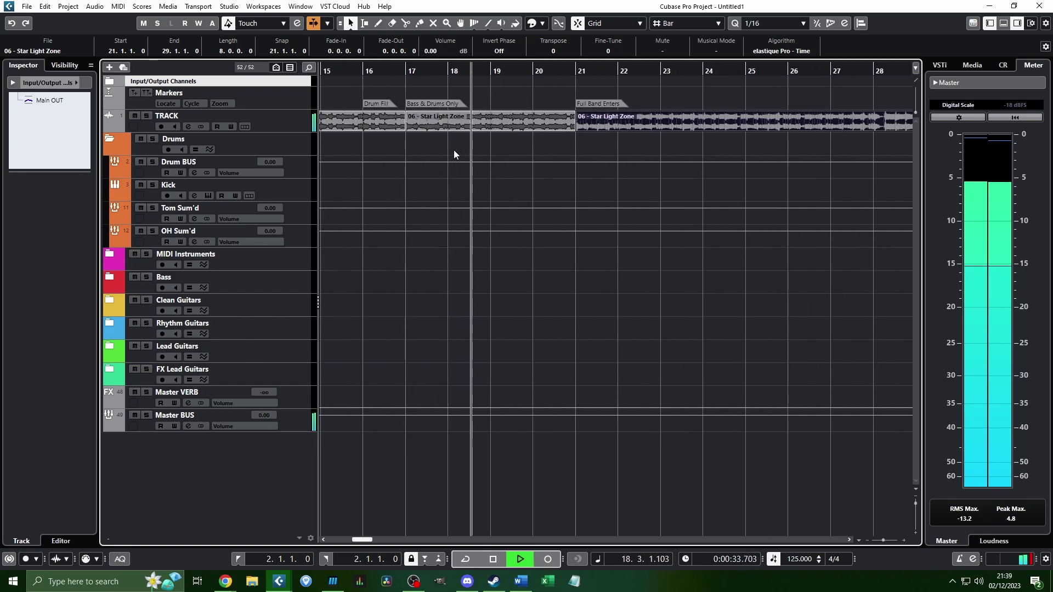
scroll(454, 150, down, 1)
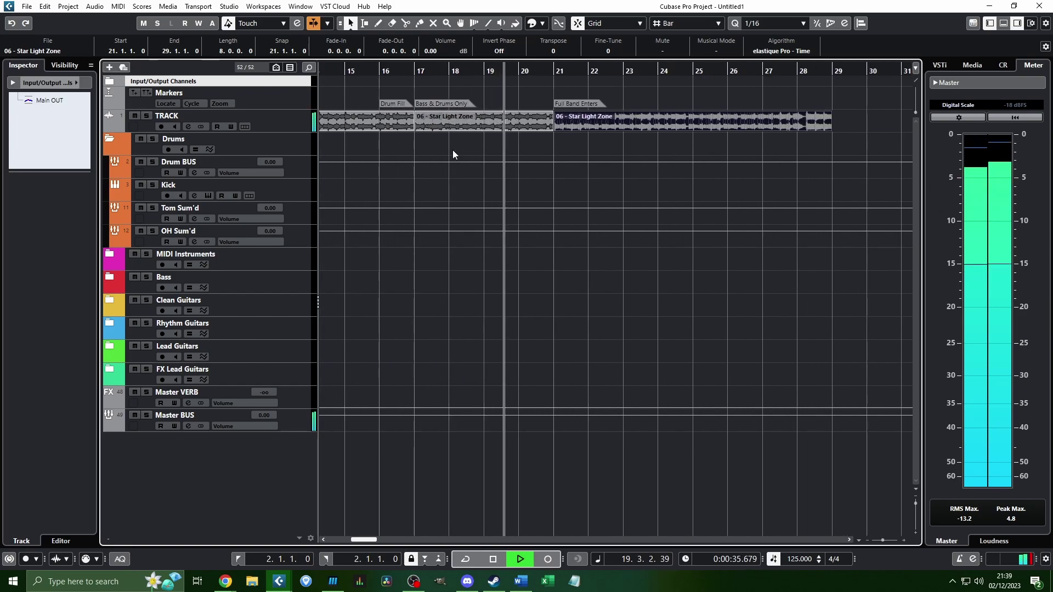
scroll(399, 148, up, 1)
key(space)
Move the Bass & Drums Only and Full Band Enters audio with their markers one bar later, starting at bars 18 and 22
click(373, 71)
key(space)
mouse_move(561, 145)
mouse_down()
mouse_move(686, 132)
mouse_move(742, 98)
mouse_up()
shift+click(446, 106)
key(space)
drag(446, 120, 498, 117)
click(440, 140)
scroll(440, 144, up, 1)
Move the Drum Fill marker to bar 17, where the preceding audio section ends
click(404, 72)
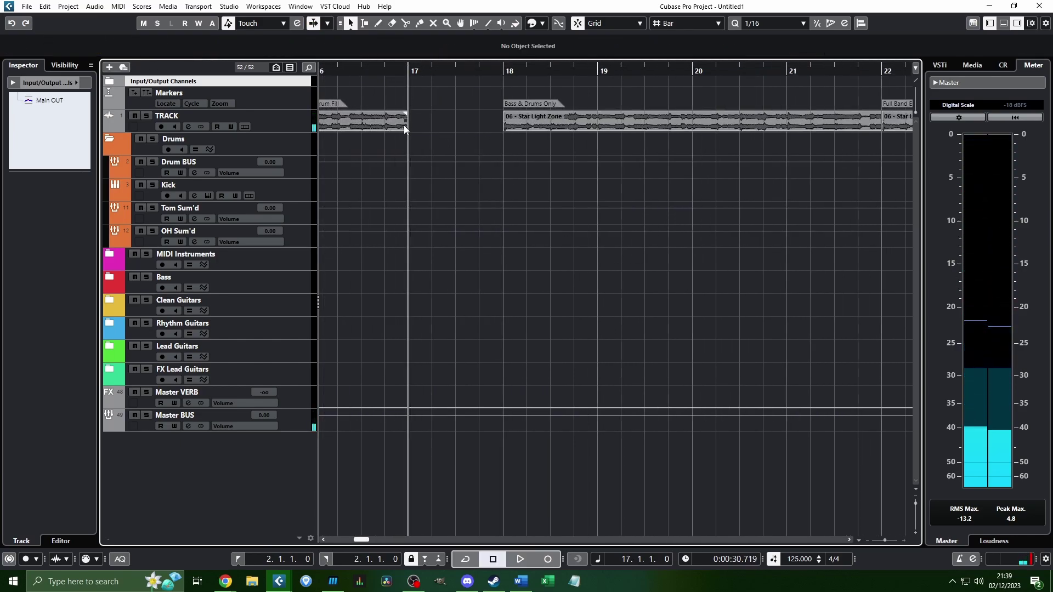
scroll(404, 127, down, 1)
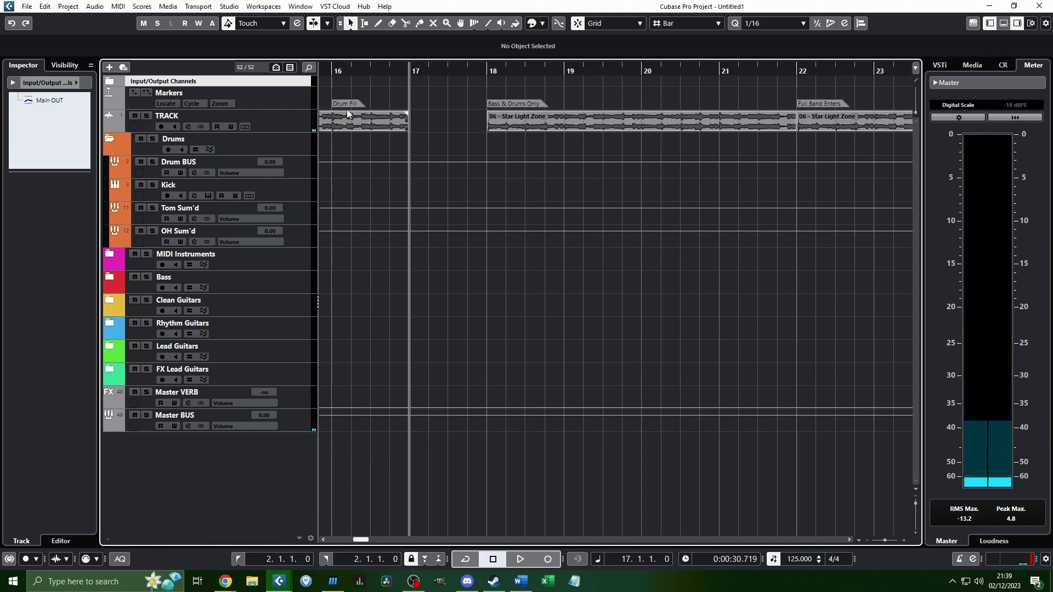
drag(347, 105, 422, 105)
Play from bar 16 across the empty bar 17 into the Bass & Drums Only section
scroll(434, 103, down, 1)
click(355, 72)
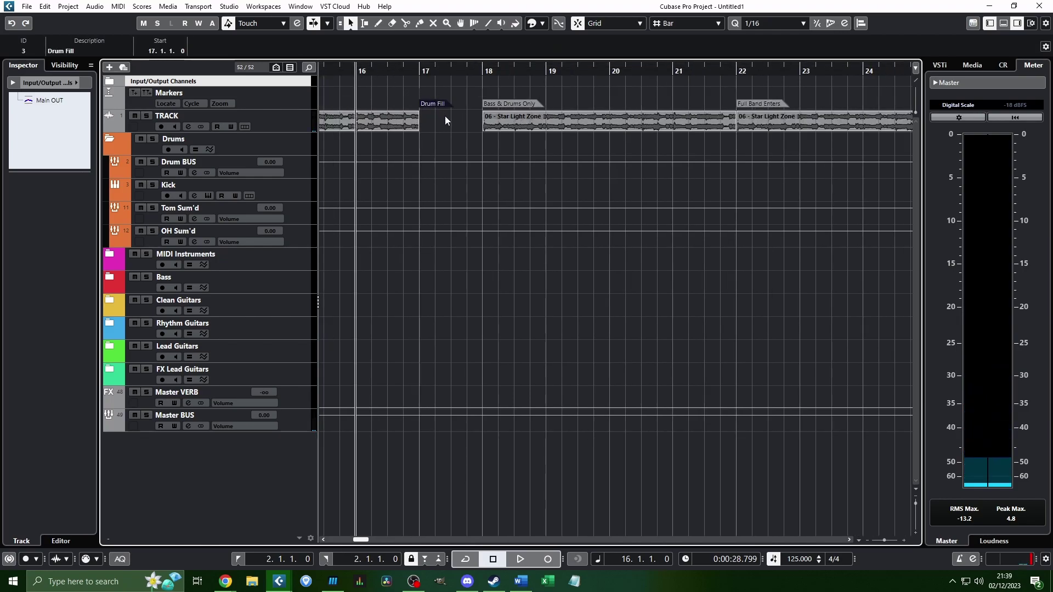
key(space)
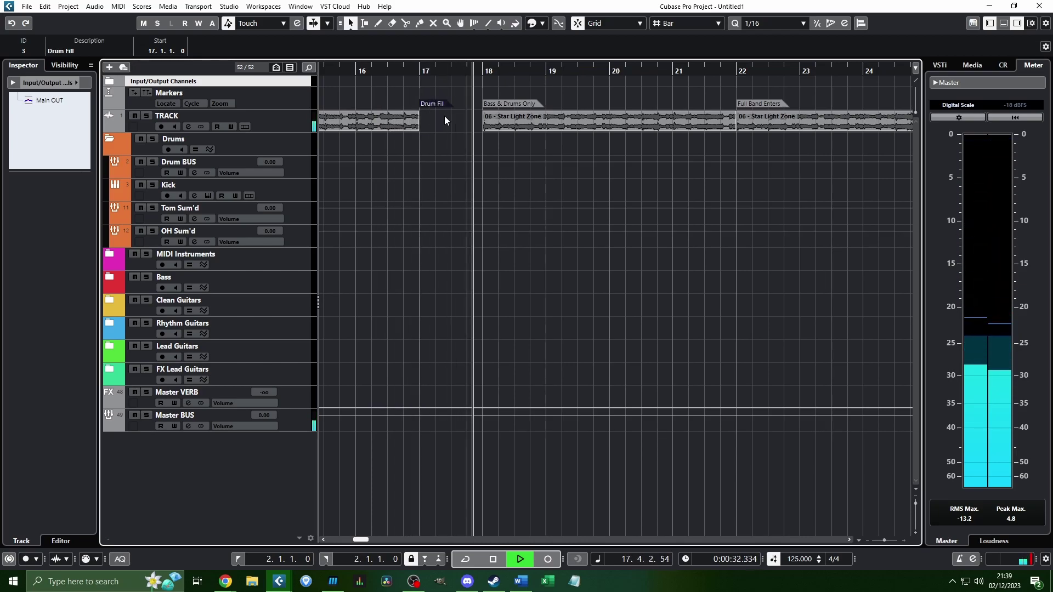
key(space)
scroll(441, 114, down, 1)
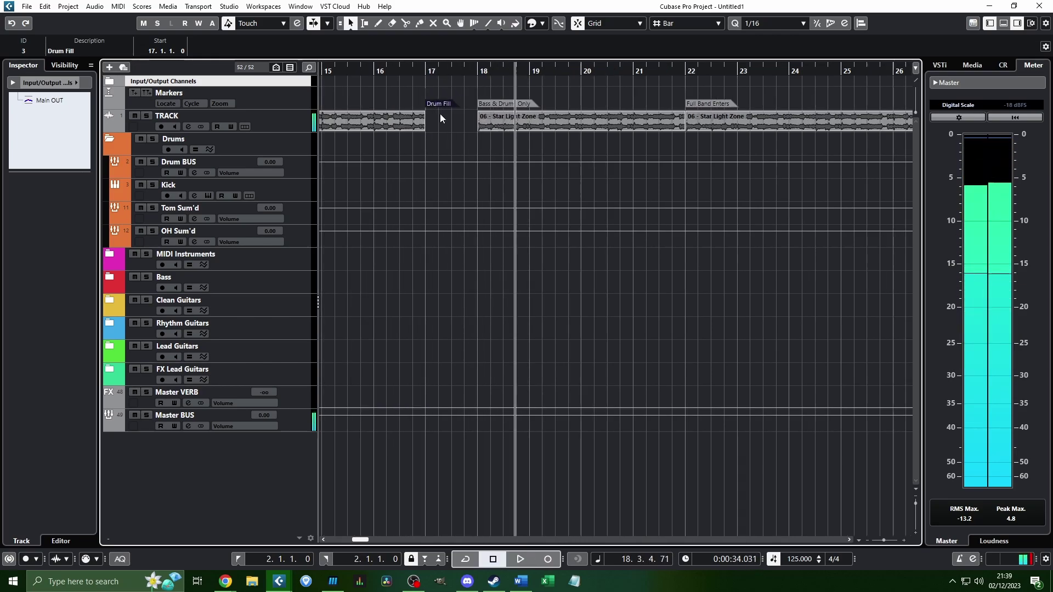
Stop playback and place the project cursor at bar 52, at the start of the last audio section
scroll(440, 114, down, 3)
scroll(528, 133, right, 3)
click(558, 151)
scroll(576, 146, left, 4)
scroll(588, 143, up, 1)
scroll(588, 143, left, 1)
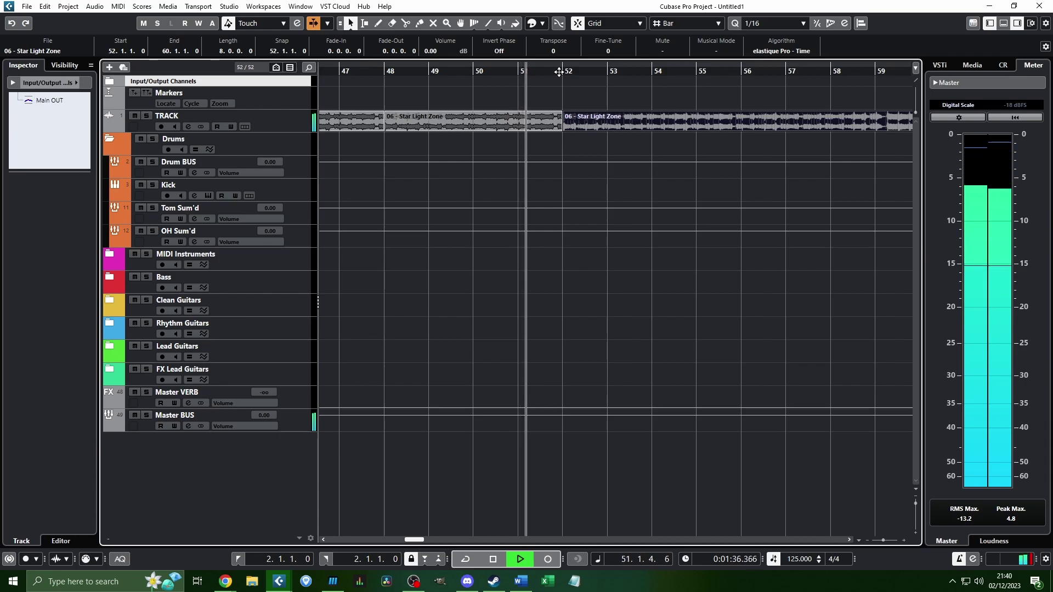
key(space)
click(559, 71)
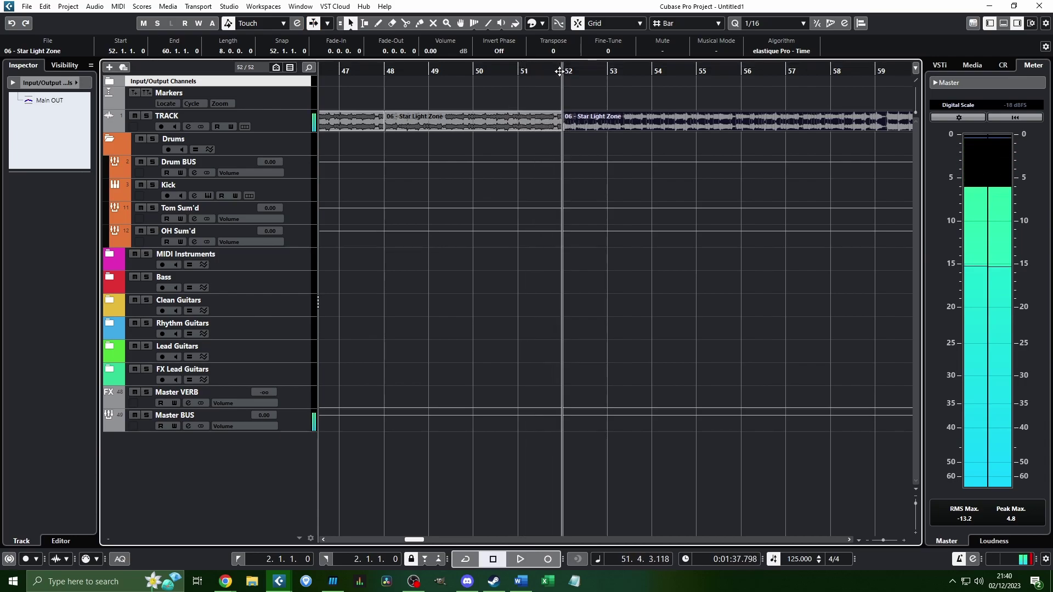
Add a position marker at bar 52 and set its description to Solo
click(135, 93)
click(65, 65)
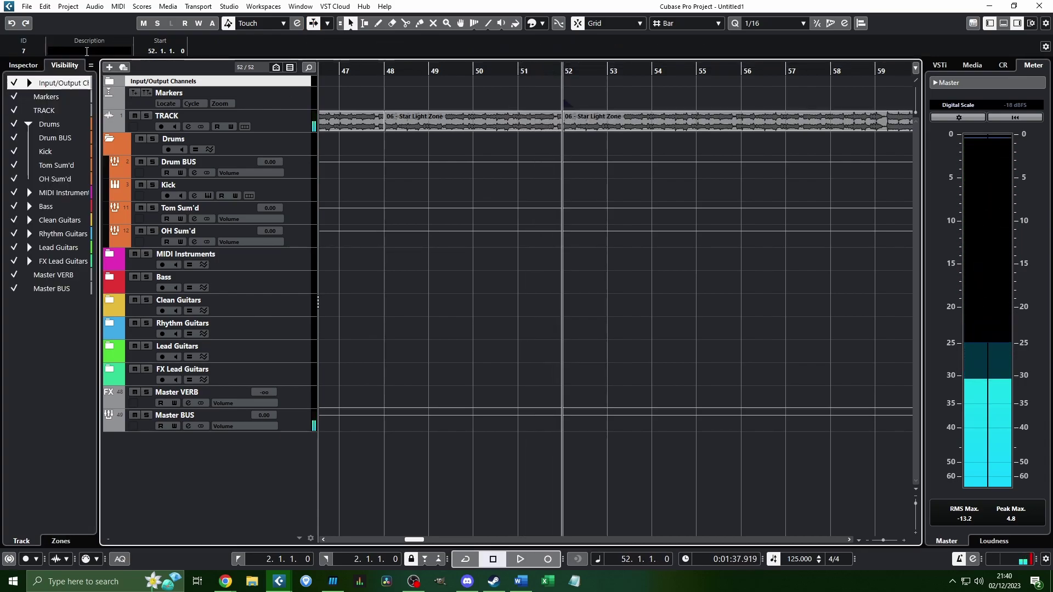
text(Solo)
key(Return)
click(23, 65)
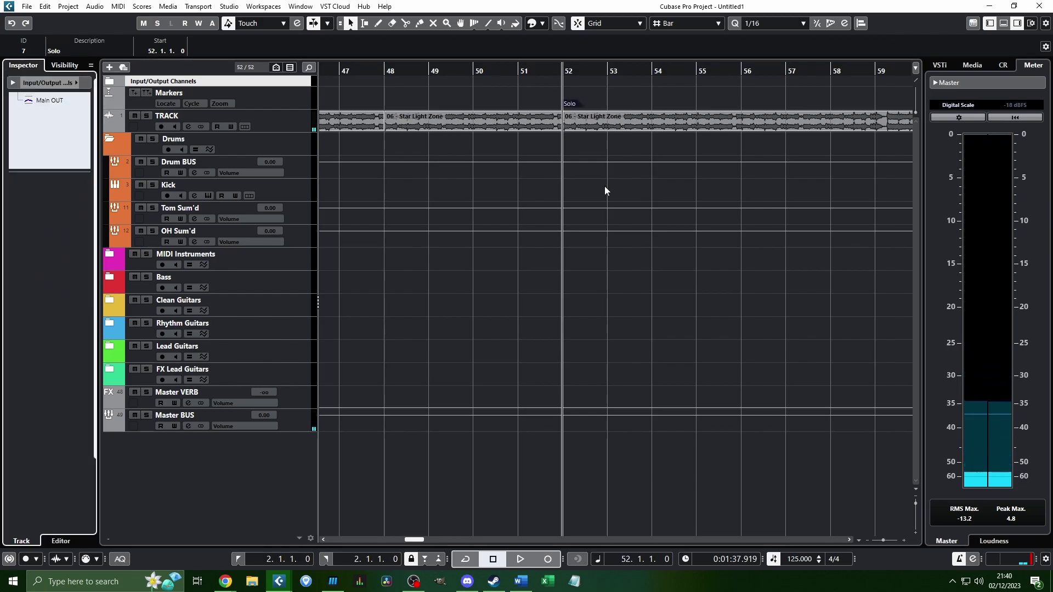
Examine the audio sections and the Verse and Solo markers between about bars 34 and 60
click(604, 185)
scroll(602, 180, down, 3)
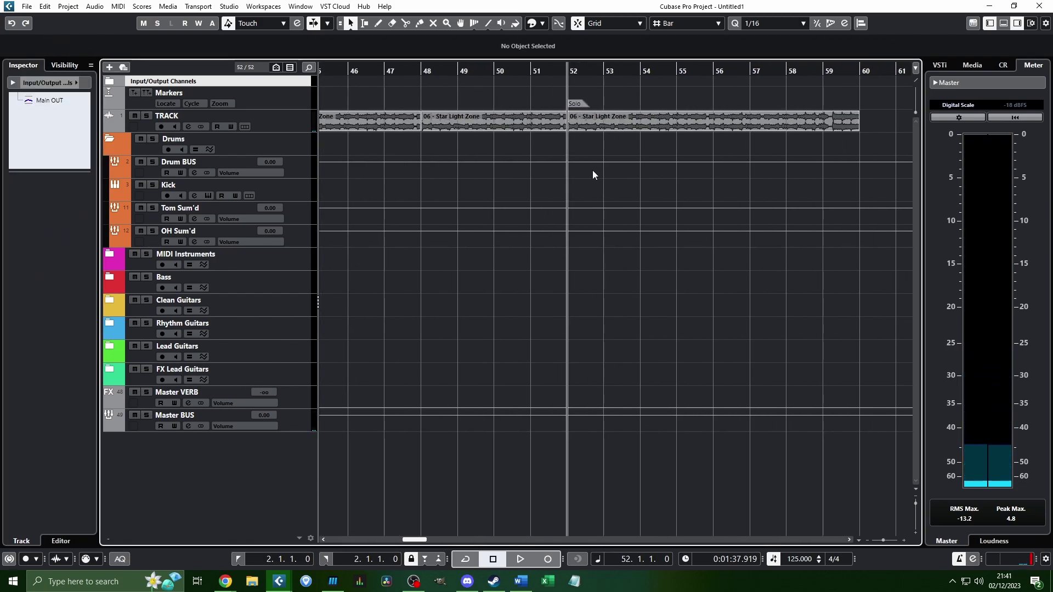
click(521, 580)
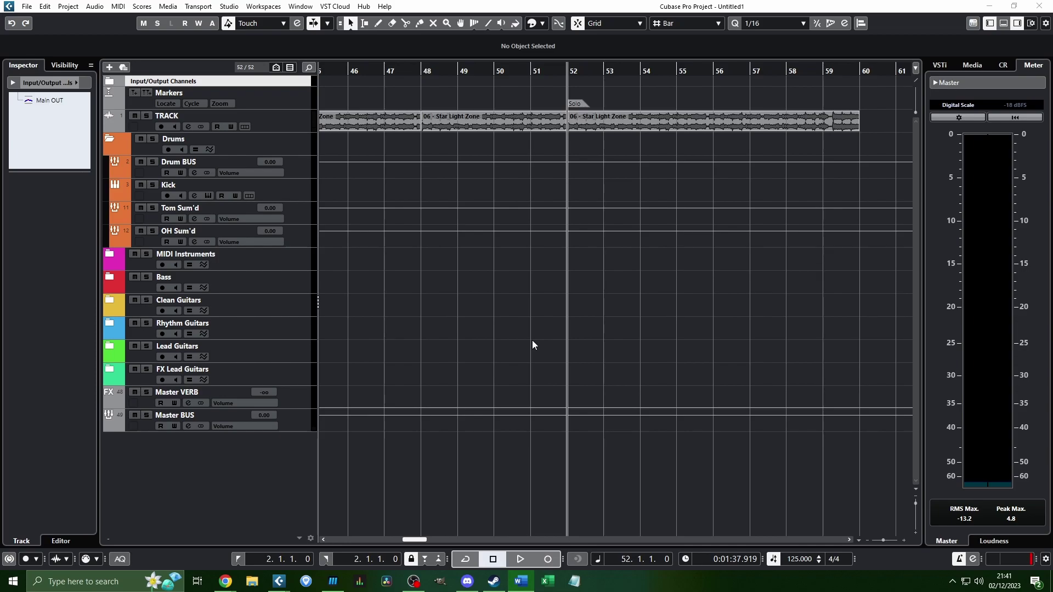
click(675, 93)
scroll(676, 93, right, 1)
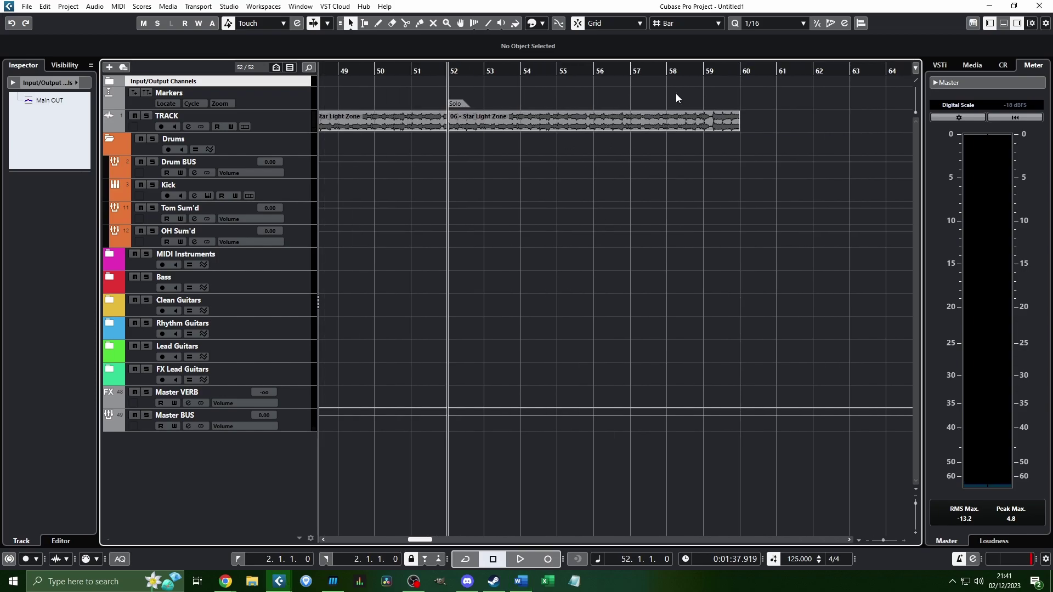
scroll(544, 128, down, 2)
scroll(545, 127, left, 3)
scroll(545, 127, right, 3)
scroll(545, 127, up, 4)
scroll(545, 126, down, 3)
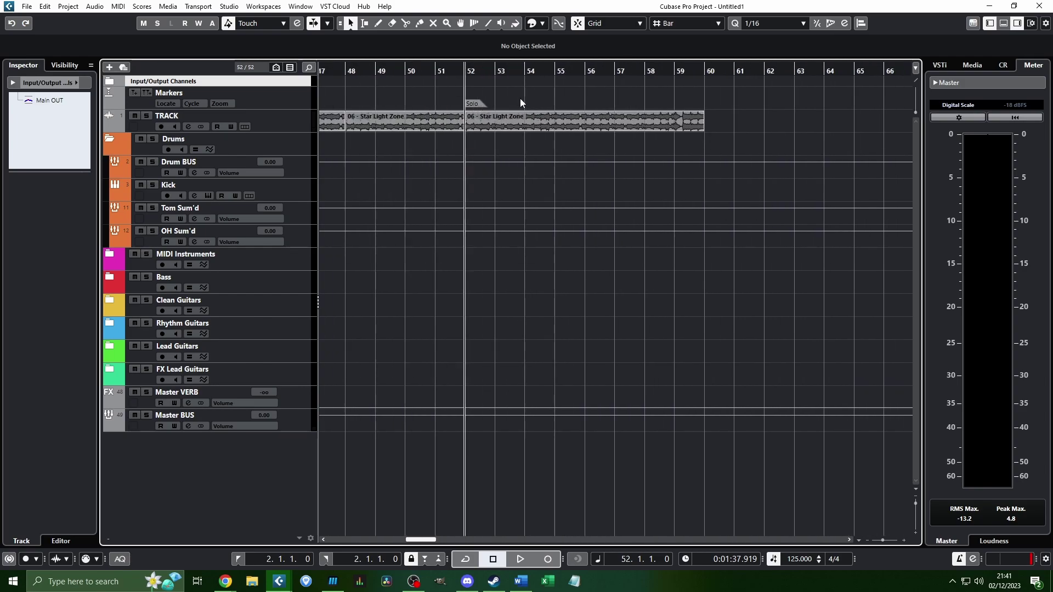
scroll(521, 100, right, 2)
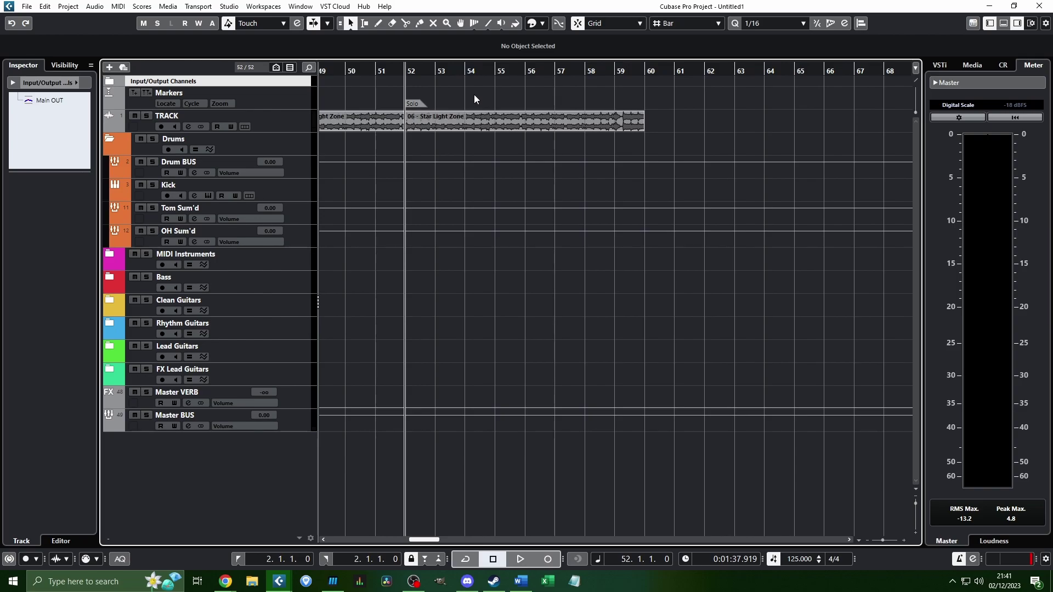
scroll(475, 94, down, 1)
scroll(480, 92, left, 3)
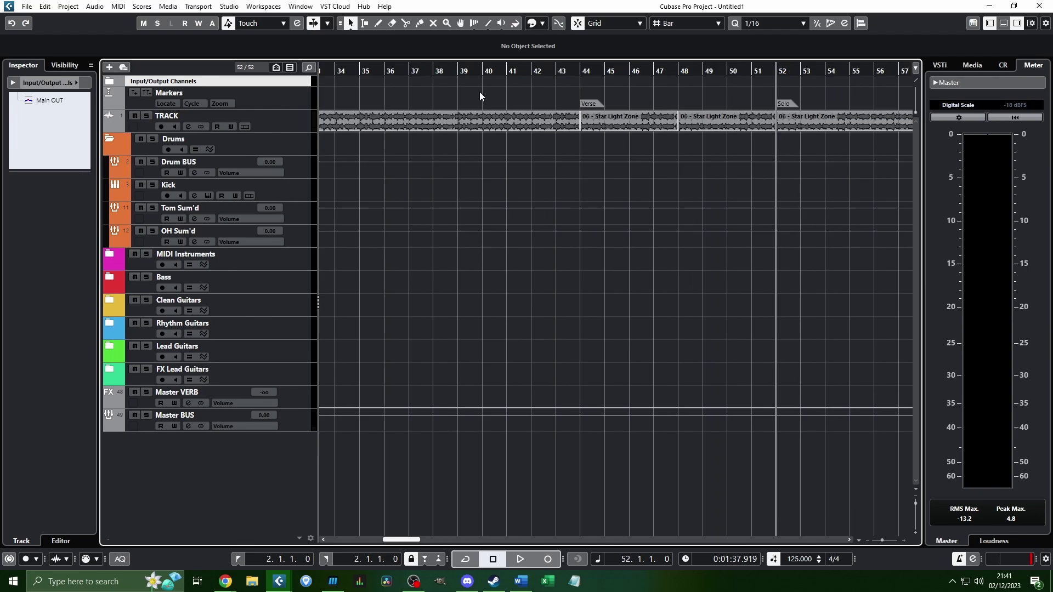
scroll(482, 92, right, 5)
scroll(555, 101, up, 2)
scroll(555, 101, down, 1)
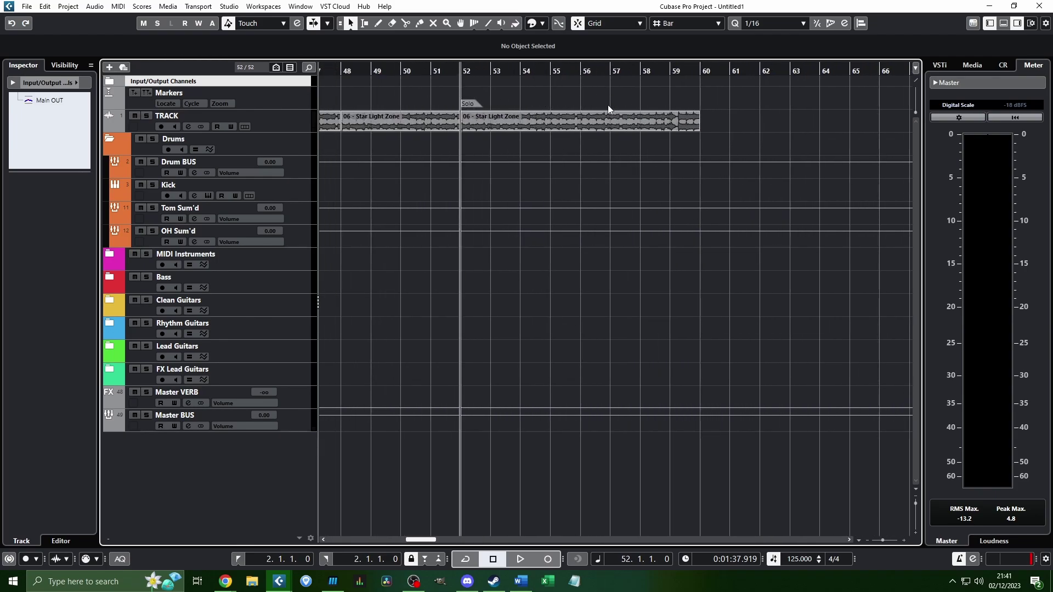
scroll(607, 104, down, 2)
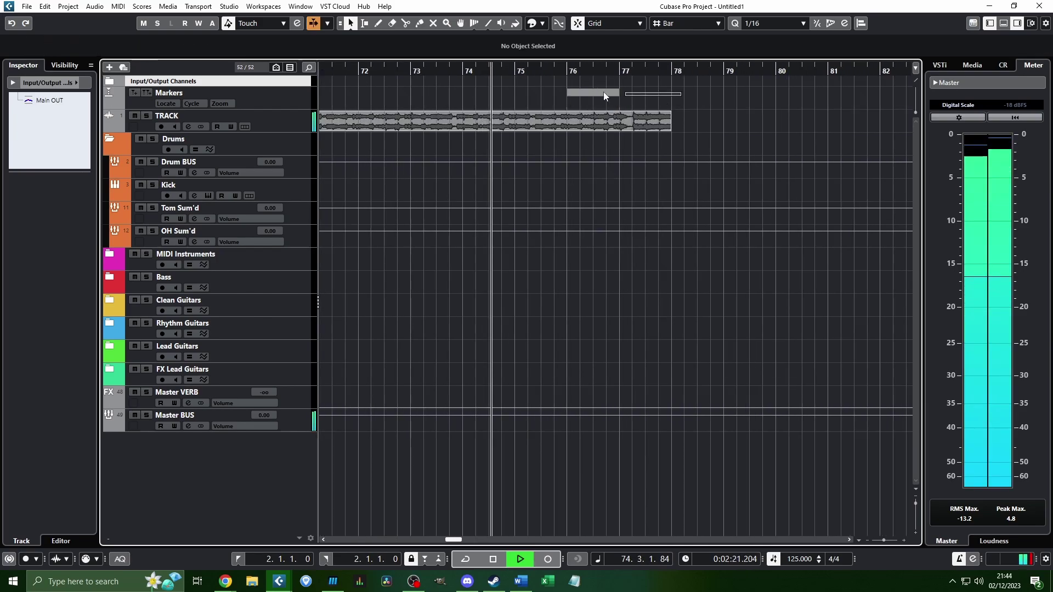
Delete the stray marker block at bar 76 on the marker track
click(577, 95)
key(Delete)
Stop playback, place the project cursor at bar 76 and split the last audio event there
scroll(588, 91, left, 1)
scroll(587, 91, right, 2)
key(space)
click(506, 73)
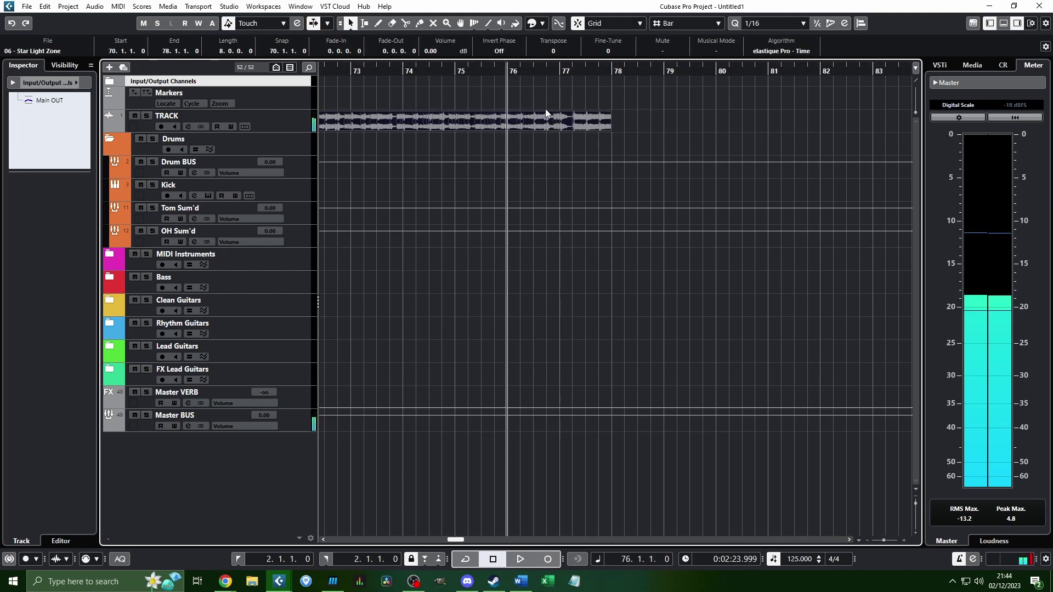
click(511, 120)
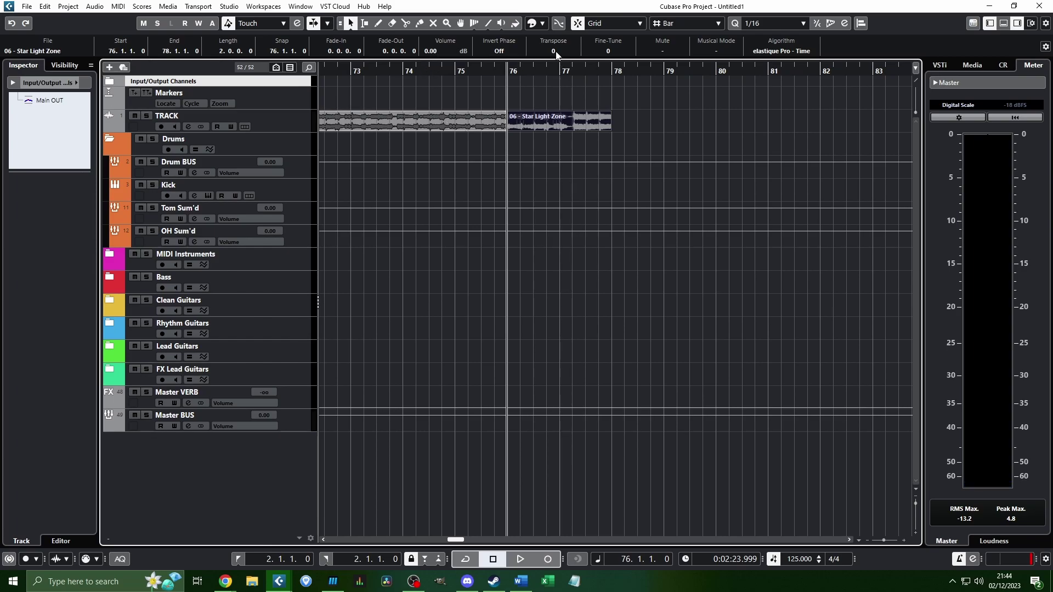
Play from bar 75 across the split at bar 76 to hear the transition
click(447, 68)
scroll(515, 104, right, 1)
click(500, 100)
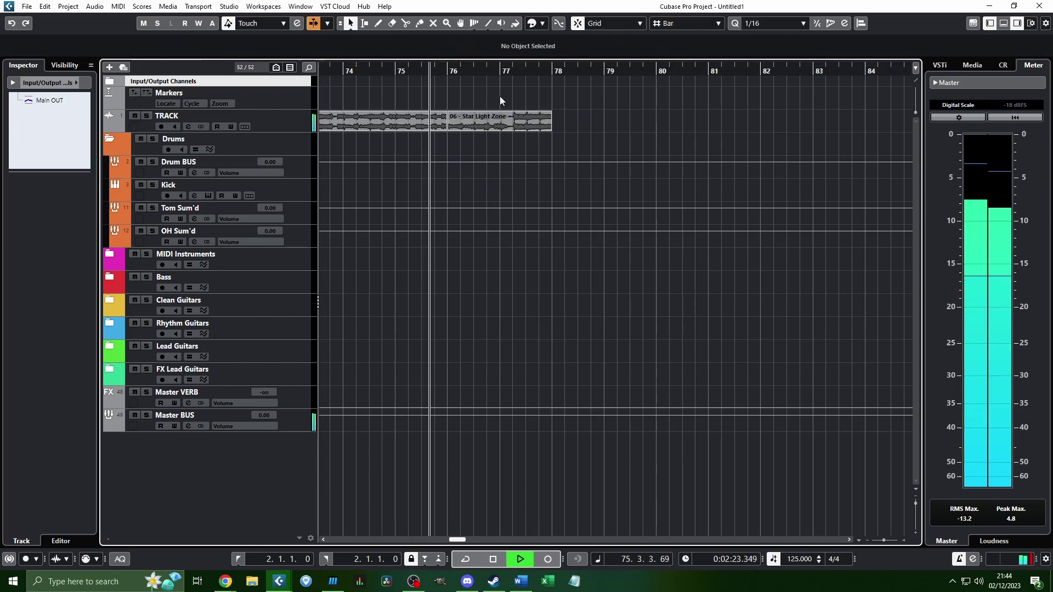
scroll(499, 101, left, 2)
key(space)
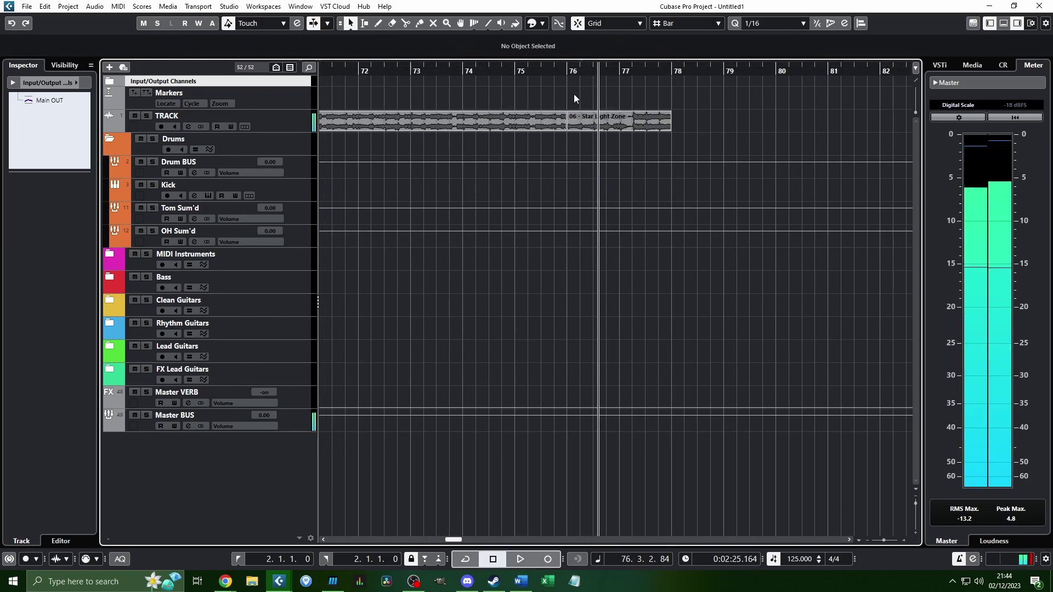
Transpose the audio event at bars 76 to 78 by 3 semitones and play the transition into it
click(585, 117)
click(563, 68)
scroll(562, 54, down, 1)
key(space)
click(521, 72)
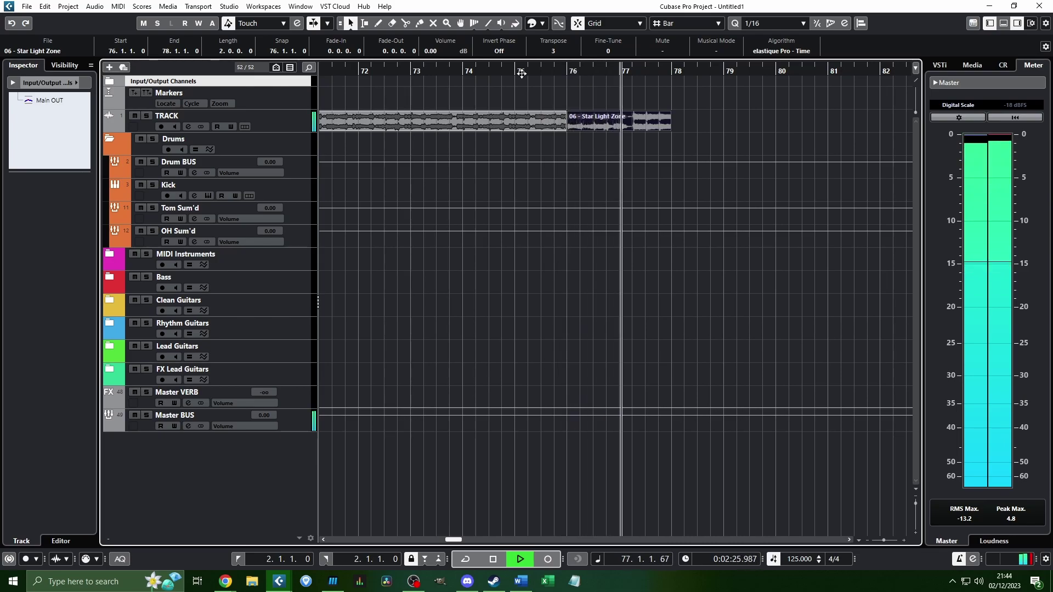
click(521, 72)
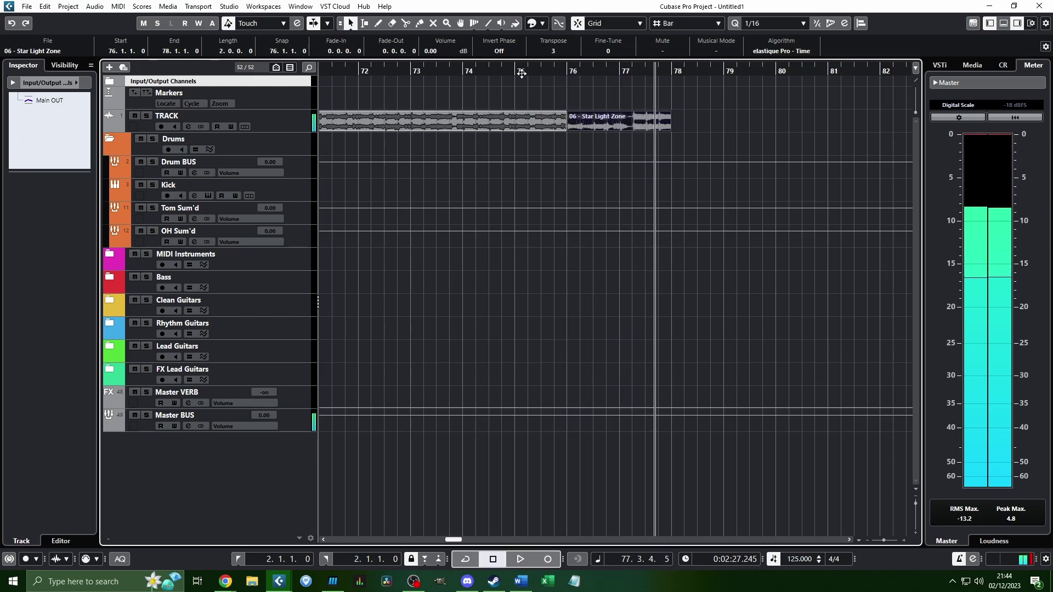
Play the transition from bar 75 into the event at bar 76 again and stop in bar 77
key(space)
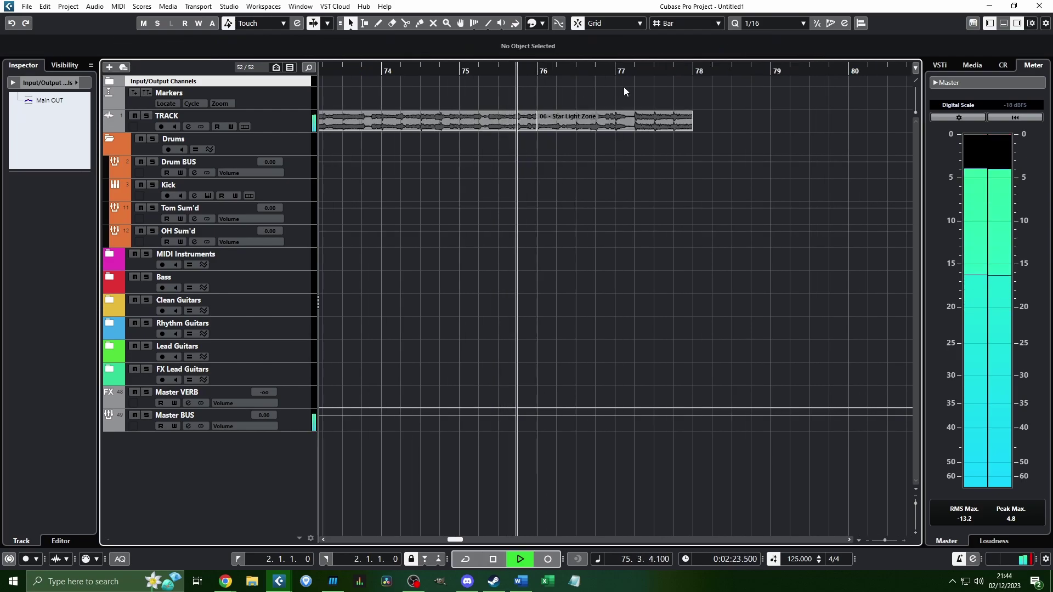
scroll(624, 87, right, 1)
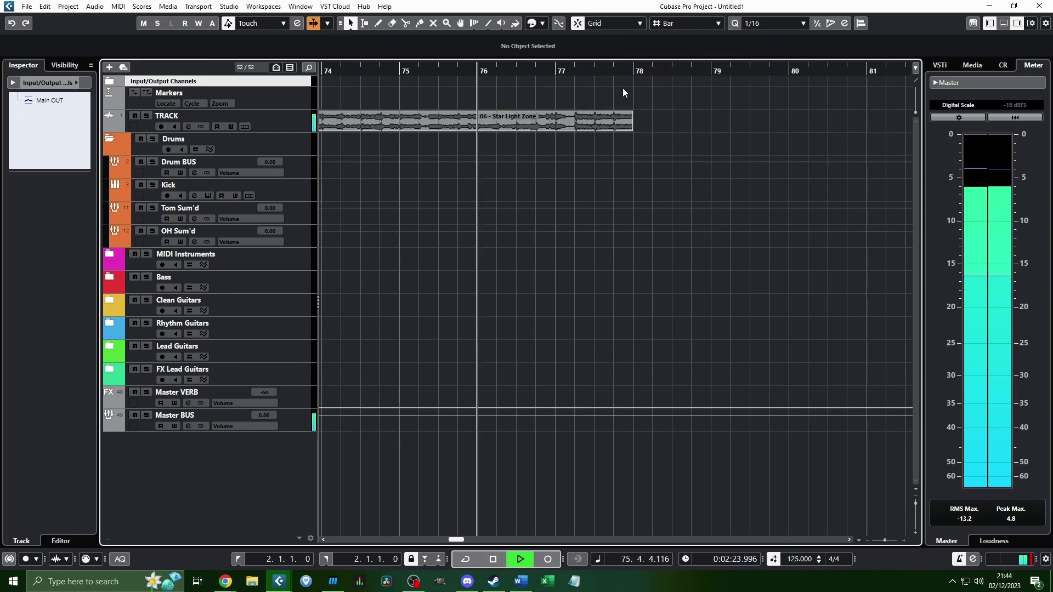
scroll(569, 103, up, 3)
scroll(568, 103, down, 2)
scroll(569, 102, right, 2)
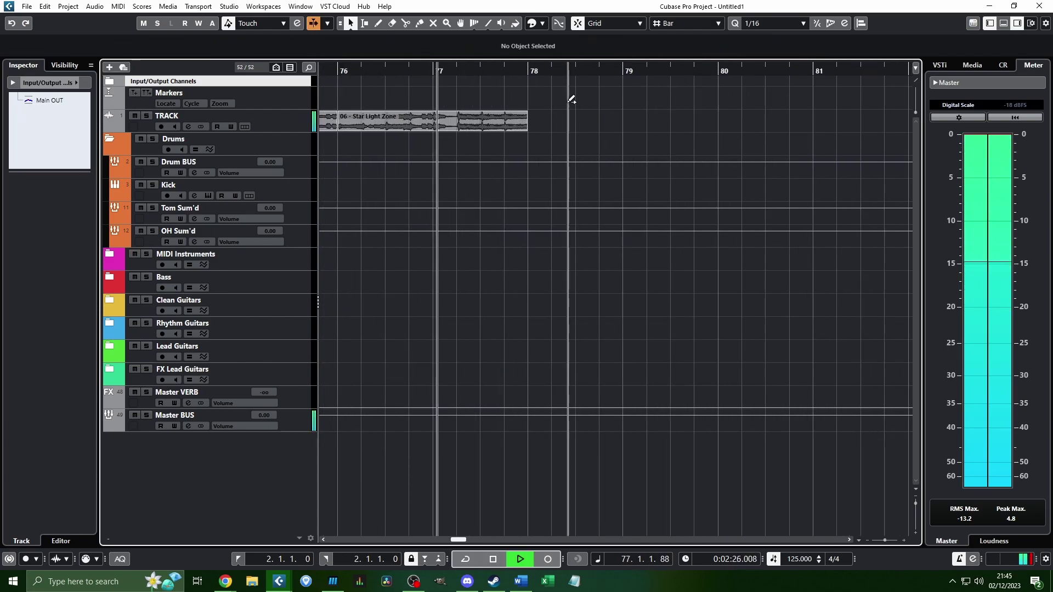
key(g)
key(space)
Label the position markers at bar 76 as Key Change and at bar 78 as Key Changed Chorus
key(g)
key(g)
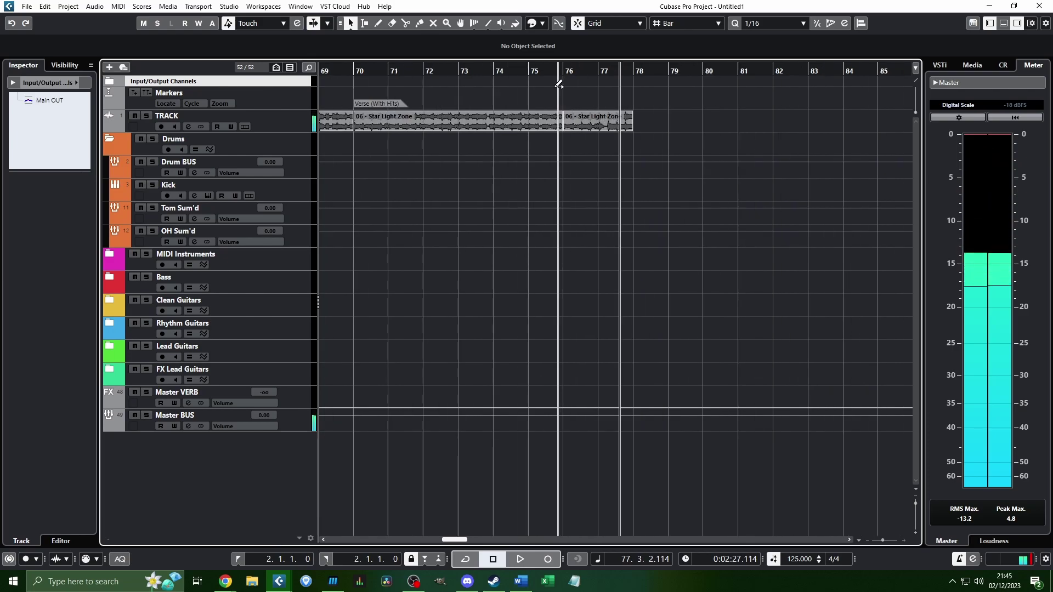
key(Return)
Play the opening of the Key Changed Chorus section from bar 78 and look back over the preceding markers
key(space)
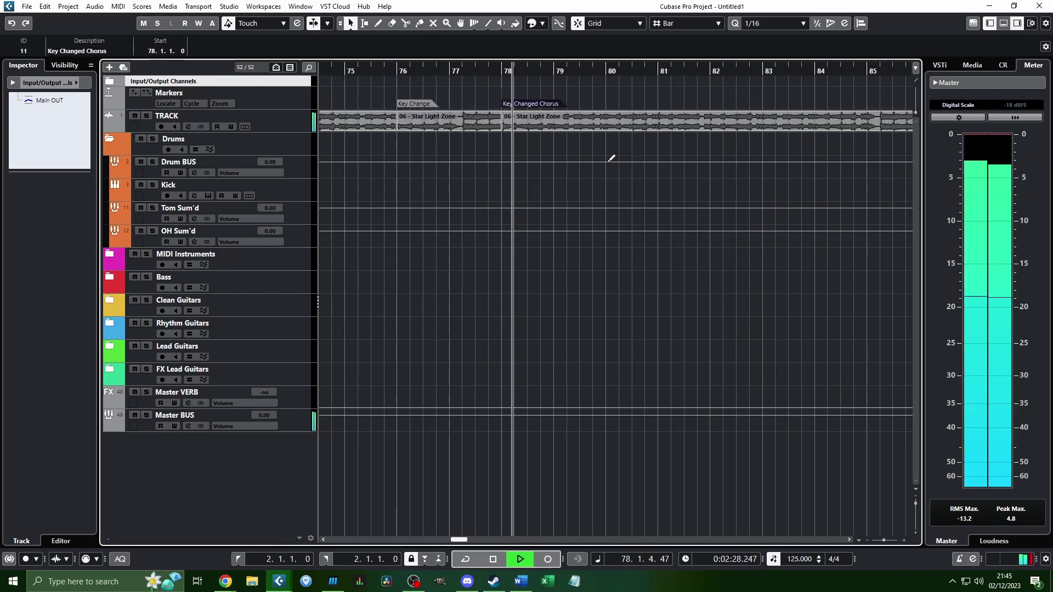
scroll(607, 147, down, 2)
scroll(600, 140, right, 1)
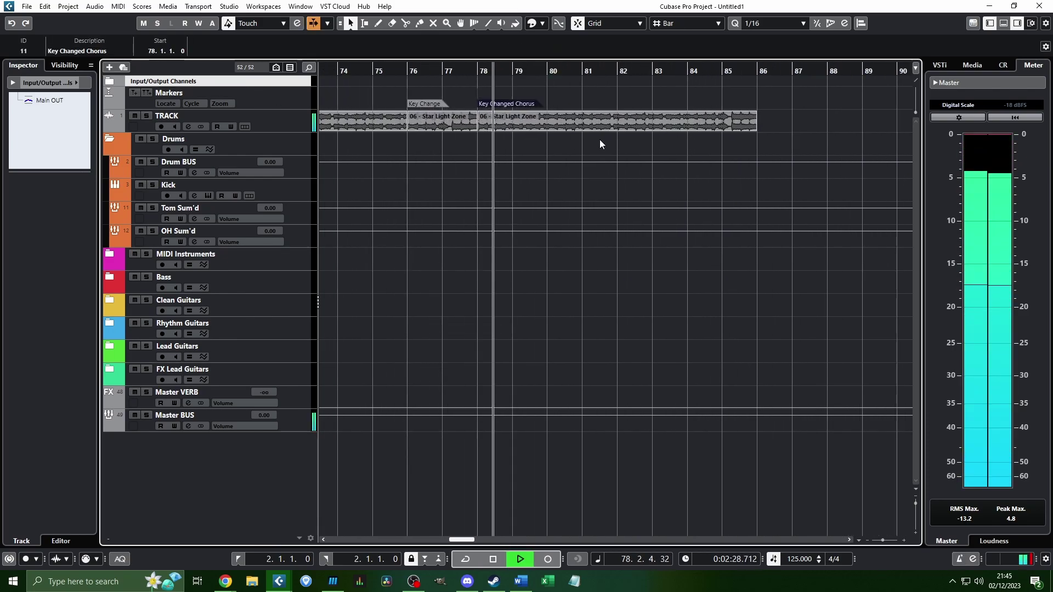
scroll(528, 146, up, 3)
key(g)
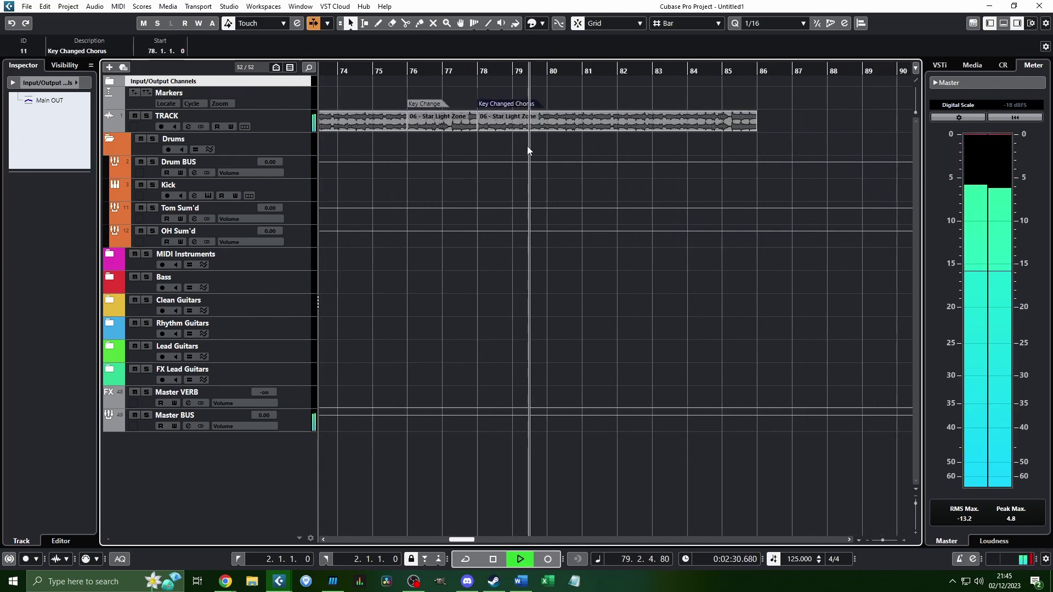
key(space)
scroll(547, 149, left, 5)
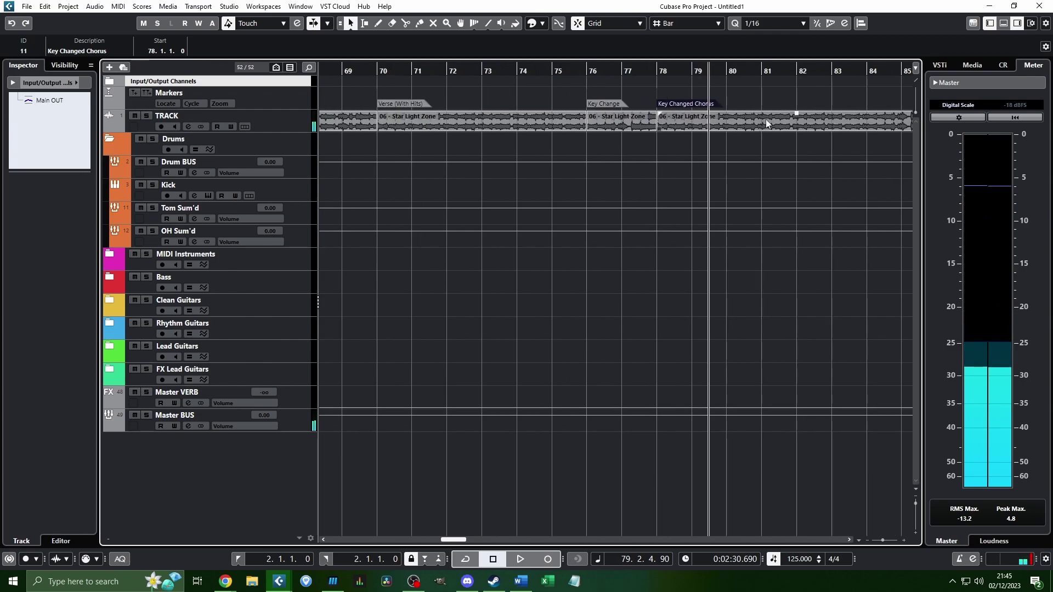
Play the Key Changed Chorus section on through bar 84 and stop to find where the next section begins
click(762, 118)
key(Delete)
scroll(483, 150, left, 9)
scroll(542, 128, down, 2)
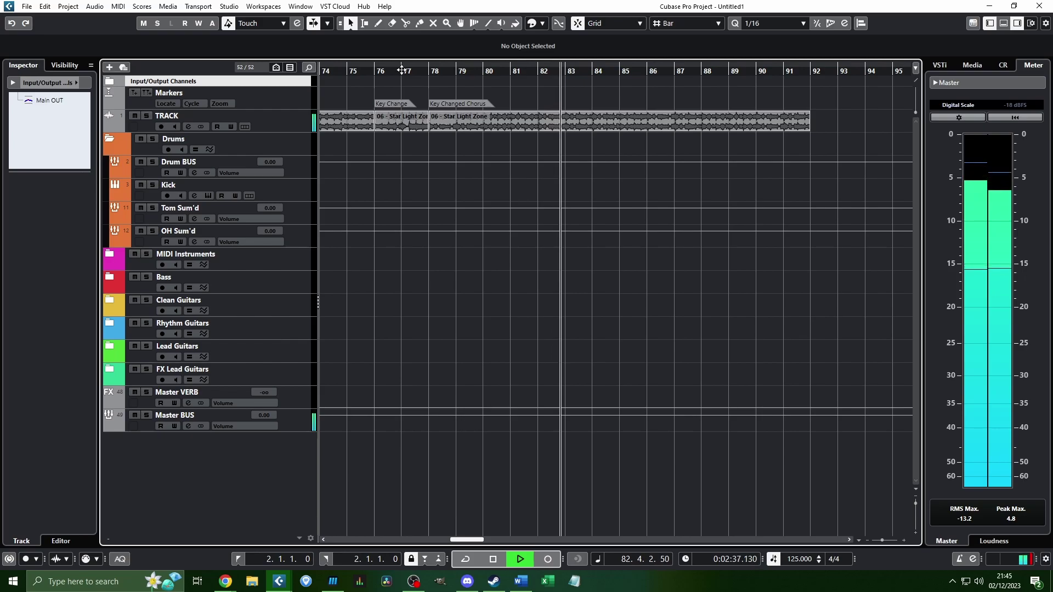
scroll(581, 101, right, 1)
scroll(580, 101, up, 2)
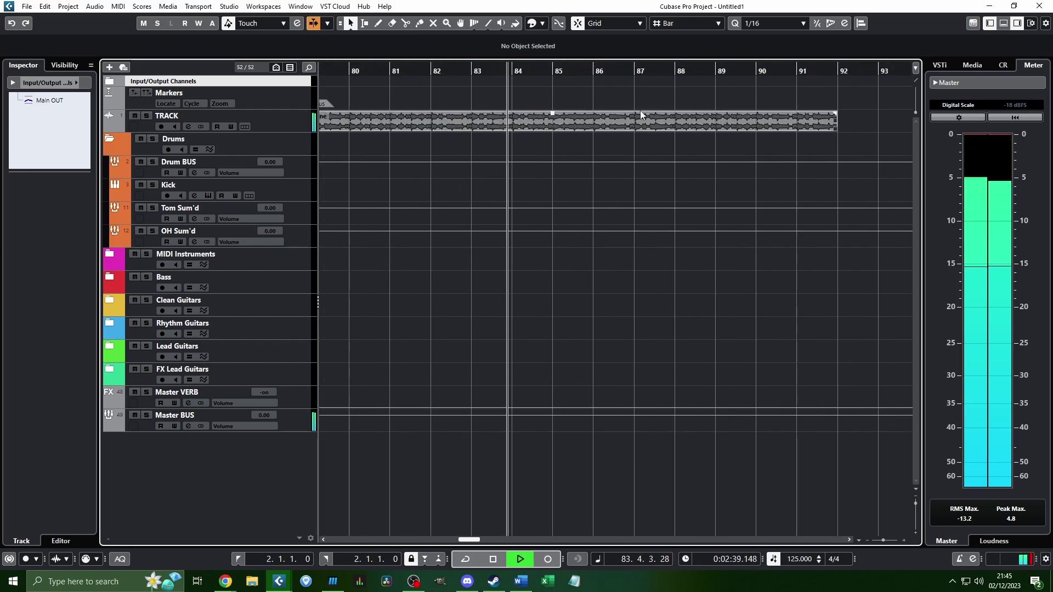
scroll(581, 100, right, 2)
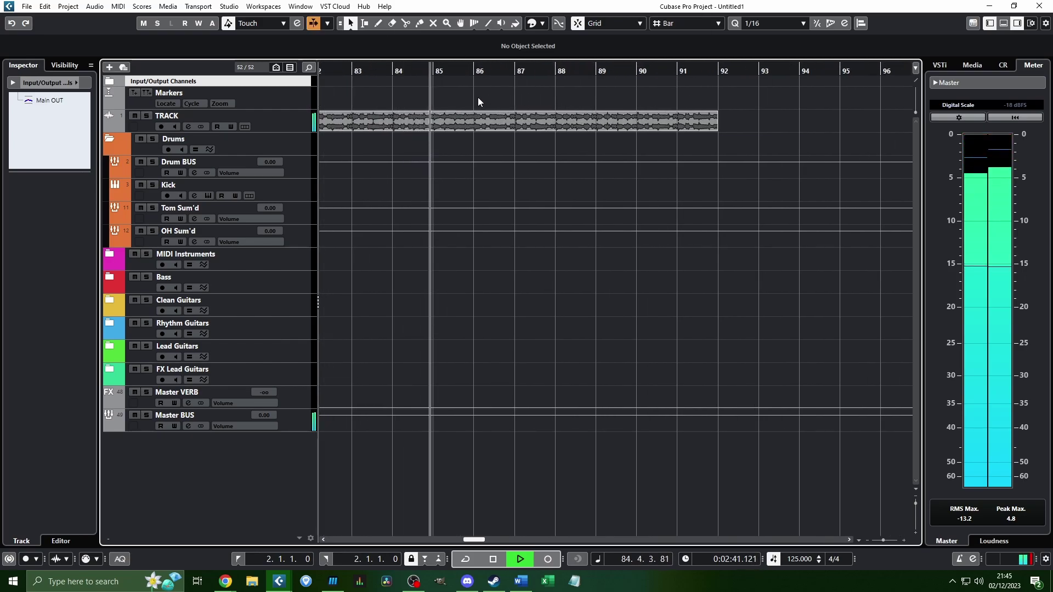
key(space)
Add a position marker at bar 86 and label it Solo
click(476, 70)
click(134, 93)
click(88, 51)
text(Solo)
key(Return)
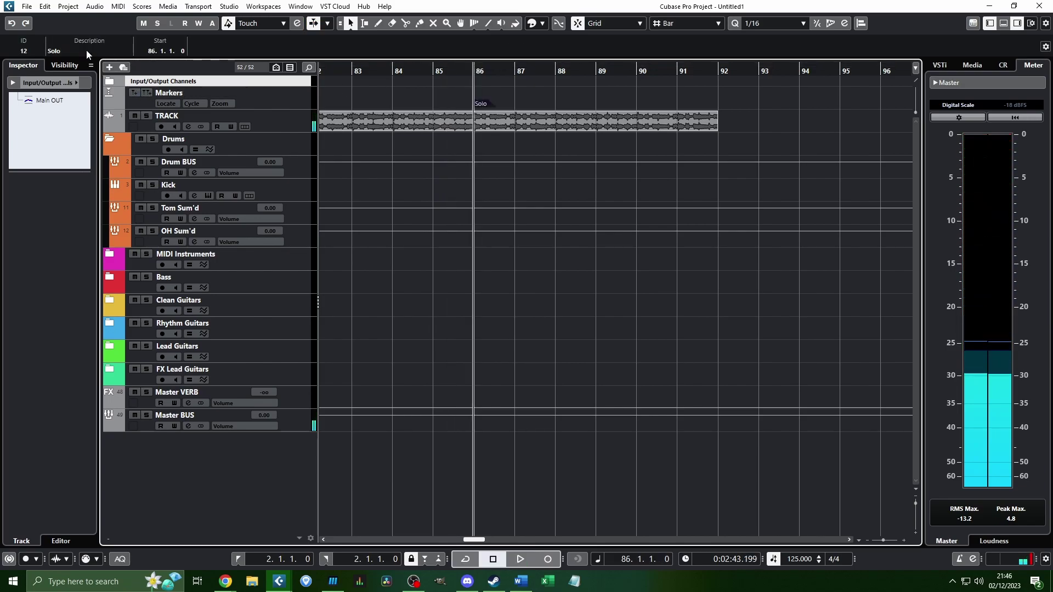
Play the track out past its end in bar 115, stop, and look back over the arrangement's sections
click(479, 124)
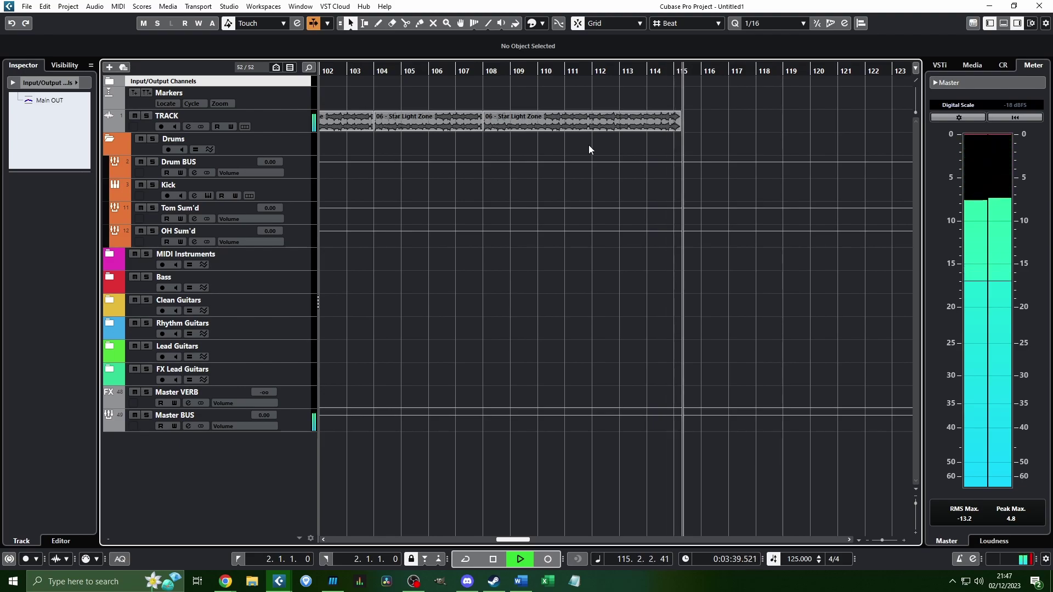
key(space)
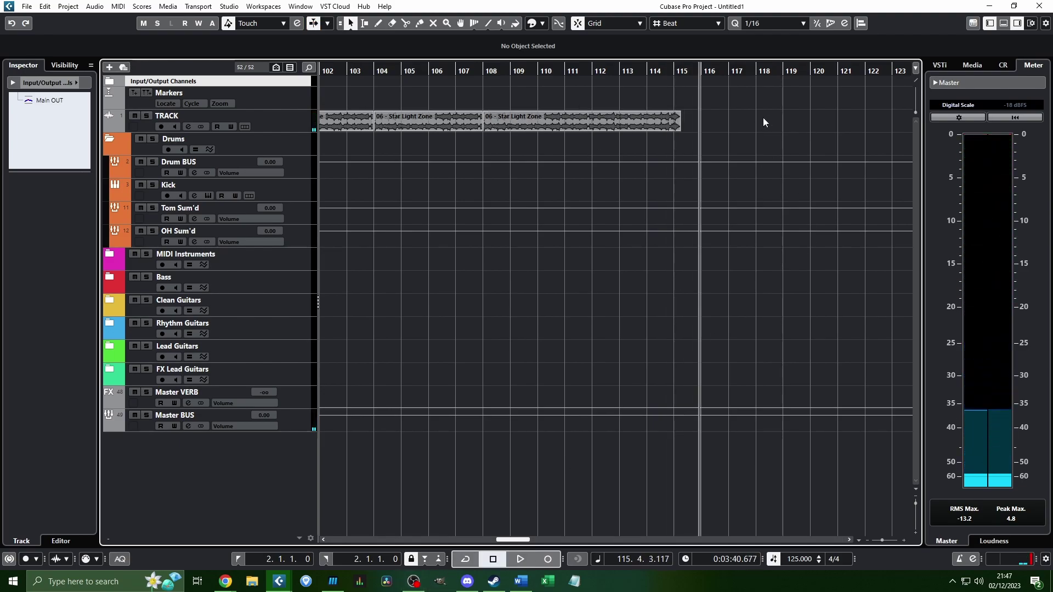
scroll(763, 118, left, 5)
scroll(570, 144, down, 2)
scroll(570, 143, left, 12)
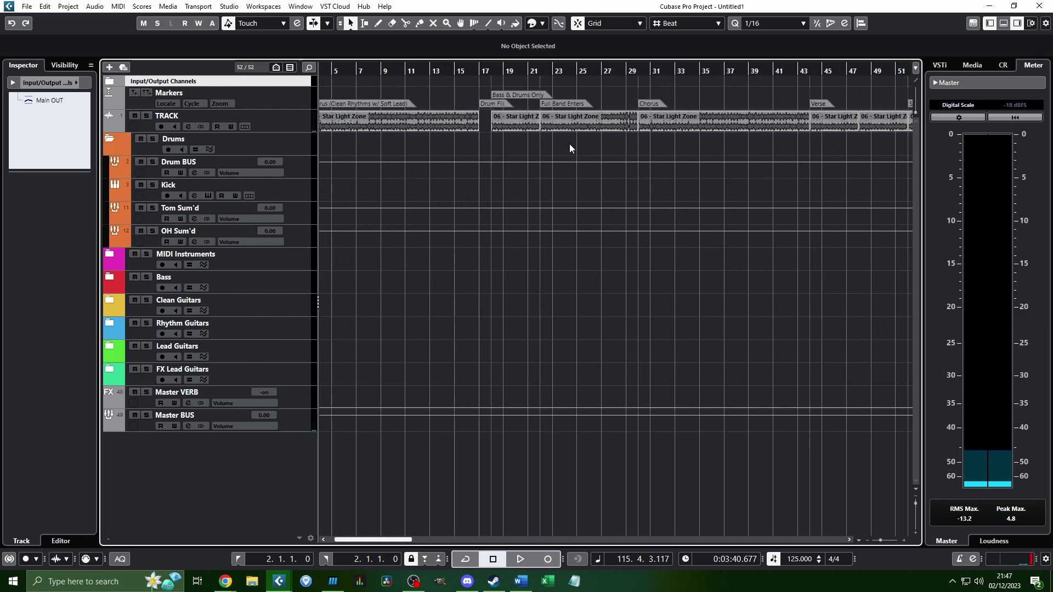
scroll(569, 144, right, 14)
scroll(637, 144, up, 5)
scroll(706, 142, right, 9)
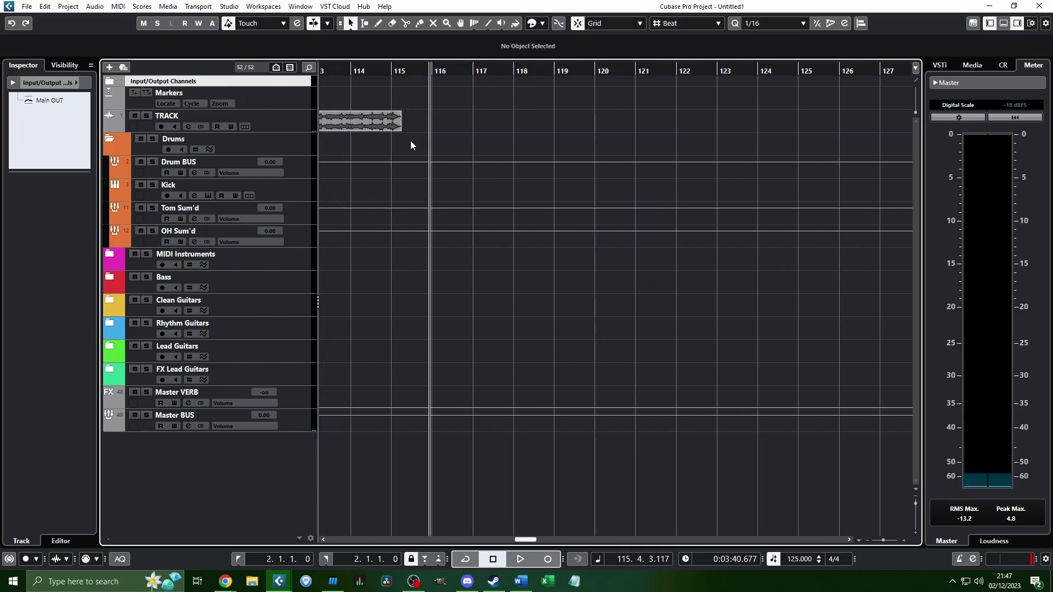
Try extending the end of the last audio event to bar 116 and play the extended ending
scroll(408, 141, up, 1)
drag(392, 131, 435, 132)
key(space)
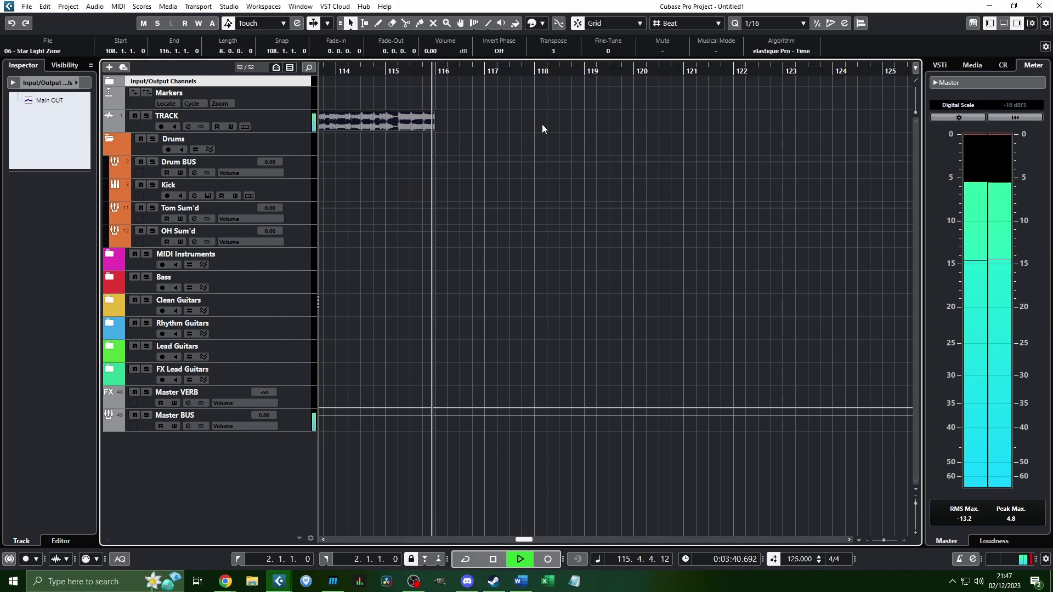
key(space)
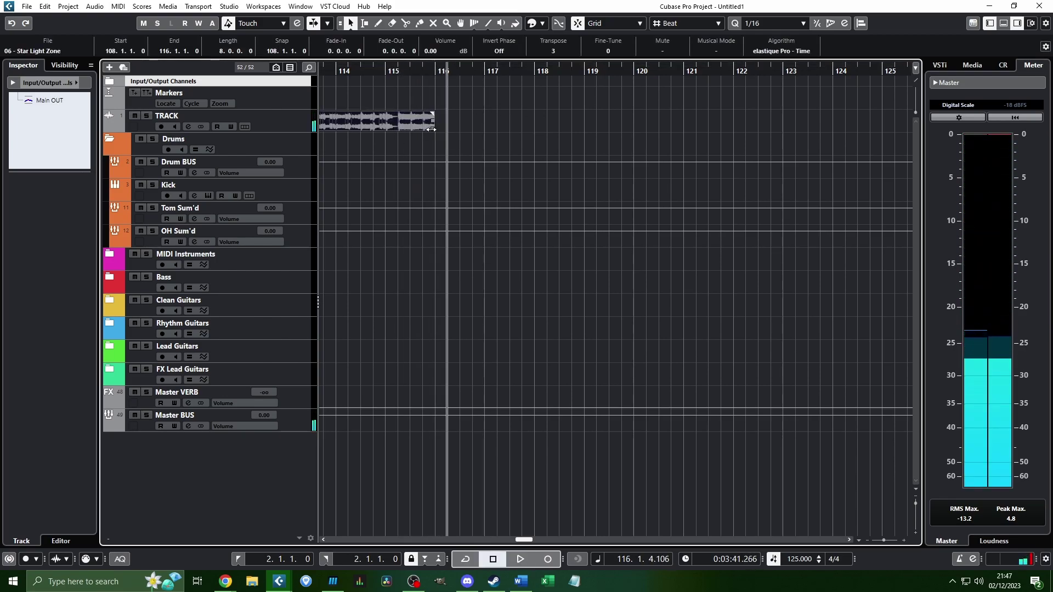
Trim the end of the last audio event to bar 115 beat 2 and play the ending from bar 115
drag(436, 121, 392, 127)
scroll(392, 127, up, 5)
click(383, 75)
scroll(460, 96, down, 4)
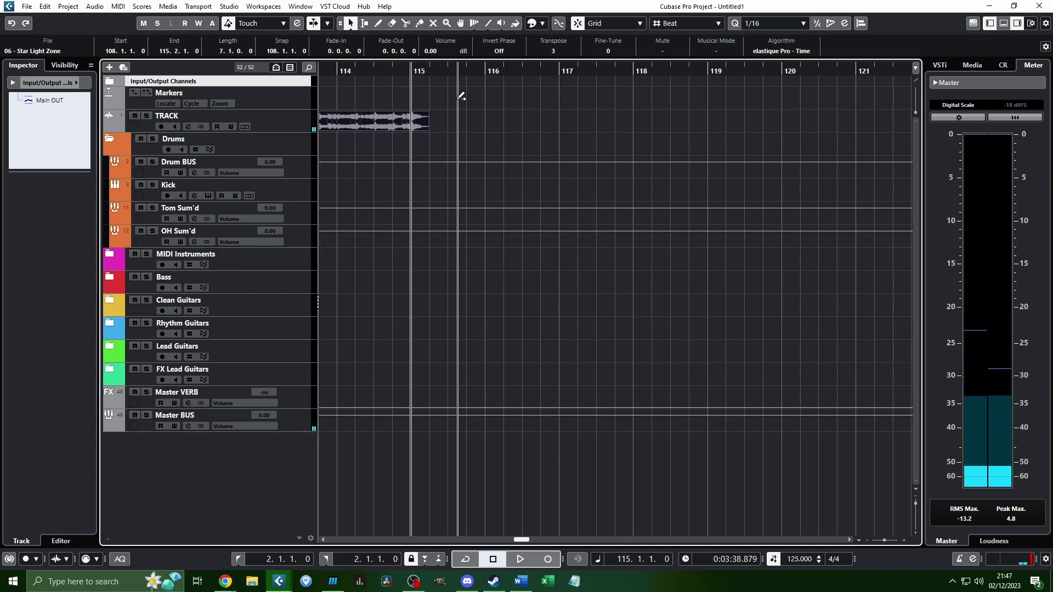
key(space)
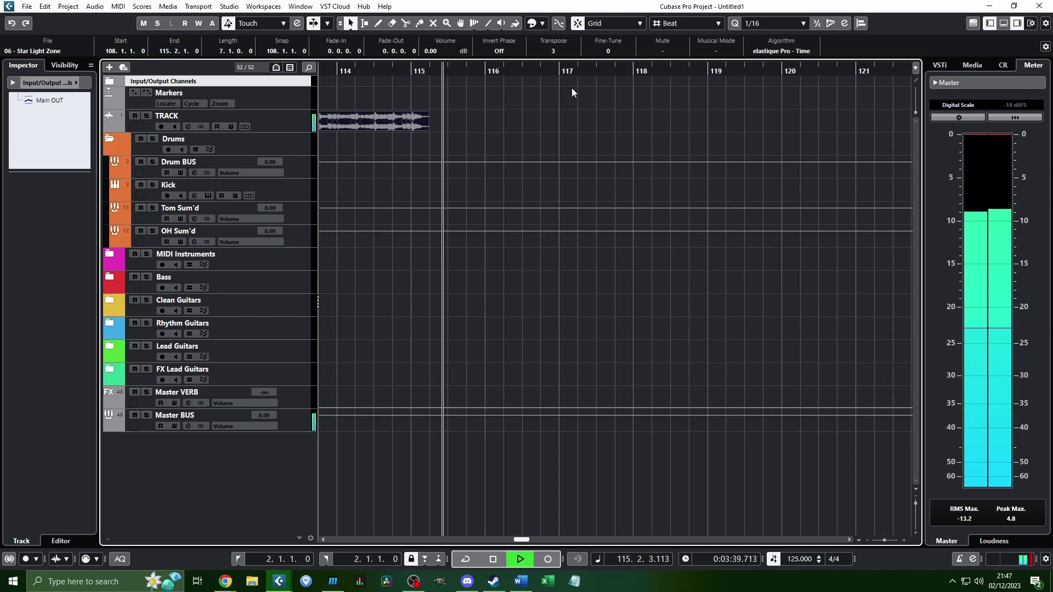
Stop playback and examine the labelled sections across the arrangement back to the track's end, leaving nothing selected
scroll(572, 87, down, 10)
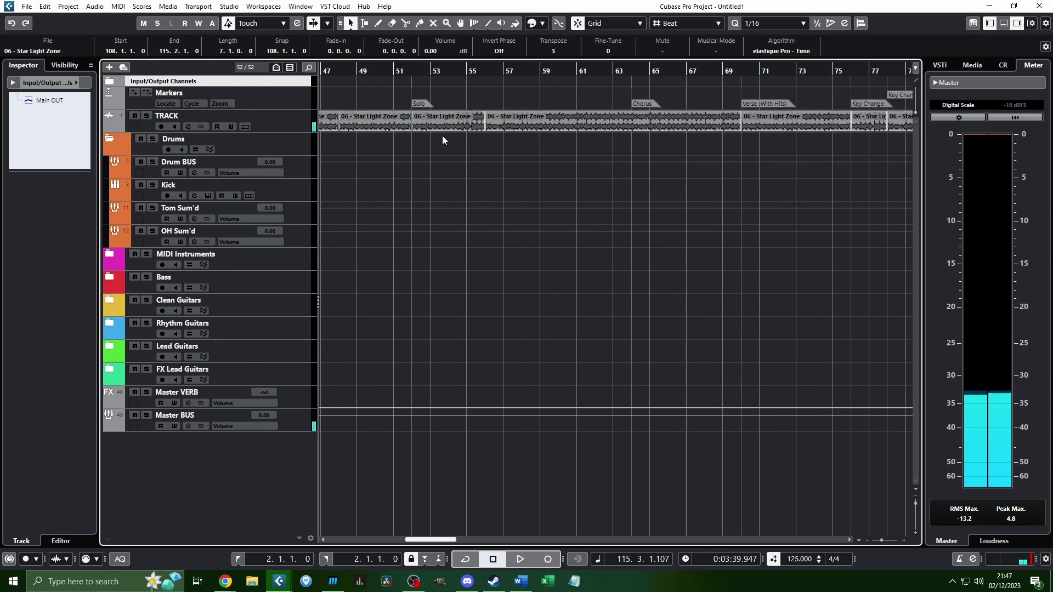
scroll(442, 136, down, 5)
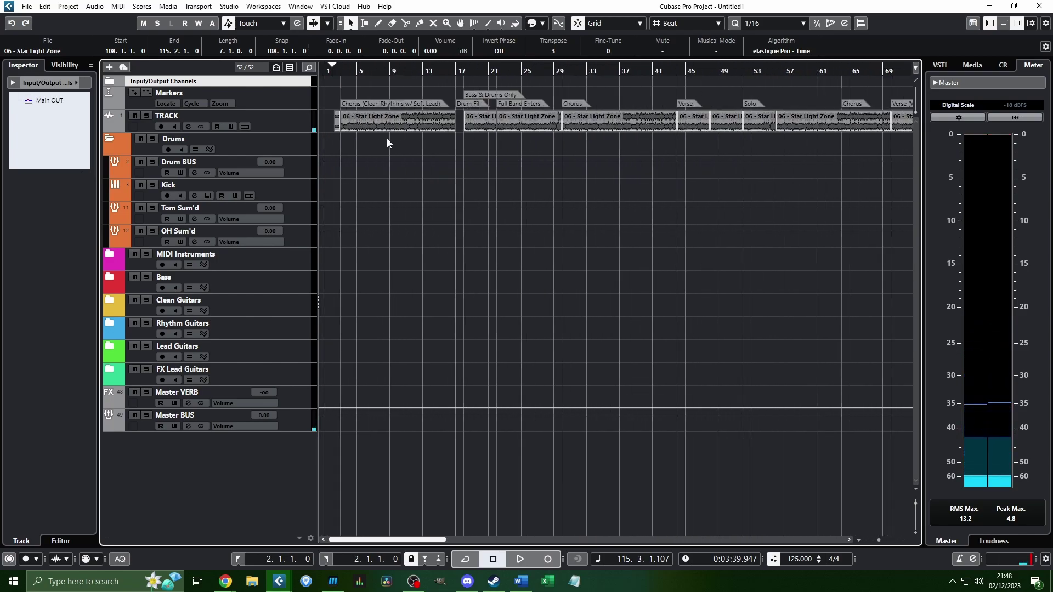
scroll(603, 151, right, 5)
scroll(661, 155, up, 5)
scroll(494, 134, left, 5)
scroll(724, 147, up, 5)
scroll(622, 141, down, 2)
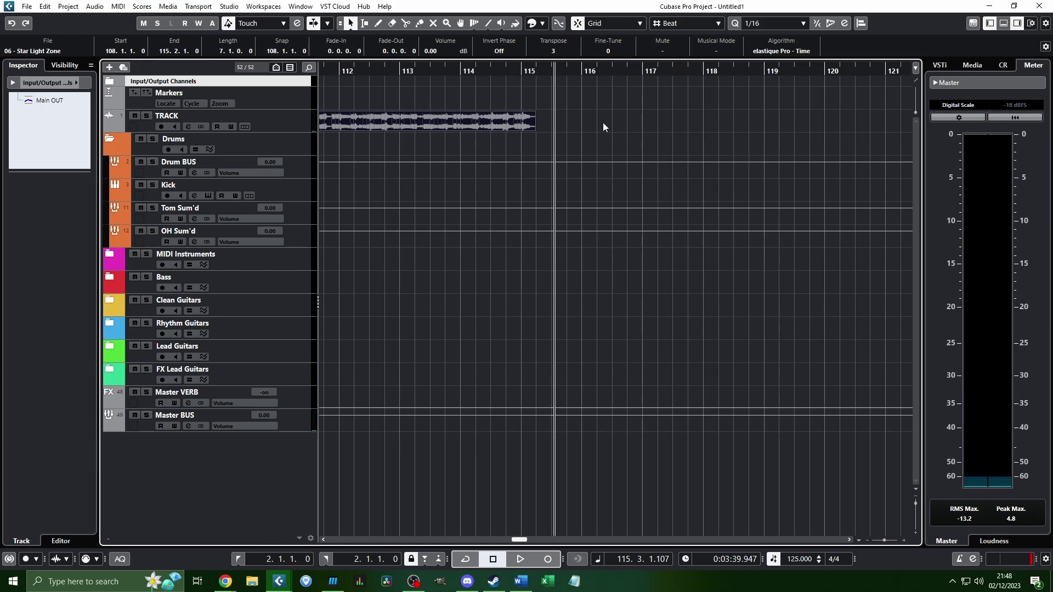
click(604, 122)
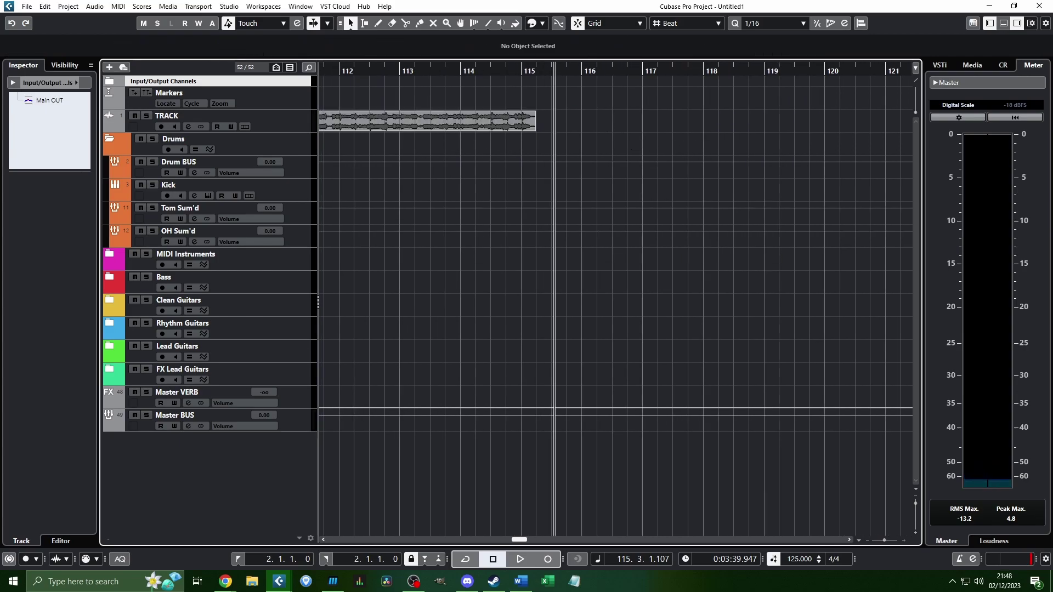
Start saving the project and browse to the Covers folder inside Cubase\2024 on Main Drive (D:)
key(alt+Tab)
click(455, 3)
key(ctrl+s)
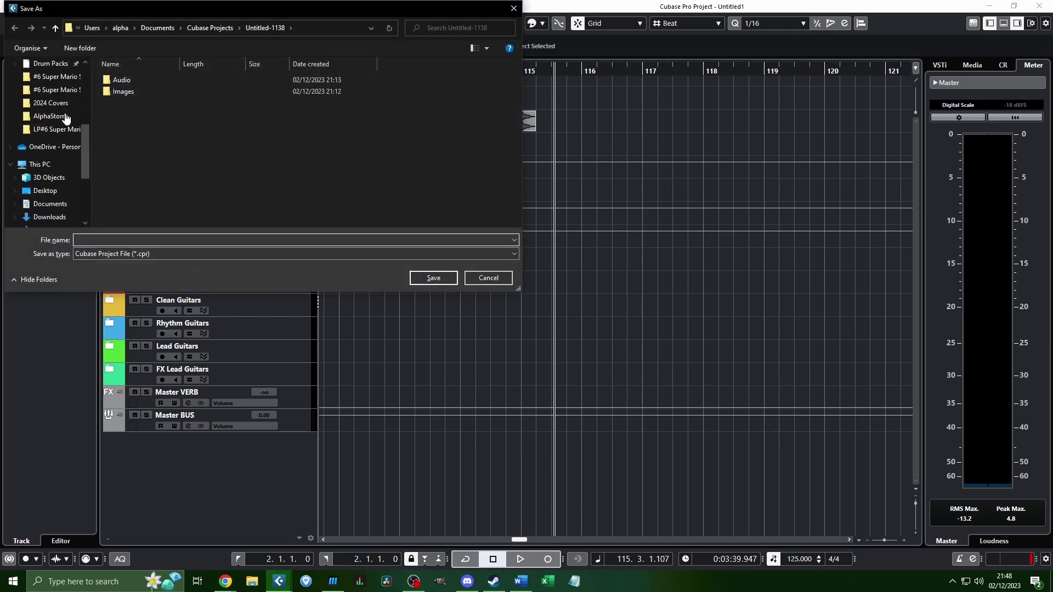
click(42, 138)
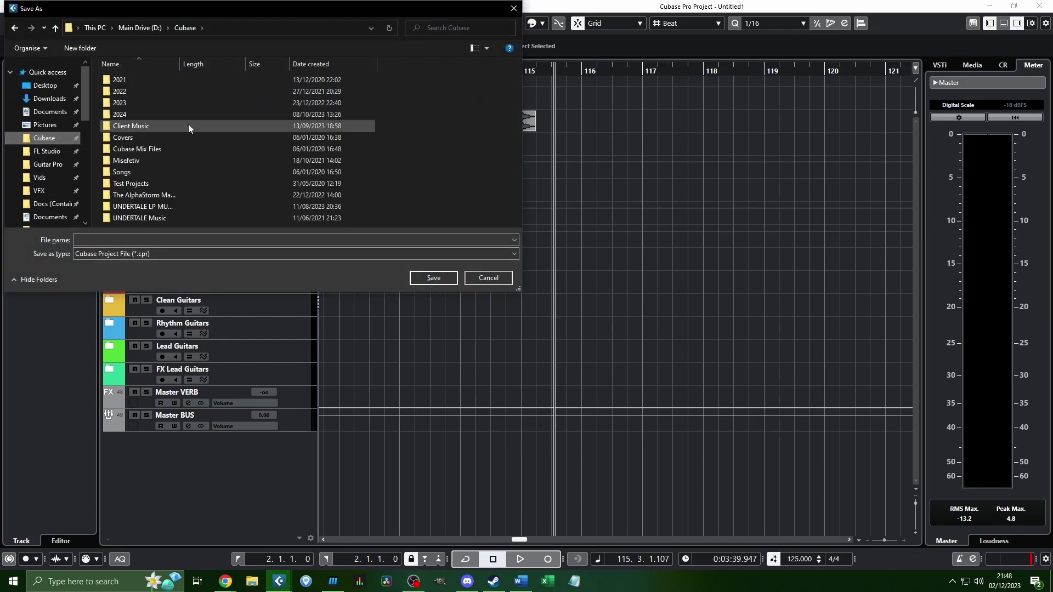
double_click(152, 116)
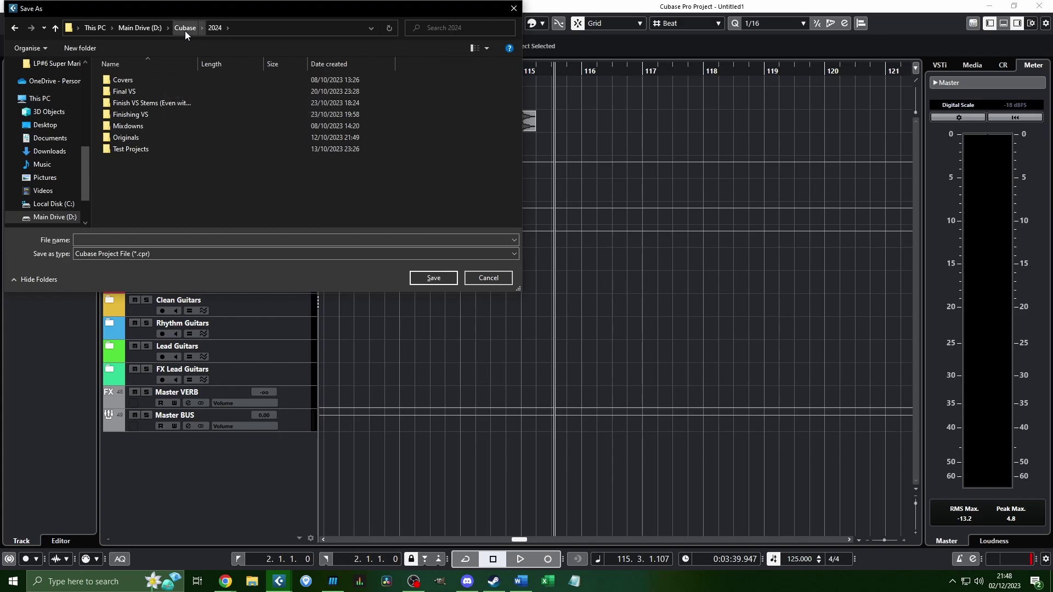
double_click(143, 77)
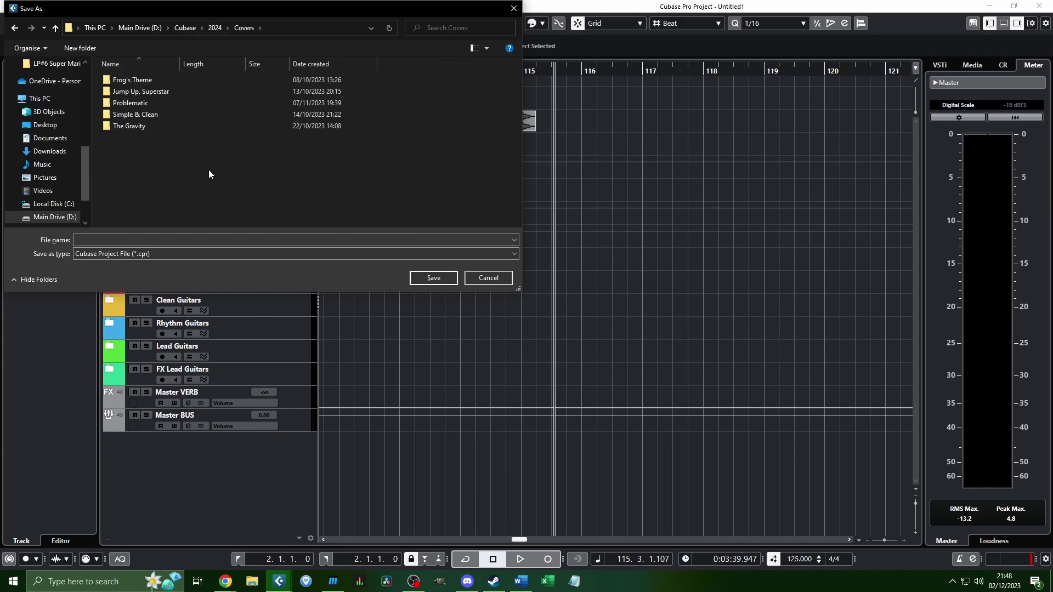
Create a new folder named Starlight Zone inside the Covers folder
right_click(166, 145)
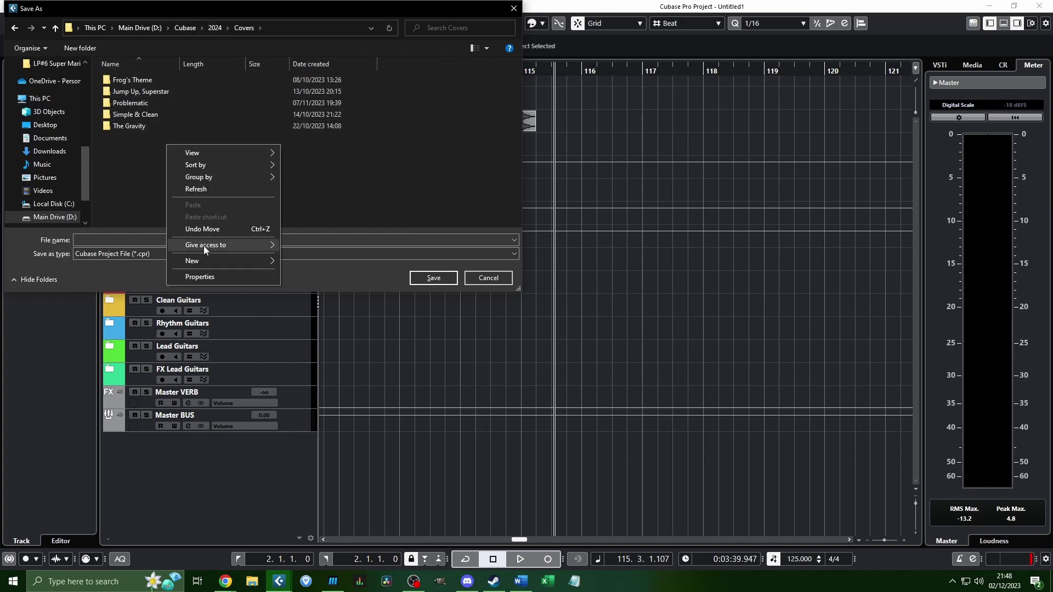
mouse_move(206, 259)
click(312, 260)
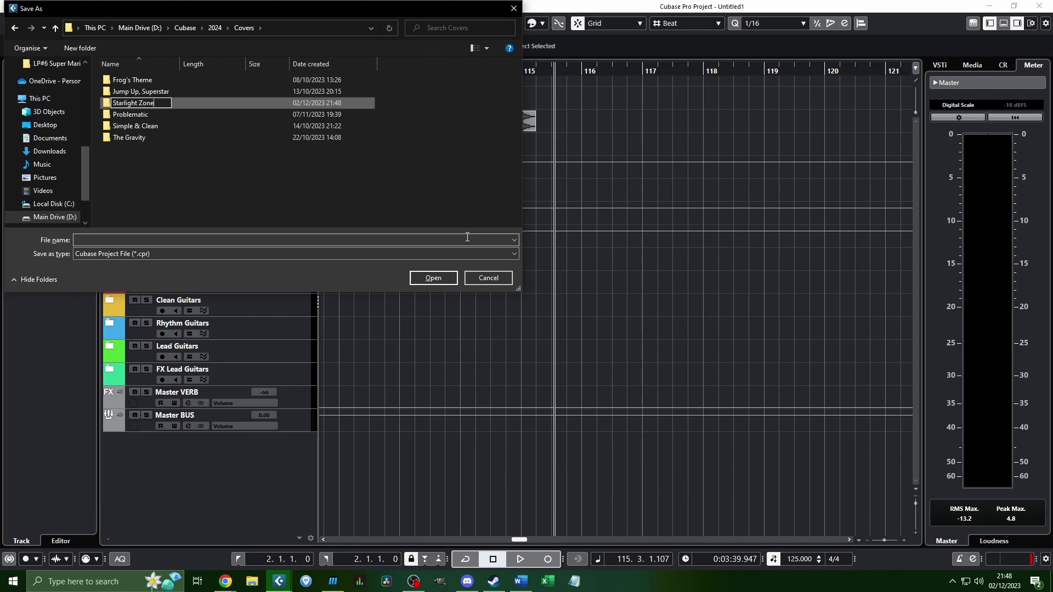
key(Return)
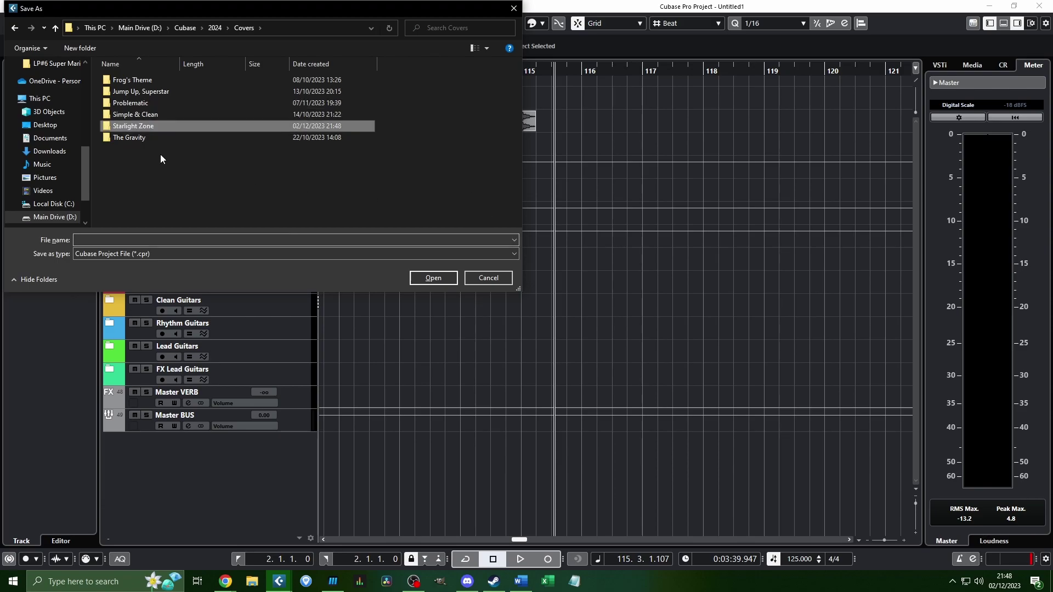
Save the project under the file name Starlight Zone in the Starlight Zone folder
double_click(140, 128)
click(140, 240)
text(Starlight Zone)
key(Return)
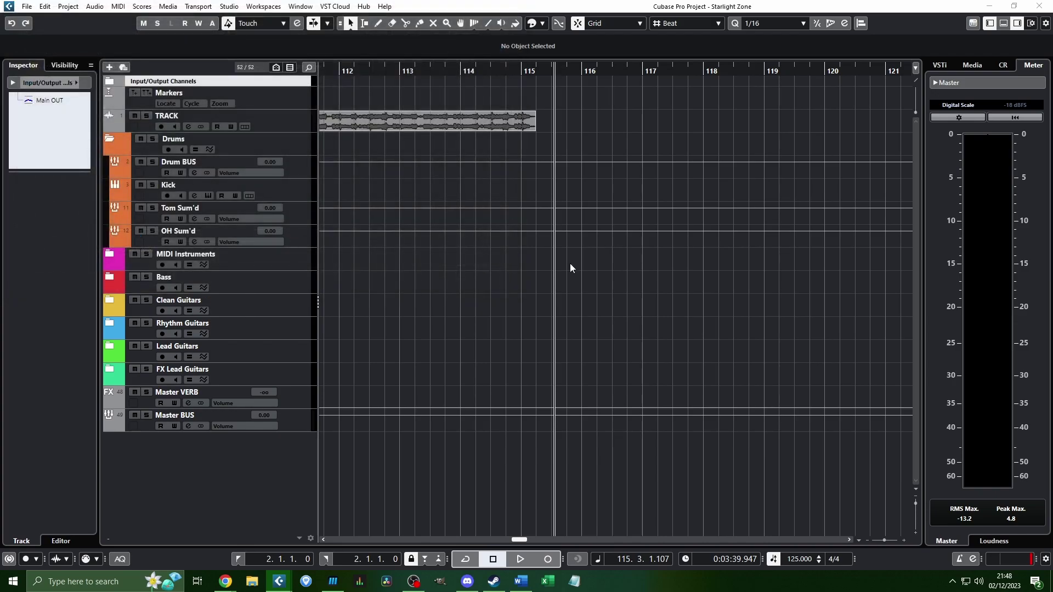
Return to the start of the project and look over the opening sections and their markers
scroll(587, 270, down, 3)
scroll(587, 270, left, 15)
click(587, 271)
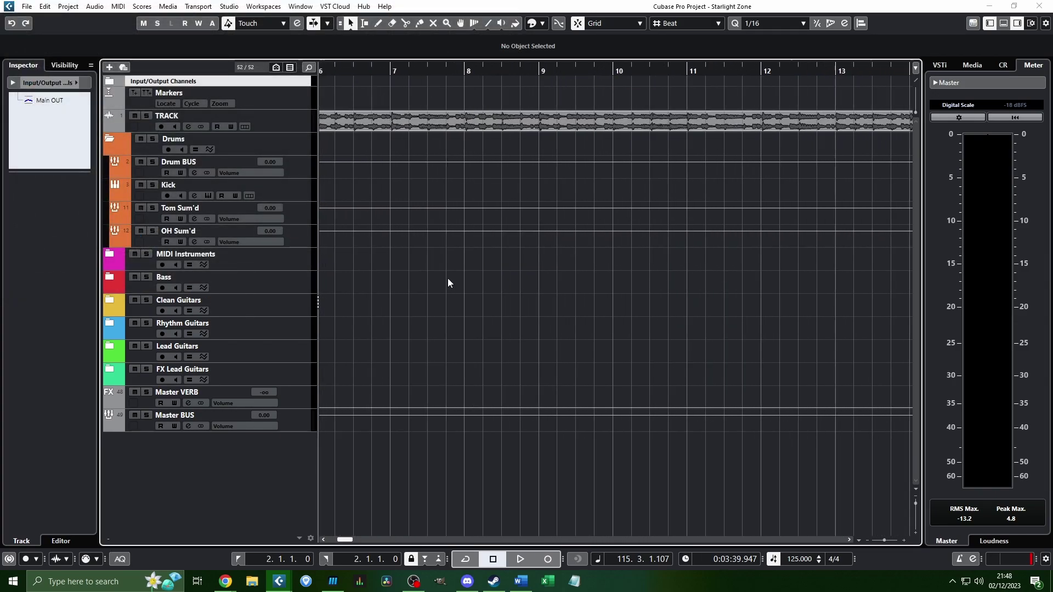
click(343, 71)
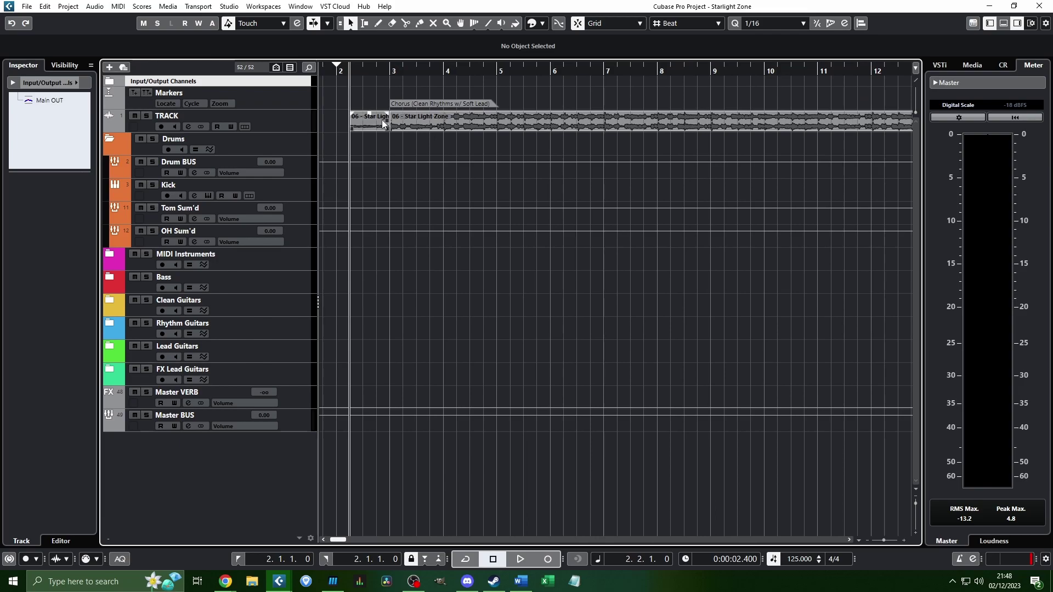
key(h)
scroll(382, 125, right, 12)
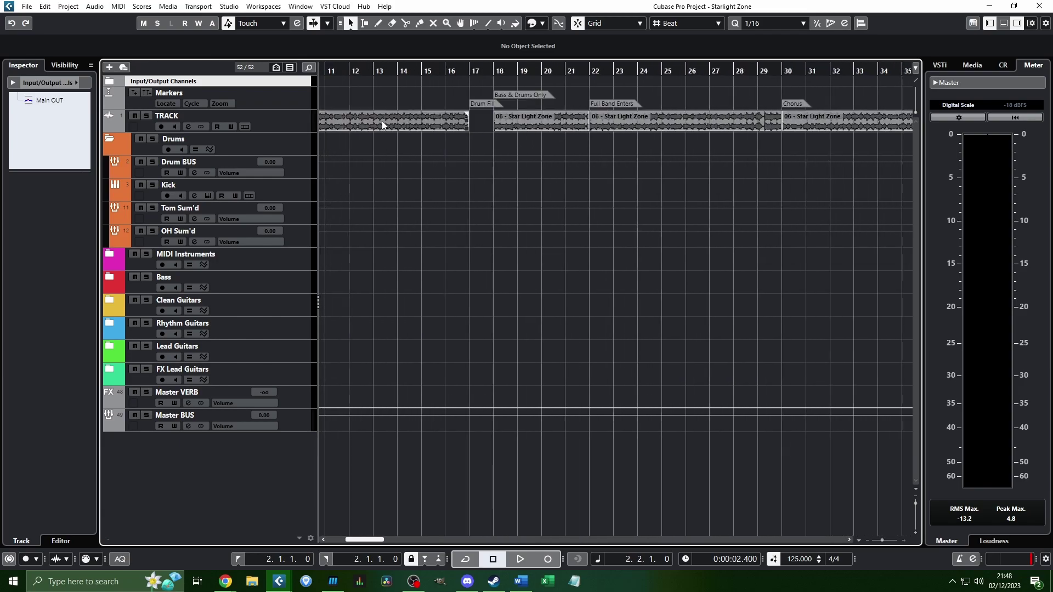
scroll(382, 125, down, 3)
scroll(476, 141, up, 2)
scroll(477, 142, right, 8)
scroll(477, 141, left, 10)
scroll(421, 150, up, 3)
scroll(421, 150, left, 2)
Place the project cursor at bar 2 and examine the section markers from the first chorus onward
click(371, 71)
scroll(413, 117, down, 4)
key(h)
key(h)
key(h)
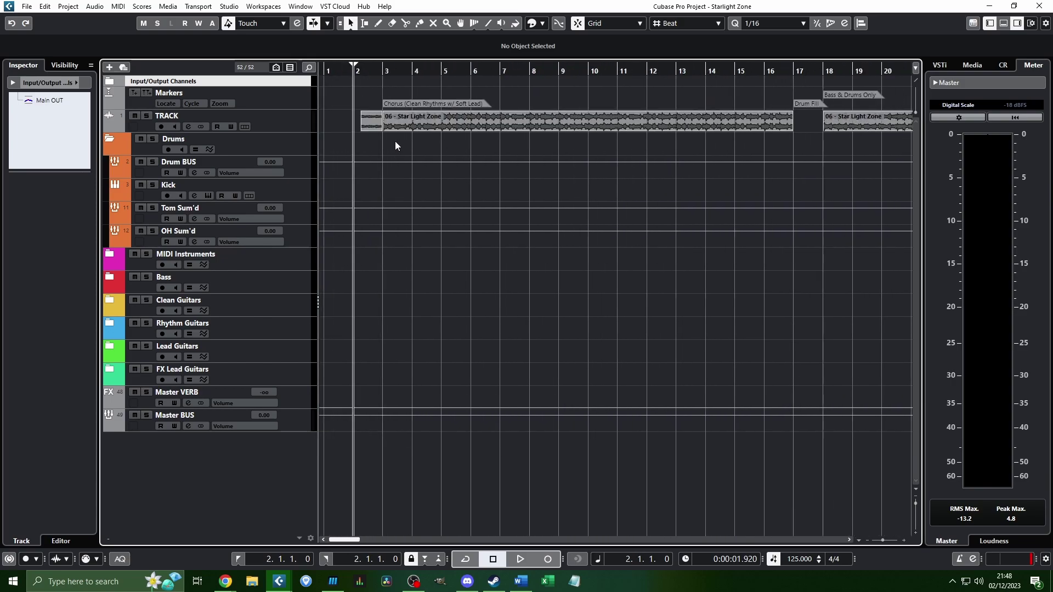
key(g)
key(g)
scroll(397, 141, right, 3)
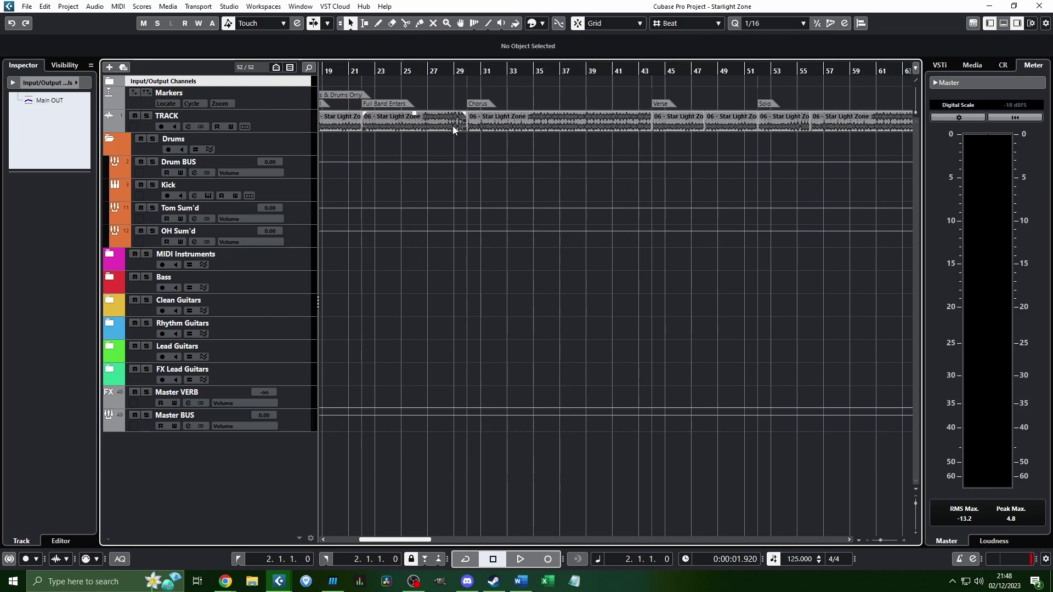
scroll(454, 126, right, 3)
scroll(456, 126, left, 15)
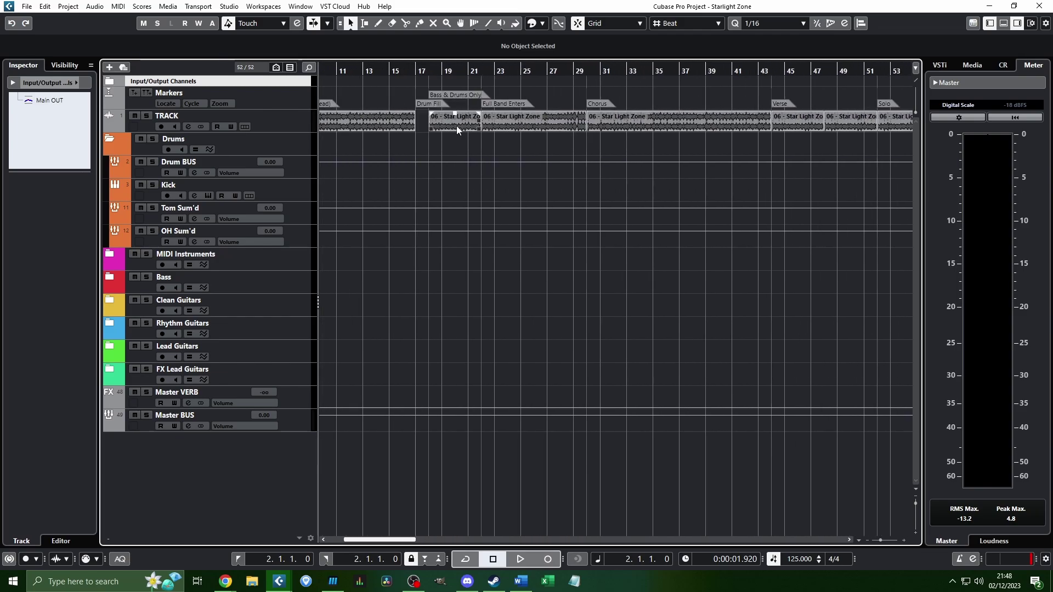
Place the project cursor at bar 3, at the start of the Chorus (Clean Rhythms w/ Soft Lead) section
scroll(428, 137, up, 3)
scroll(428, 138, left, 2)
scroll(428, 139, down, 1)
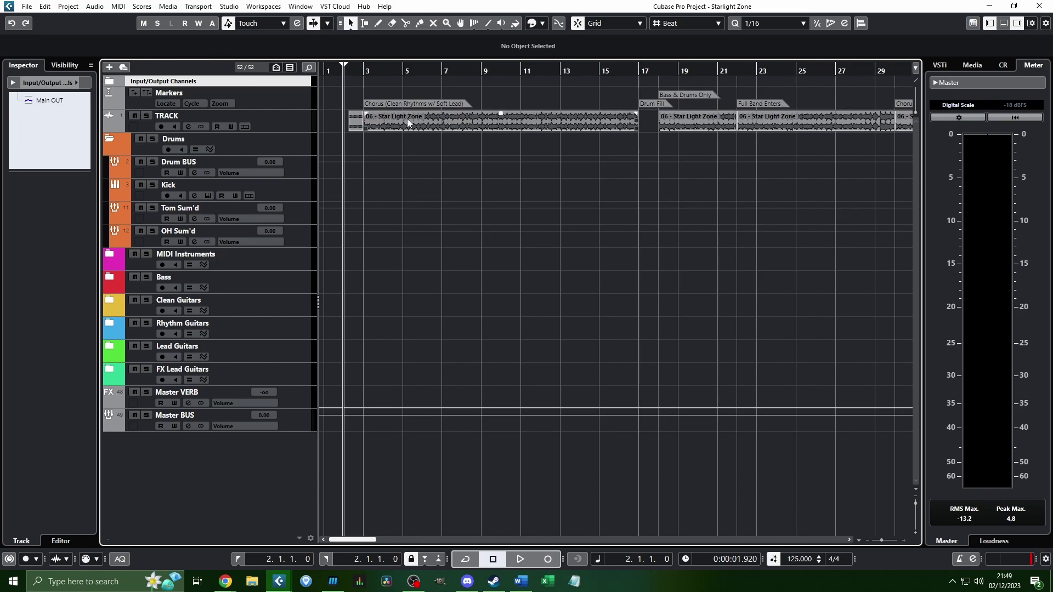
drag(366, 70, 412, 108)
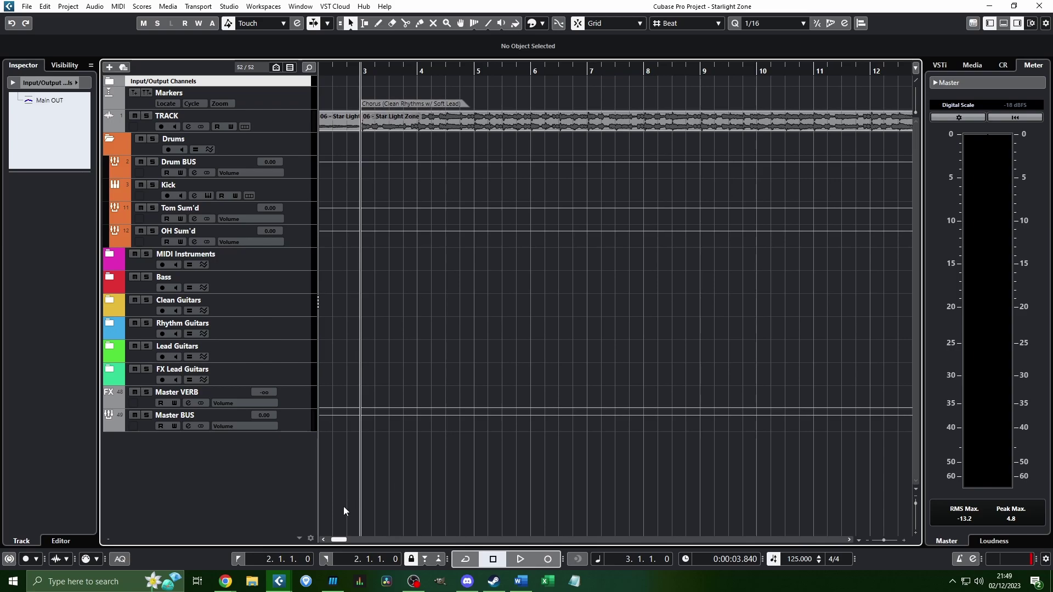
Switch to Axe-Edit III, inspect the Cab and Amp blocks of the AS - Soft Lead preset, and move its window off this screen
click(333, 581)
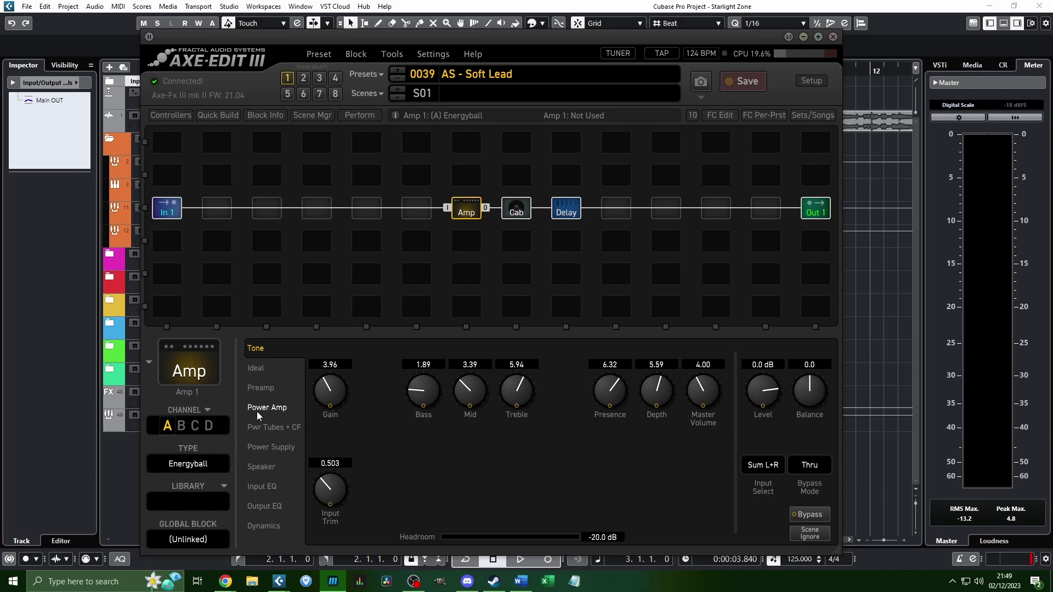
click(514, 214)
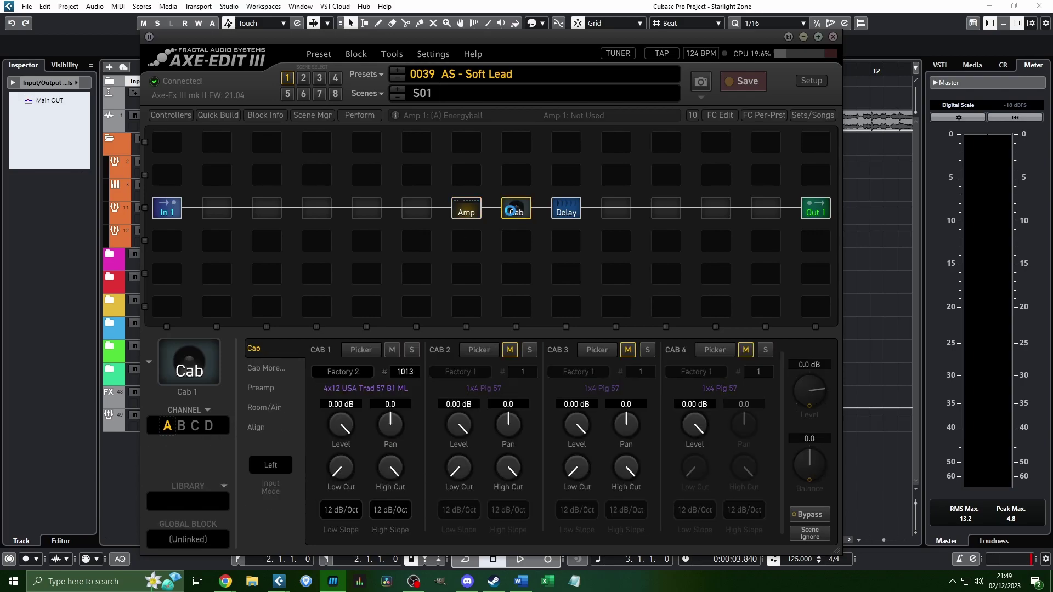
click(460, 211)
drag(520, 46, 1052, 159)
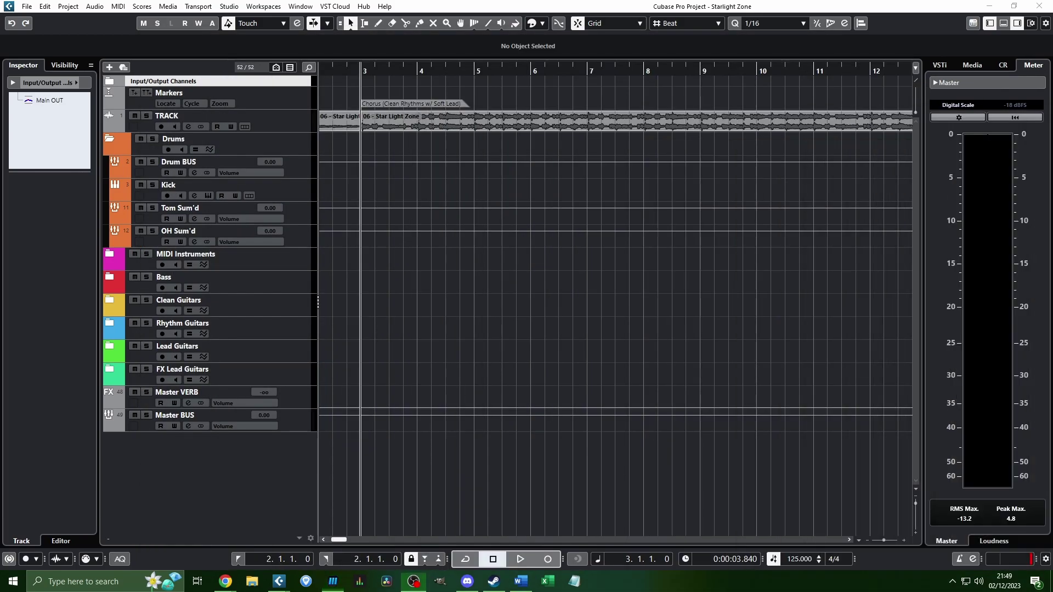
Set the locators around the Full Band Enters section, bars 22 to 30, and play briefly from its start
click(471, 5)
drag(359, 69, 357, 54)
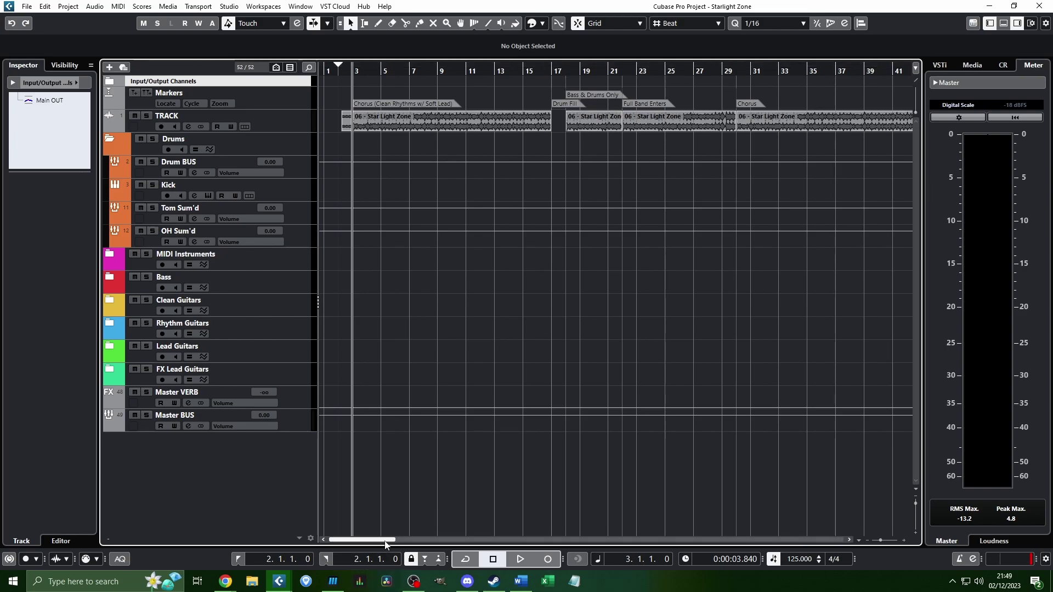
drag(387, 540, 290, 536)
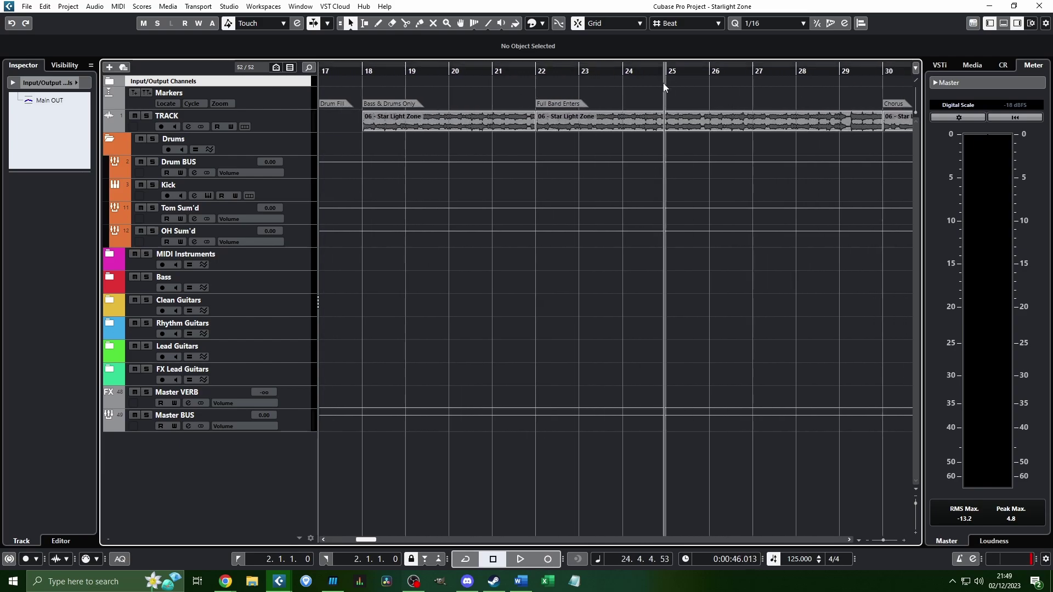
click(536, 72)
drag(536, 67, 869, 58)
click(536, 71)
ctrl+scroll(714, 165, up, 1)
key(space)
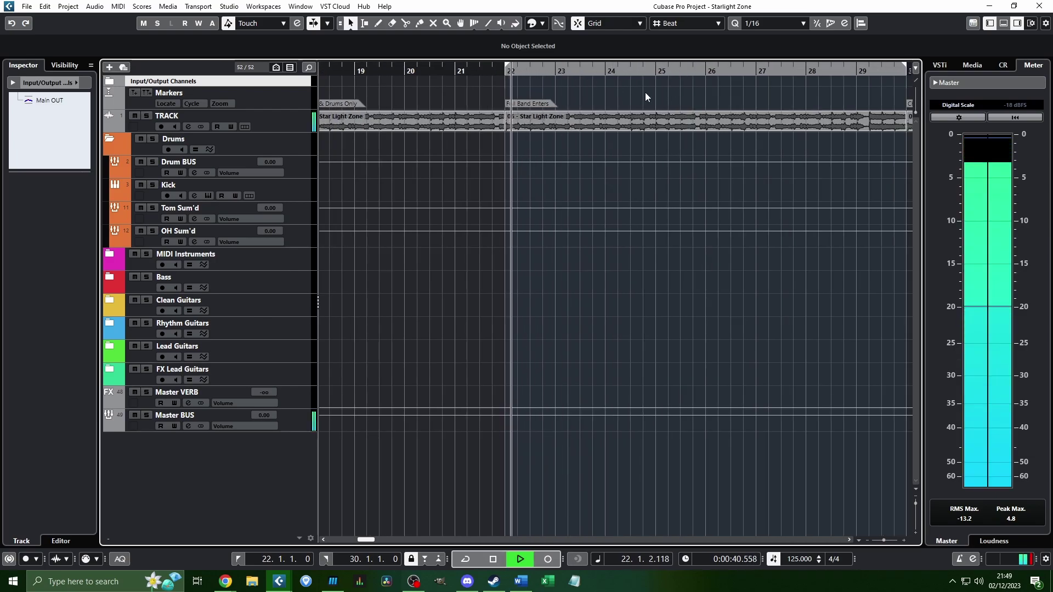
scroll(667, 88, right, 3)
key(space)
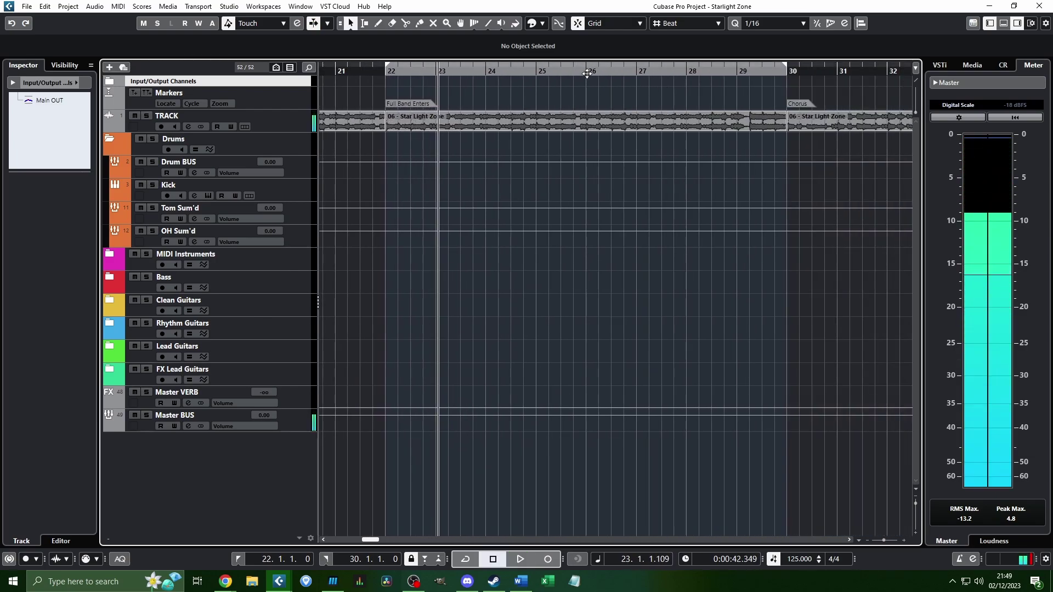
Compare the two halves of the Full Band Enters section by playing short excerpts from bars 22 and 26
scroll(587, 74, left, 1)
scroll(570, 72, right, 2)
click(531, 72)
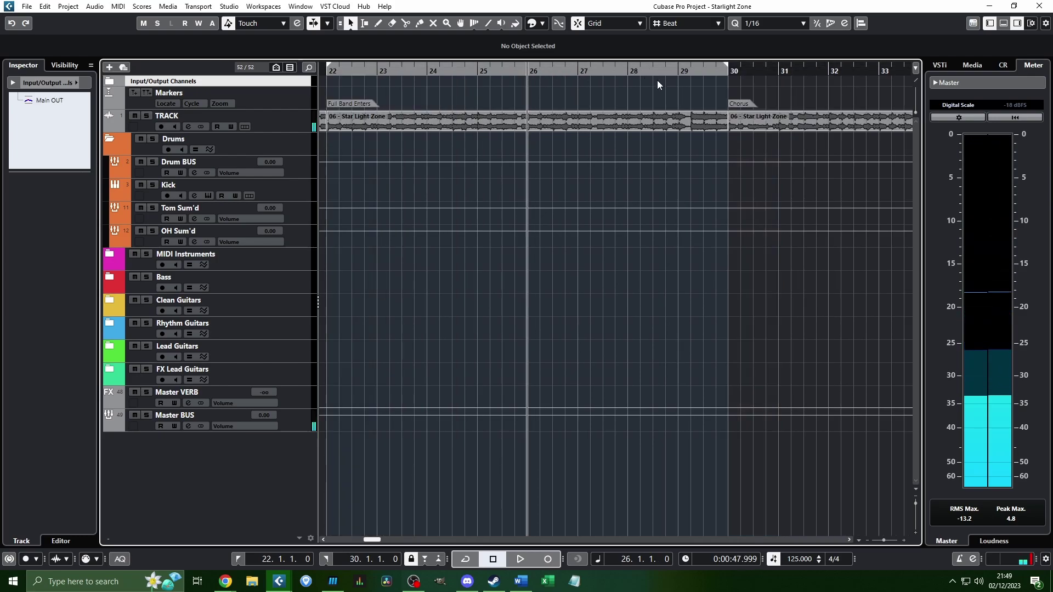
key(space)
key(space)
click(330, 71)
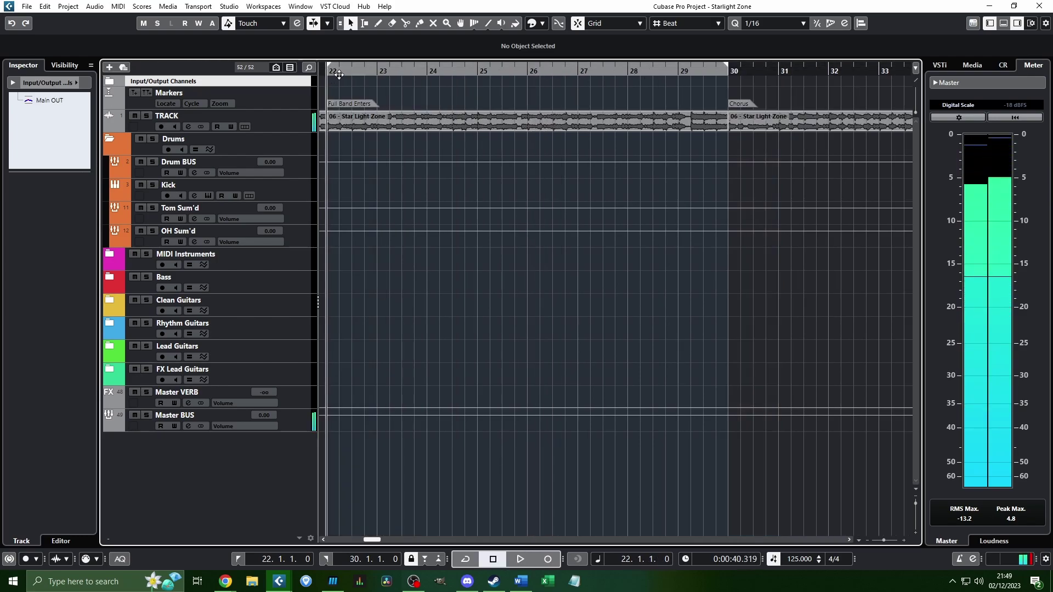
scroll(384, 93, left, 4)
key(space)
key(space)
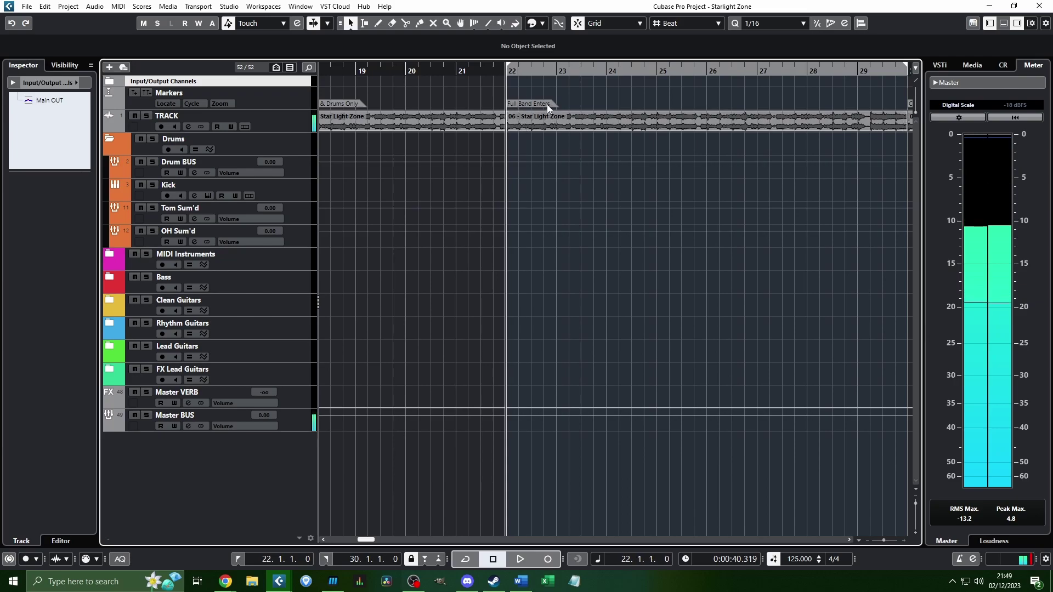
scroll(637, 159, right, 3)
click(584, 73)
key(space)
key(space)
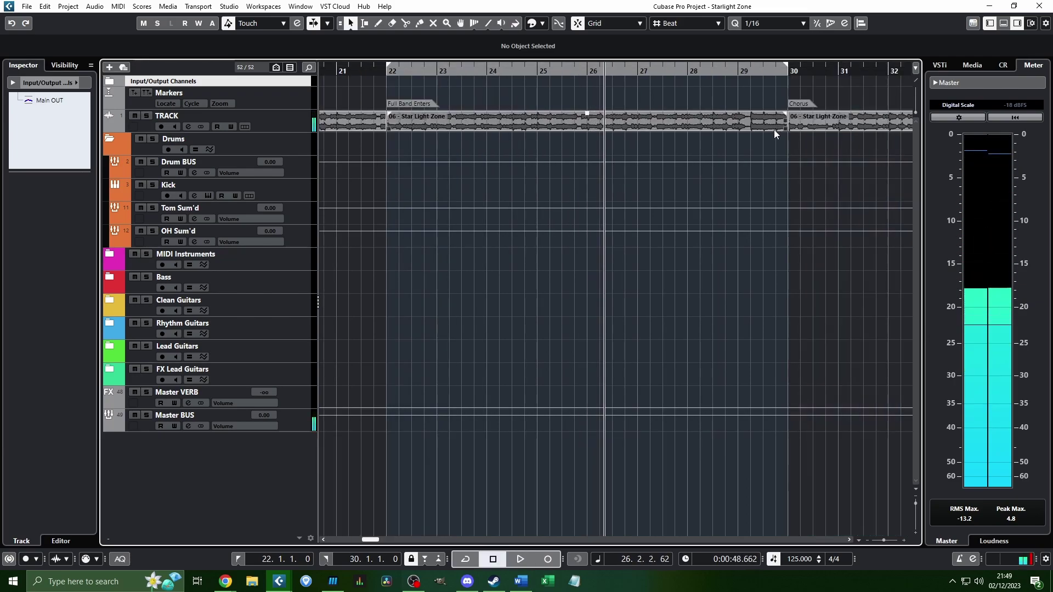
Place the project cursor at bar 2 and reset both locators to bar 1
scroll(643, 156, down, 3)
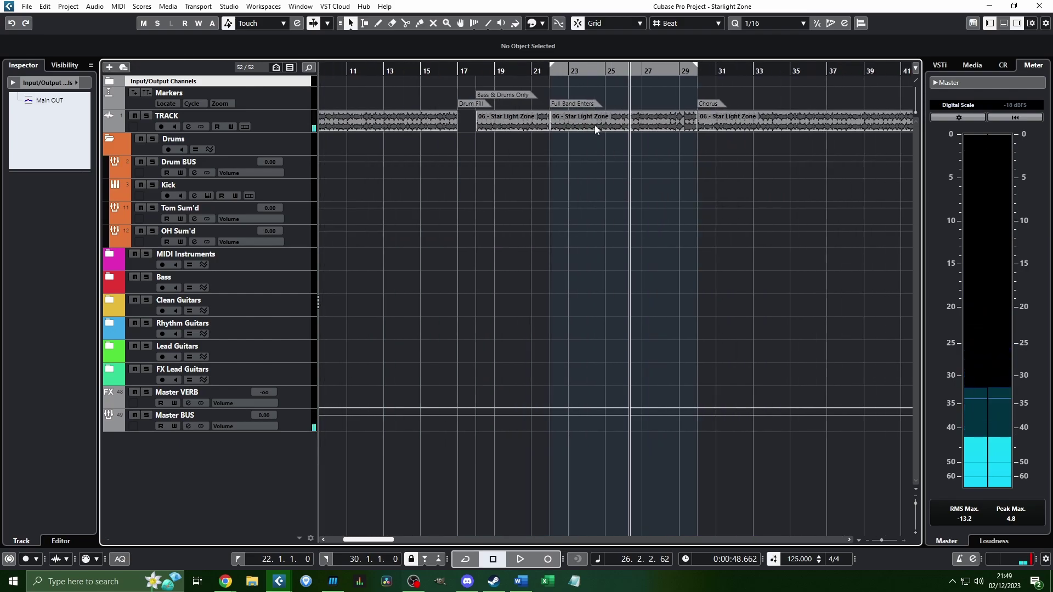
scroll(591, 118, left, 5)
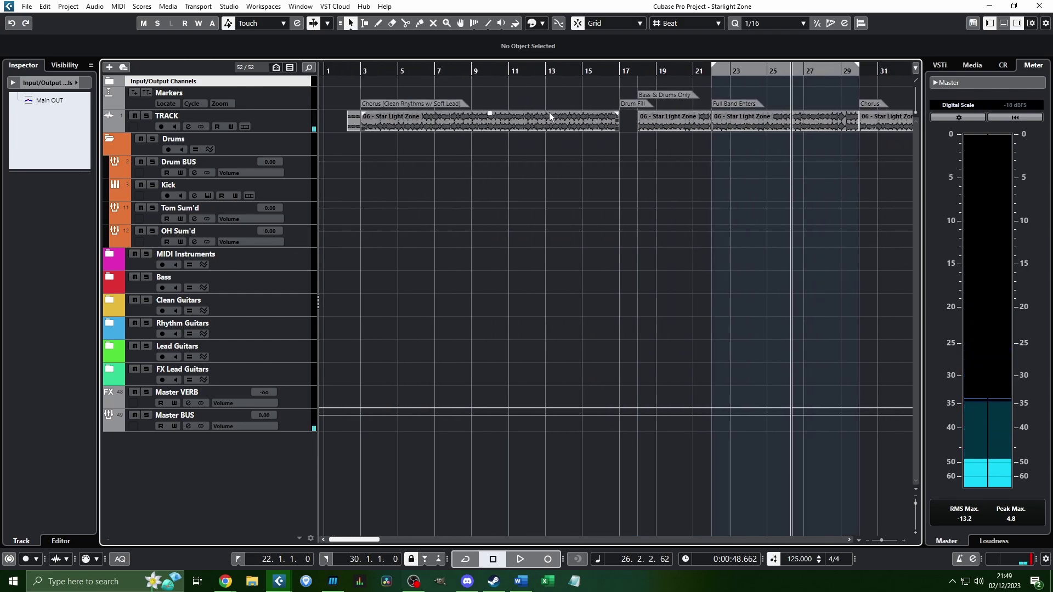
ctrl+click(343, 71)
click(342, 71)
scroll(343, 84, up, 4)
scroll(343, 84, left, 2)
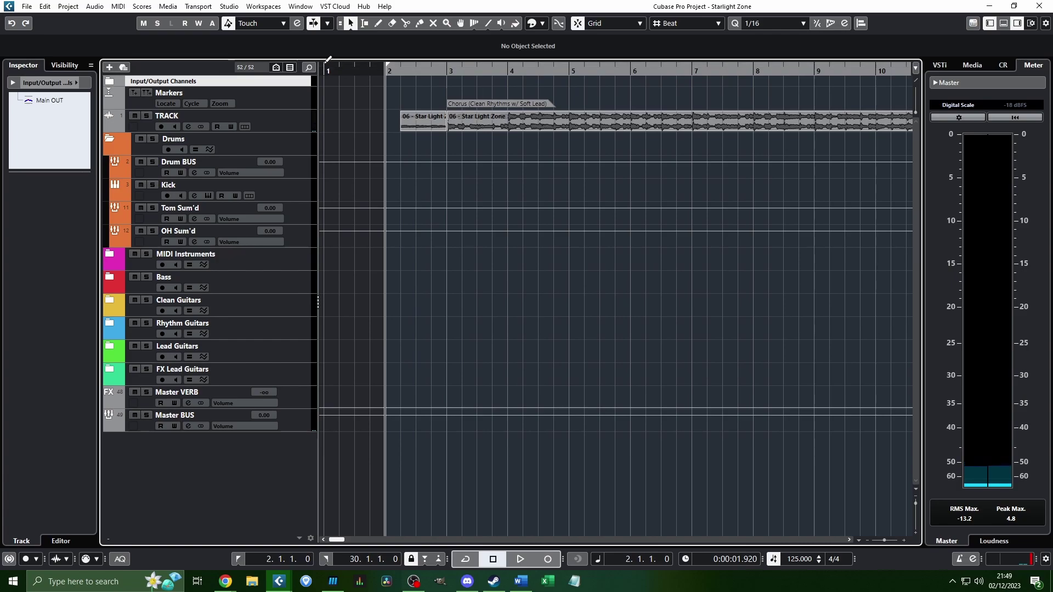
click(326, 63)
Rename the Solo marker at bar 86 as Solo 2
scroll(456, 120, down, 4)
scroll(457, 124, right, 15)
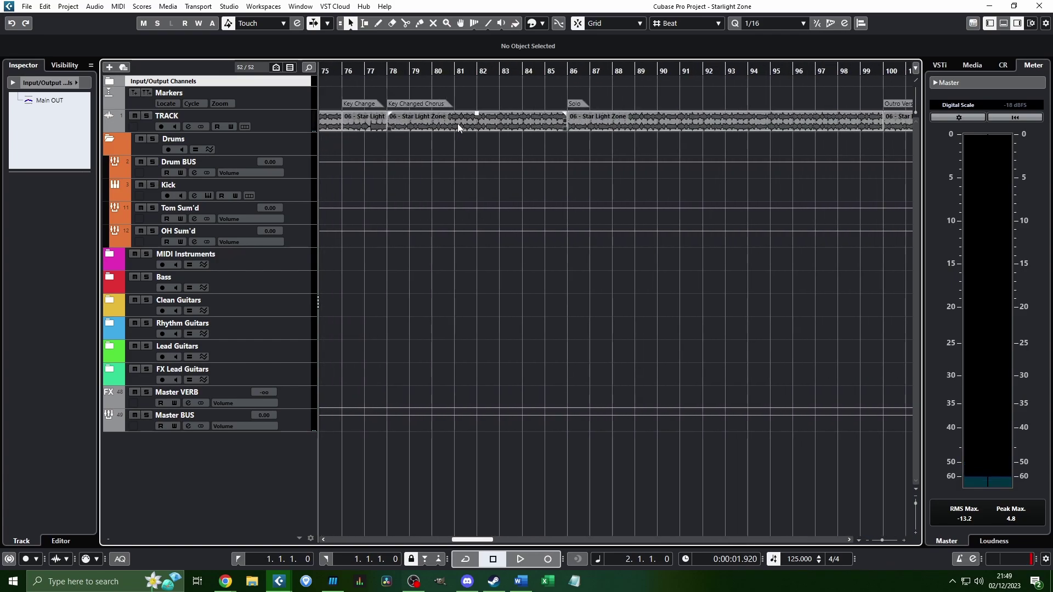
scroll(457, 124, right, 8)
scroll(459, 126, down, 3)
scroll(459, 126, left, 8)
scroll(807, 127, up, 4)
scroll(618, 148, right, 5)
scroll(602, 147, left, 6)
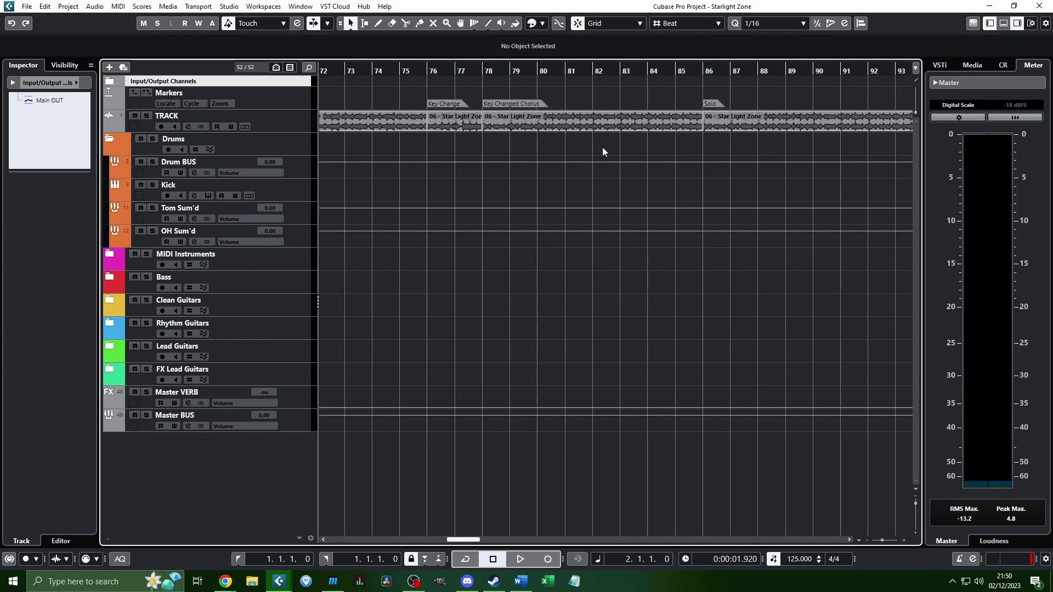
click(711, 104)
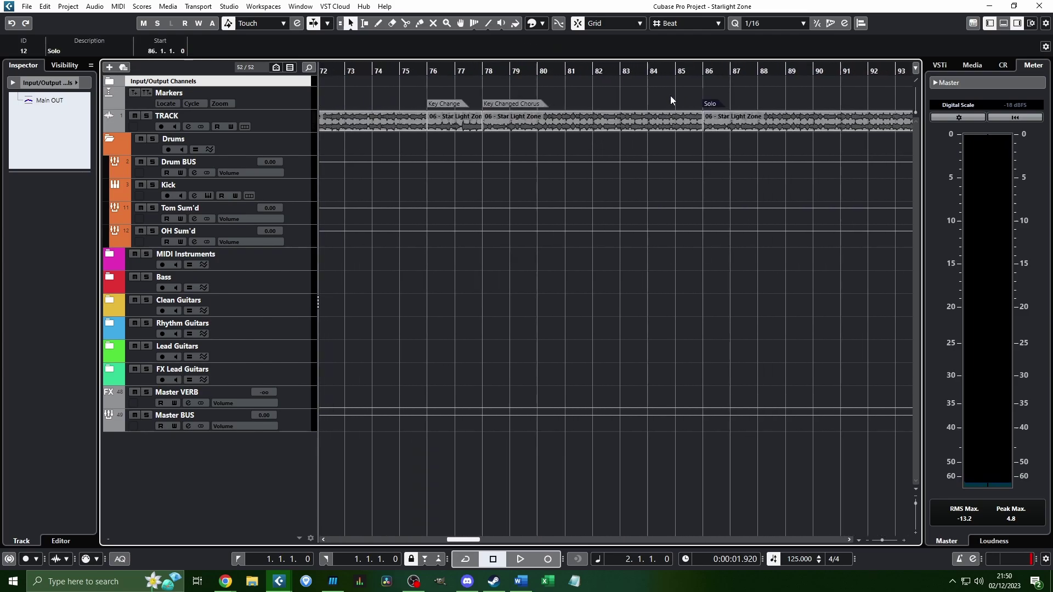
click(111, 57)
text(2)
key(Return)
Place the project cursor at bar 75 and play the reference track into the Key Change section
scroll(488, 97, up, 2)
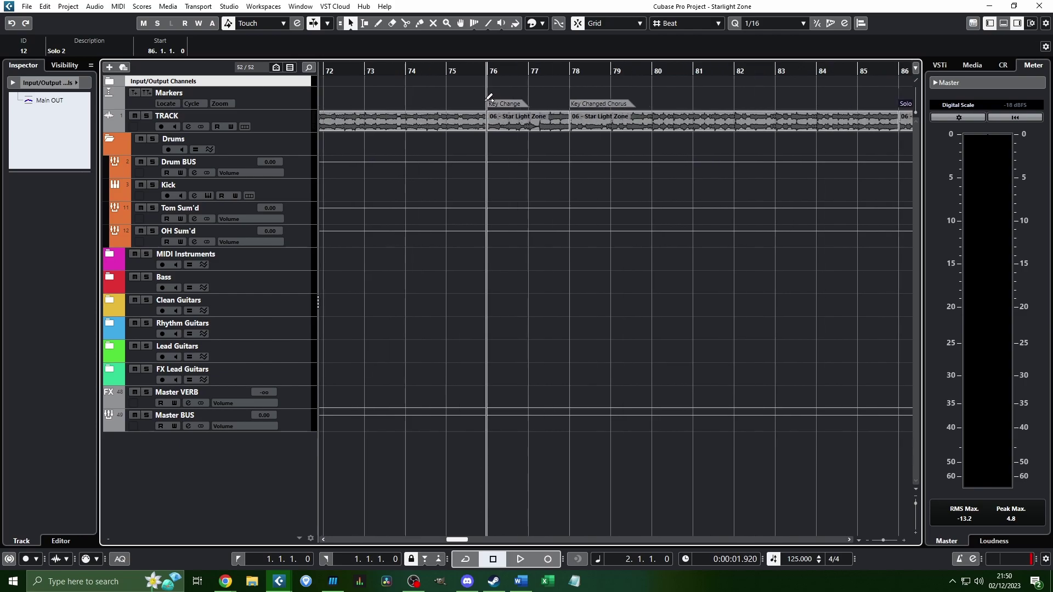
click(491, 71)
scroll(516, 92, down, 3)
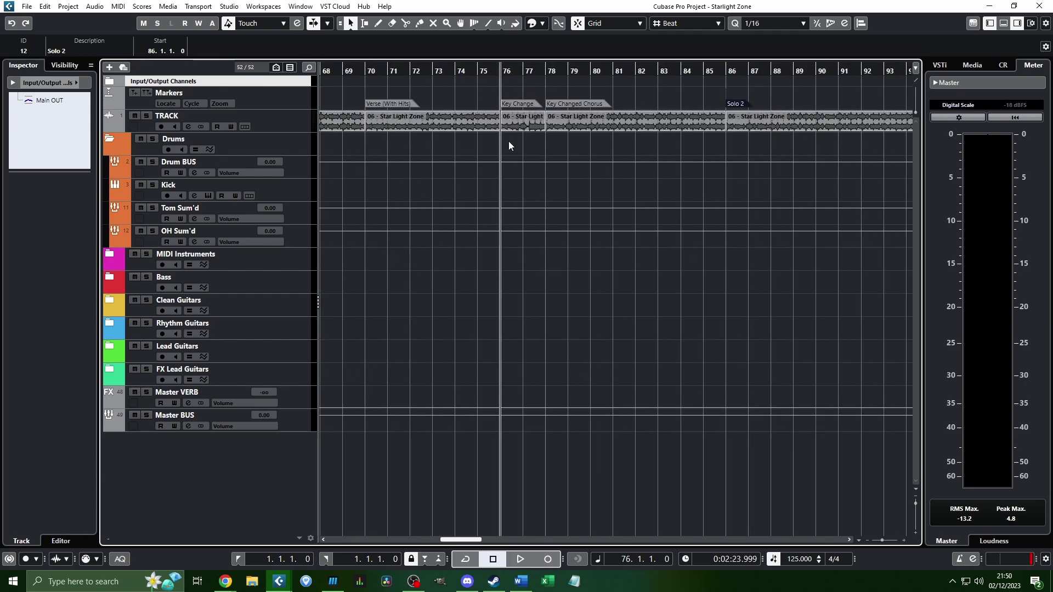
scroll(488, 87, up, 3)
click(466, 72)
scroll(497, 78, up, 2)
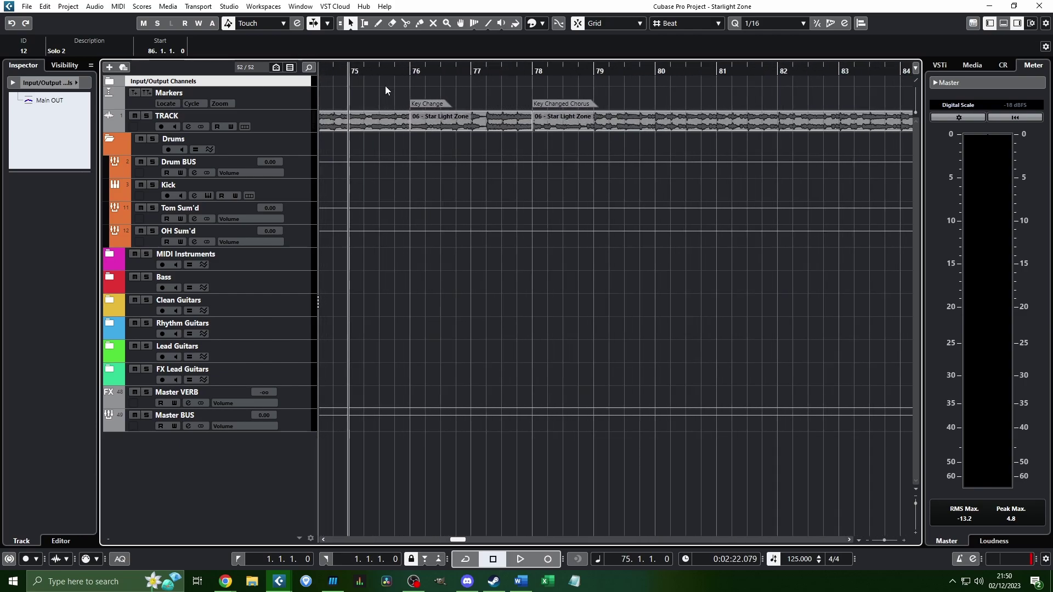
scroll(506, 104, left, 2)
click(506, 104)
key(space)
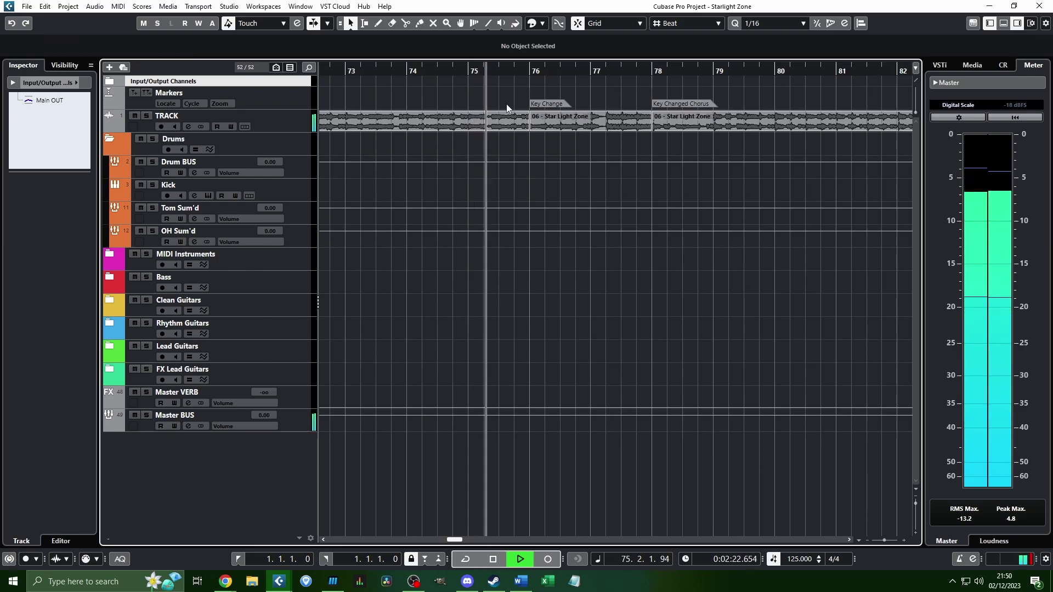
key(space)
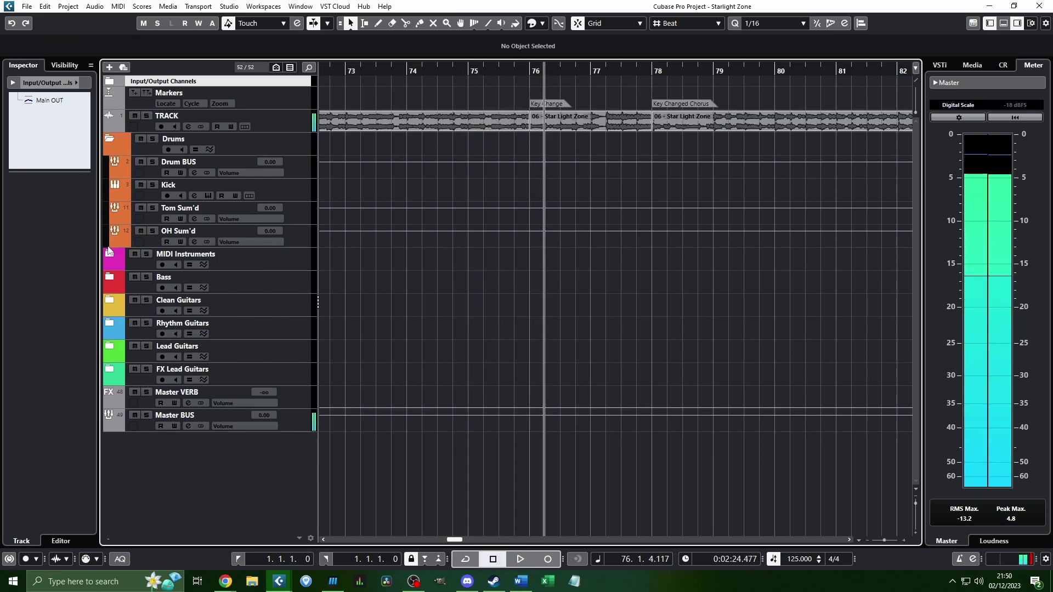
Expand the MIDI Instruments folder and add a 4Front E-Piano x64 instrument track below MIDI BUS
click(110, 254)
click(300, 289)
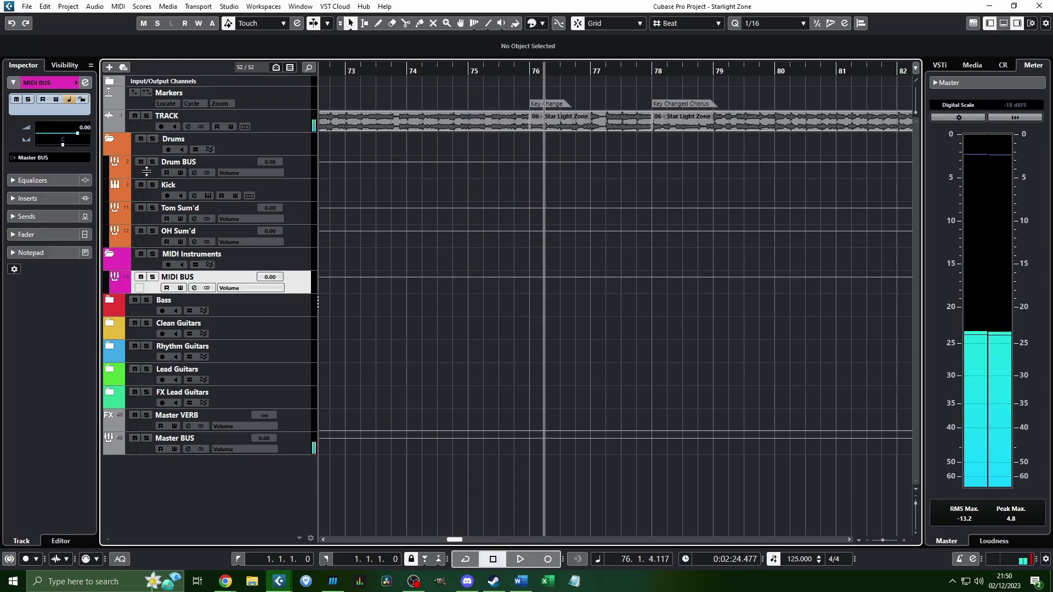
click(109, 67)
click(348, 317)
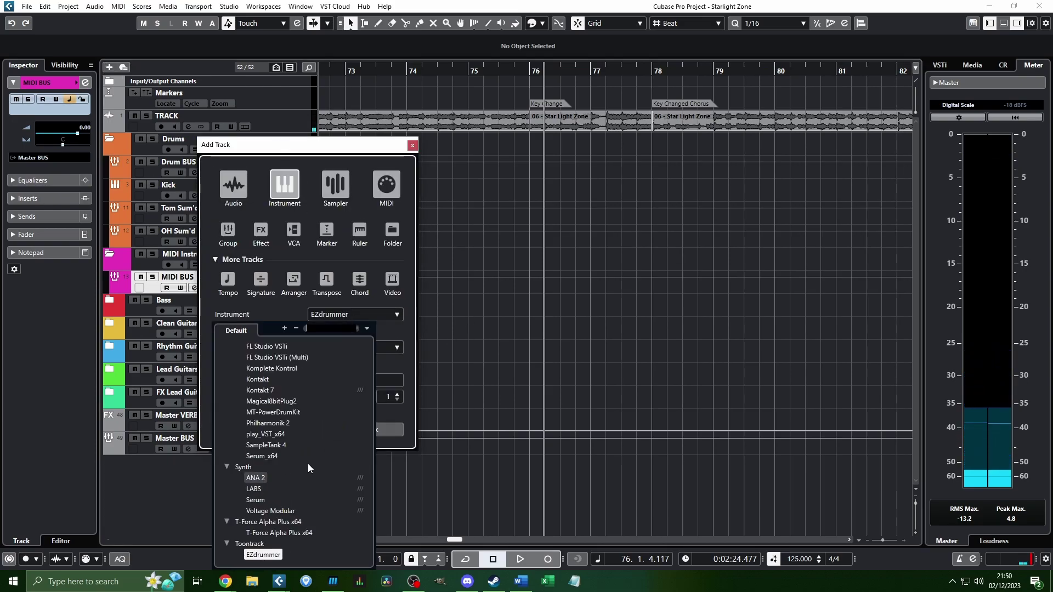
Play the piano chords against the reference track, starting from bar 72
key(space)
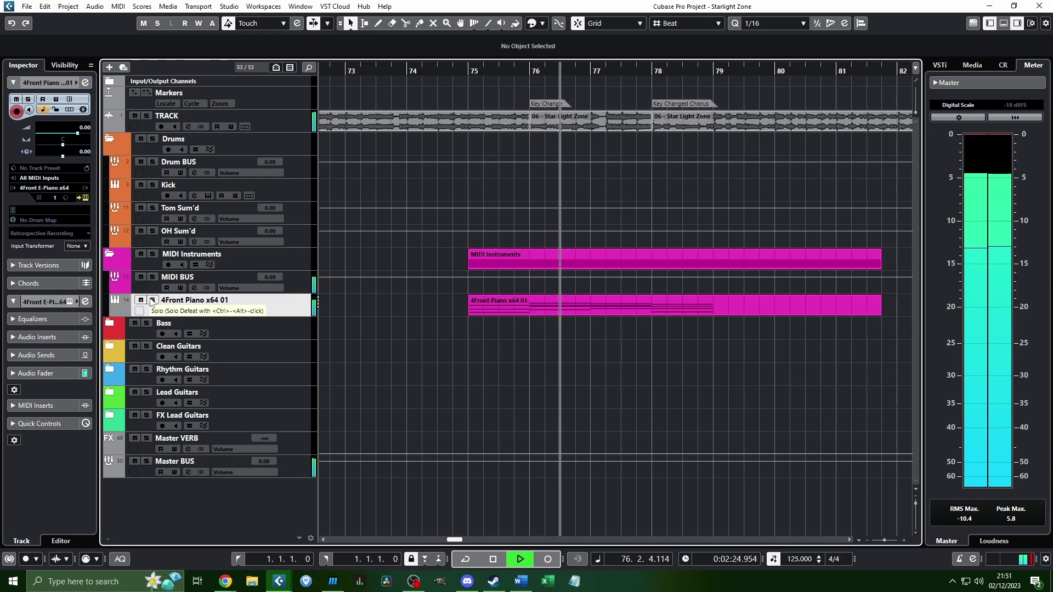
key(space)
scroll(502, 101, left, 2)
click(403, 71)
key(space)
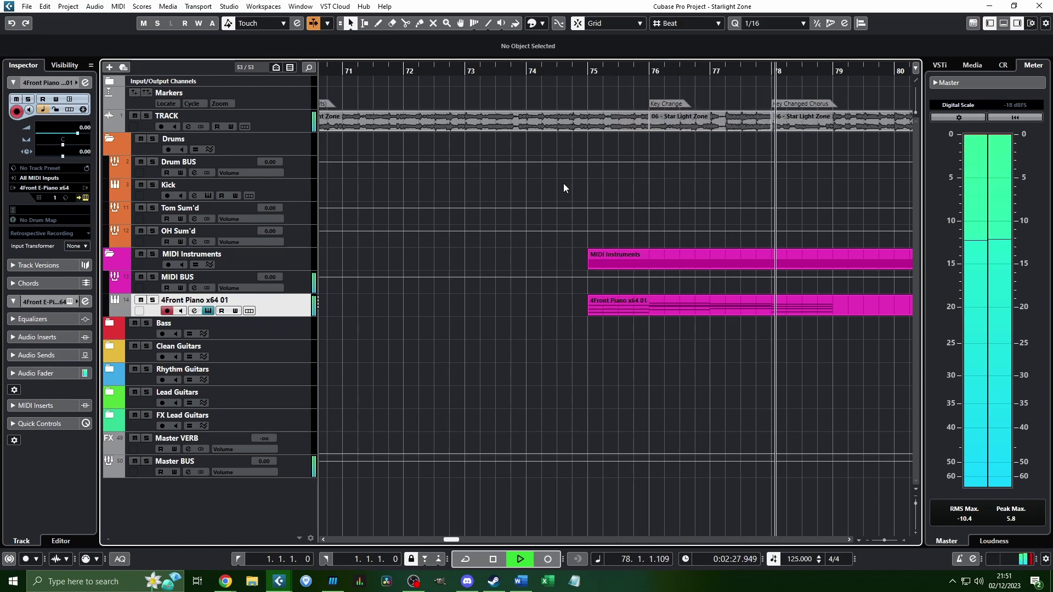
key(space)
Open the piano part in the Key Editor and place the project cursor at bar 75, where the chords begin
key(Return)
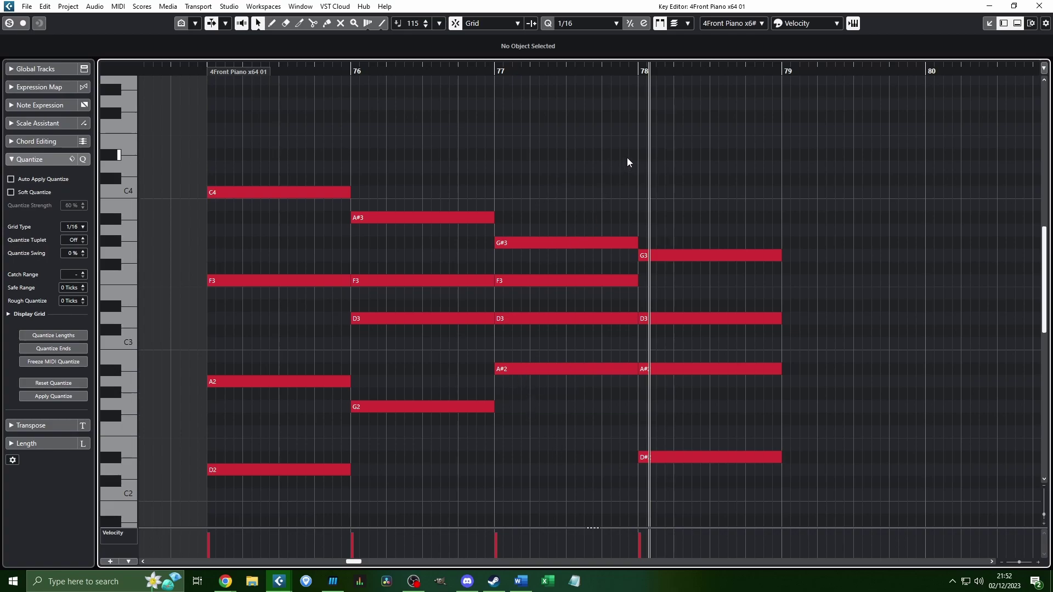
click(209, 72)
drag(209, 72, 207, 72)
scroll(393, 203, up, 1)
Examine the individual notes of the bar 76 chord in the Key Editor
drag(394, 203, 381, 496)
click(397, 475)
click(379, 410)
click(489, 456)
scroll(489, 456, down, 1)
click(465, 410)
scroll(451, 415, up, 2)
scroll(451, 415, down, 2)
click(459, 429)
click(449, 407)
click(421, 319)
click(420, 281)
key(ctrl+z)
scroll(400, 305, up, 1)
scroll(399, 305, down, 1)
Transpose the whole bar 76 chord down two semitones and play it from bar 76
drag(460, 453, 465, 176)
key(Down)
key(Down)
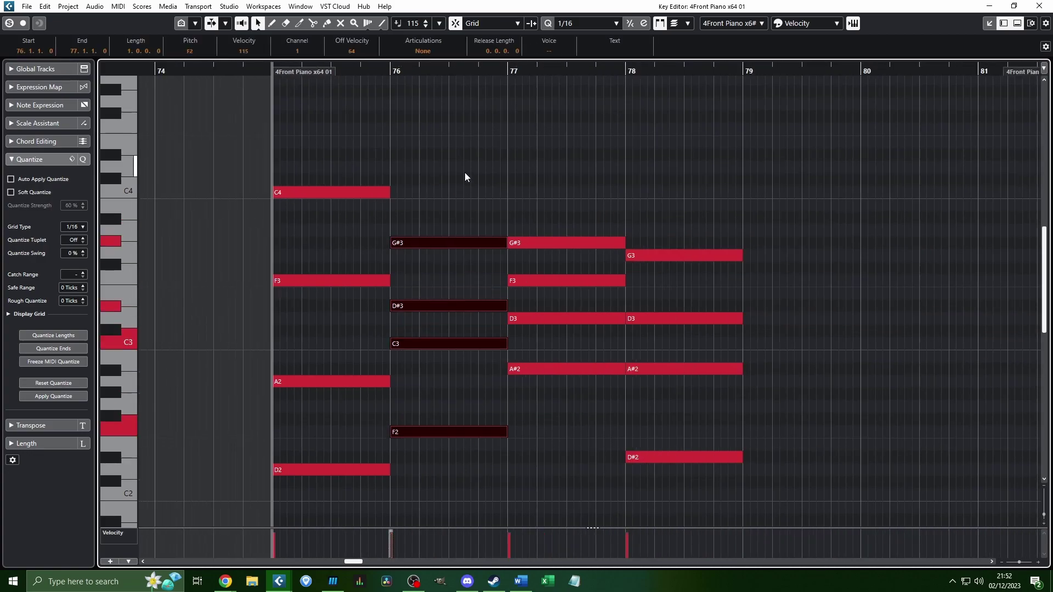
click(391, 71)
key(space)
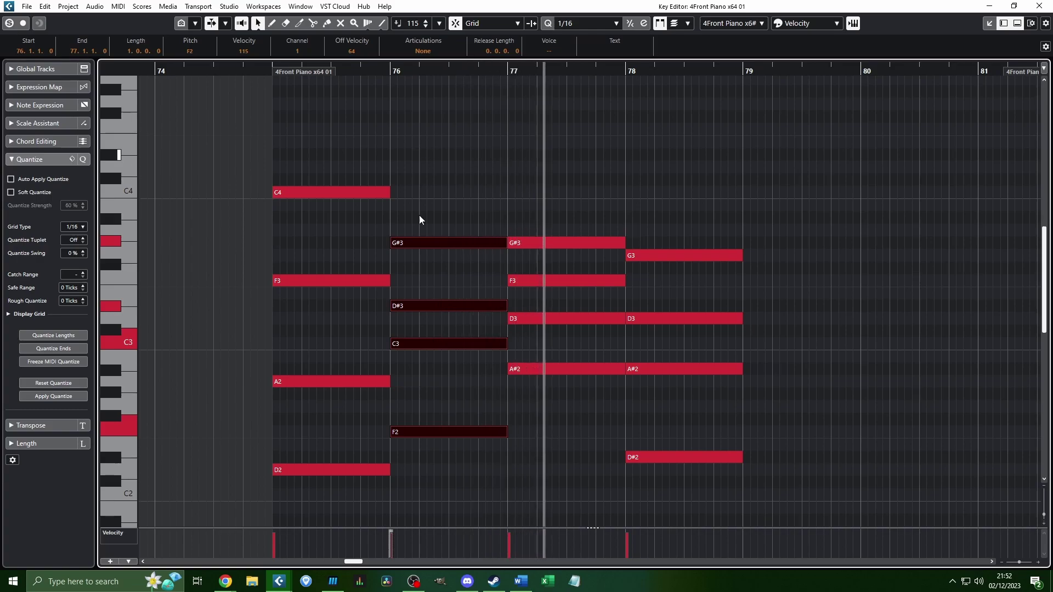
Stop playback, transpose the bar 76 chord up two semitones and deselect its notes
key(space)
key(Up)
key(Up)
scroll(429, 263, up, 1)
scroll(429, 263, left, 2)
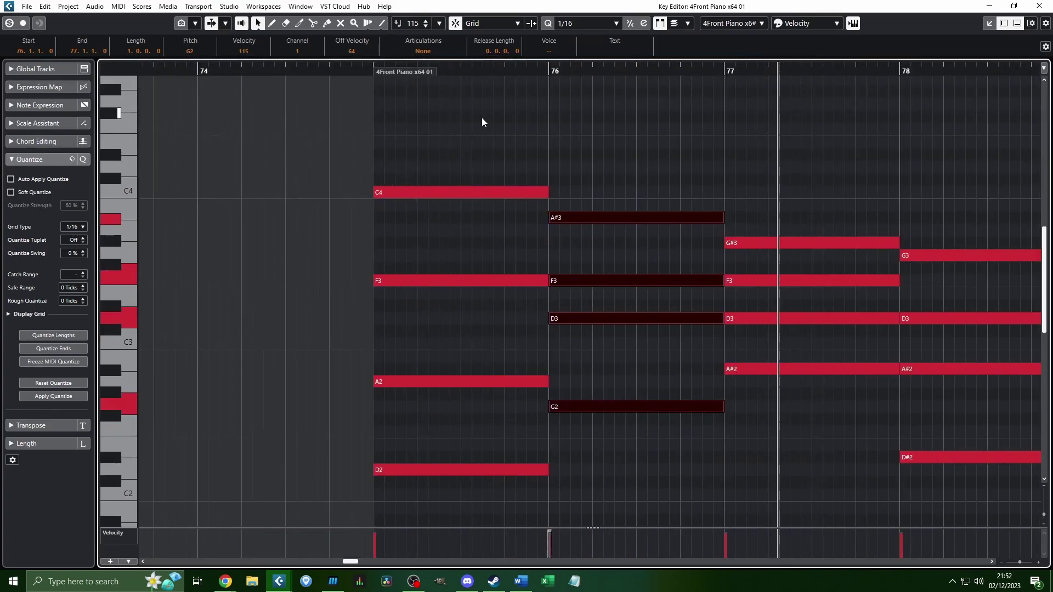
scroll(485, 117, down, 1)
drag(503, 70, 394, 70)
scroll(505, 144, right, 3)
click(536, 184)
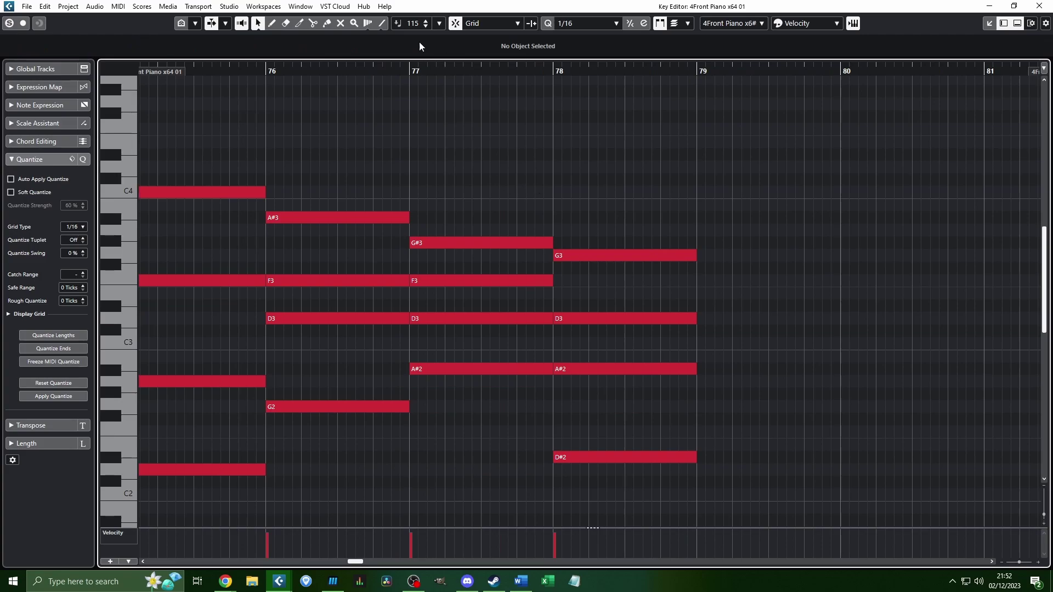
Place the project cursor at bar 77 and examine the key-change chords across bars 75 to 78
click(417, 69)
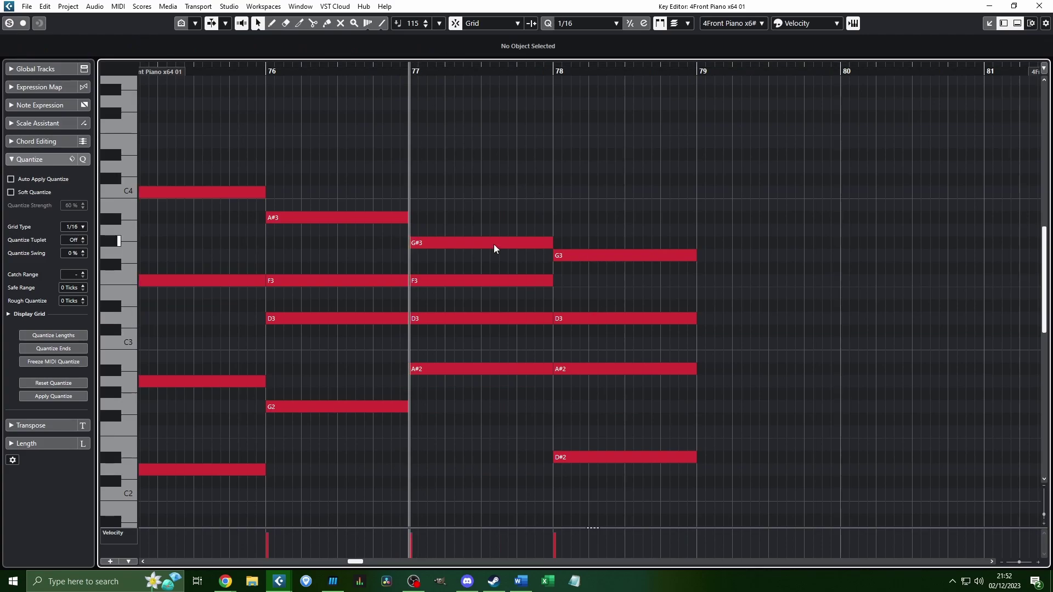
scroll(531, 292, left, 4)
scroll(488, 246, up, 2)
scroll(488, 246, down, 3)
scroll(488, 246, right, 3)
scroll(488, 245, down, 1)
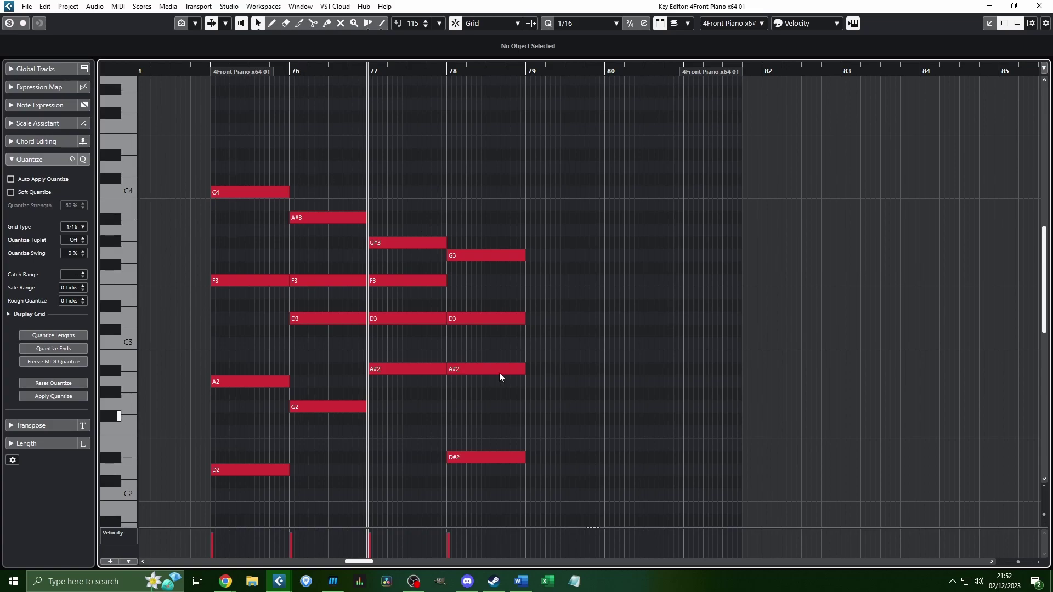
drag(567, 84, 217, 540)
scroll(308, 386, up, 2)
click(360, 347)
scroll(360, 347, left, 4)
scroll(541, 338, down, 2)
scroll(567, 323, up, 3)
scroll(567, 323, right, 2)
scroll(567, 321, down, 4)
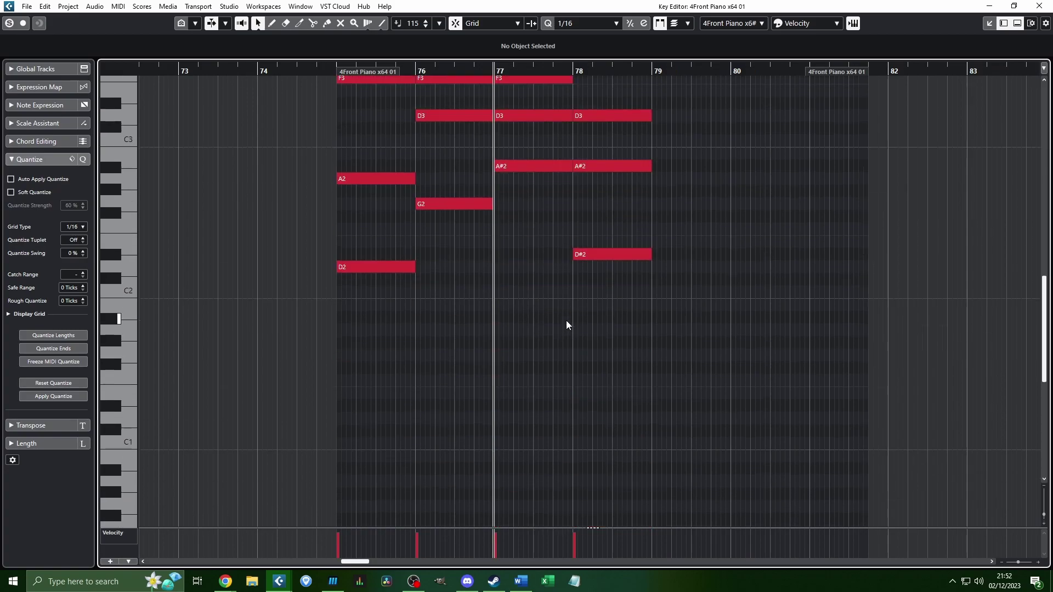
scroll(690, 205, up, 2)
Delete all the piano chord notes and remove the piano instrument track from the MIDI Instruments folder
drag(703, 154, 345, 551)
key(Delete)
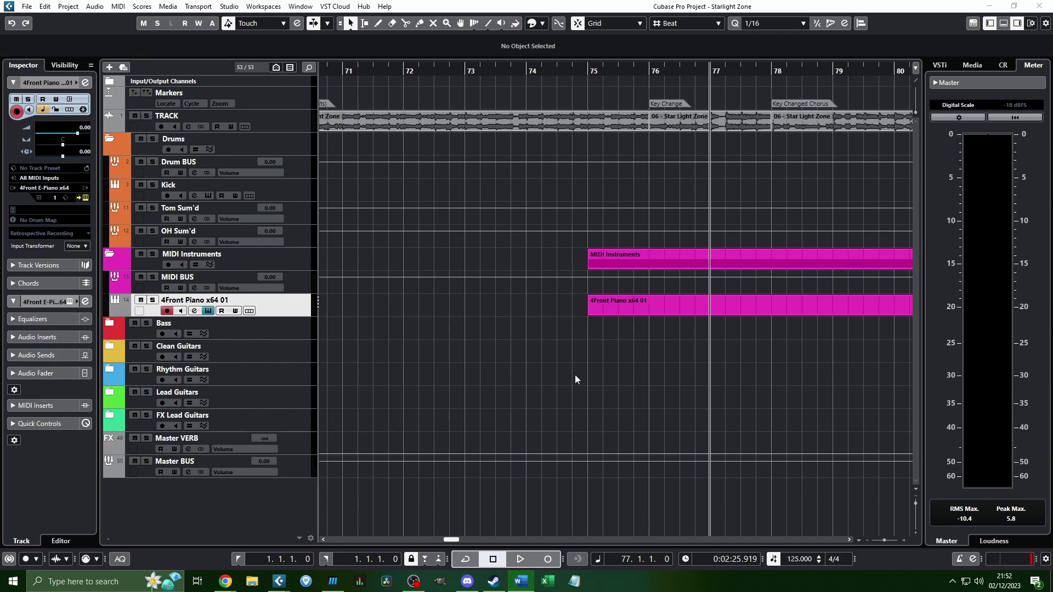
click(305, 313)
key(Delete)
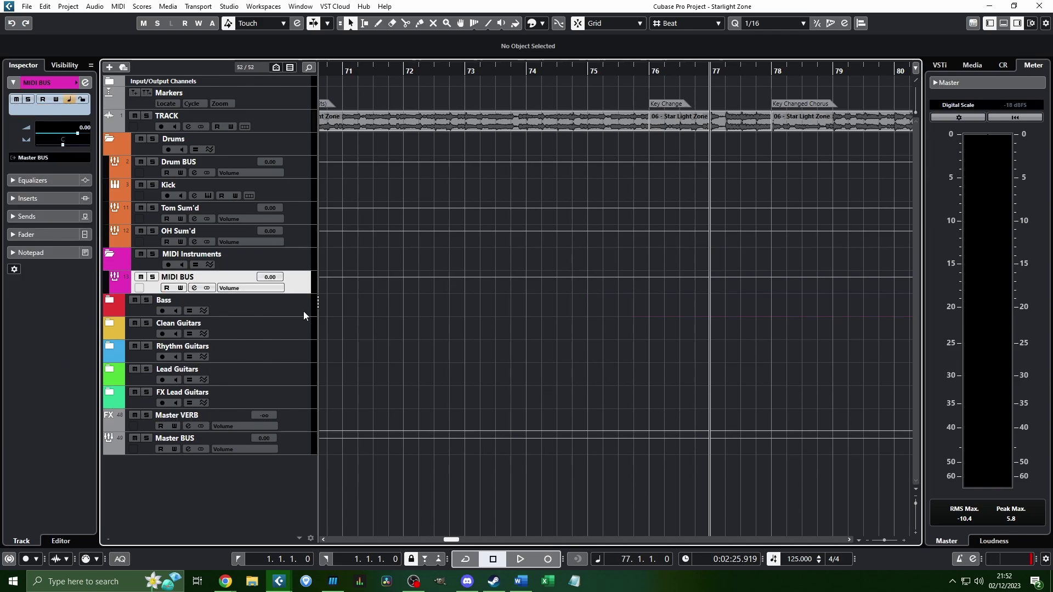